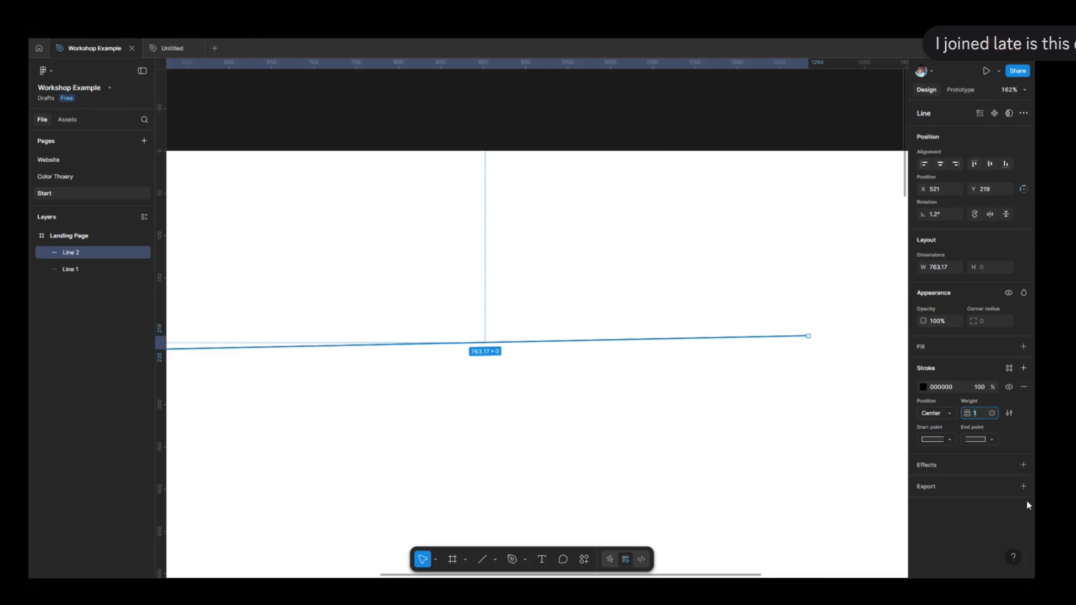
Set the selected line's stroke weight to 3 and its stroke colour to a muted red.
type("3")
key("Return")
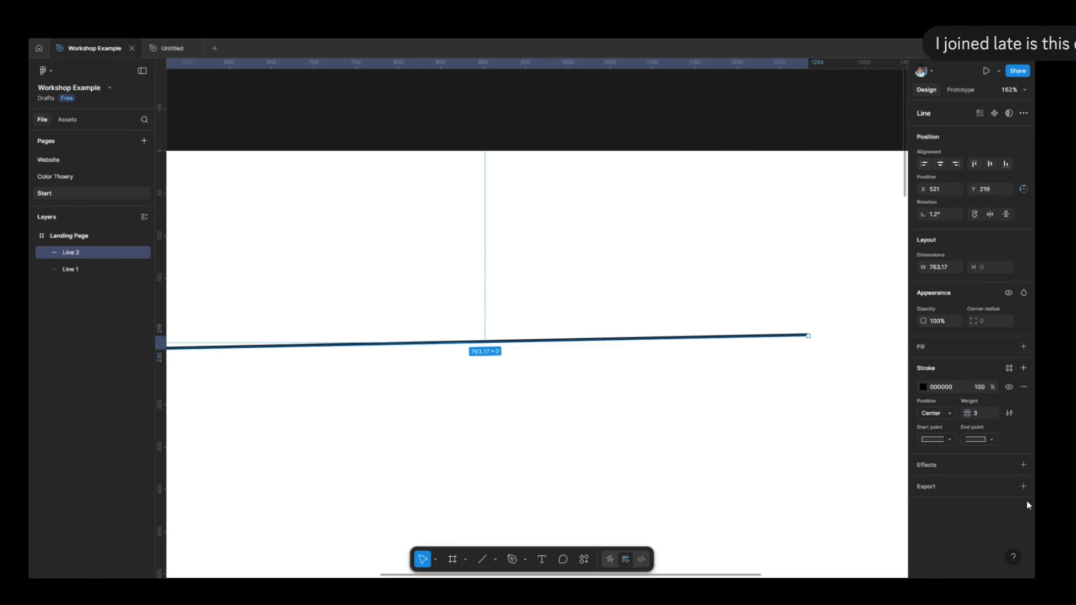
left_click(923, 388)
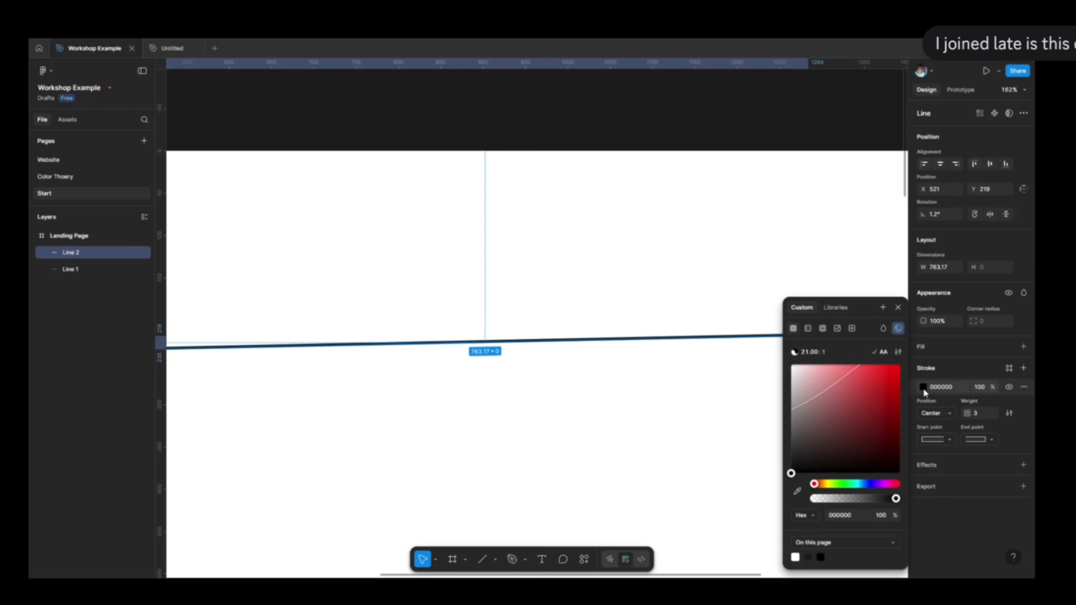
left_click_drag(816, 390, 860, 391)
left_click(934, 414)
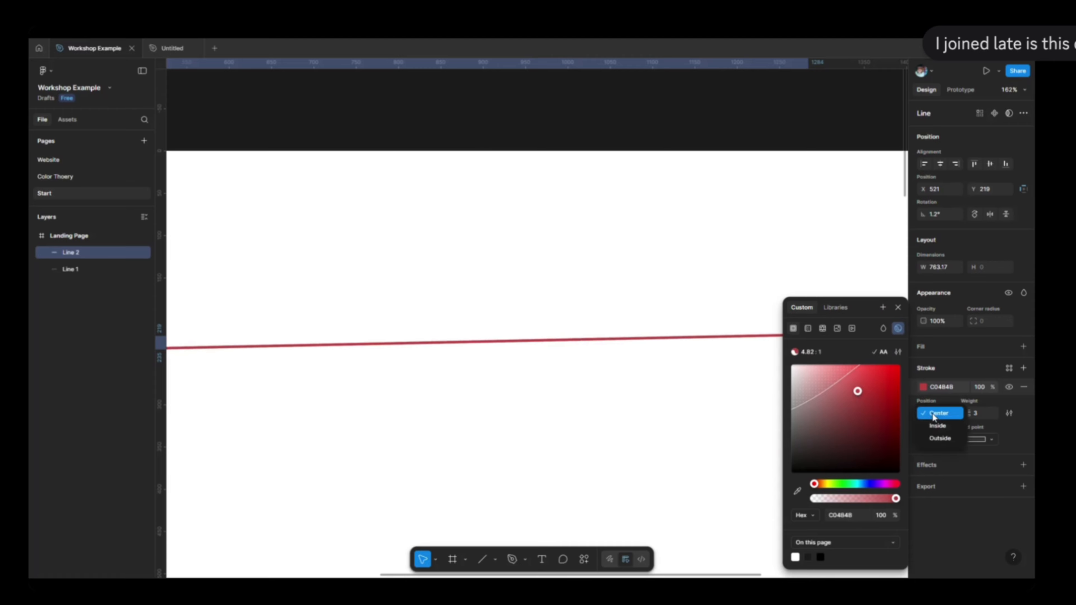
left_click(1005, 447)
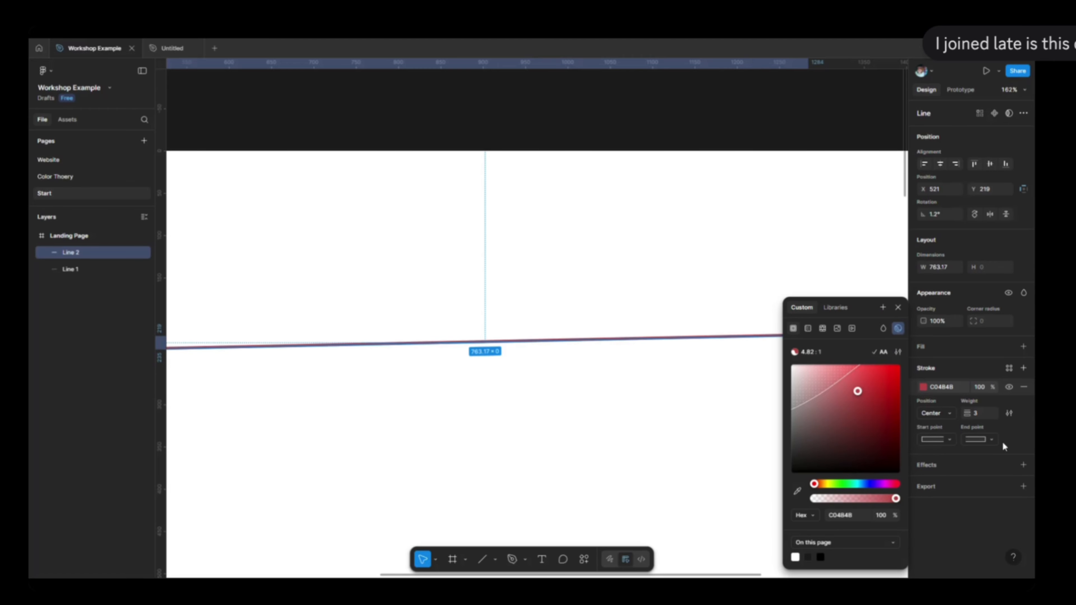
left_click(546, 433)
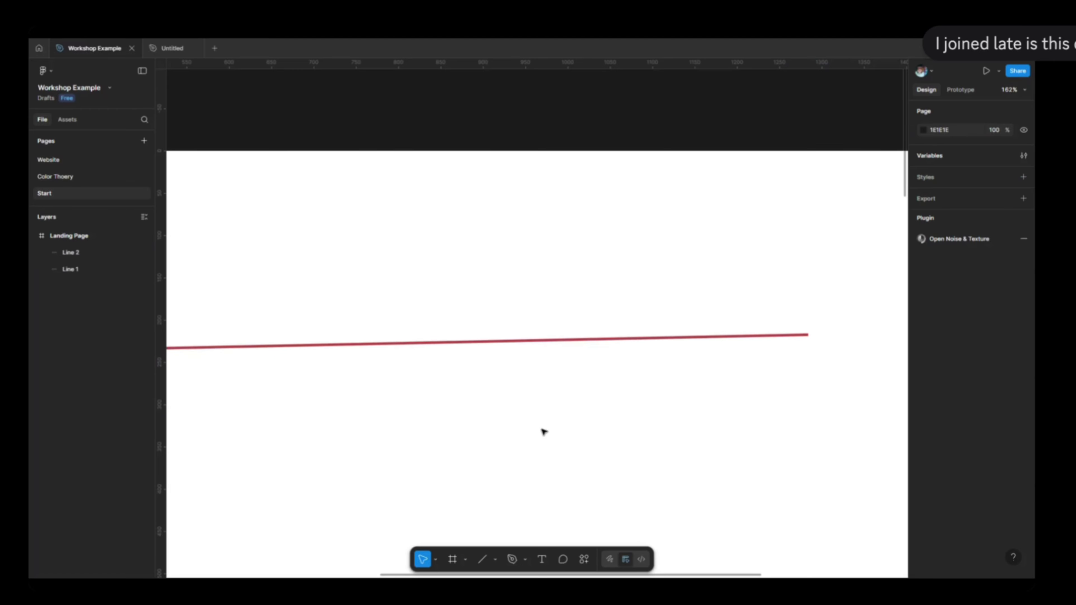
Draw a rectangle about 273 × 273 below the red line on the Landing Page frame.
left_click(496, 560)
left_click(530, 466)
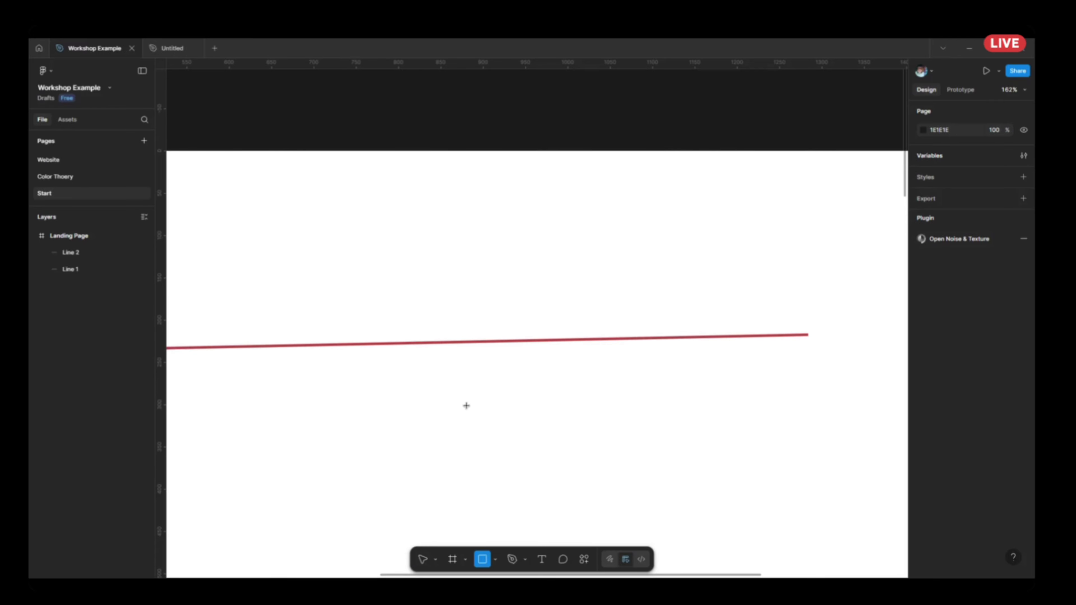
mouse_move(441, 405)
left_mouse_down()
mouse_move(672, 574)
mouse_move(672, 532)
left_mouse_up()
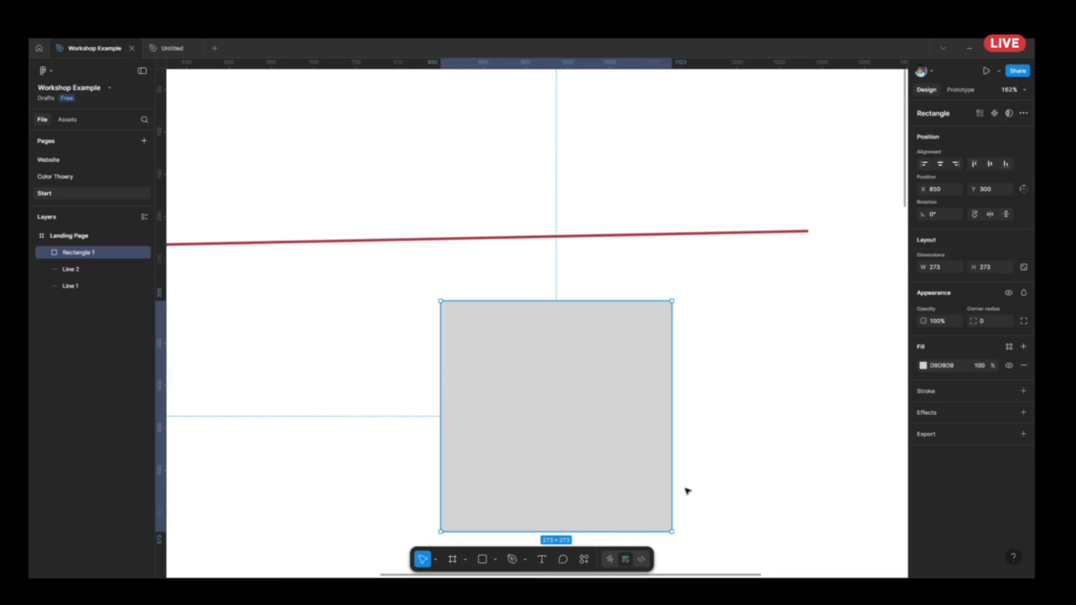
Add a stroke to the grey square with colour C52525 and a weight of 5.
left_click(1024, 391)
scroll(508, 332, "up", 3)
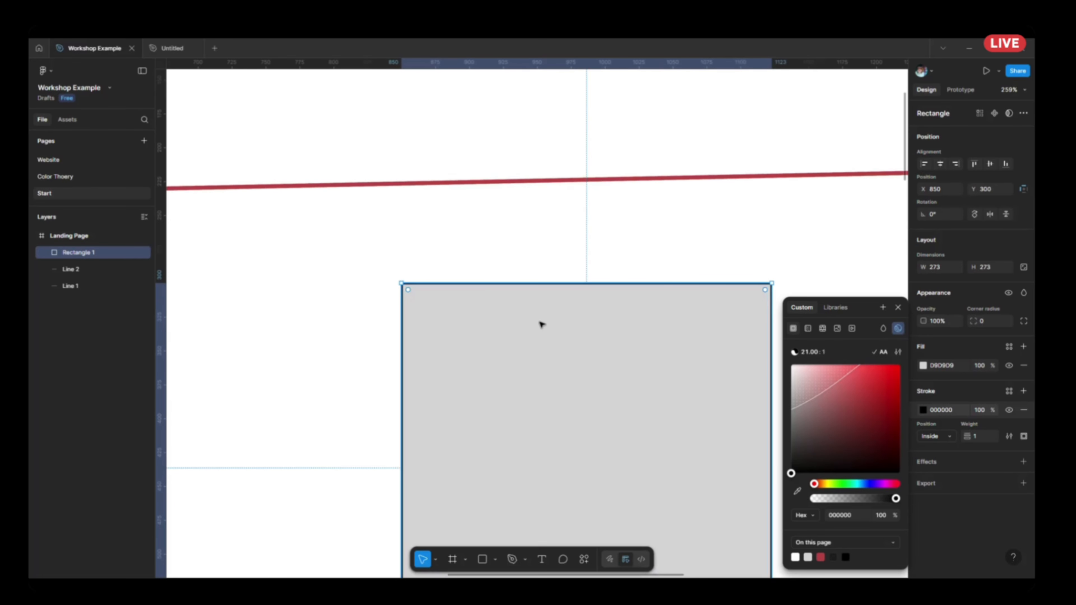
left_click(880, 390)
scroll(739, 414, "up", 2)
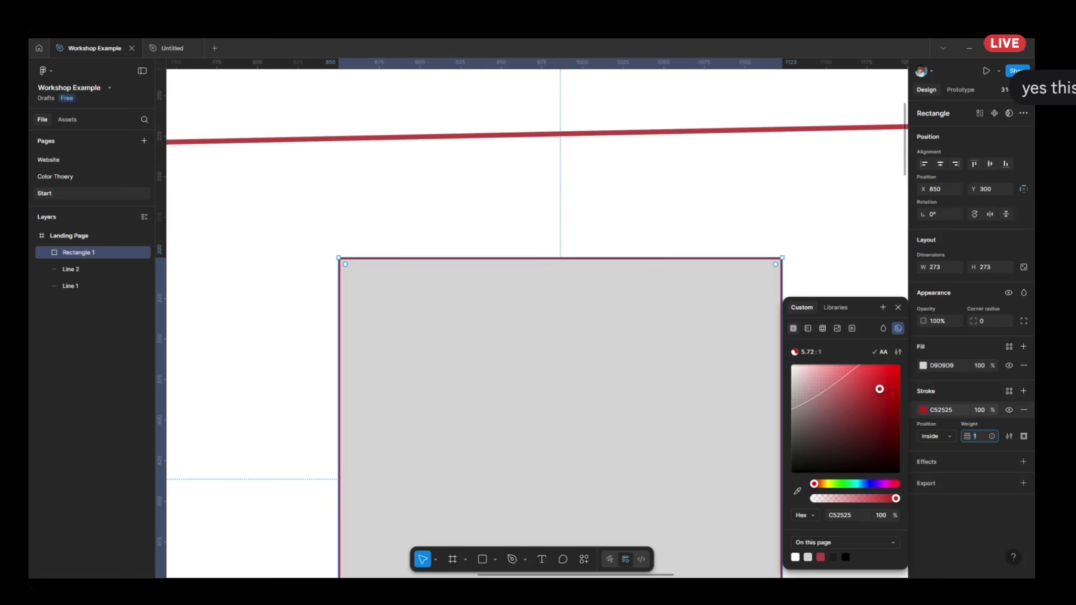
type("5")
key("Return")
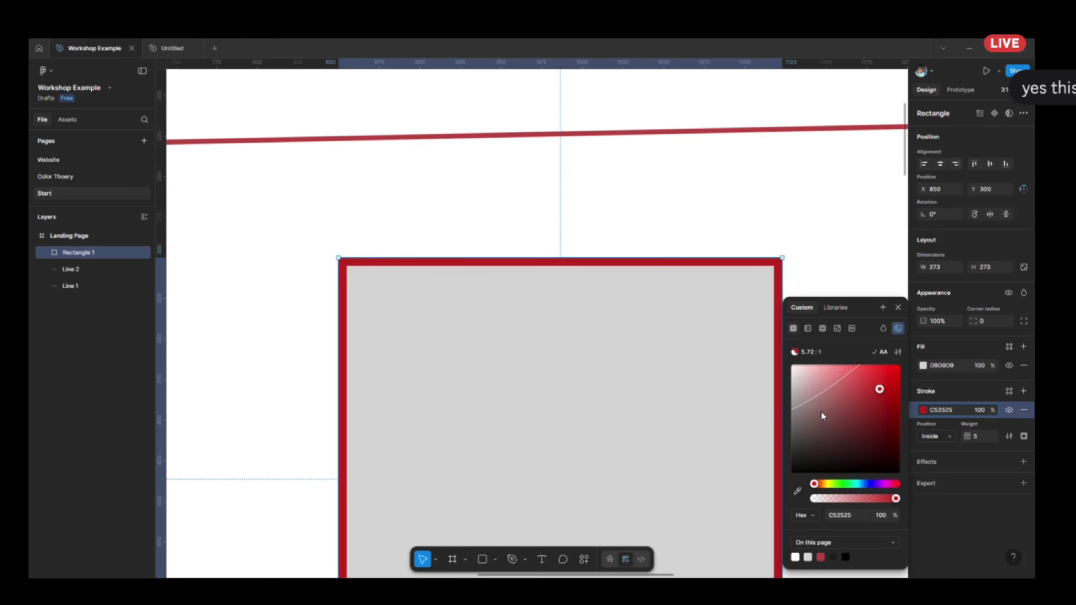
left_click(978, 516)
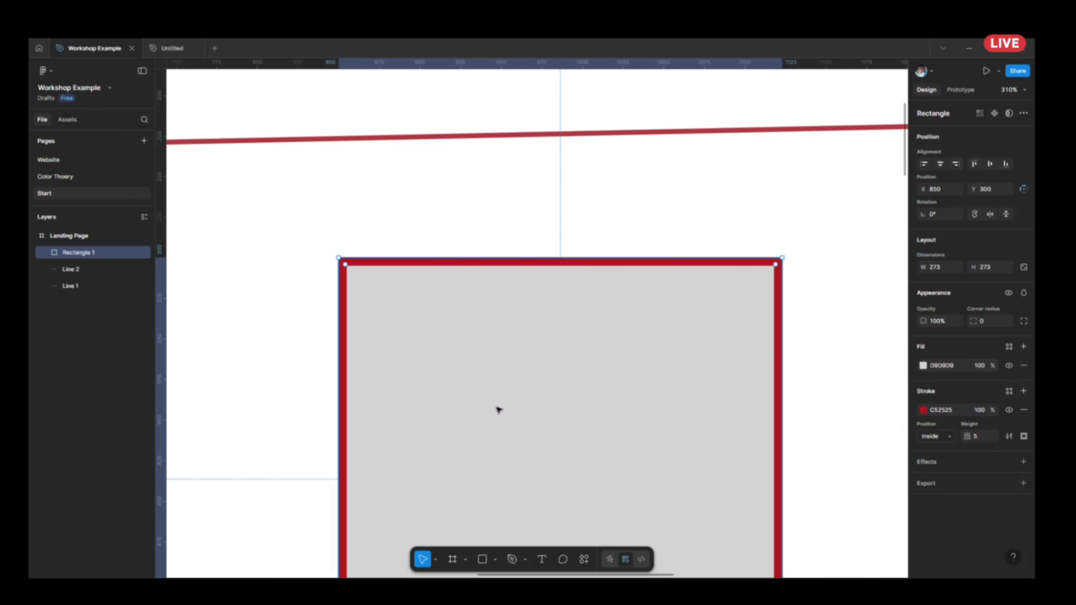
Try the Center position for the square's stroke, and switch it to Outside.
left_click(944, 437)
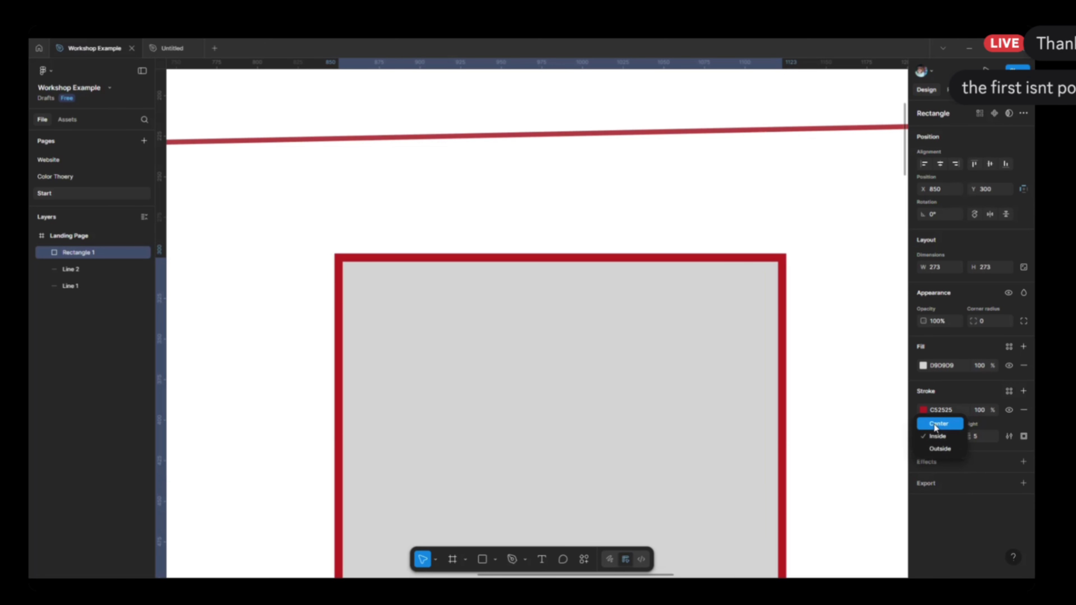
left_click(932, 422)
scroll(496, 255, "up", 5)
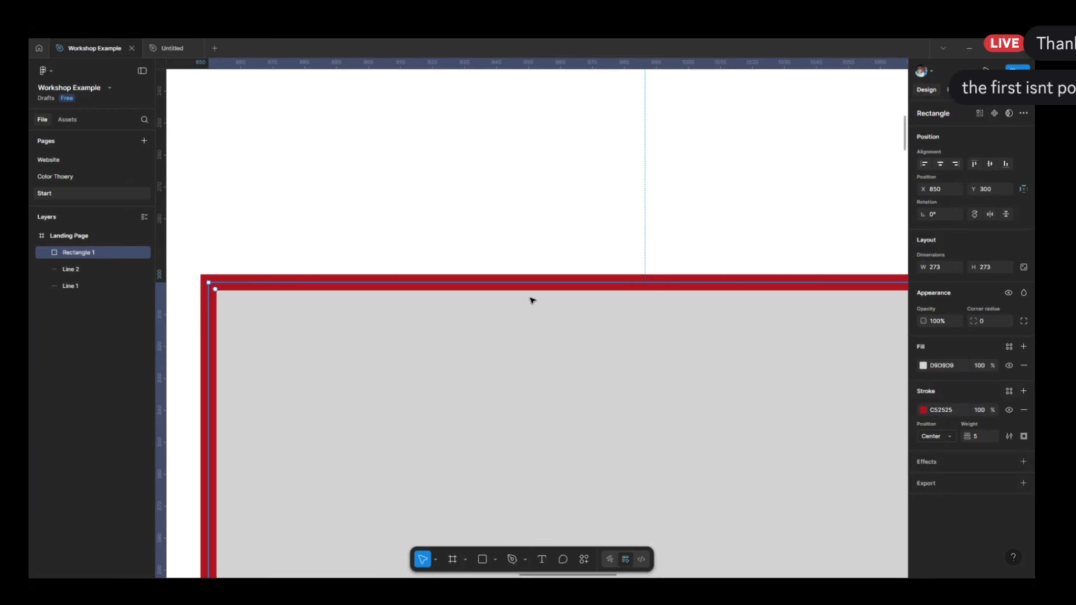
left_click(929, 437)
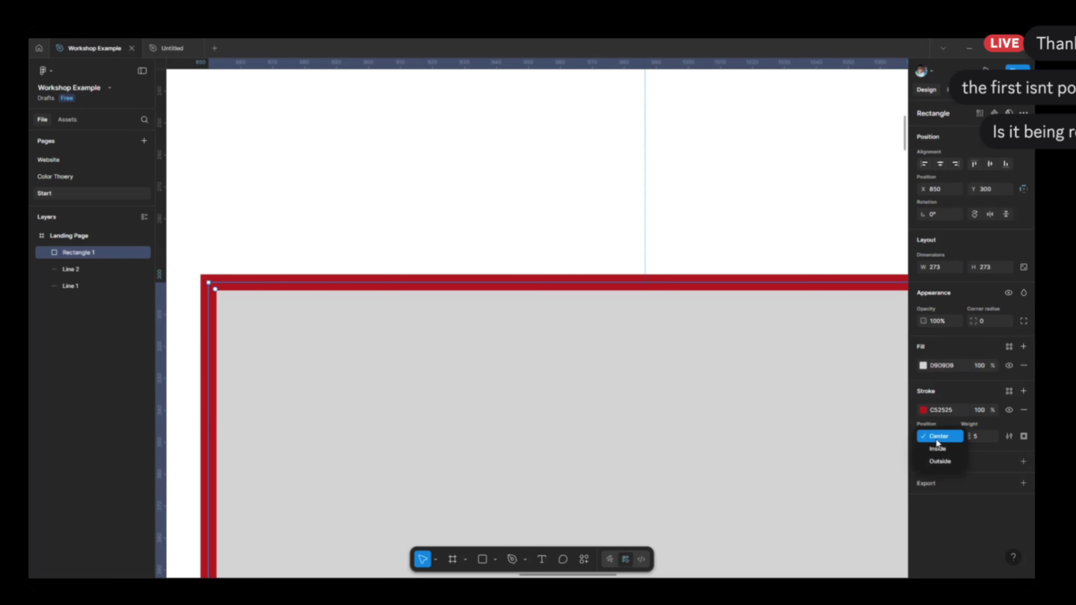
left_click(939, 464)
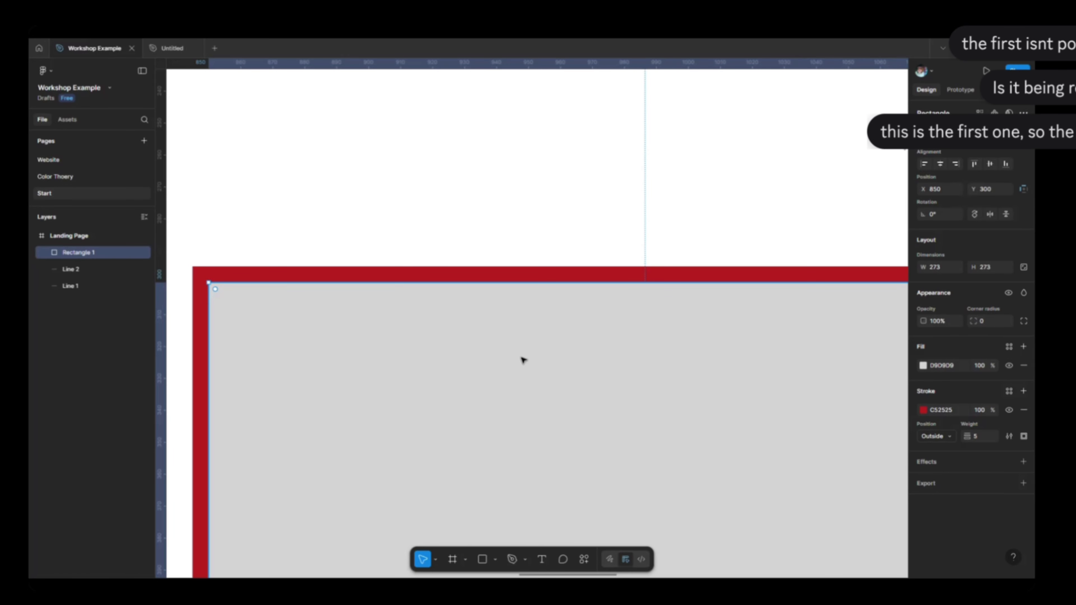
Delete the outlined square and the red line from the Landing Page frame.
scroll(667, 243, "down", 5)
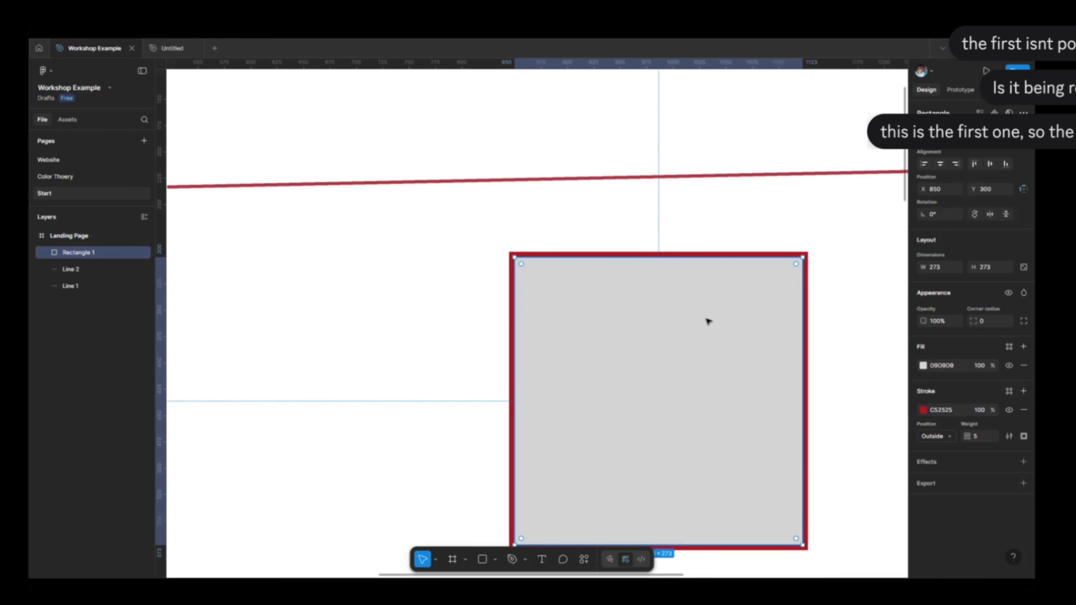
key("Delete")
scroll(610, 267, "down", 5)
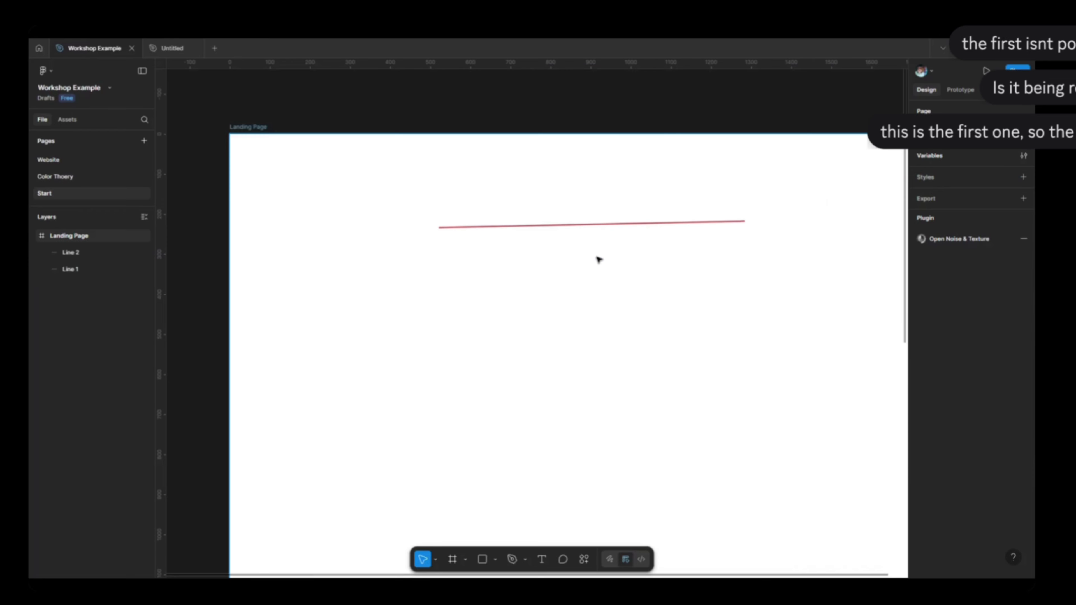
left_click(591, 241)
scroll(591, 241, "down", 1)
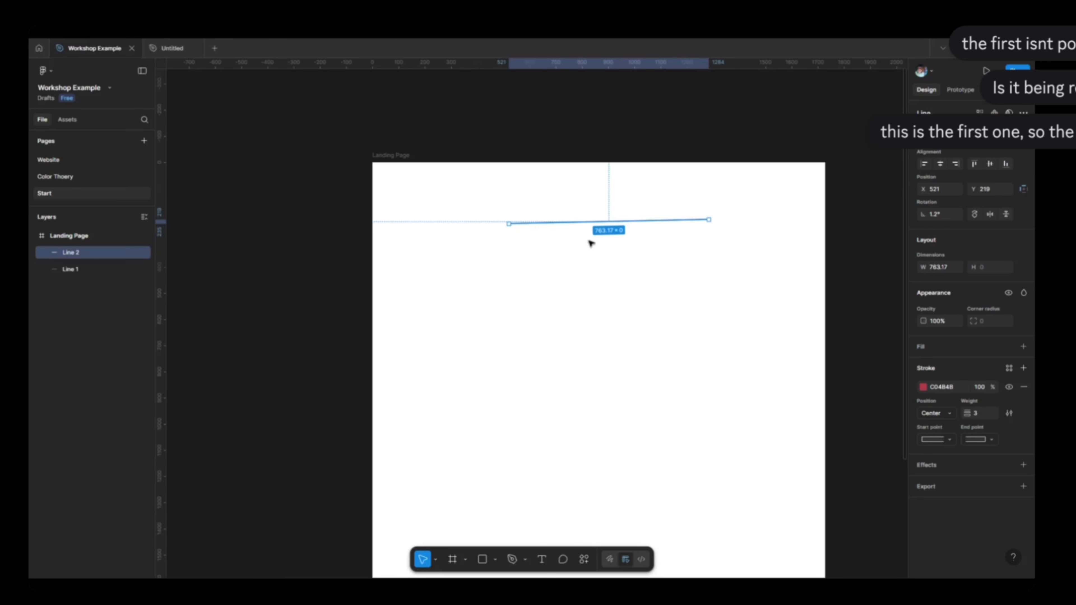
key("Delete")
Draw a header rectangle about 1898 × 193 and align it to the Landing Page frame's top edge, overhanging both sides.
scroll(589, 229, "up", 3)
scroll(649, 324, "up", 2)
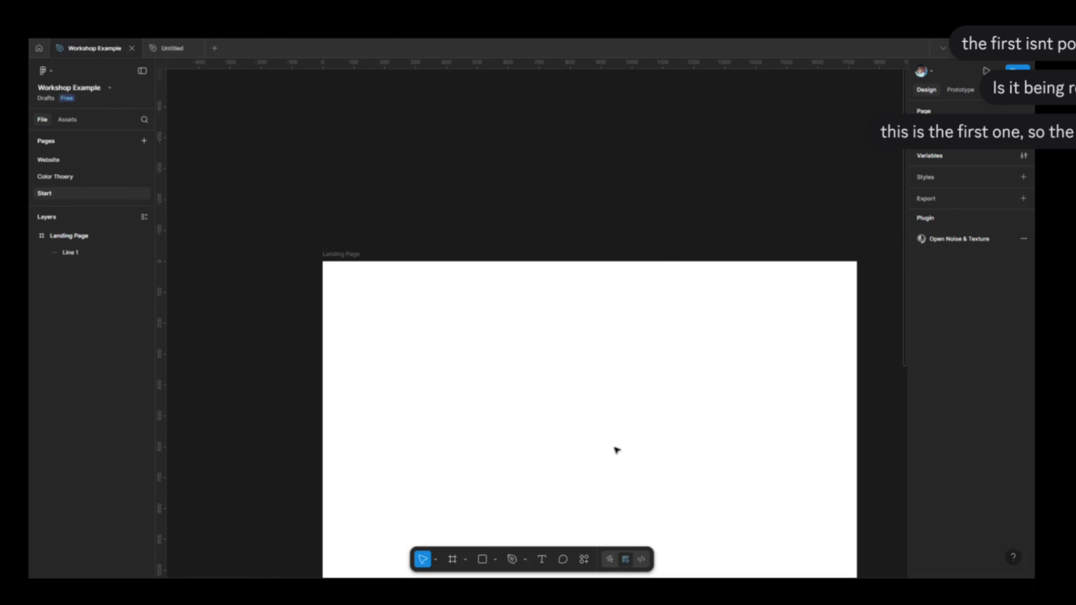
key("r")
mouse_move(300, 242)
left_mouse_down()
mouse_move(884, 330)
mouse_move(785, 329)
mouse_move(848, 302)
left_mouse_up()
left_click_drag(601, 259, 560, 279)
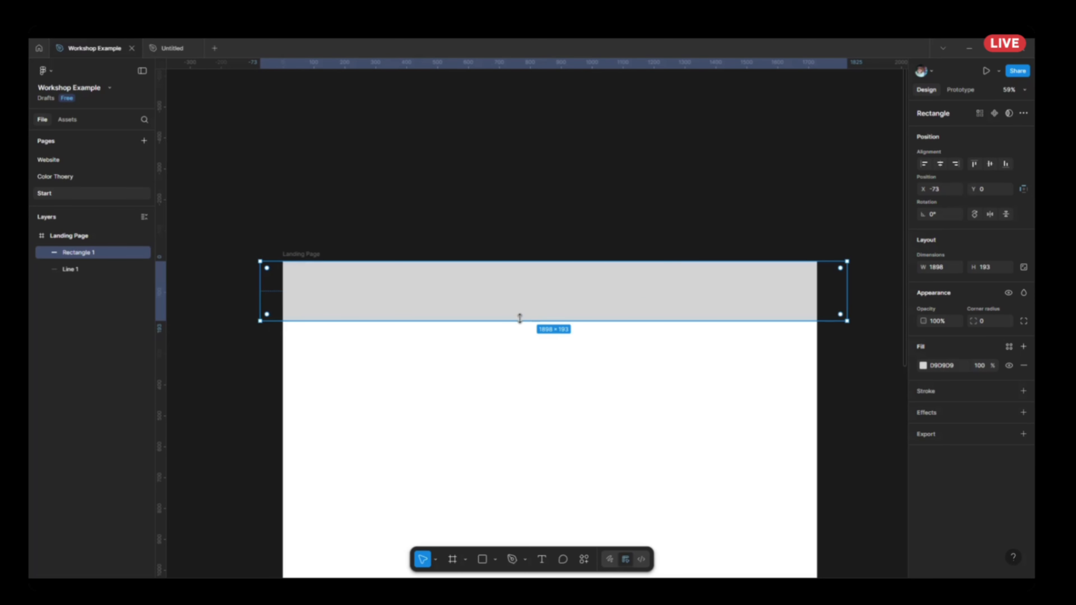
Reduce the header rectangle's height to 112 and further down to 72, keeping its upper edge in place.
left_click_drag(520, 321, 514, 296)
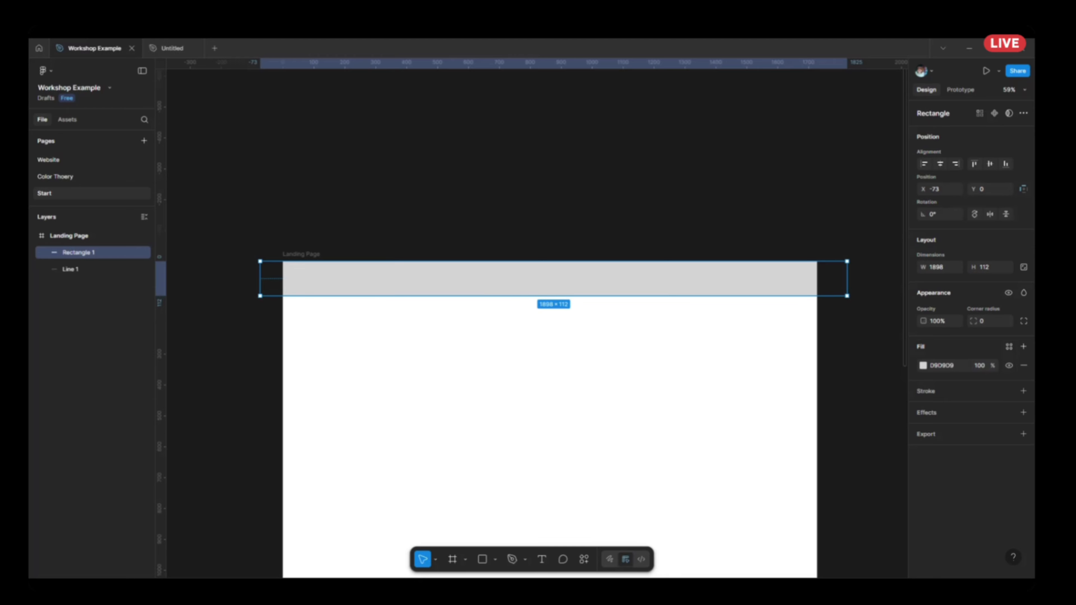
scroll(414, 377, "up", 2)
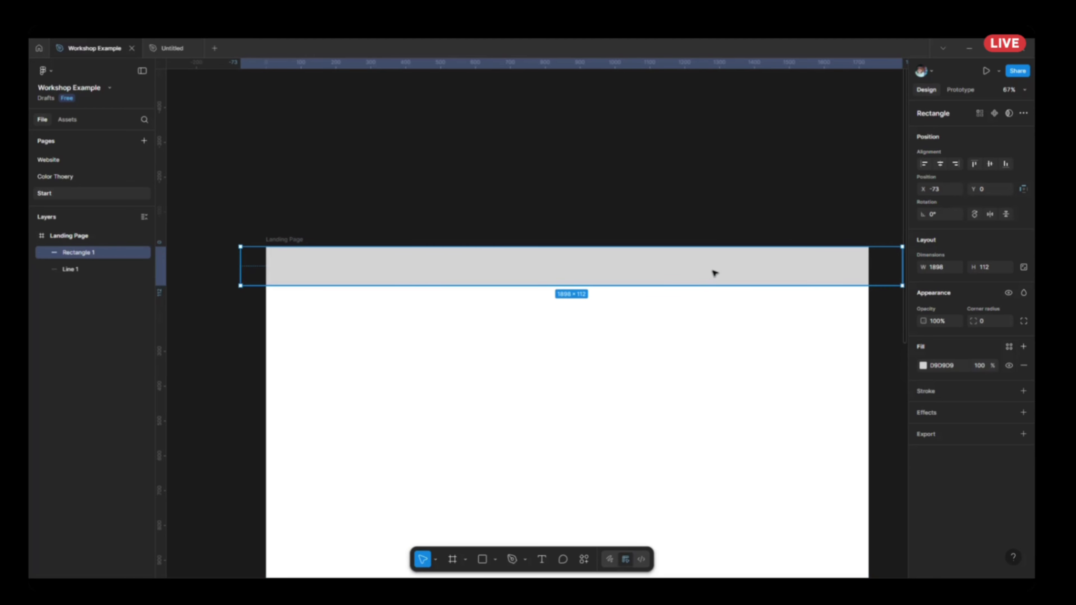
left_click_drag(687, 292, 687, 272)
left_click(374, 321)
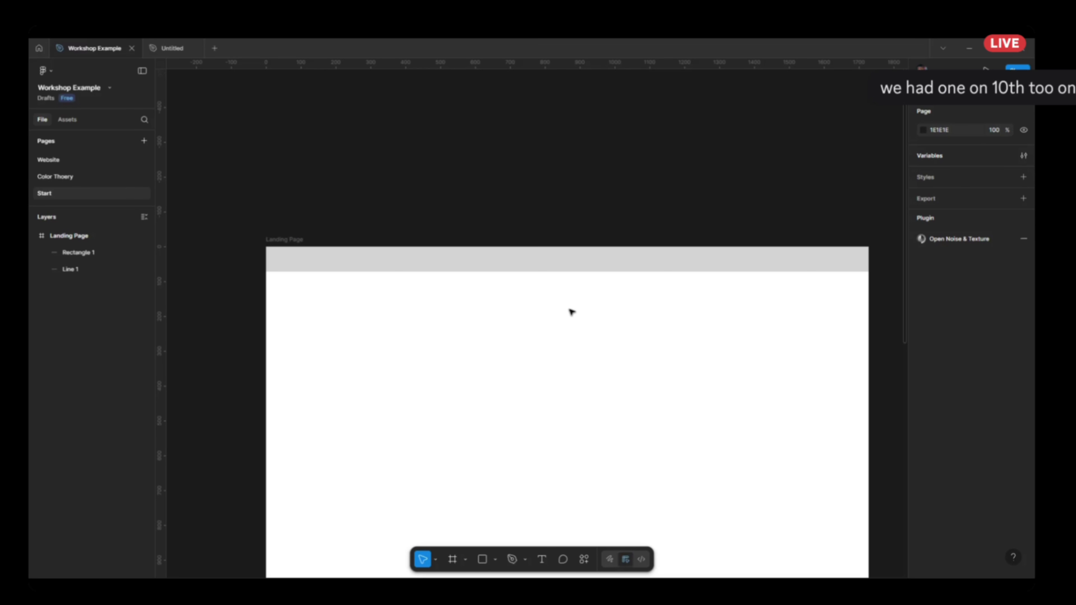
Shrink the header rectangle to a thin strip with a height of 41.
left_click(818, 261)
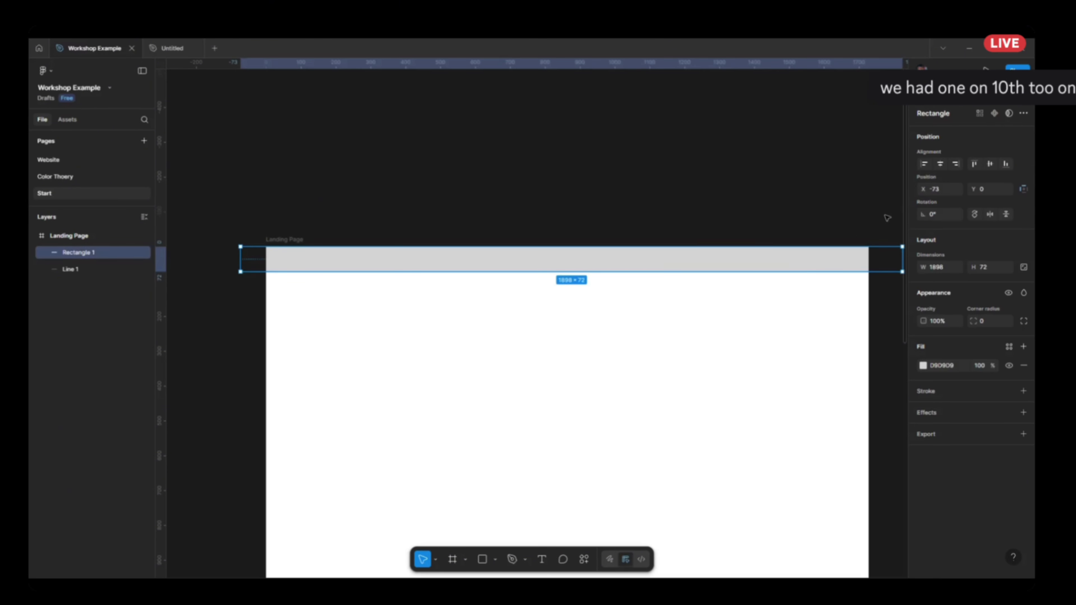
left_click(750, 205)
scroll(367, 293, "up", 3)
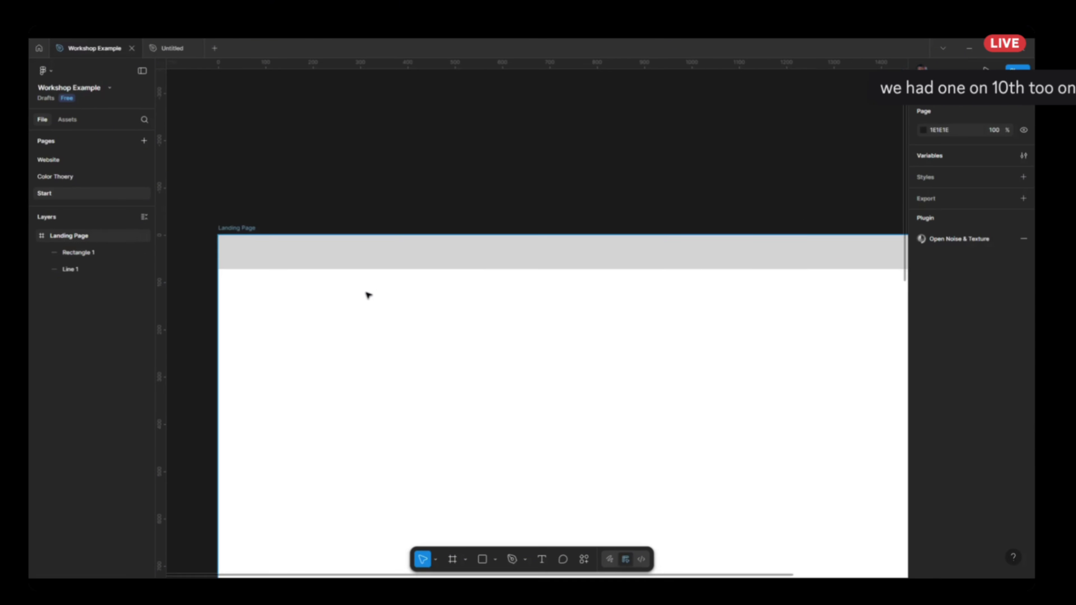
left_click(418, 259)
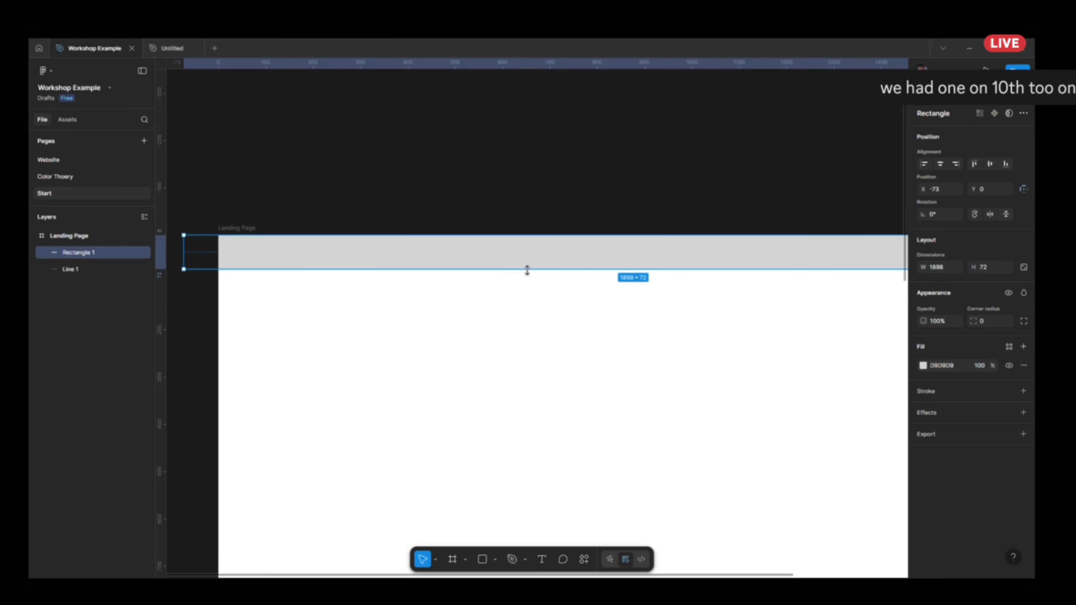
left_click_drag(528, 270, 535, 255)
scroll(547, 288, "down", 3)
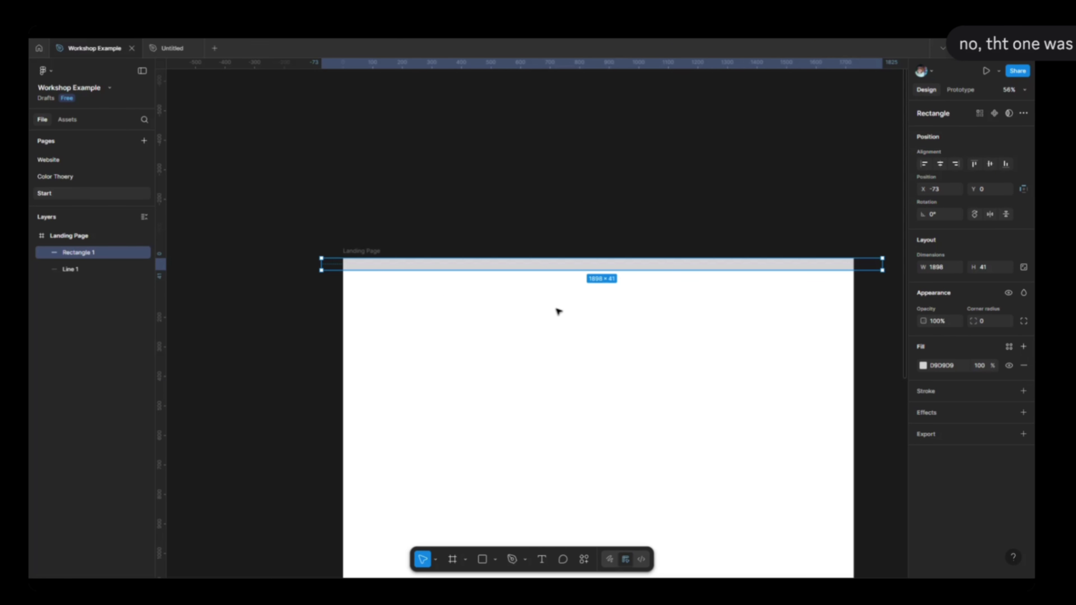
scroll(558, 312, "up", 2)
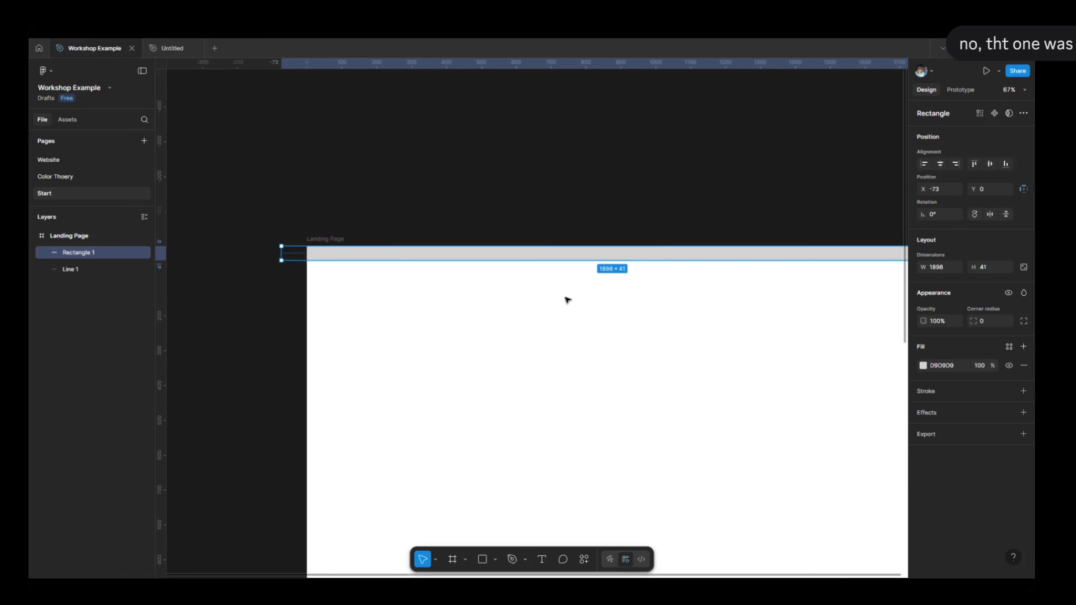
Increase the header rectangle's height to 125 by extending its lower edge.
left_click(632, 161)
scroll(633, 160, "down", 2)
scroll(635, 172, "up", 3)
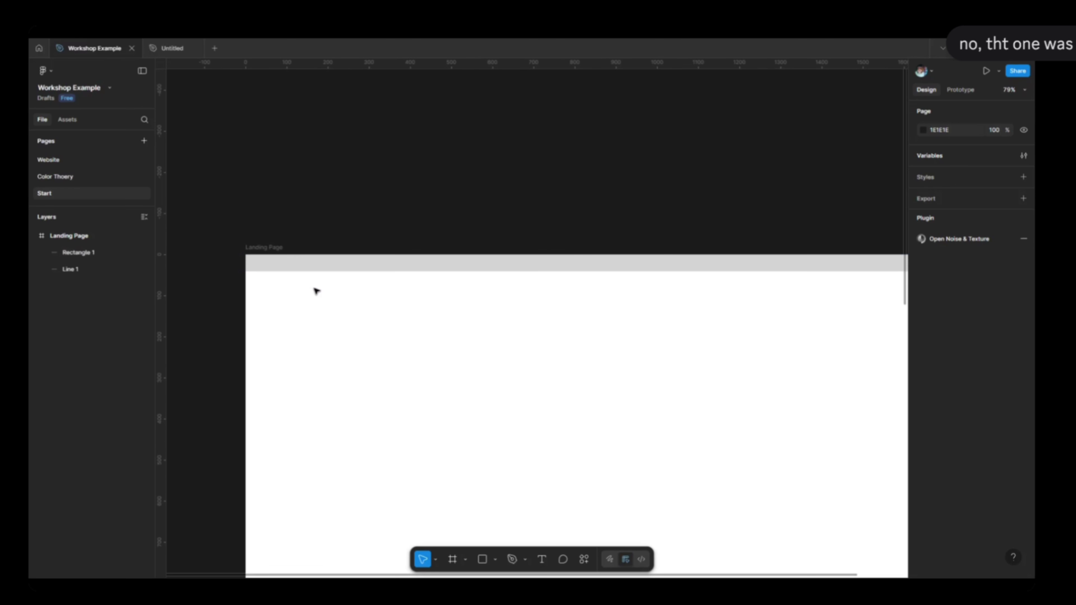
left_click(366, 270)
left_click_drag(409, 271, 410, 301)
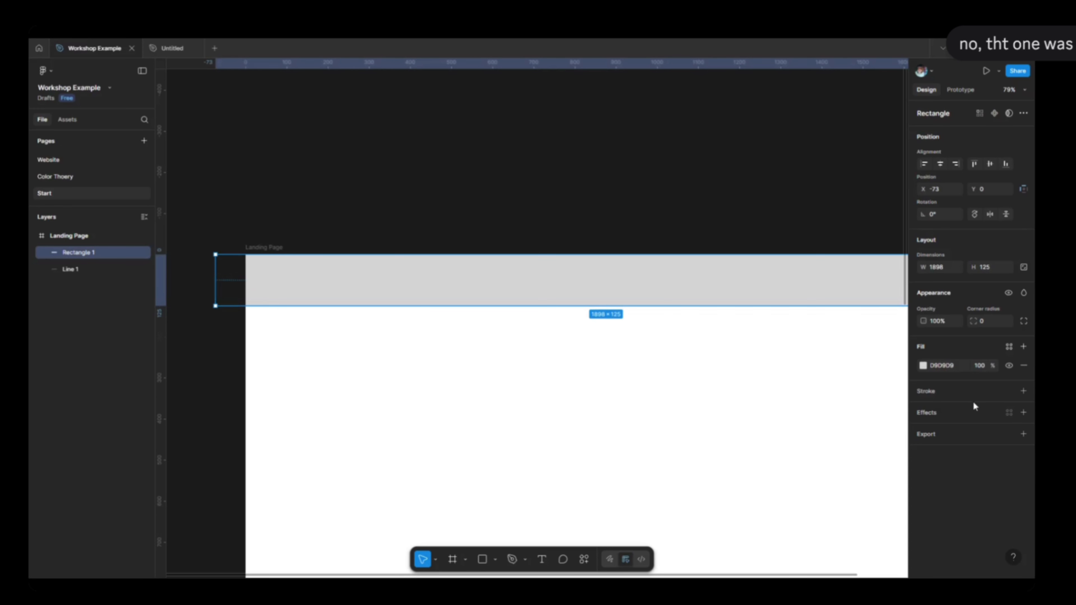
Fill the header rectangle with red EB2E2E and set its height to 70.
left_click(923, 365)
left_click(877, 374)
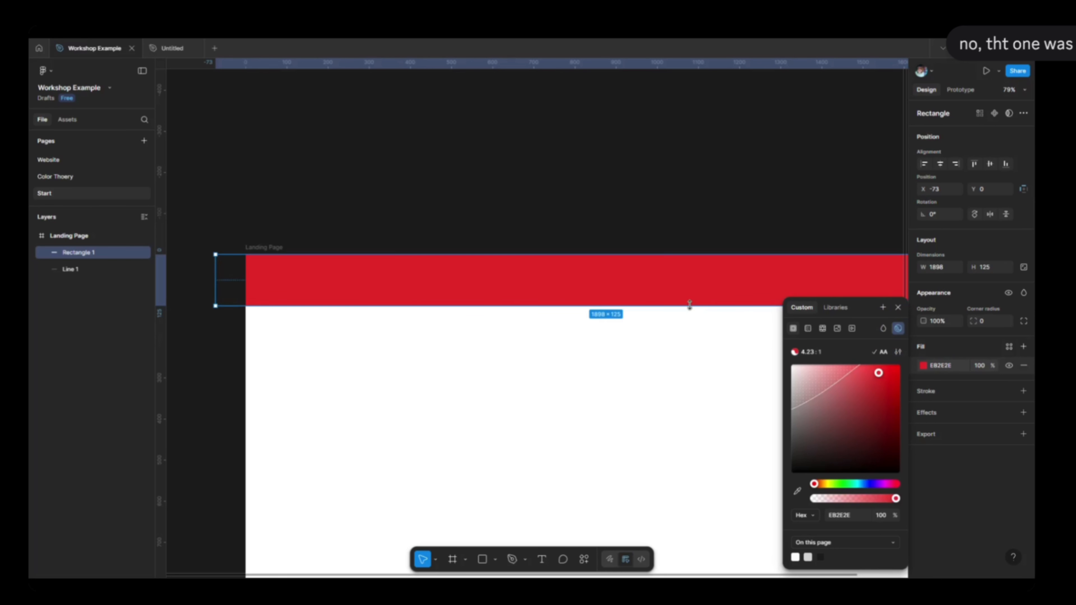
left_click_drag(675, 307, 684, 284)
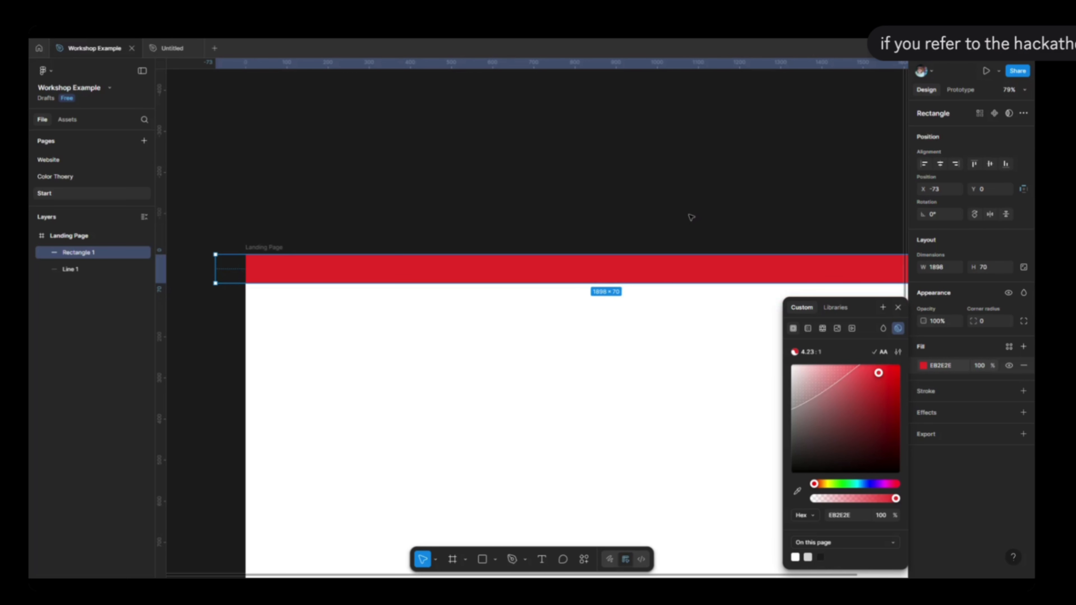
left_click(690, 216)
Add a text box about 232 × 101 just below the red header bar, containing the word "Home".
left_click(542, 560)
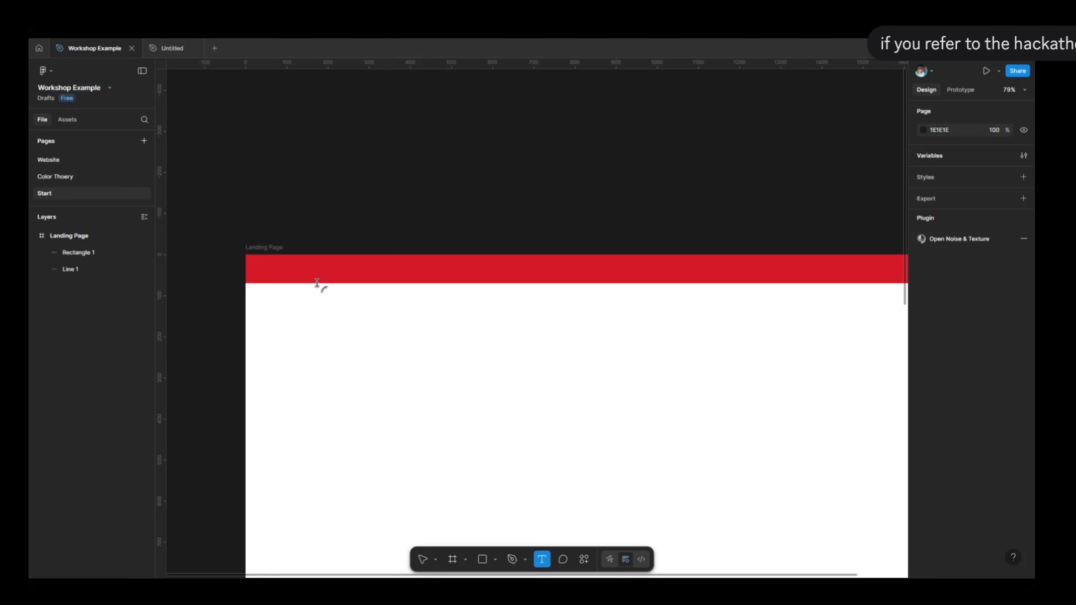
left_click_drag(273, 320, 370, 361)
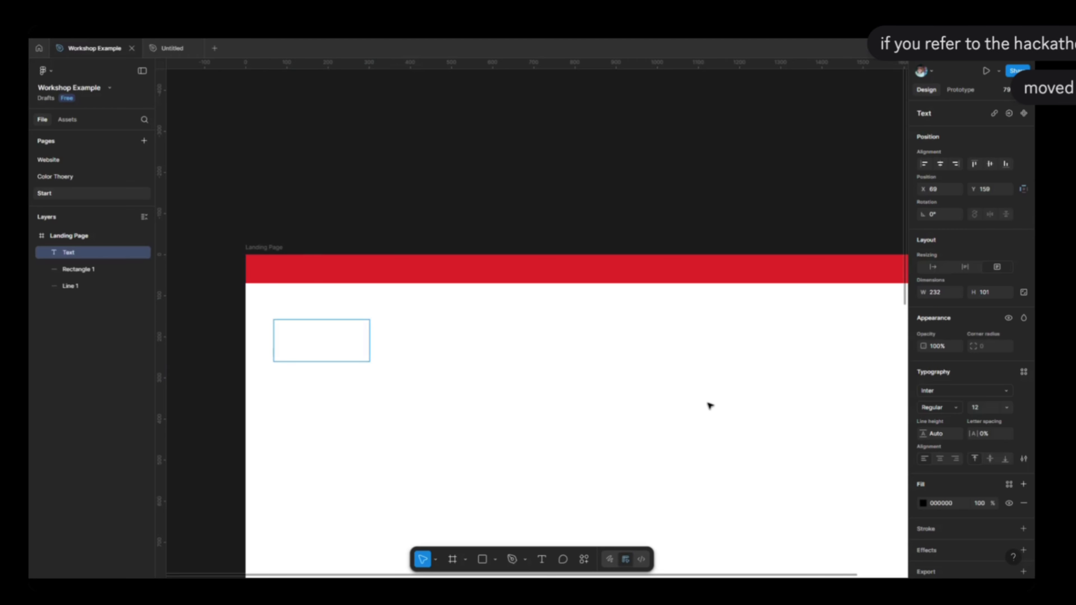
type("Home")
key("Escape")
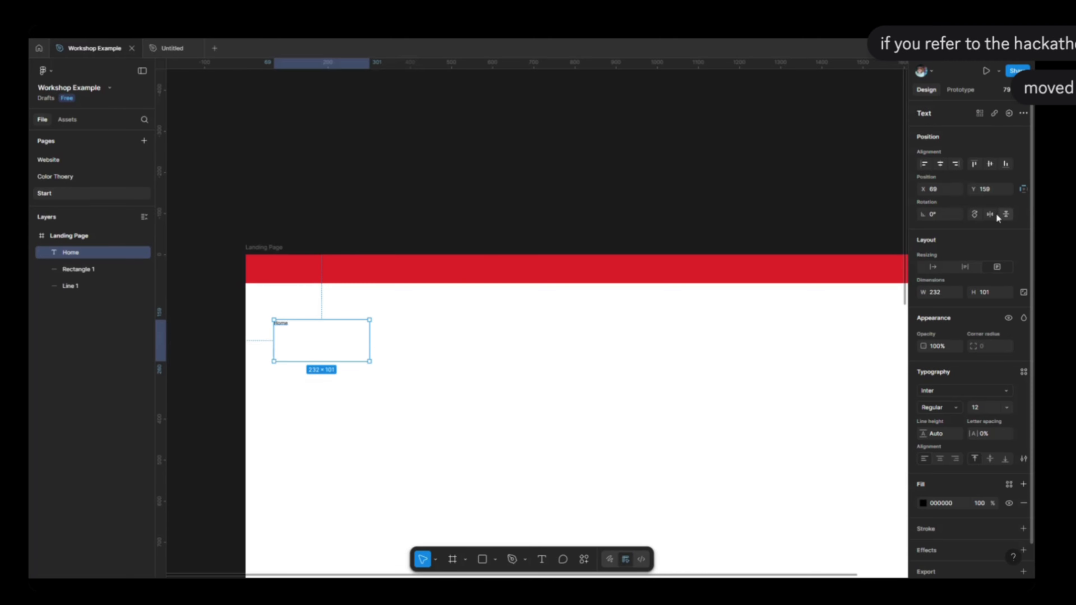
Set the Home text's font size to 64, and try a much larger size of 256.
left_click(1007, 408)
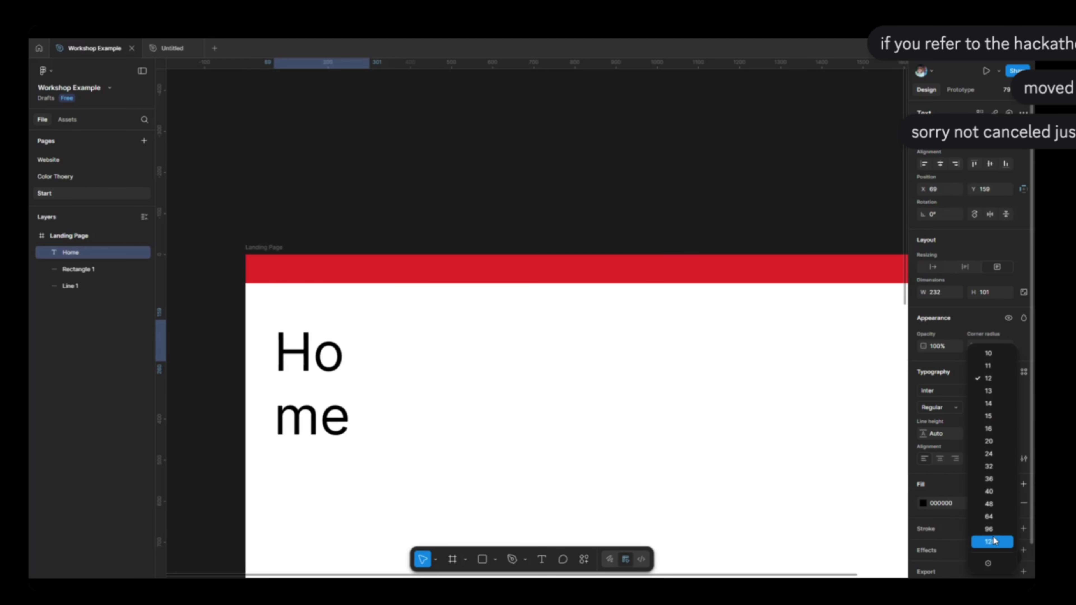
left_click(995, 518)
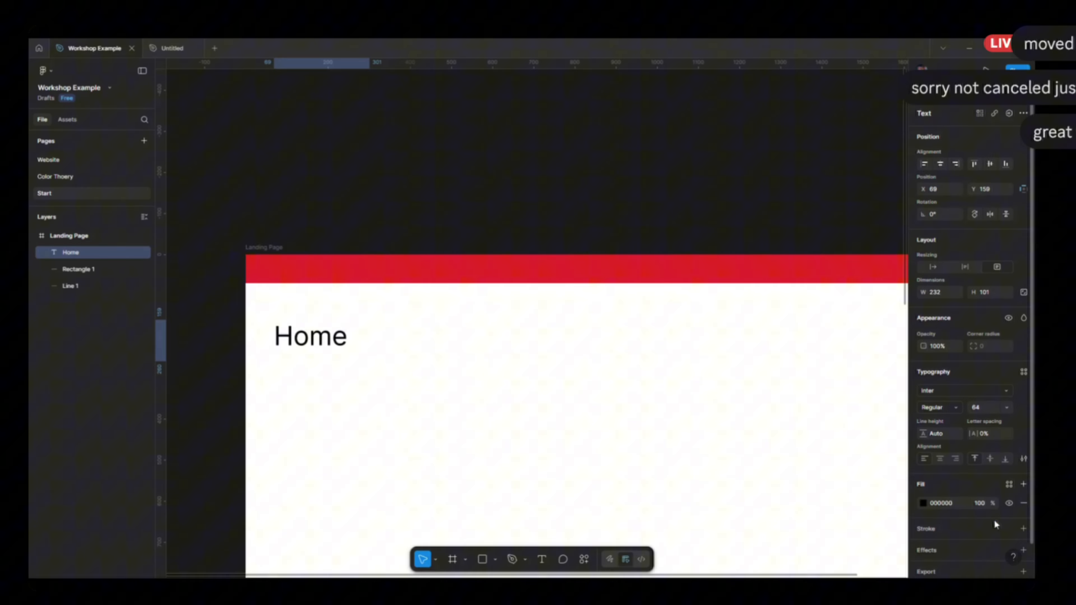
left_click(987, 409)
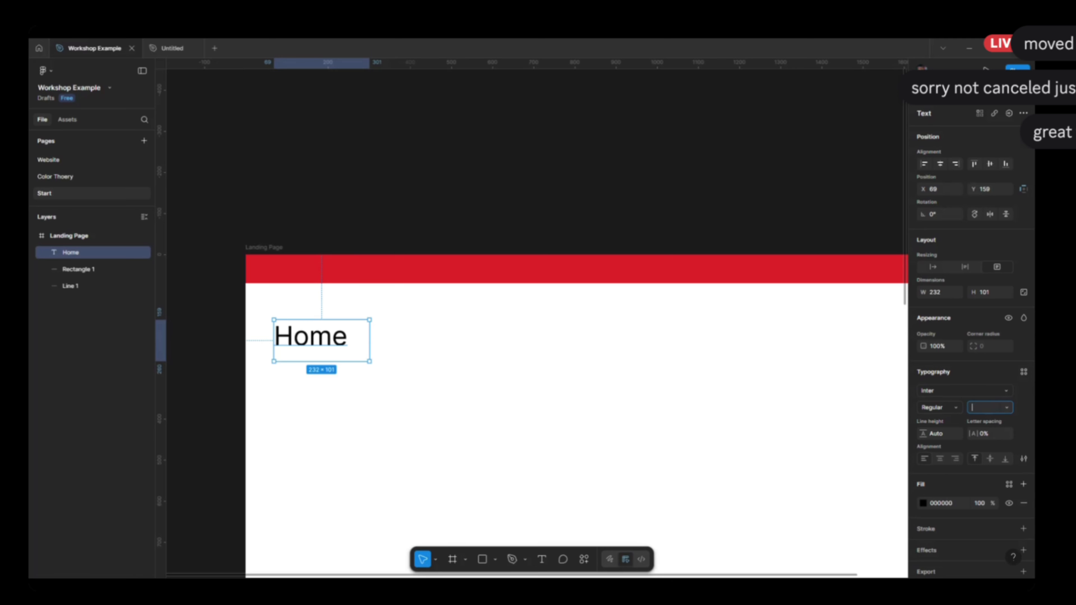
type("256")
key("Return")
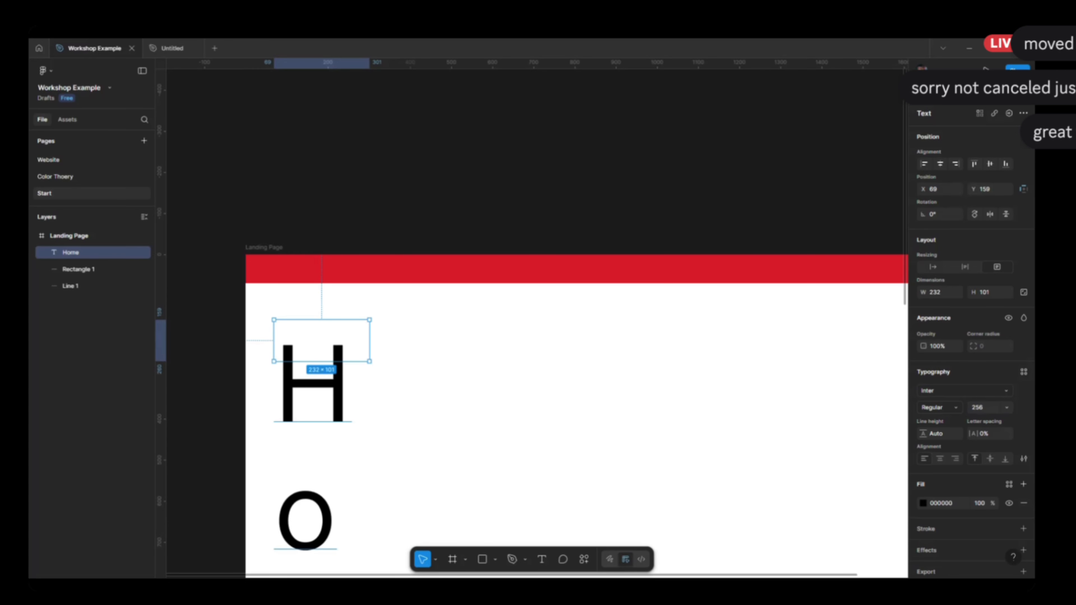
scroll(838, 533, "down", 6)
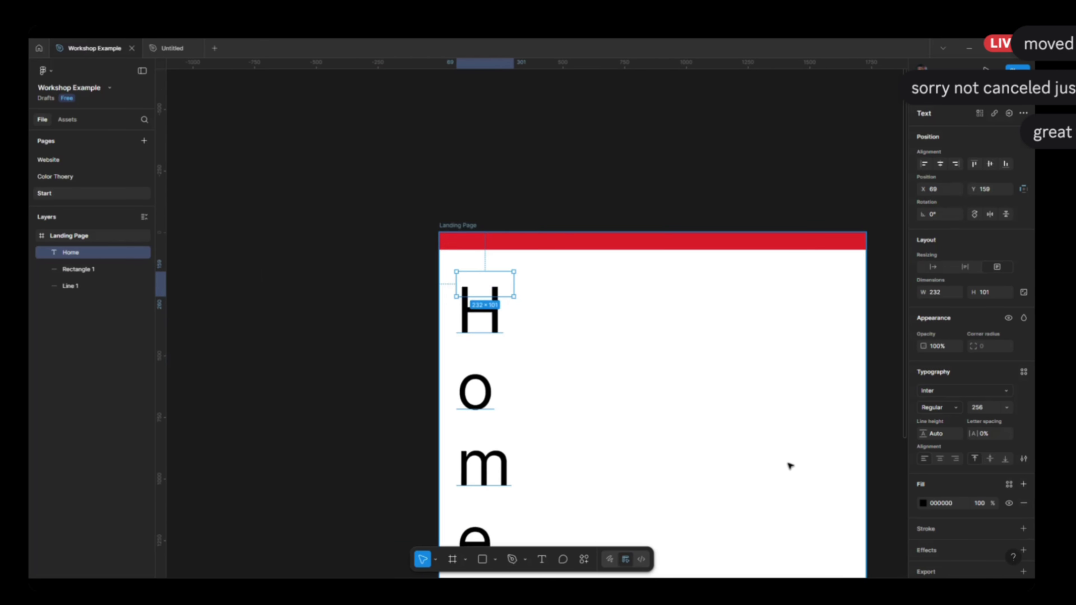
scroll(705, 458, "up", 2)
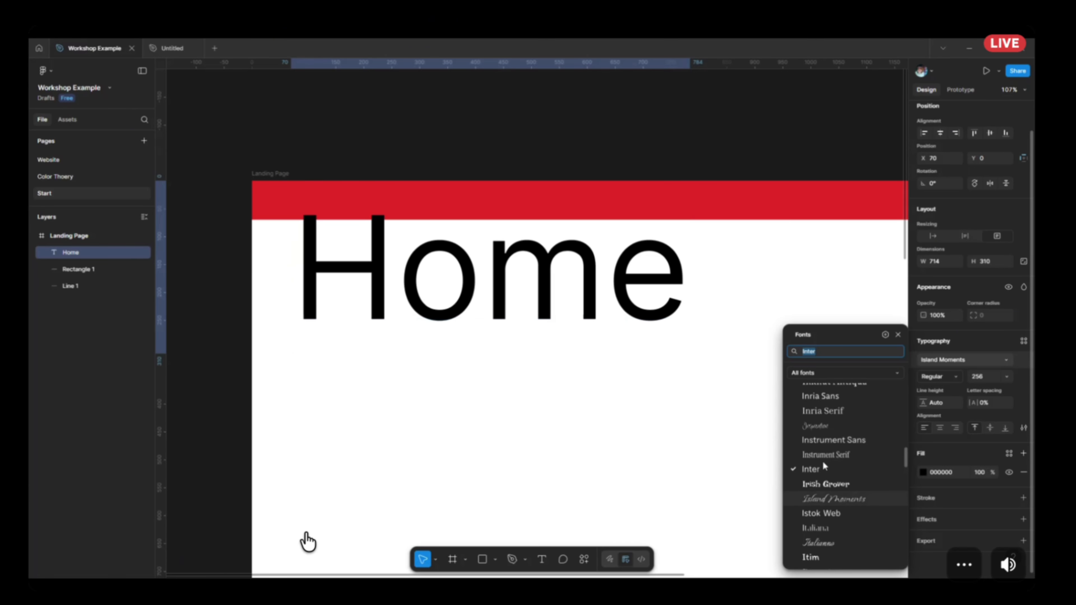
Browse the available fonts, preview several on the Home text, and set its font to Krub.
scroll(855, 485, "down", 5)
scroll(848, 466, "down", 8)
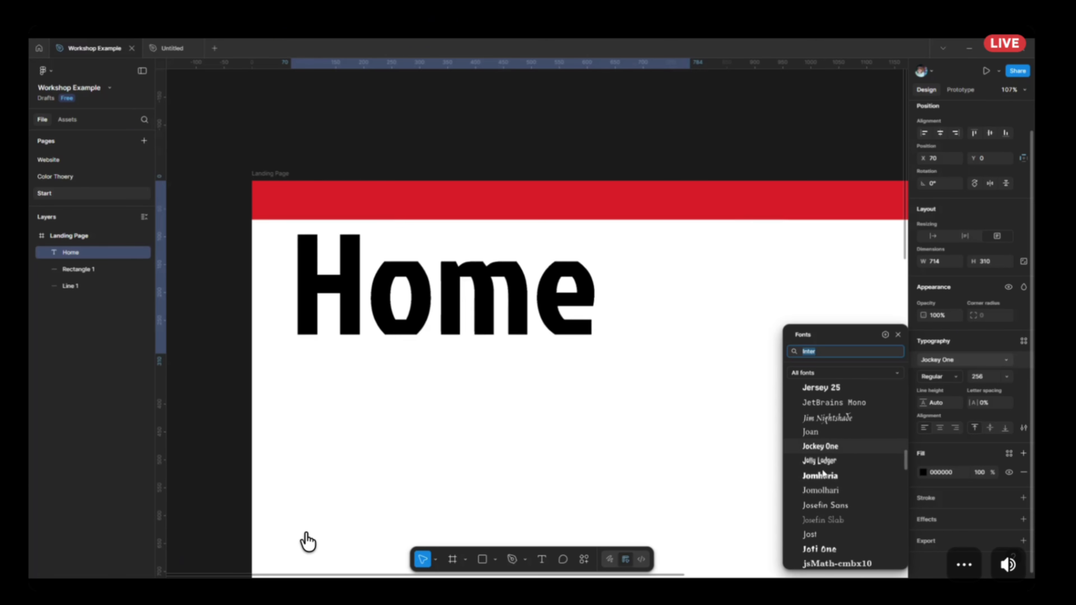
scroll(840, 441, "down", 10)
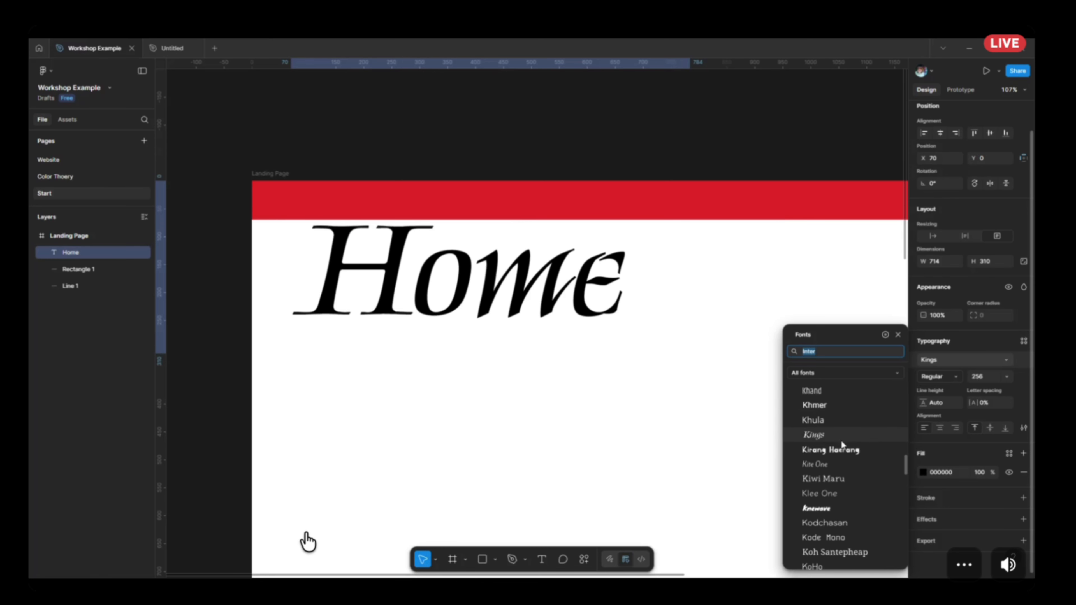
scroll(846, 477, "down", 10)
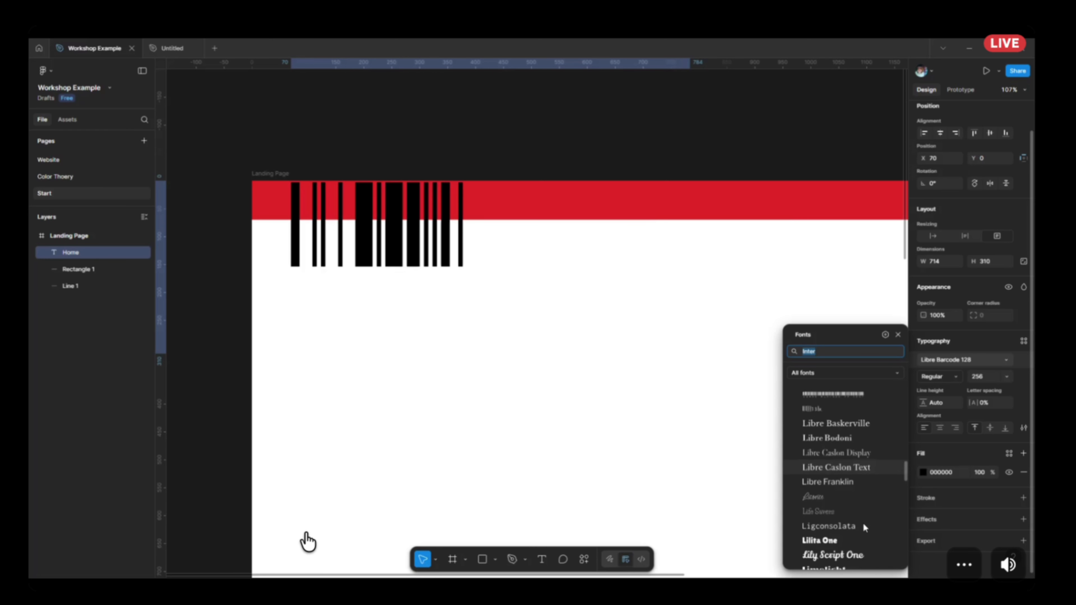
scroll(860, 507, "up", 10)
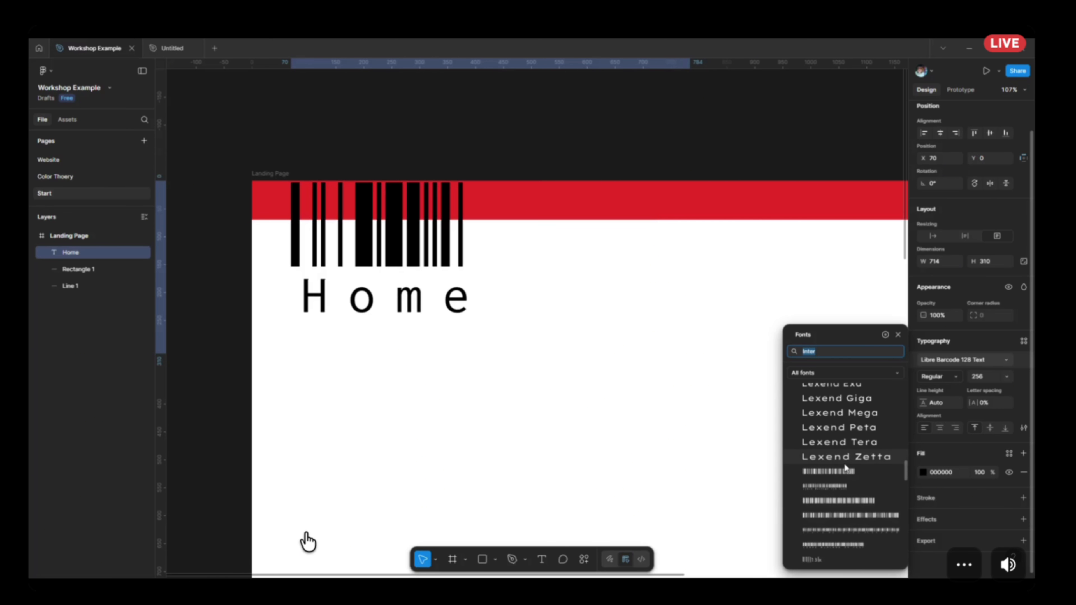
left_click(846, 472)
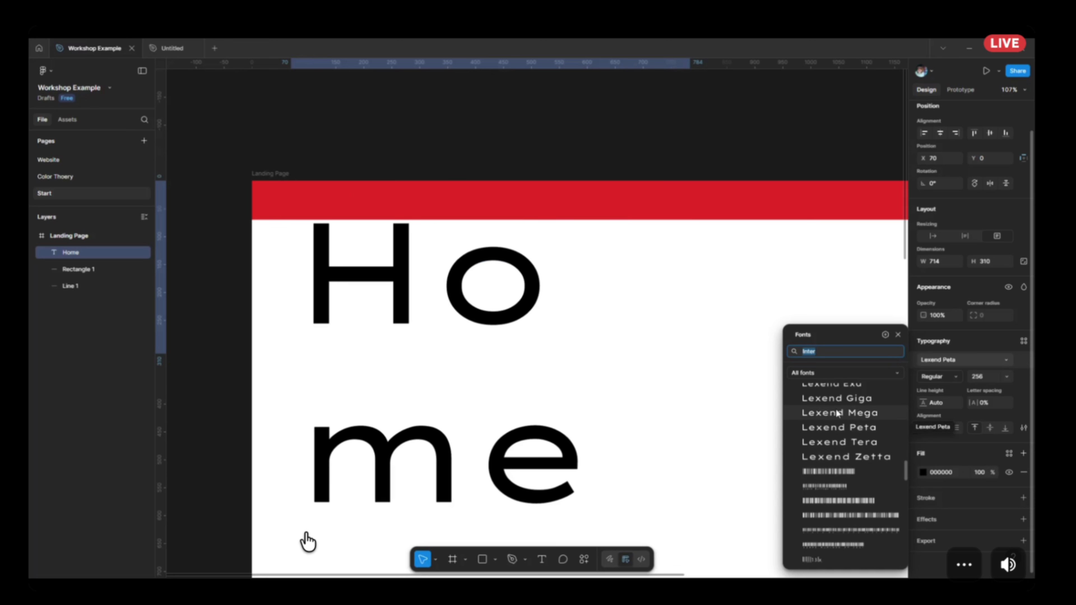
scroll(831, 420, "up", 10)
left_click(827, 414)
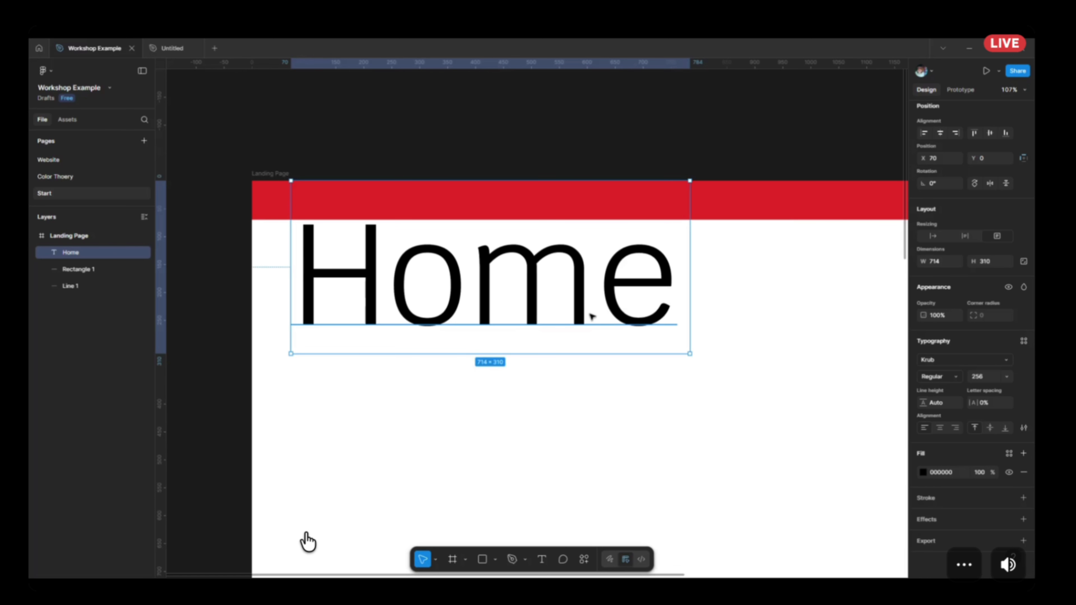
Try auto-width sizing on the Home text box and enlarge the box to about 991 × 436.
left_click_drag(688, 353, 820, 450)
left_click(926, 236)
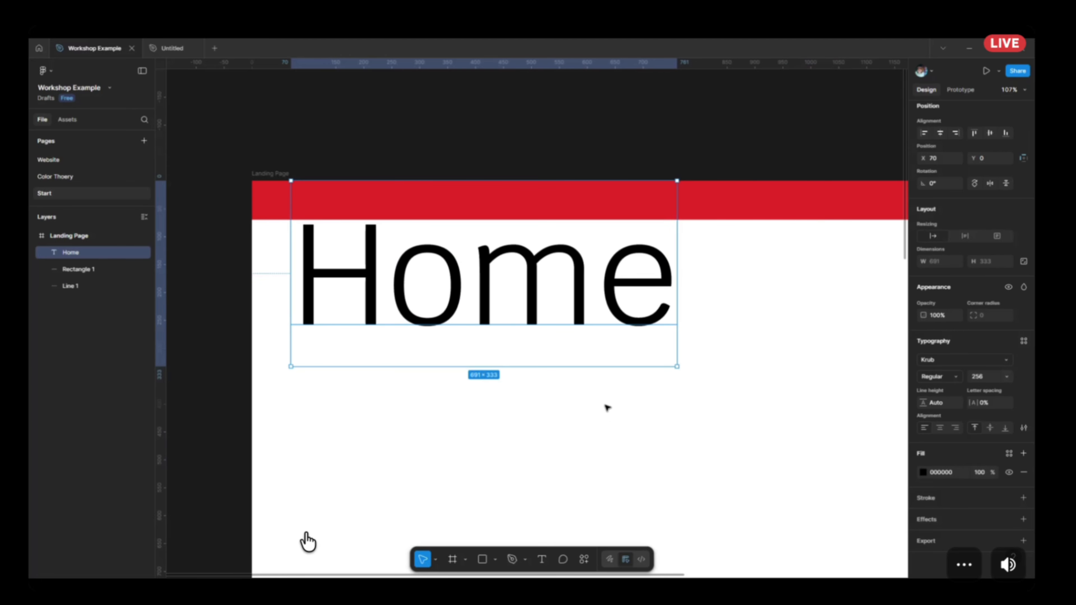
left_click_drag(677, 366, 845, 424)
Set the Home text to size 64 with auto width and move it onto the header bar at X 24, Y -7.
left_click(1007, 376)
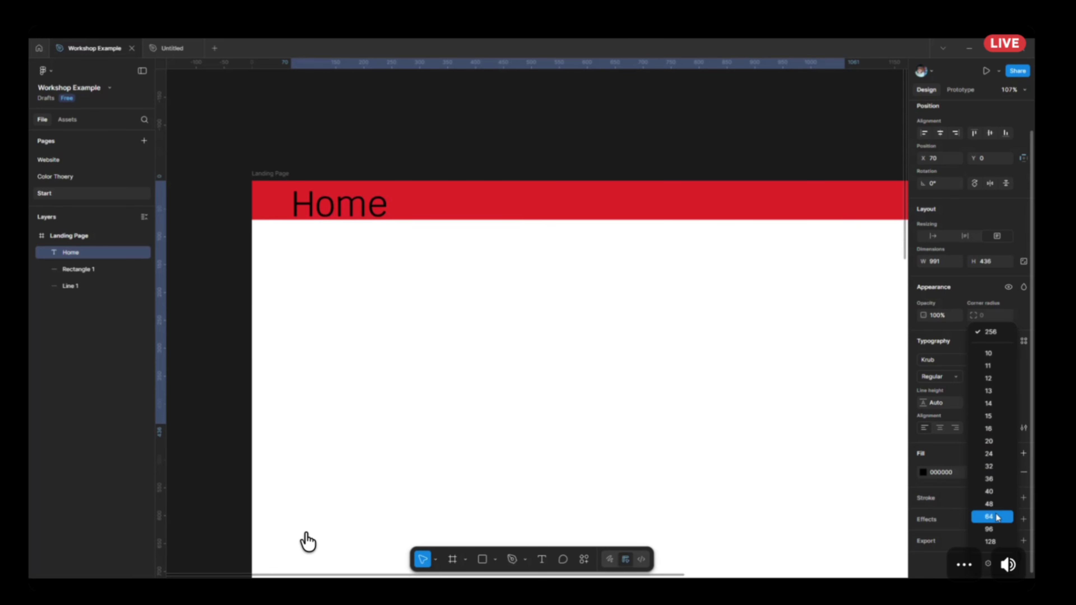
left_click(991, 516)
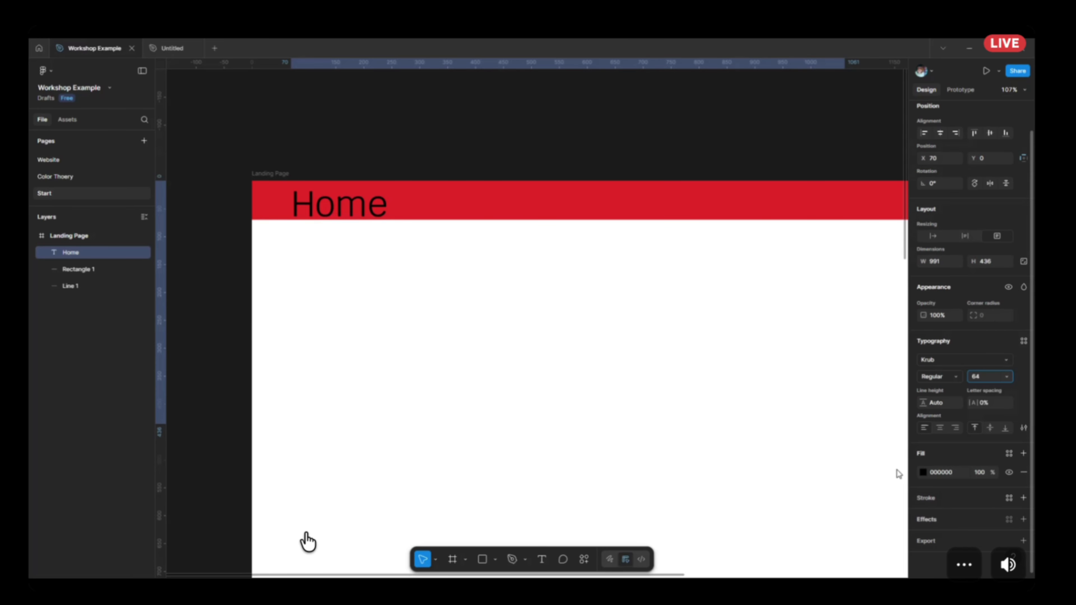
left_click(934, 236)
left_click_drag(326, 205, 302, 200)
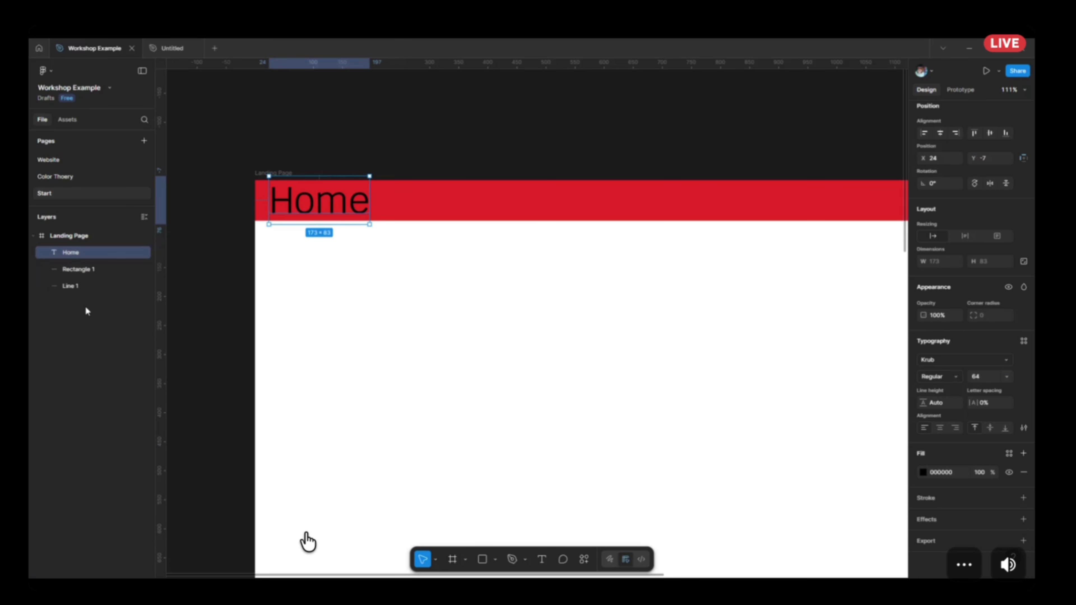
Draw a curved open path about 854 × 718 below the header bar with the Pen tool, crossing itself near its end.
scroll(719, 339, "down", 3)
left_click_drag(675, 327, 511, 318)
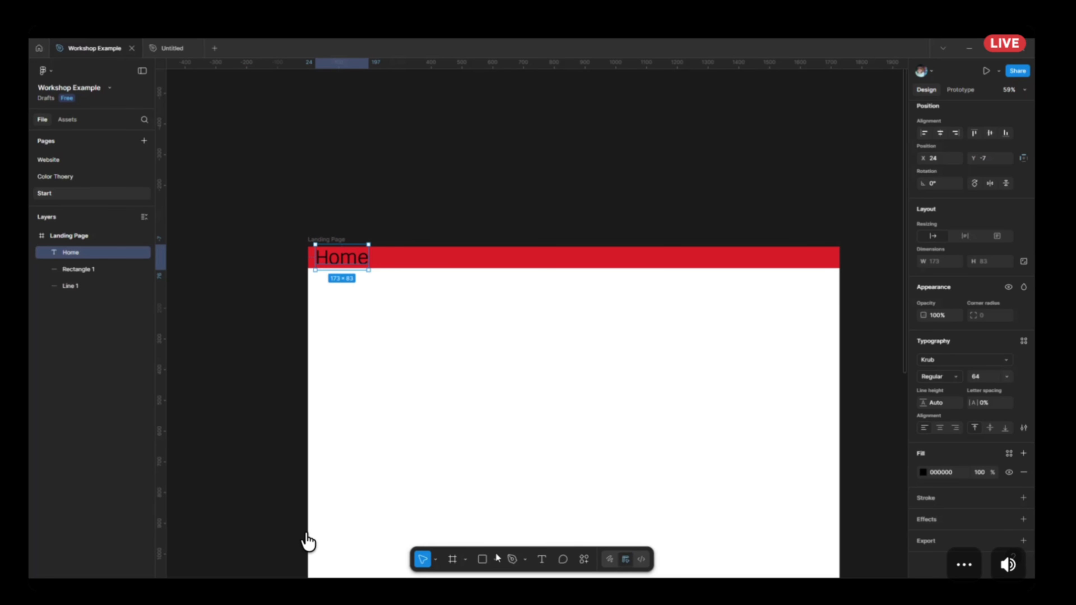
left_click(513, 560)
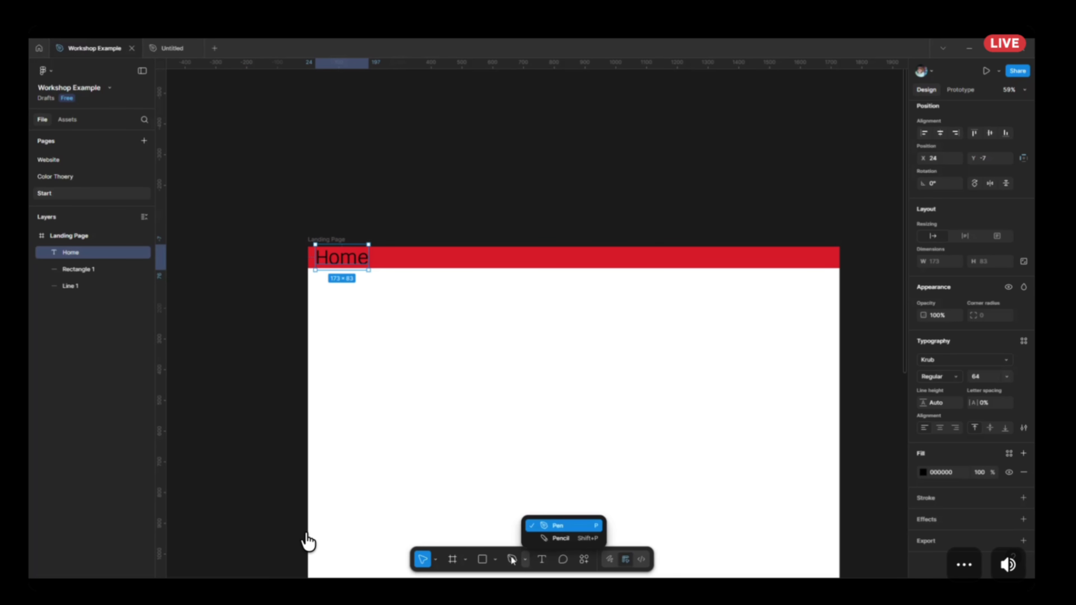
left_click(551, 526)
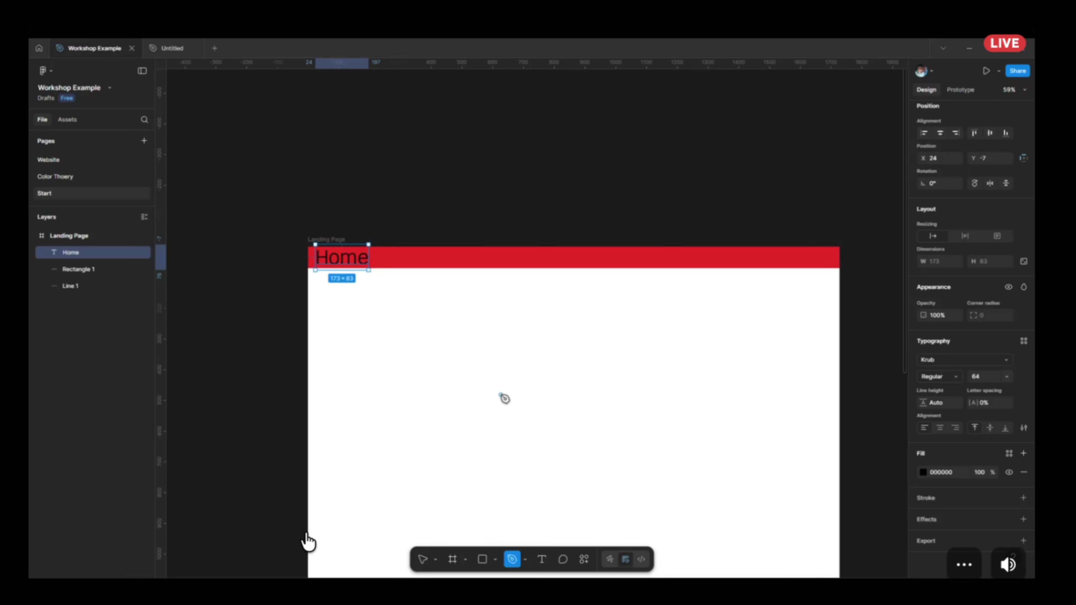
left_click(432, 382)
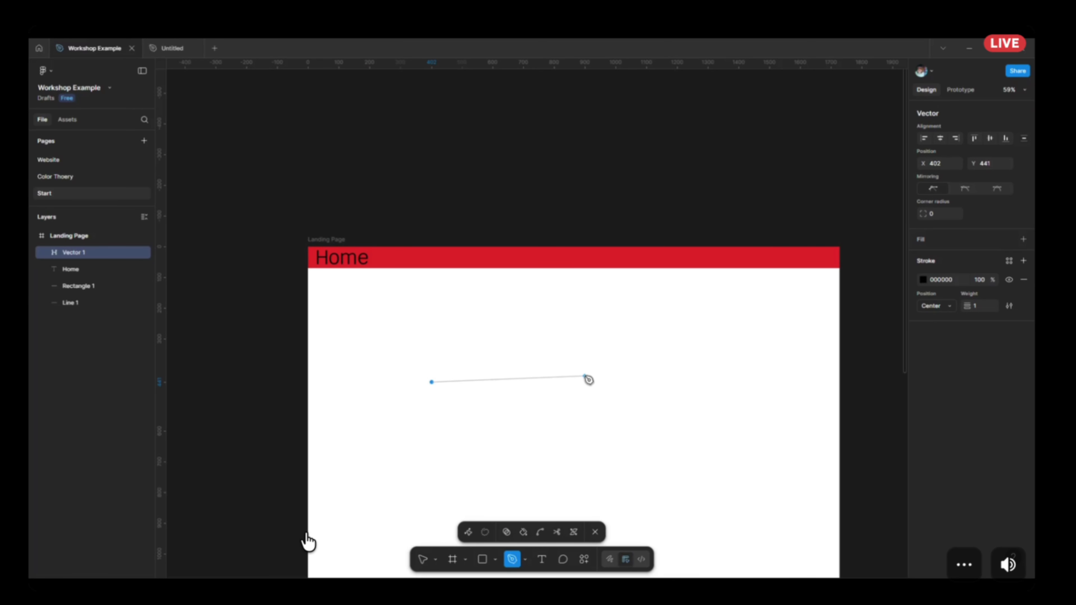
left_click(566, 322)
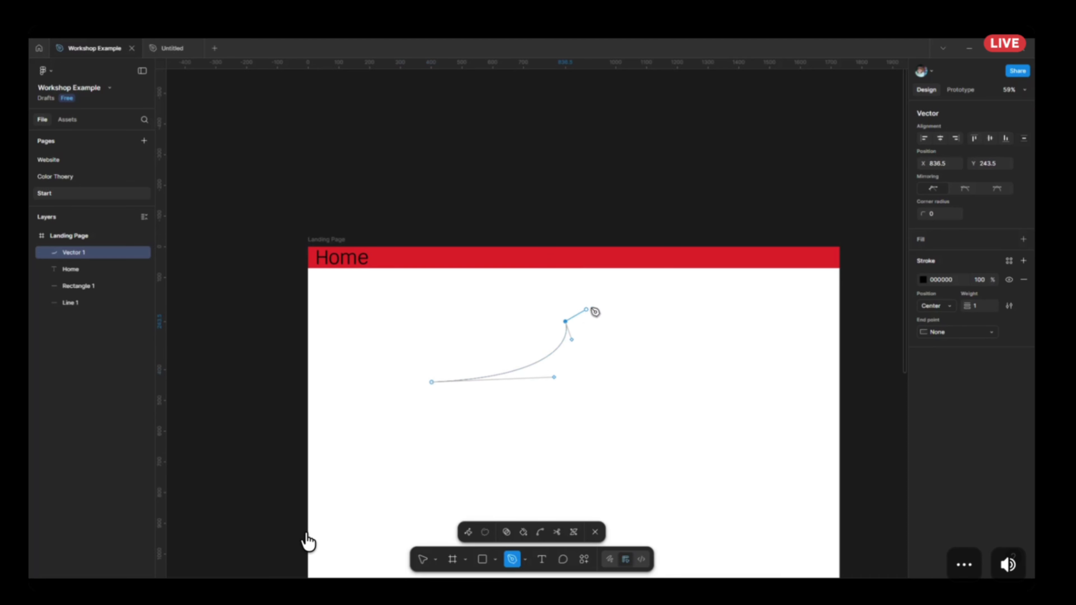
left_click_drag(643, 303, 647, 349)
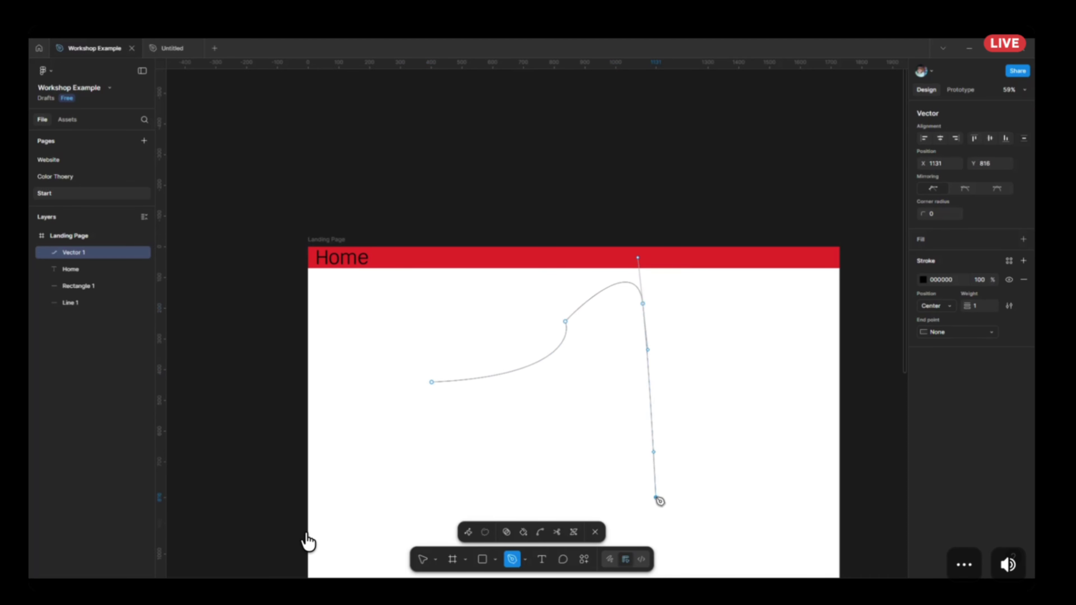
left_click_drag(657, 497, 565, 460)
right_click(552, 417)
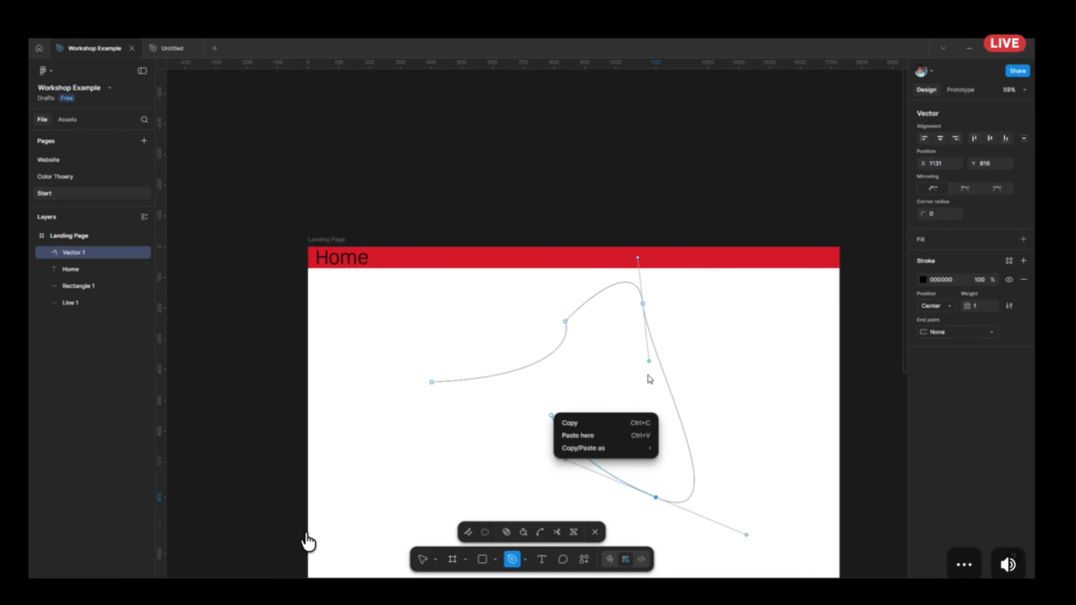
left_click(683, 405)
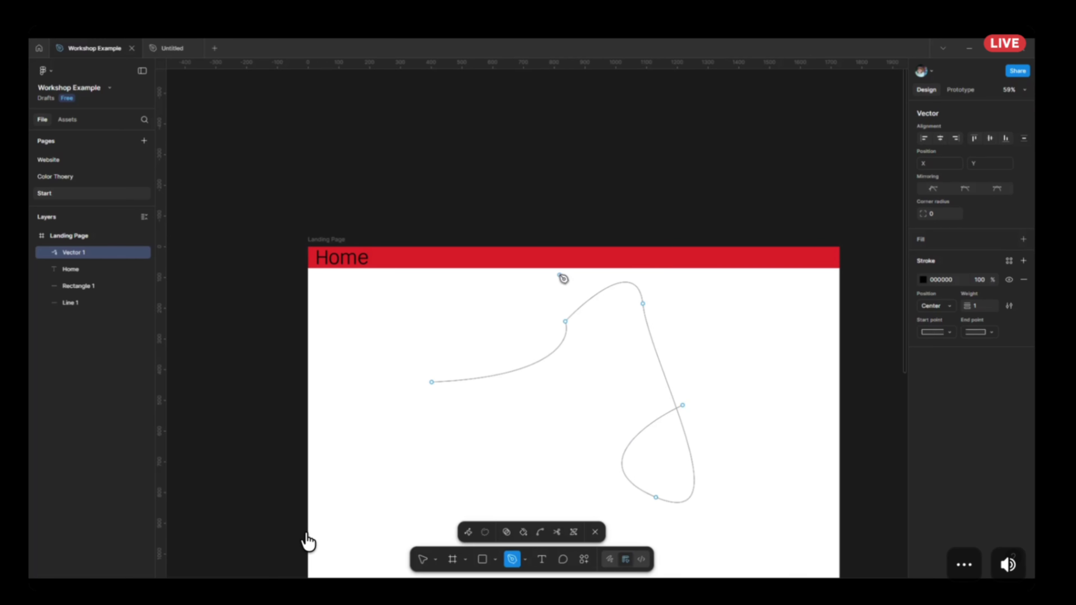
Switch to Draw mode and draw a short white curve from X 259, Y 770 to X 691.5, Y 812.5.
left_click(607, 559)
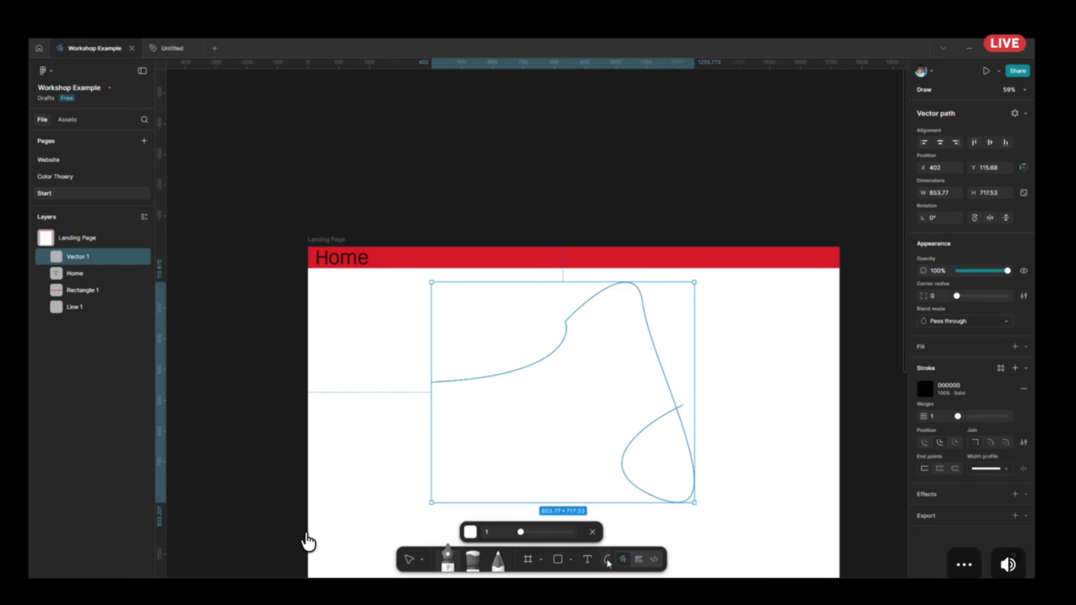
left_click_drag(387, 483, 472, 468)
left_click_drag(520, 496, 481, 575)
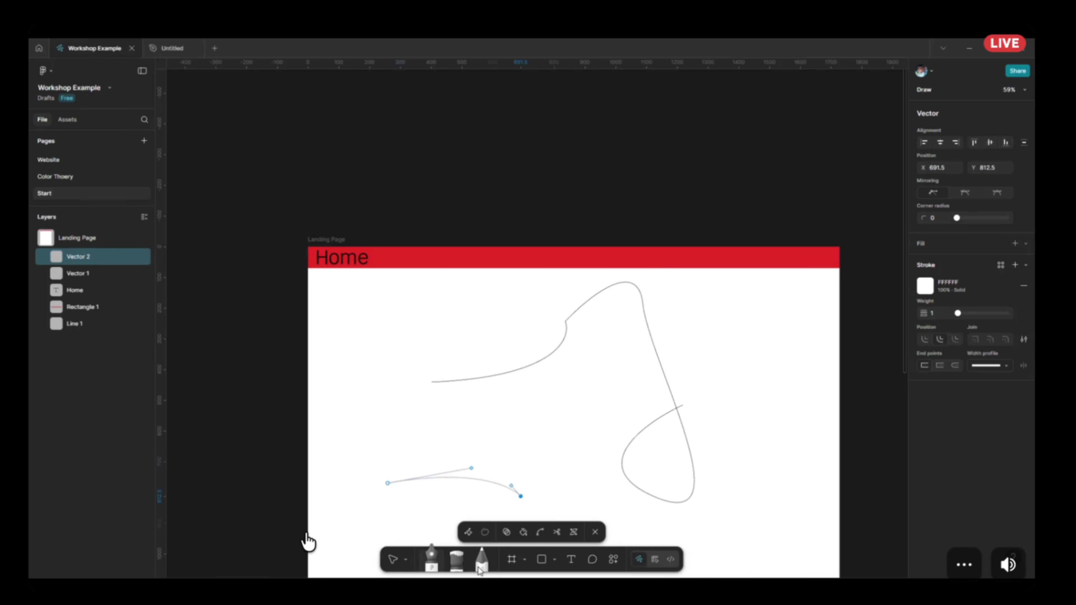
Draw a wavy freehand line below the large curve with the Pencil in red FF0606 at weight 2.
left_click(482, 562)
scroll(469, 419, "up", 3)
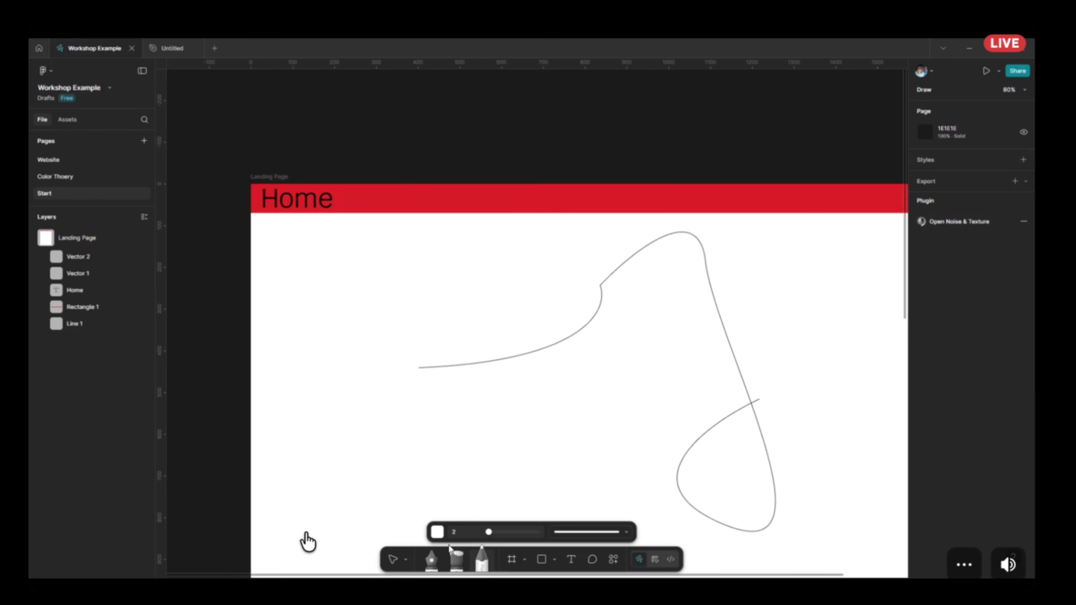
left_click(438, 532)
mouse_move(443, 399)
left_mouse_down()
mouse_move(465, 385)
mouse_move(492, 332)
left_mouse_up()
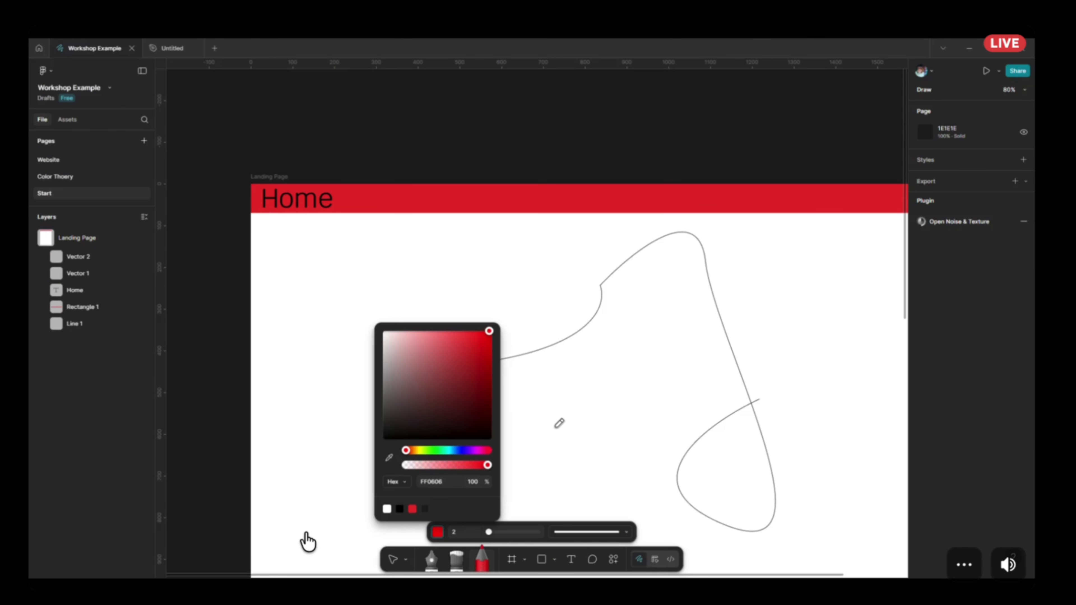
left_click(555, 426)
mouse_move(508, 441)
left_mouse_down()
mouse_move(563, 404)
mouse_move(595, 437)
mouse_move(656, 438)
mouse_move(684, 381)
left_mouse_up()
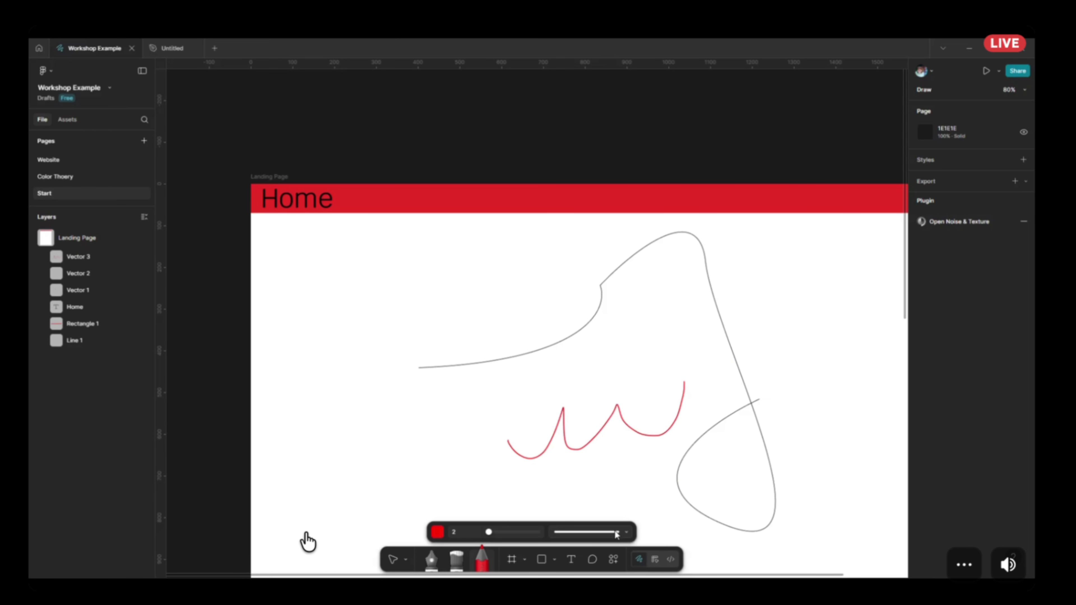
Paint white strokes at weight 16 with the Brush tool beside the red pencil line.
left_click(457, 559)
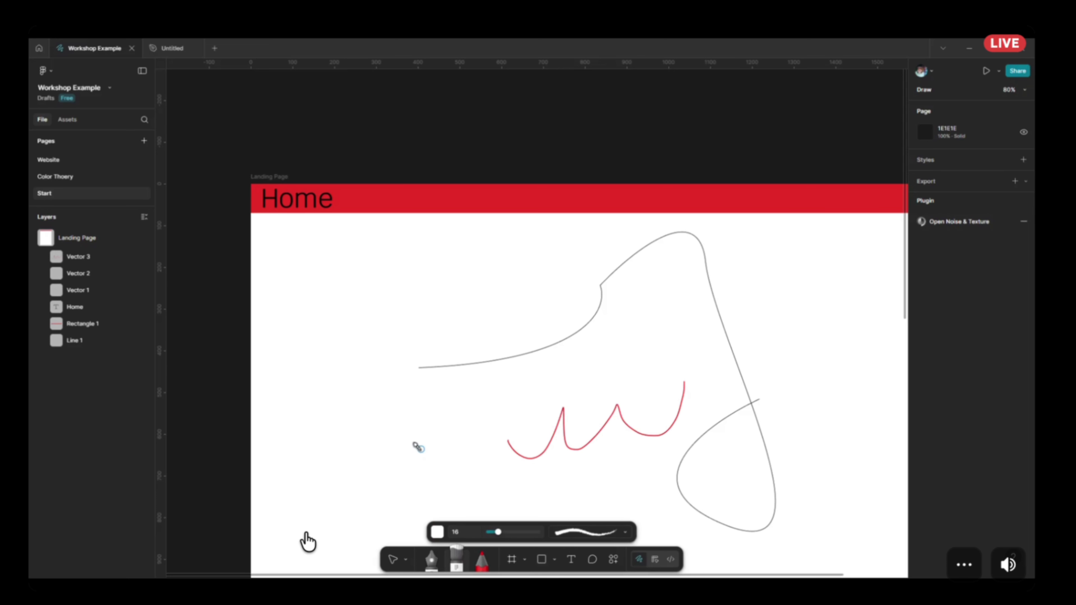
mouse_move(415, 444)
left_mouse_down()
mouse_move(566, 363)
mouse_move(583, 366)
left_mouse_up()
left_click_drag(449, 419, 450, 414)
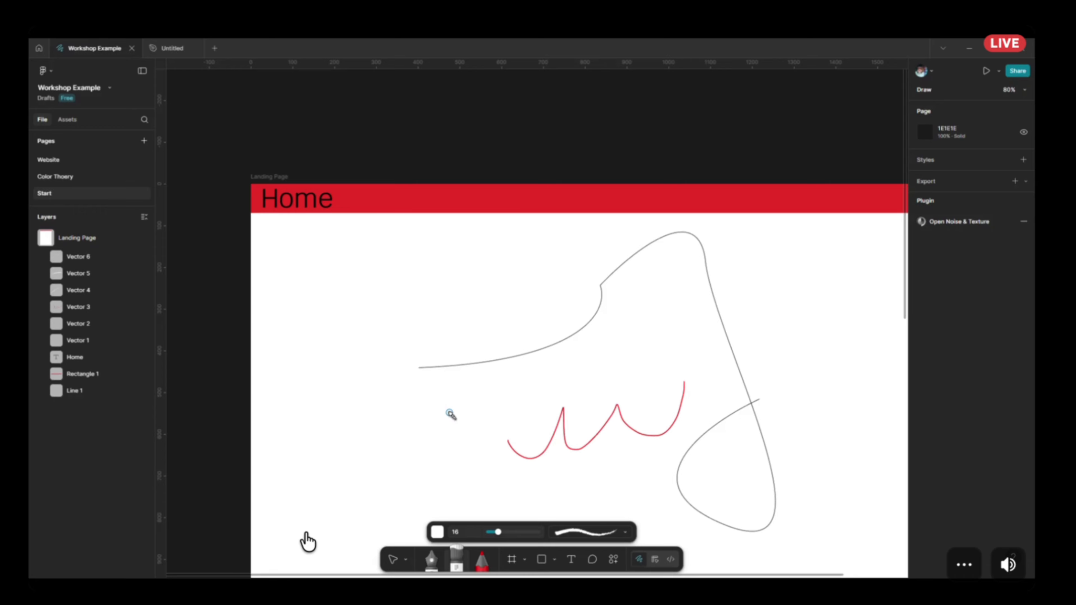
Change the brush colour to red and paint a wavy stroke and a large looping stroke across the page.
left_click(439, 535)
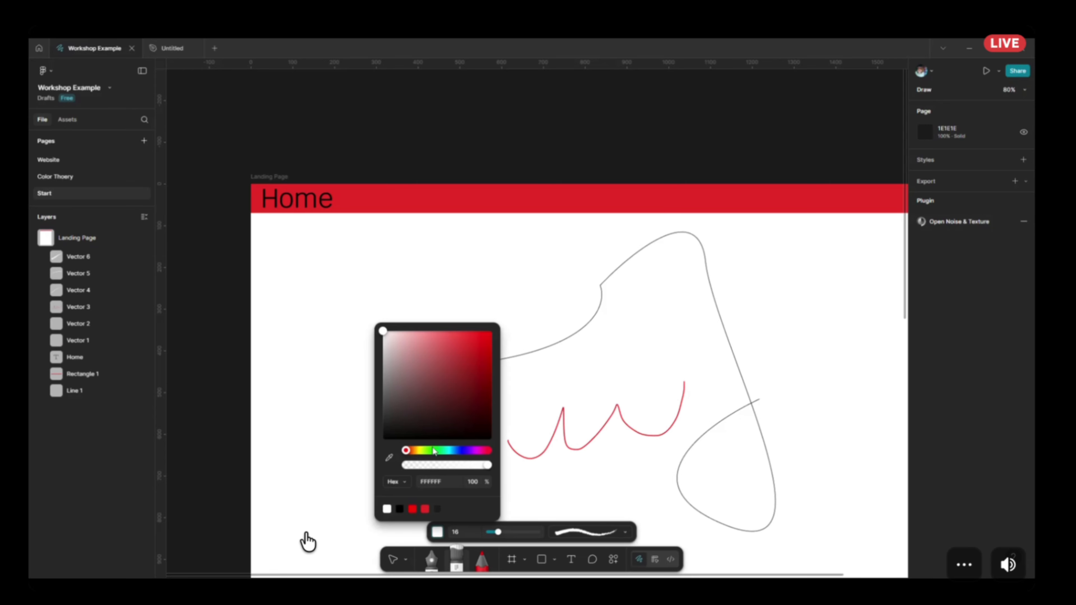
left_click(487, 332)
key("Escape")
mouse_move(363, 426)
left_mouse_down()
mouse_move(403, 403)
mouse_move(517, 422)
mouse_move(547, 375)
left_mouse_up()
mouse_move(601, 351)
left_mouse_down()
mouse_move(708, 403)
mouse_move(700, 291)
mouse_move(646, 339)
mouse_move(604, 334)
mouse_move(568, 378)
mouse_move(582, 403)
left_mouse_up()
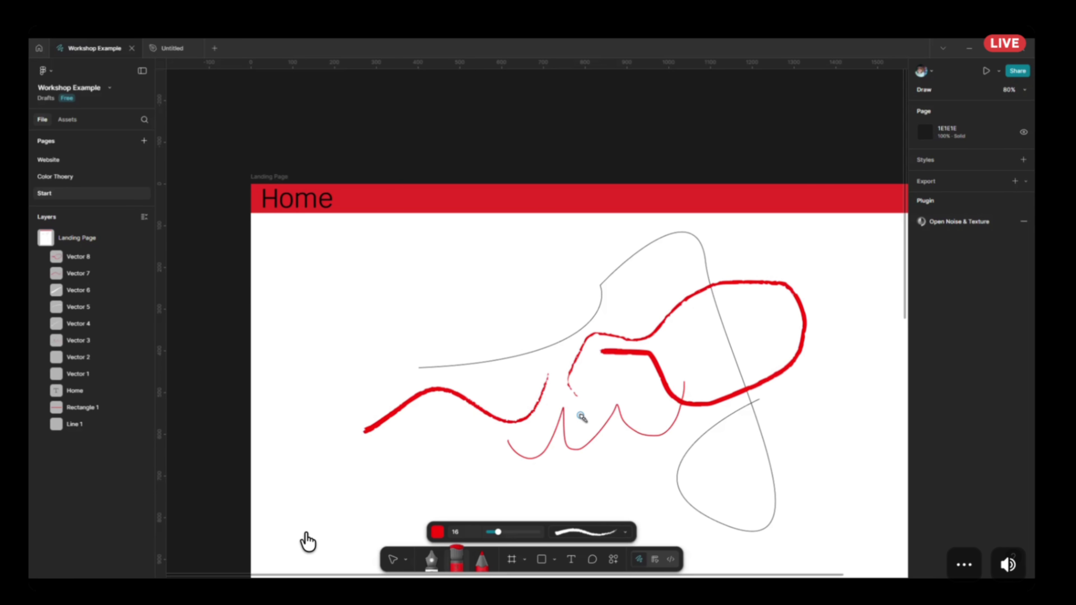
Undo the brush strokes, the red pencil line and the second point of the short white curve.
key("ctrl+z")
key("ctrl+z")
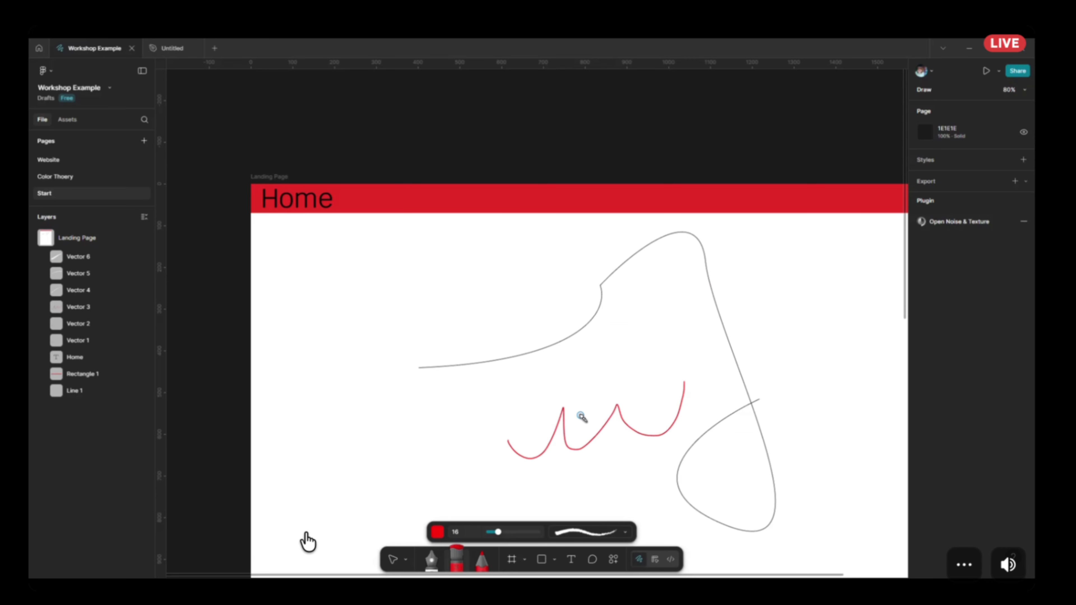
key("ctrl+z")
key("ctrl+z")
key("ctrl+z")
key("ctrl+z")
key("ctrl+z")
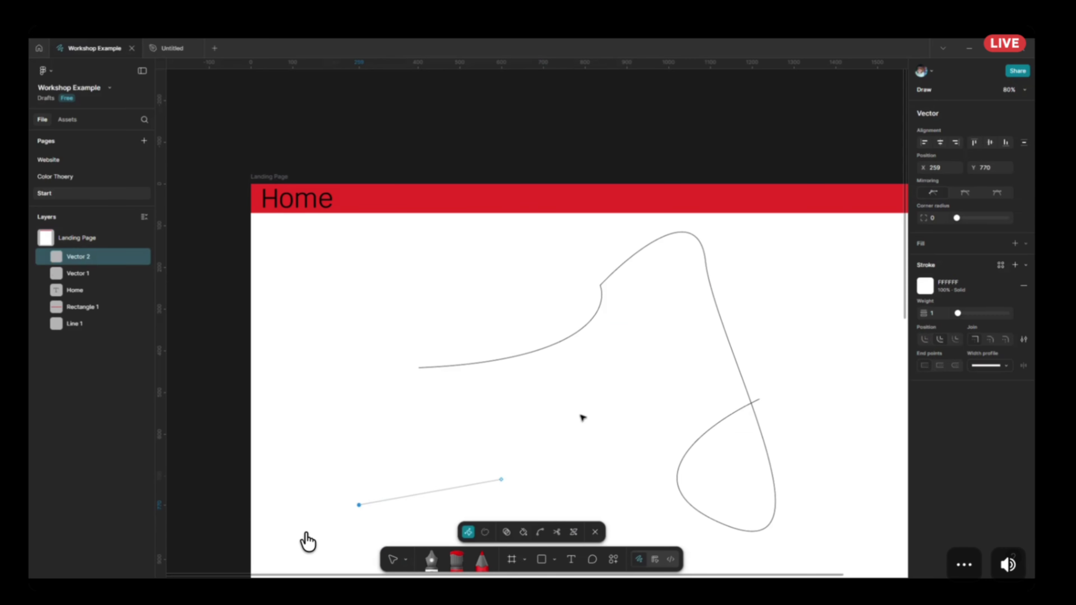
Undo the pen curves, the Home text with its size and position edits, and the red header rectangle.
key("ctrl+z")
key("ctrl+z")
key("ctrl+z")
key("ctrl+z")
key("ctrl+z")
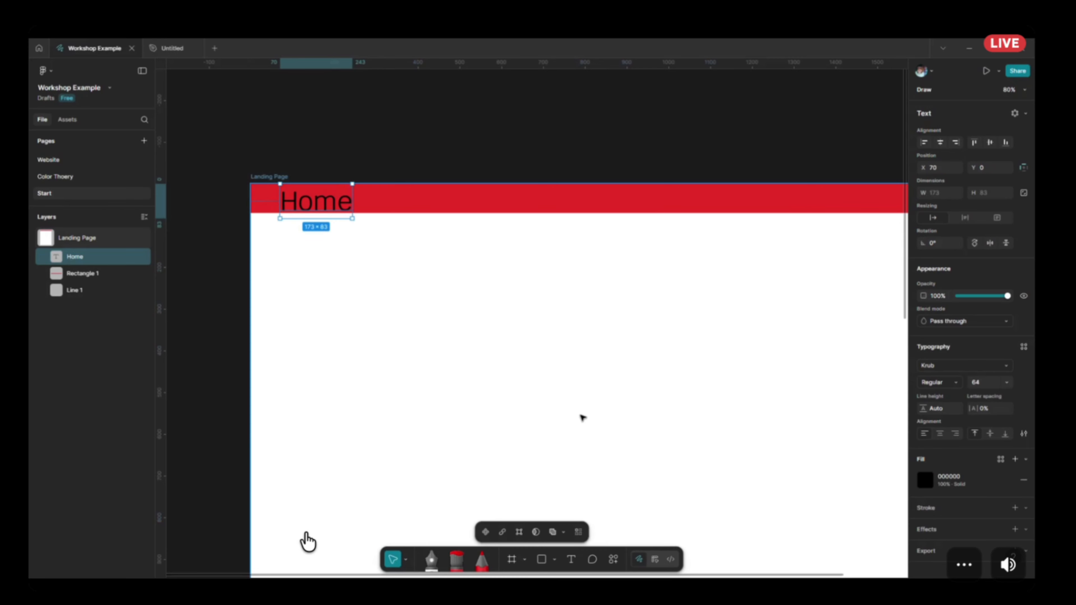
key("ctrl+z")
key("ctrl+z")
key("ctrl+z")
key("ctrl+z")
key("ctrl+z")
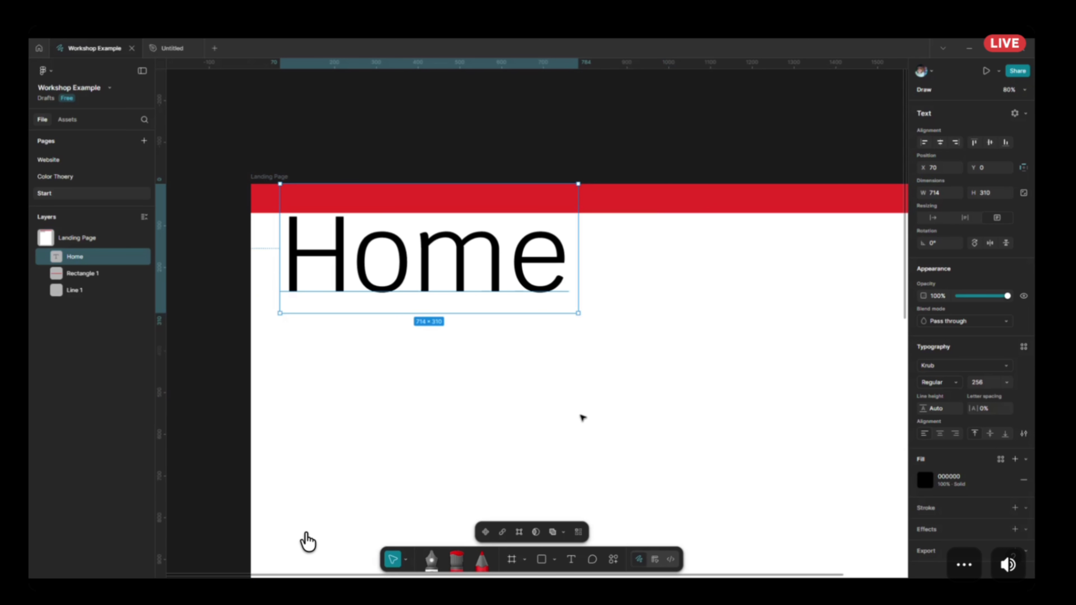
key("ctrl+z")
key("ctrl+z")
key("ctrl+z")
key("ctrl+z")
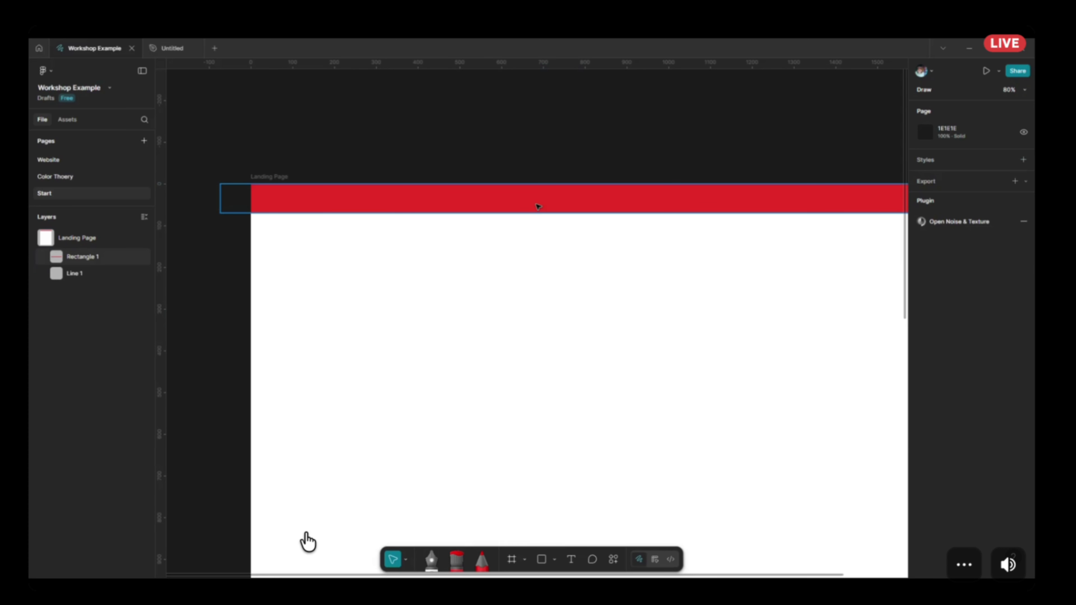
key("ctrl+z")
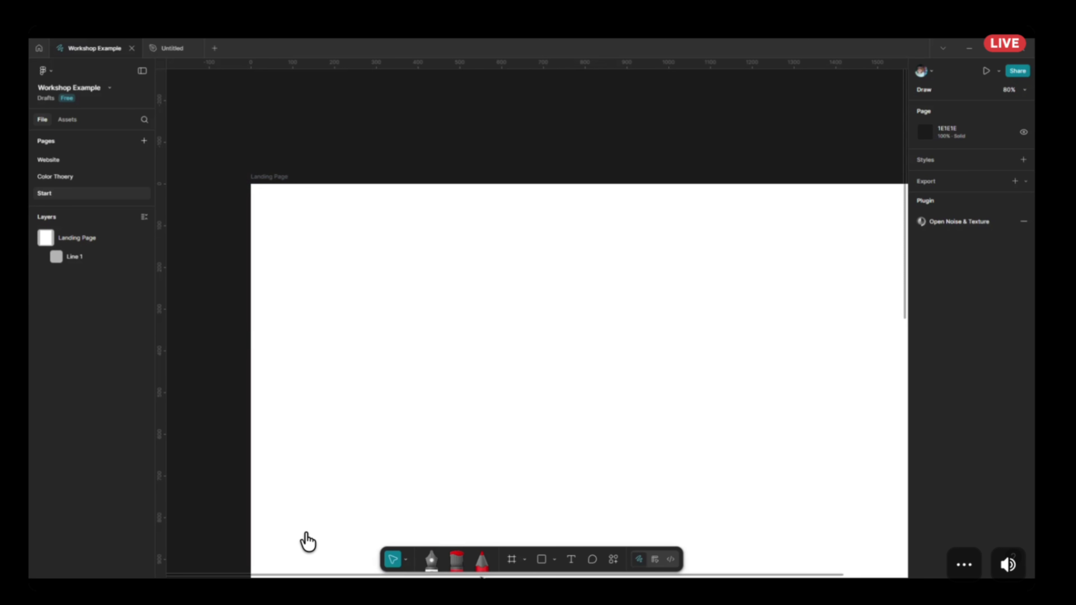
Draw a rectangle about 839 × 335 in the upper area of the Landing Page frame.
left_click(543, 563)
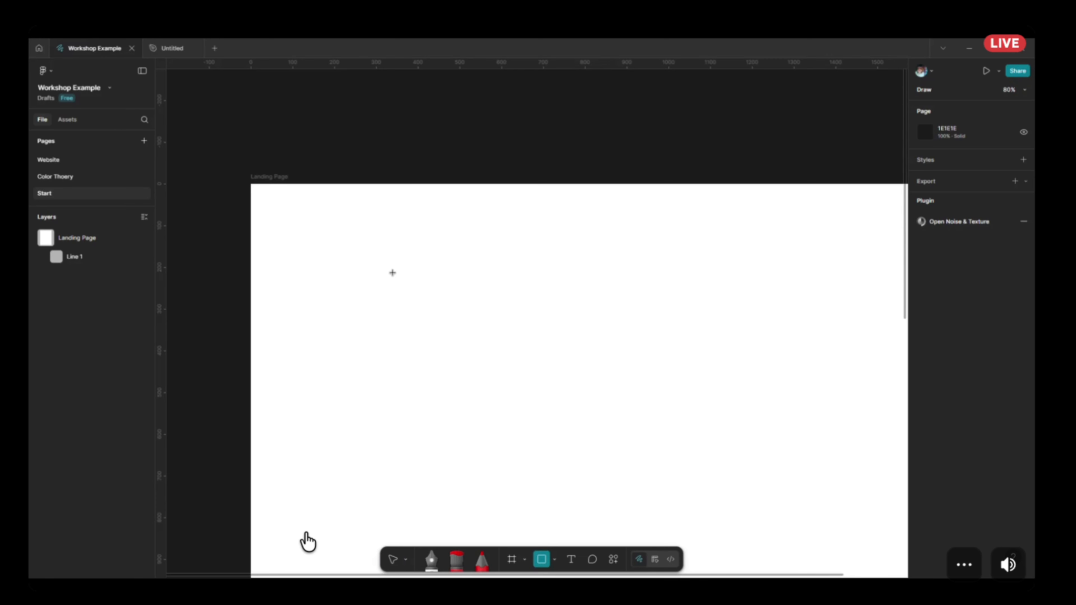
left_click_drag(393, 273, 744, 412)
With the Icons8 plugin, set the icon recolour to a pale cyan swatch and insert the solid pink heart onto the rectangle.
left_click(614, 560)
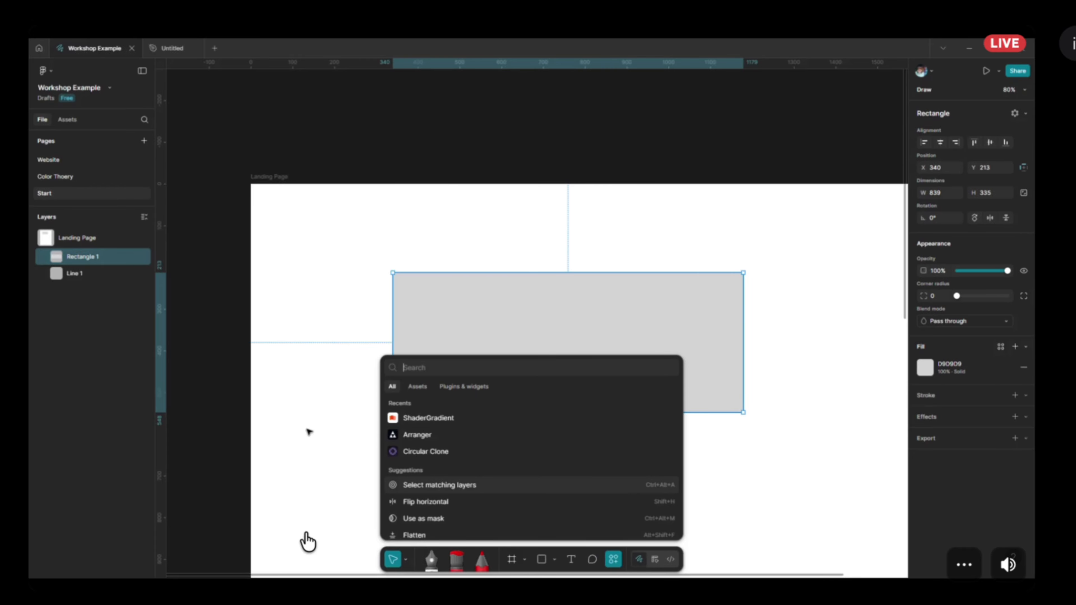
left_click(488, 385)
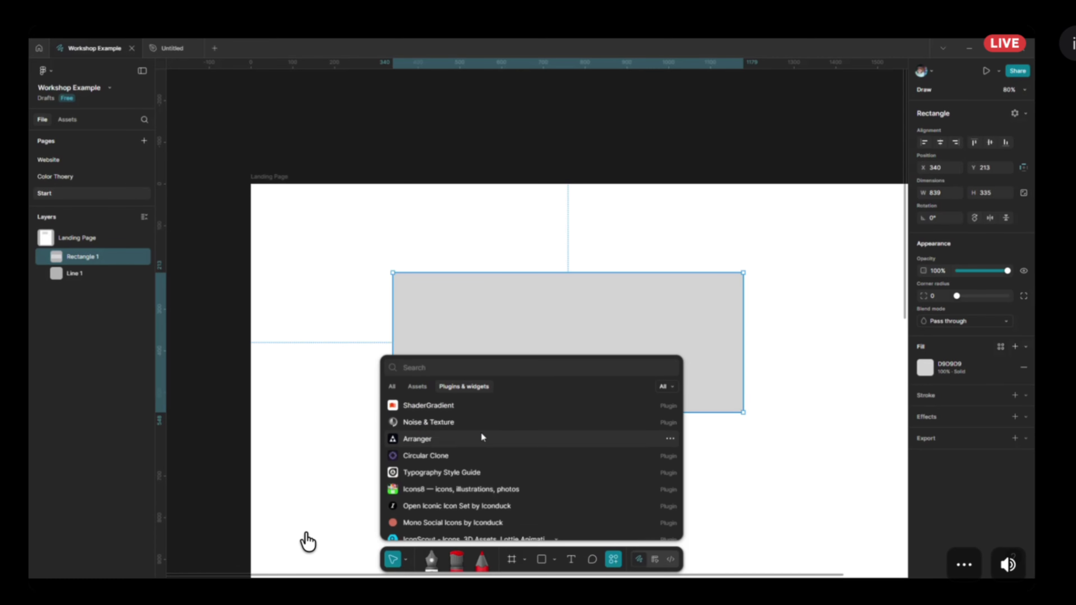
left_click(491, 490)
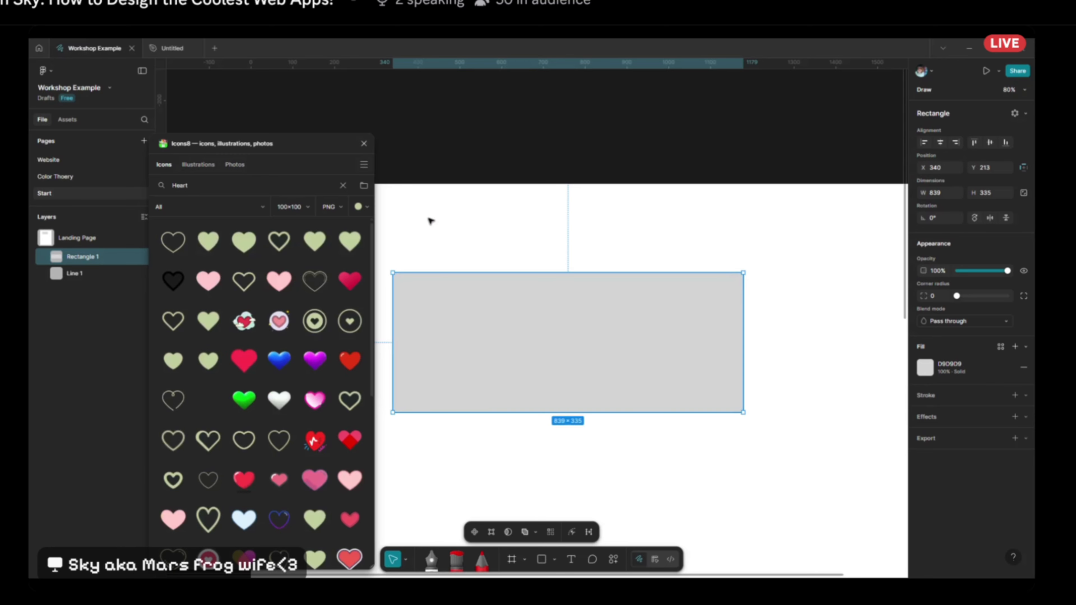
left_click(359, 206)
left_click(313, 267)
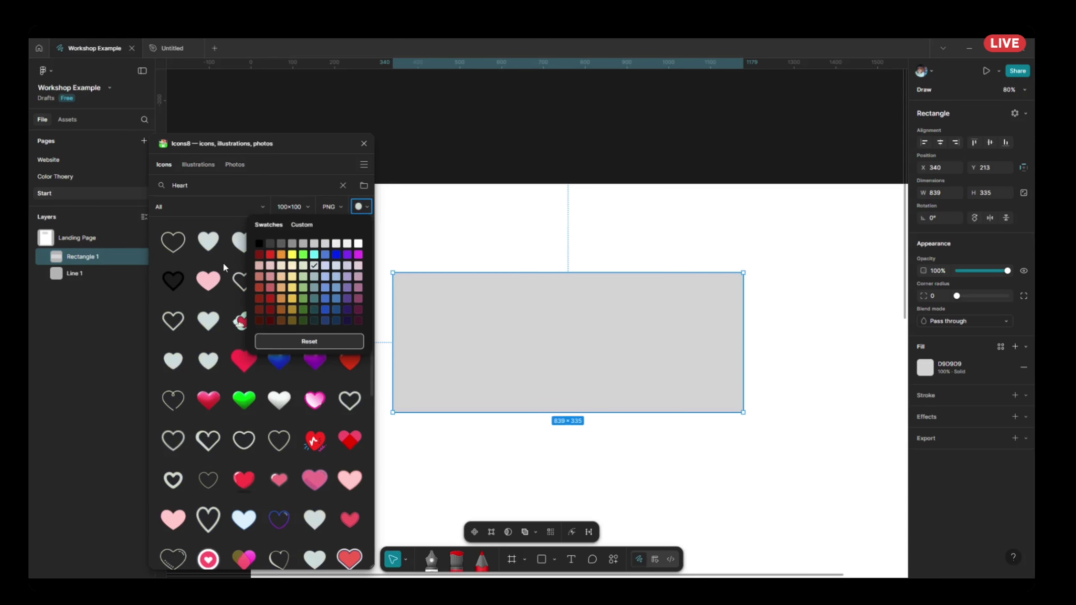
left_click(202, 280)
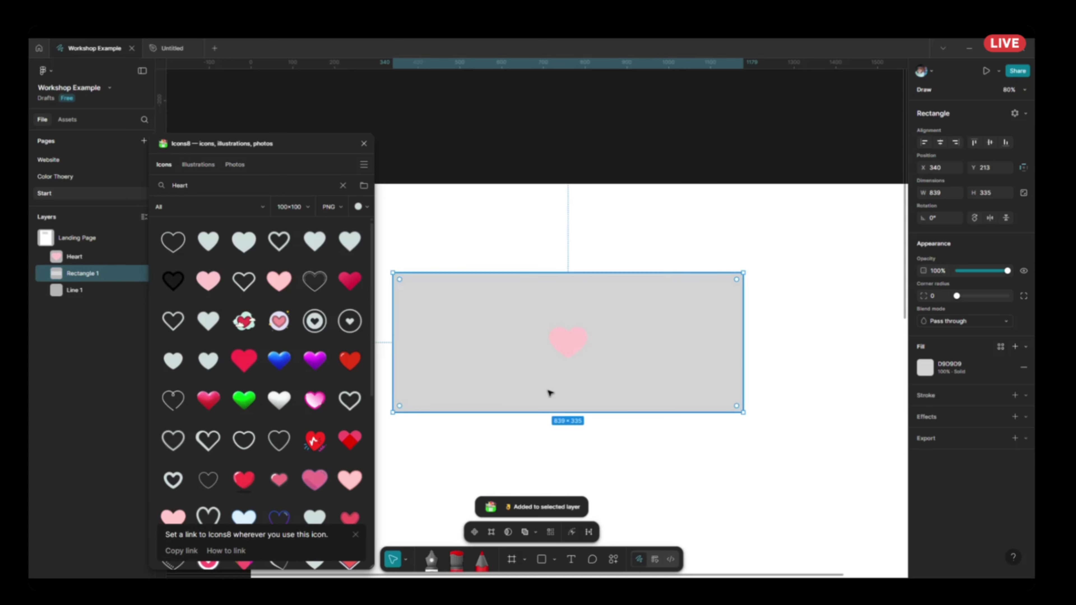
Move the heart icon out of the grey rectangle to the blank area on its right, at about X 1304, Y 308.
left_click(563, 342)
key("Return")
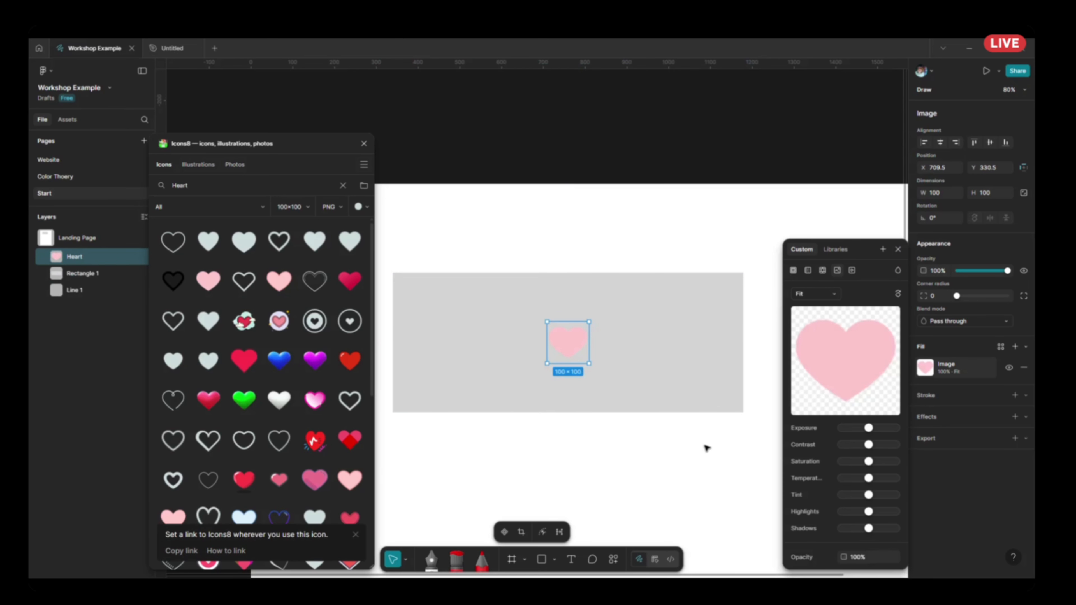
left_click(599, 452)
left_click_drag(580, 345, 827, 335)
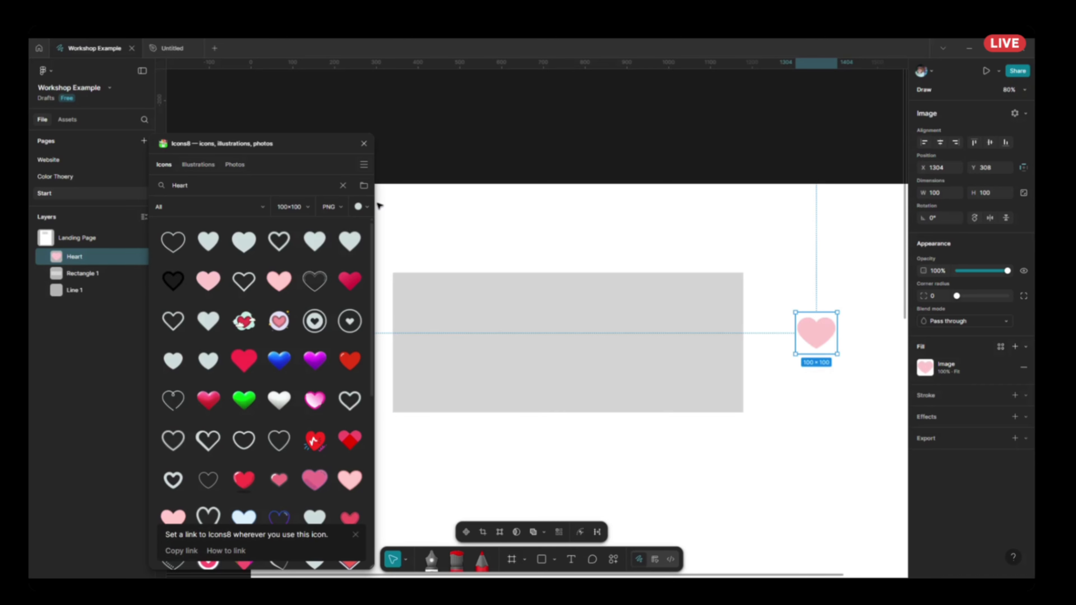
Look through the Icons8 colour swatches and the Illustrations and Photos categories, and close the plugin.
left_click(361, 207)
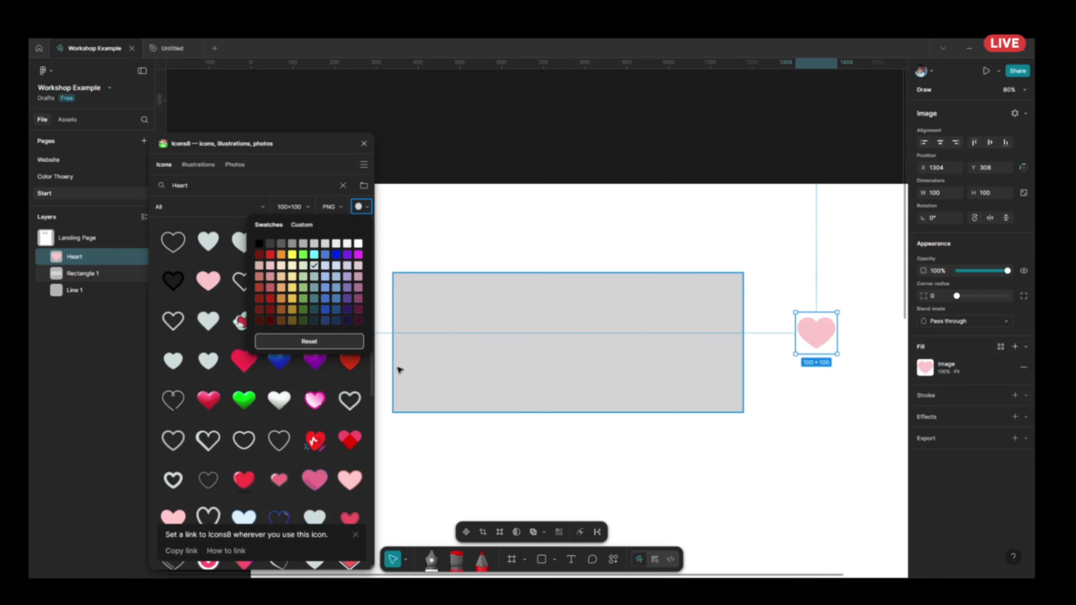
left_click(201, 164)
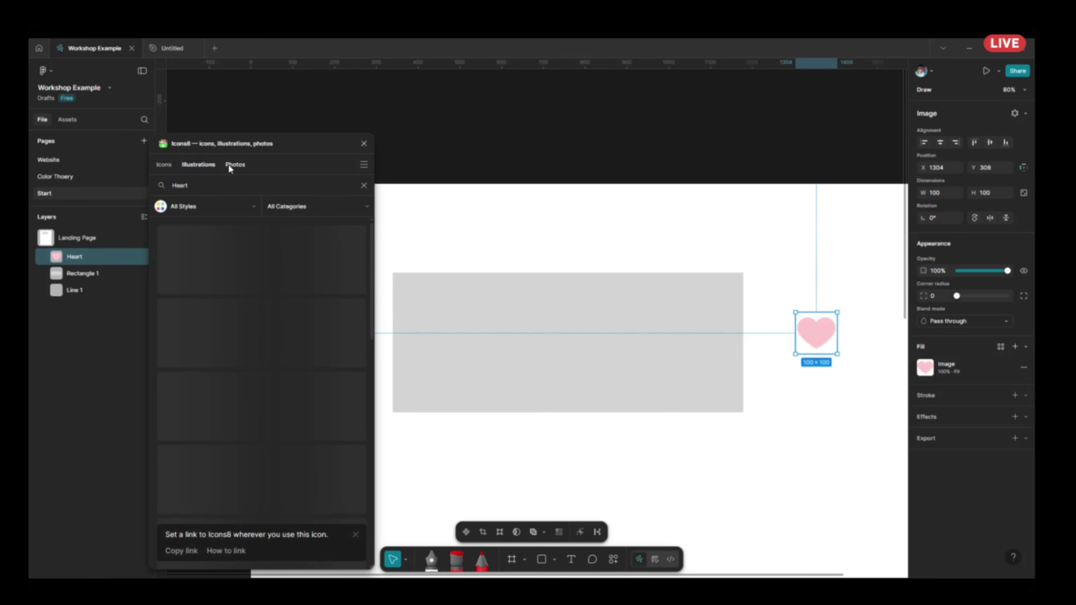
left_click(229, 165)
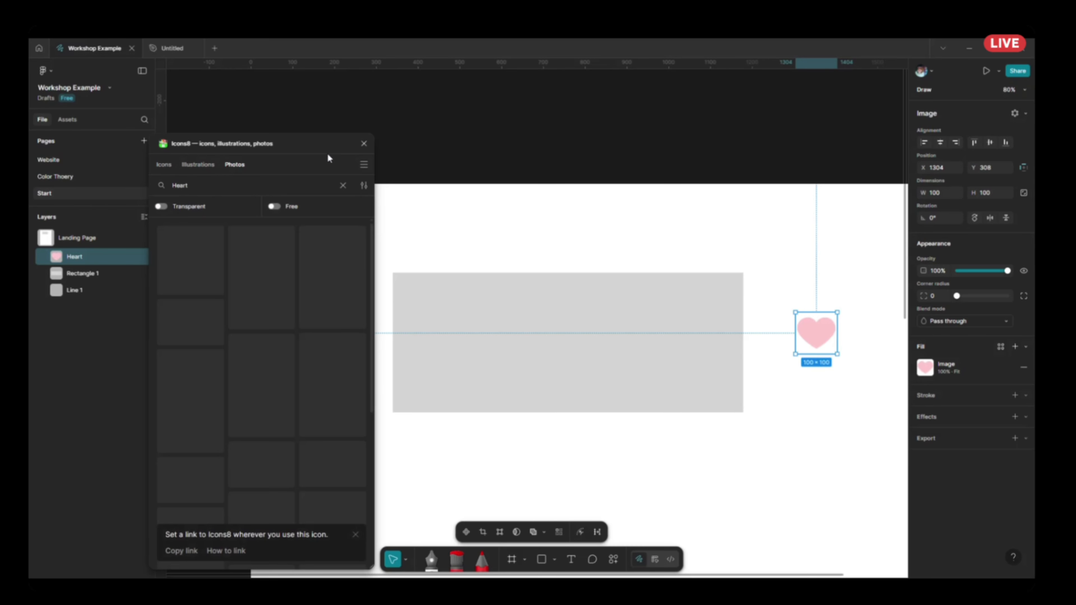
left_click(166, 164)
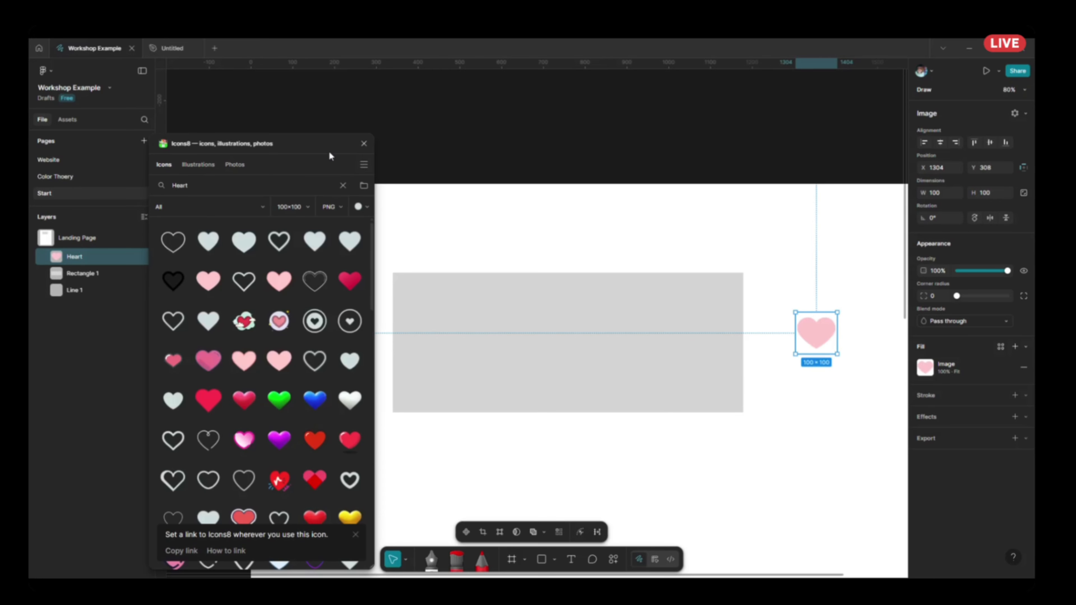
left_click(362, 143)
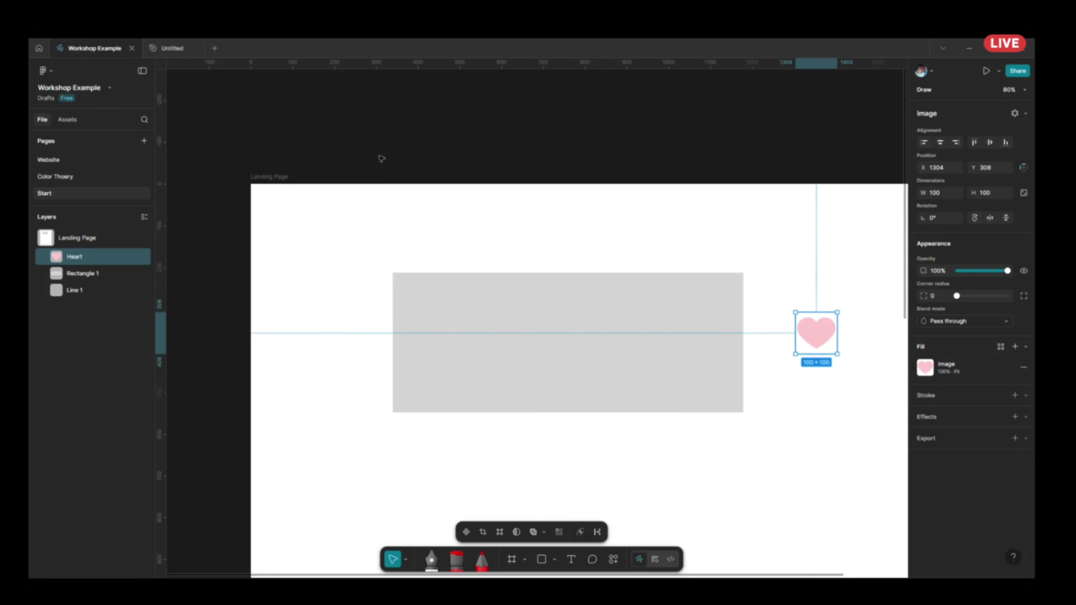
Open the Noise & Texture plugin for the heart and preview its patterns, including Perlin, Voronoi and Cellular.
left_click(614, 560)
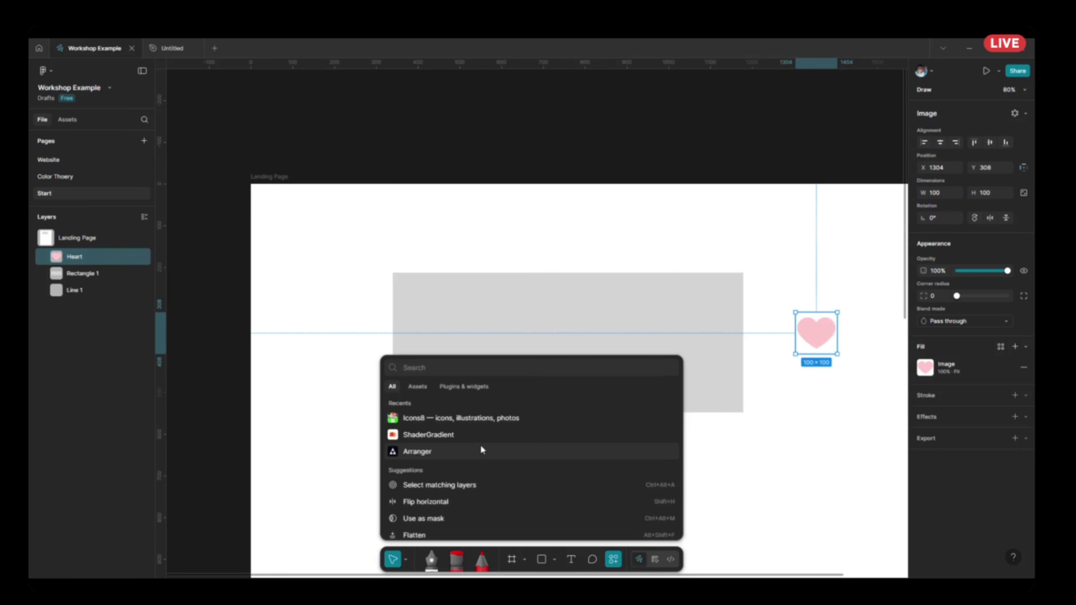
left_click(481, 388)
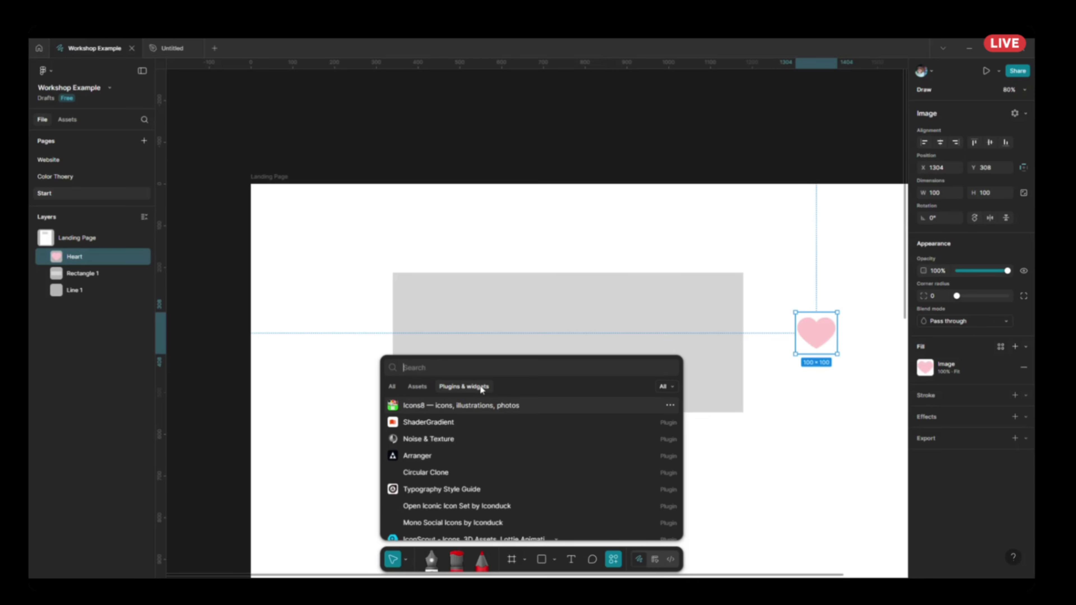
left_click(459, 441)
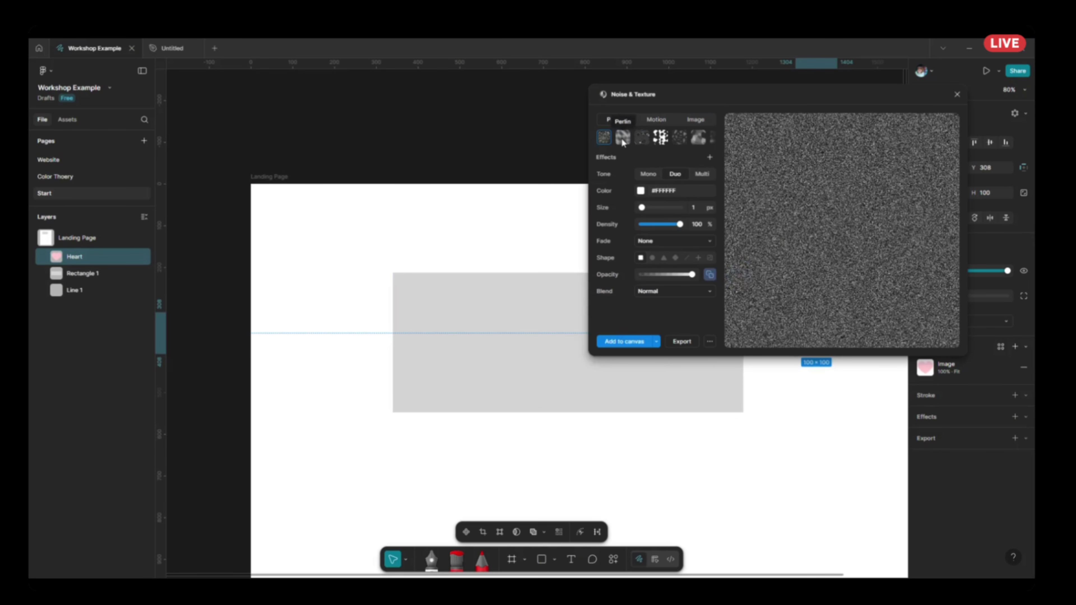
left_click(622, 141)
left_click(642, 141)
left_click(659, 141)
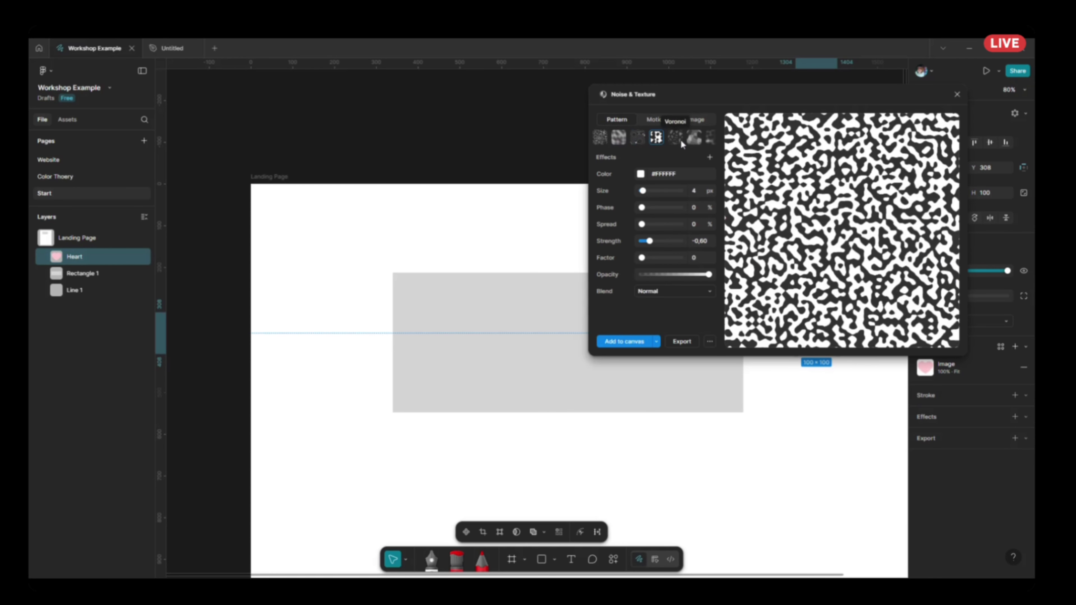
left_click(679, 142)
left_click(678, 142)
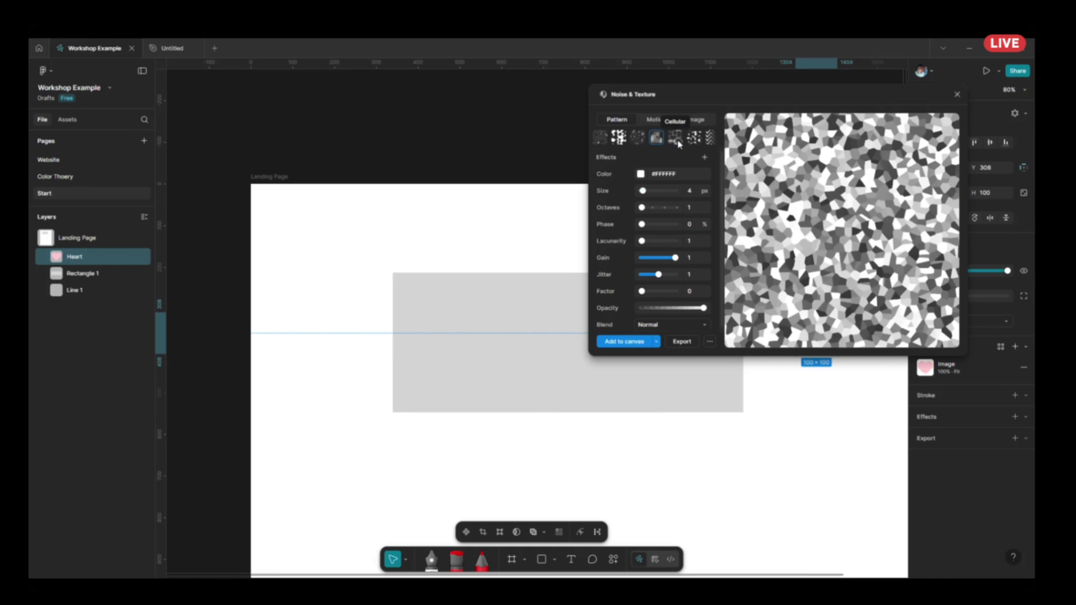
left_click(677, 142)
left_click(677, 141)
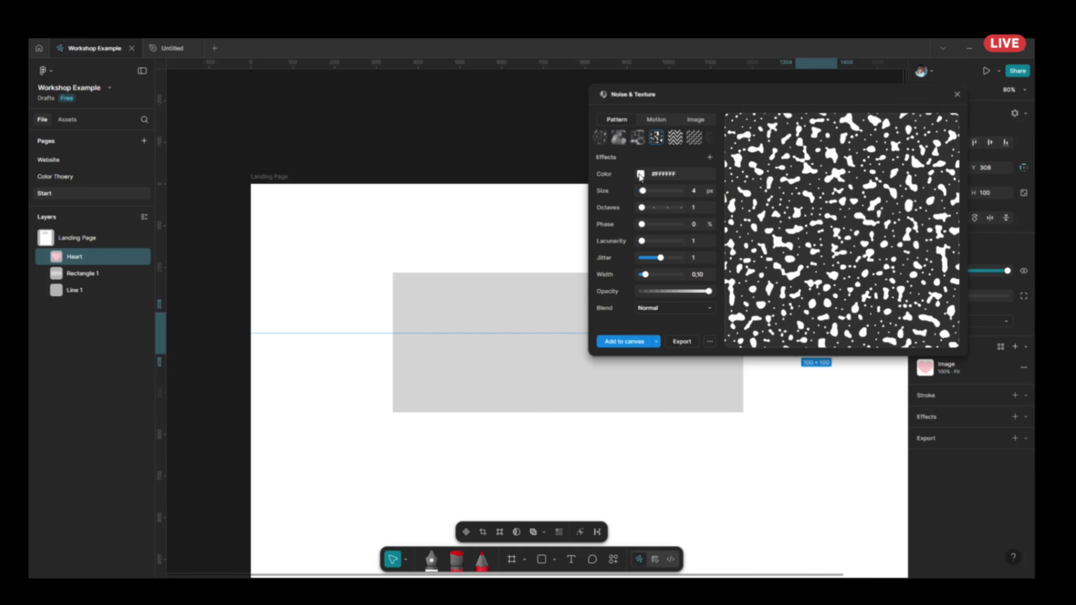
Apply a muted red contour-line noise pattern at size 20 px to the heart, close the plugin and inspect the heart.
left_click(640, 175)
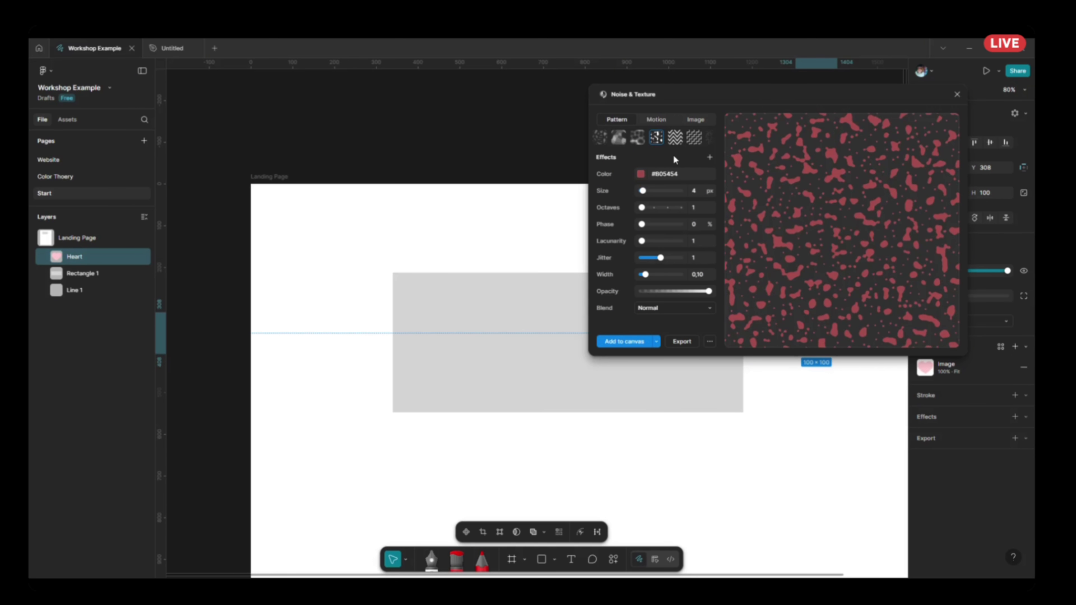
left_click(605, 142)
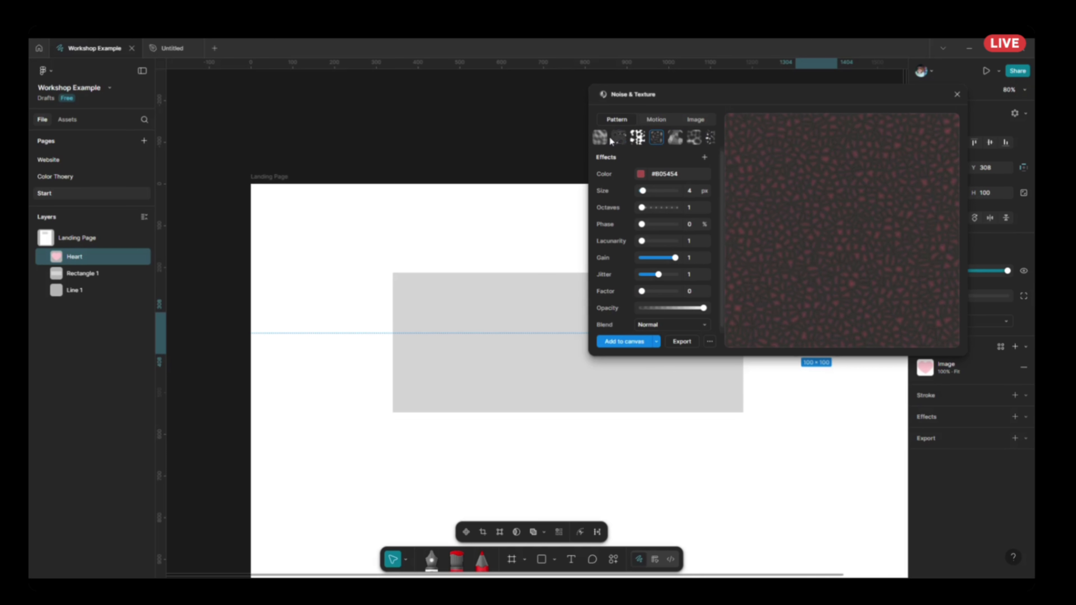
left_click(616, 139)
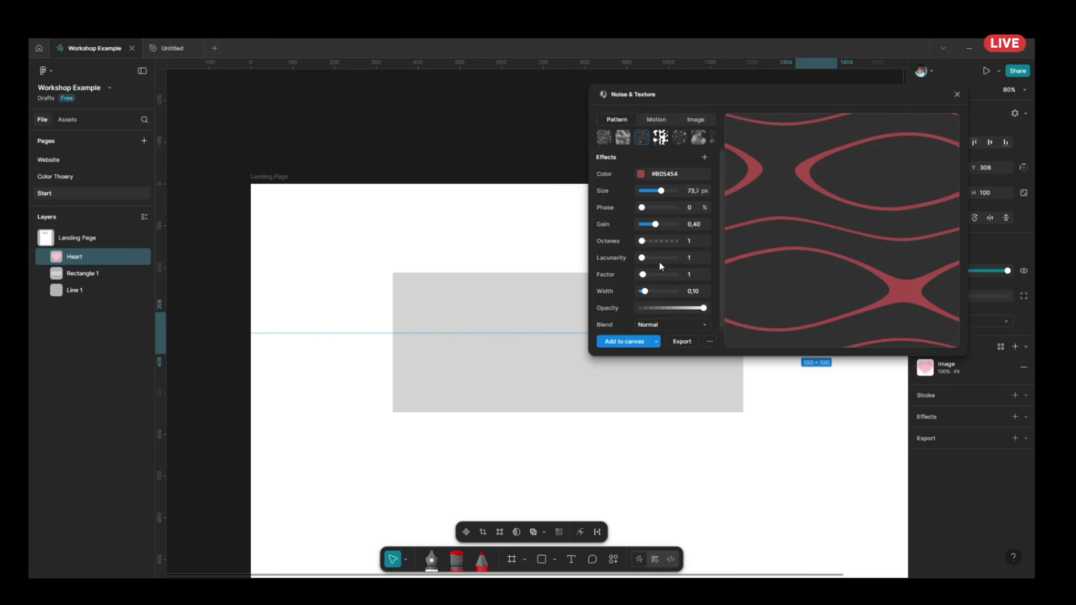
left_click(647, 191)
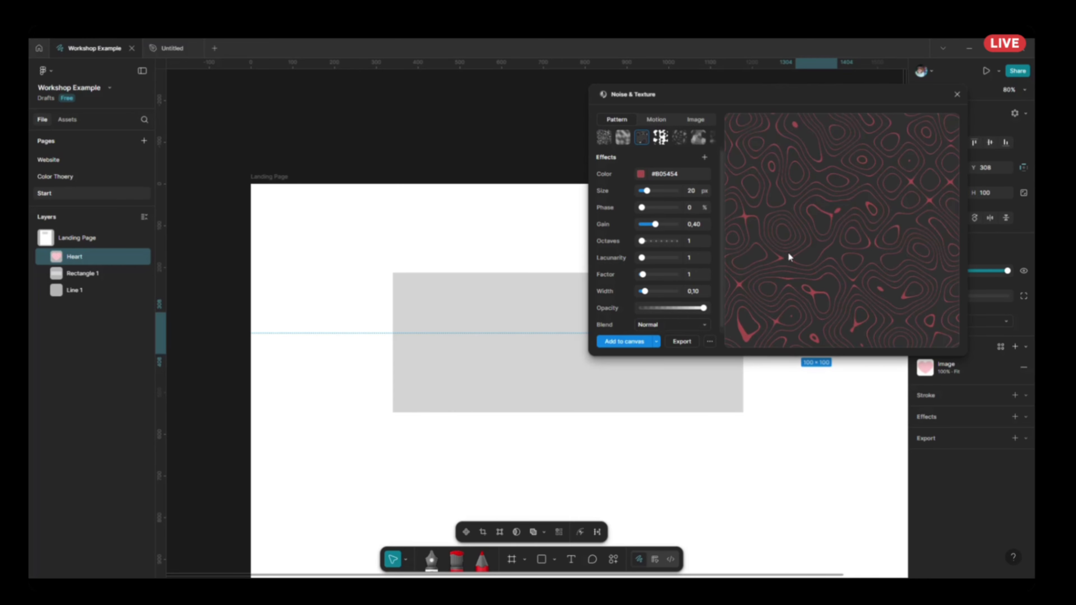
left_click(617, 342)
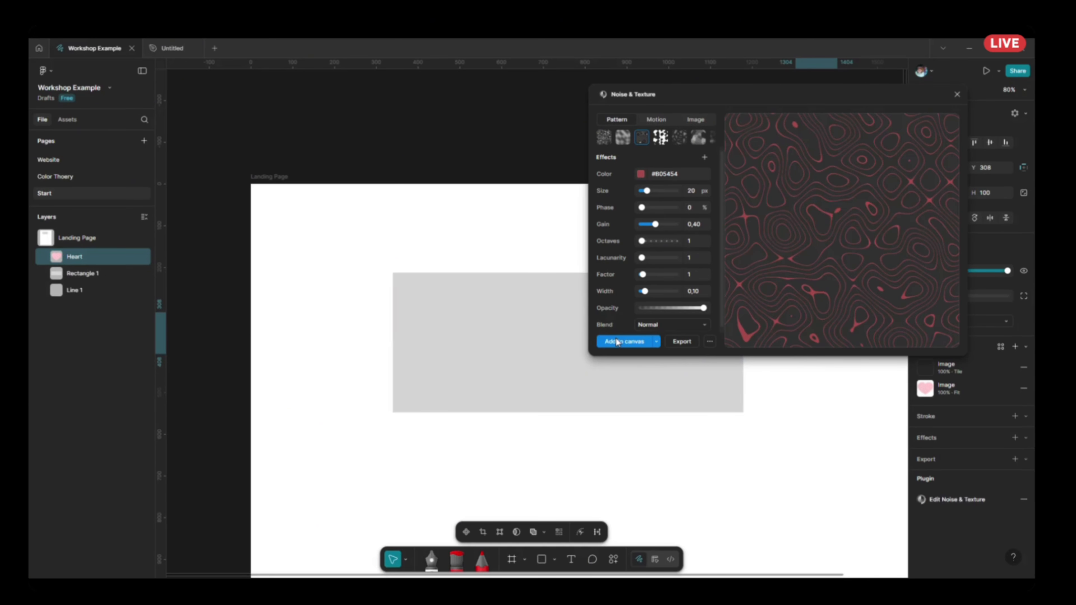
left_click(847, 402)
left_click(957, 94)
scroll(874, 400, "down", 5)
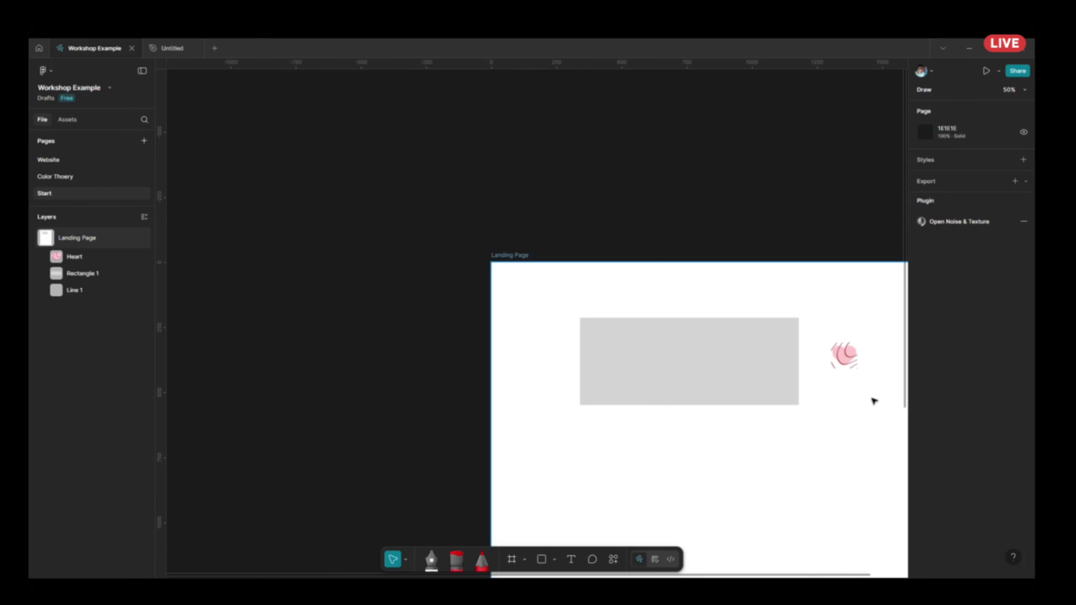
left_click(845, 356)
scroll(856, 357, "up", 3)
Apply a Noise & Texture contour-line pattern in bright red at size 16 px to the grey rectangle and close the plugin.
left_click(696, 373)
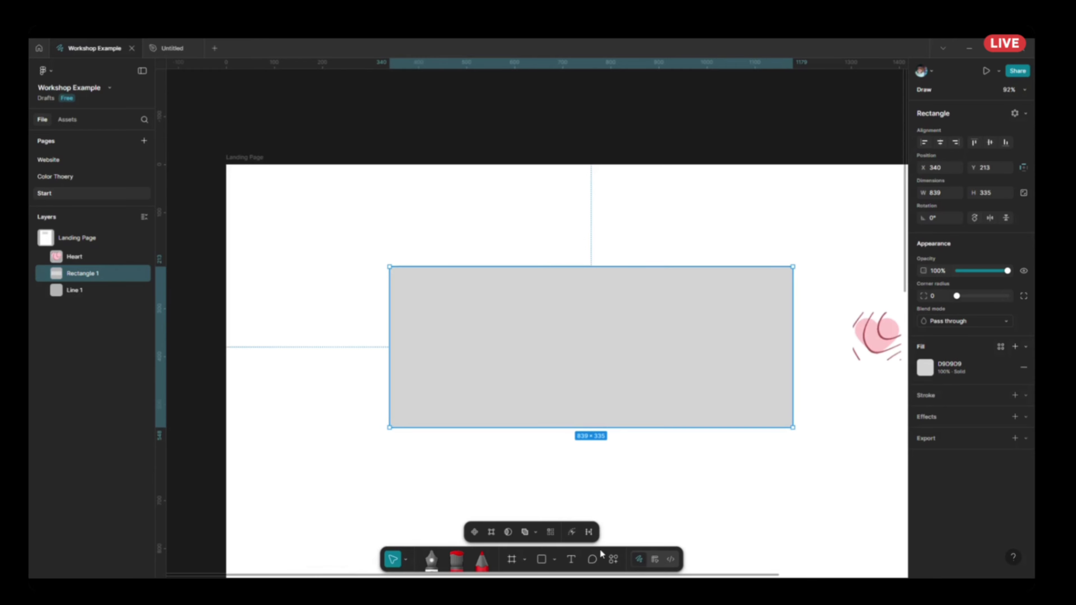
left_click(614, 560)
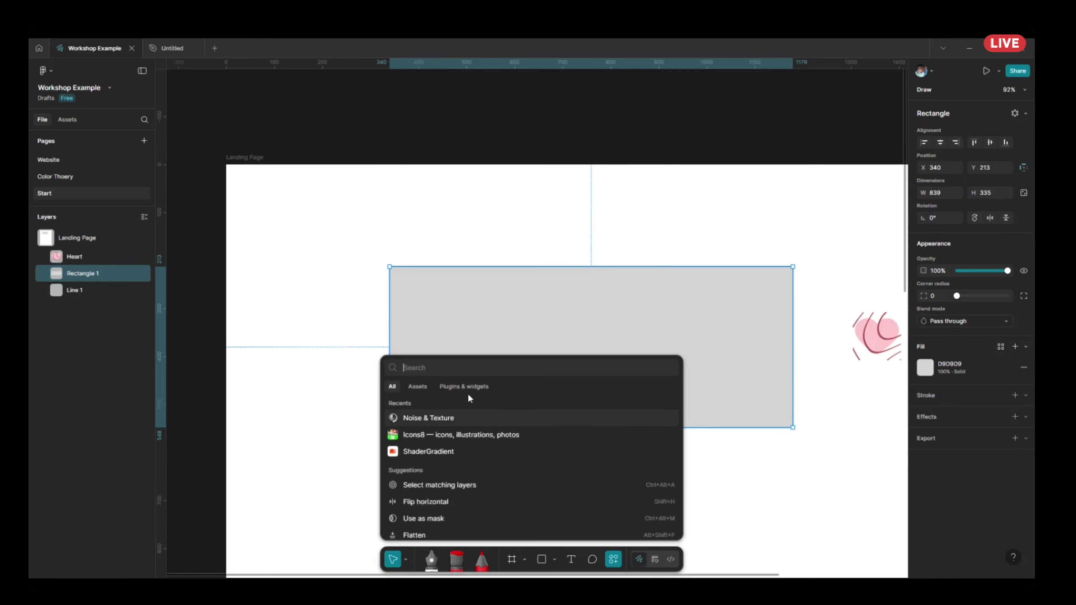
left_click(480, 420)
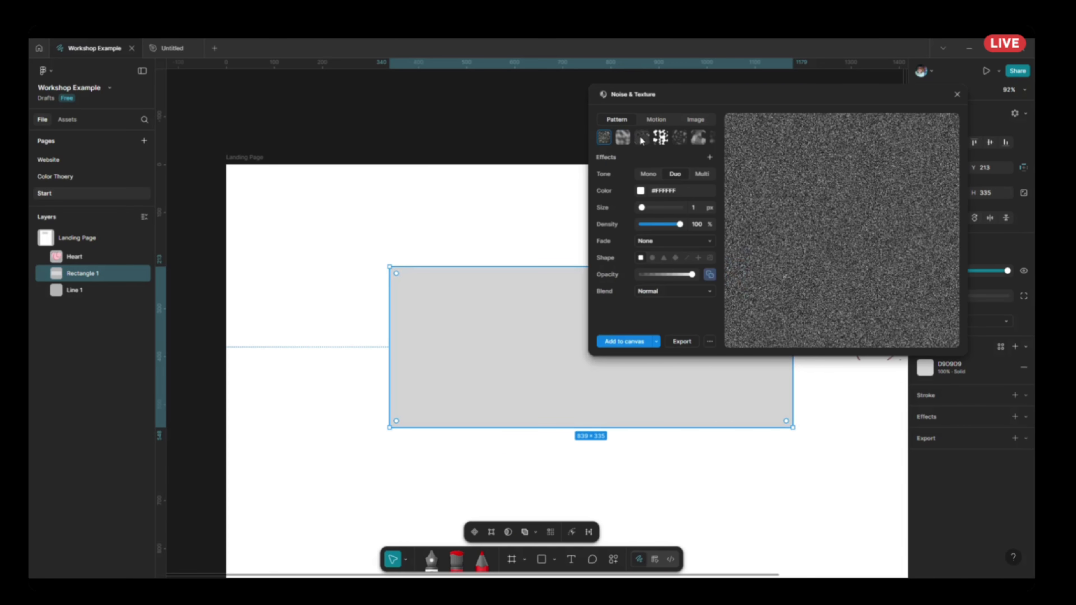
left_click(641, 138)
left_click_drag(667, 221, 737, 201)
left_click(637, 344)
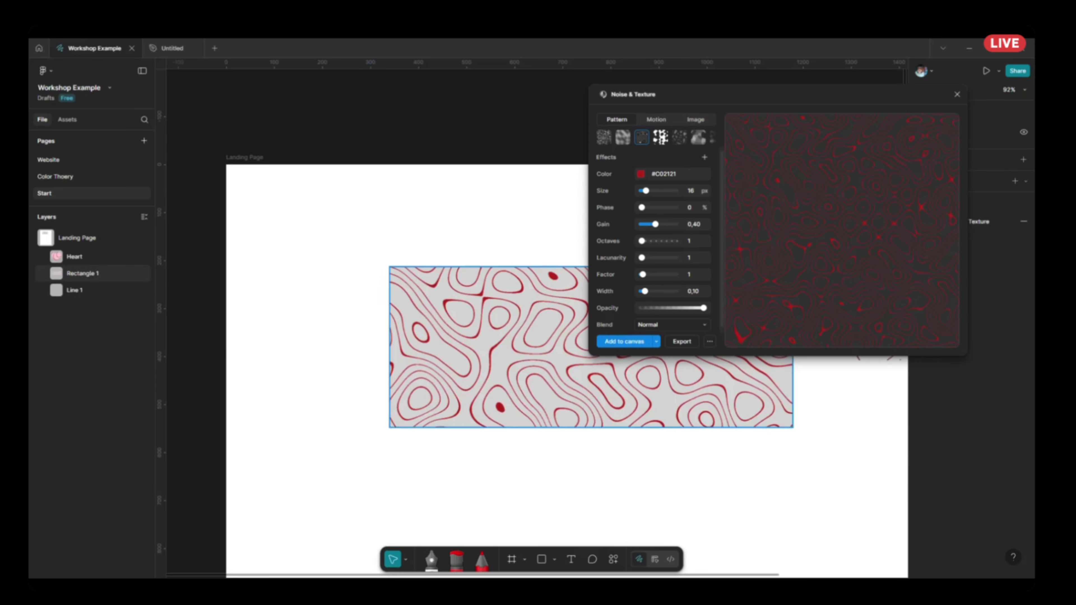
left_click(356, 385)
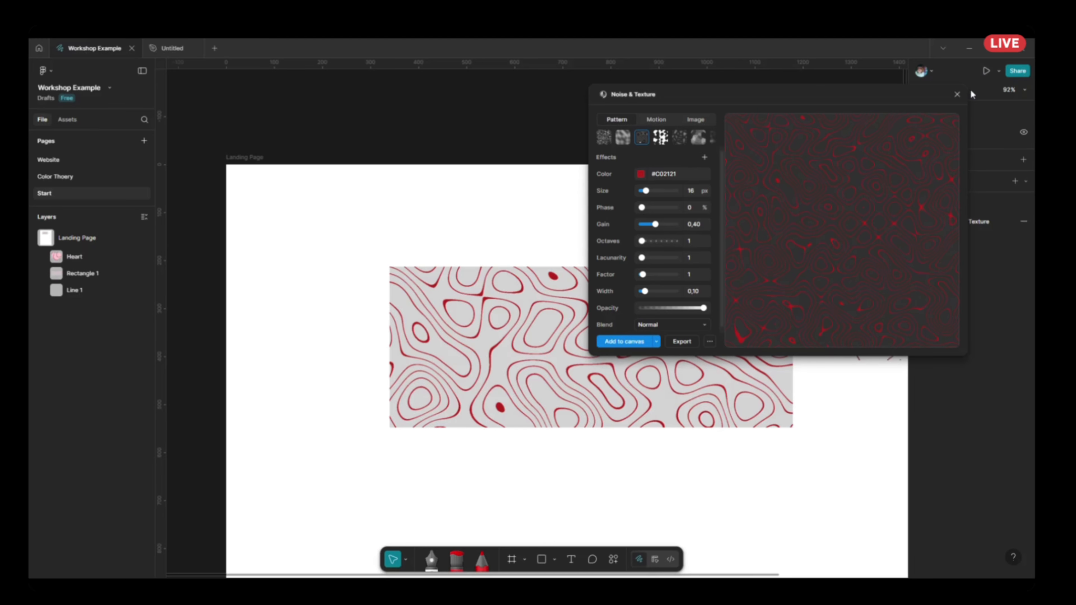
left_click(957, 95)
Look through the actions menu's general commands, assets, and plugins and widgets.
left_click(616, 561)
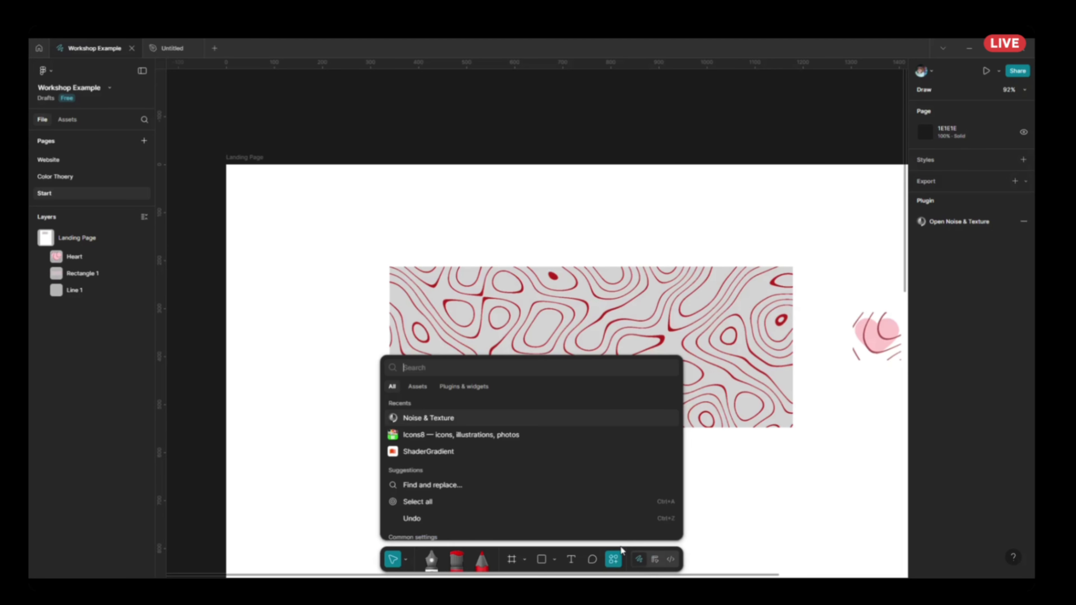
scroll(531, 417, "down", 2)
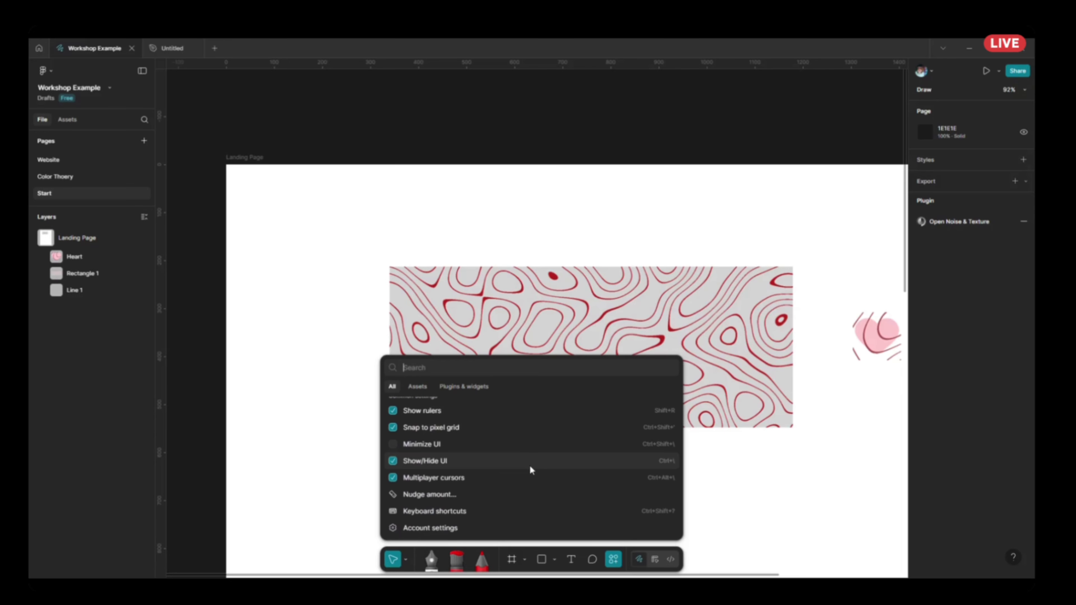
scroll(545, 500, "up", 2)
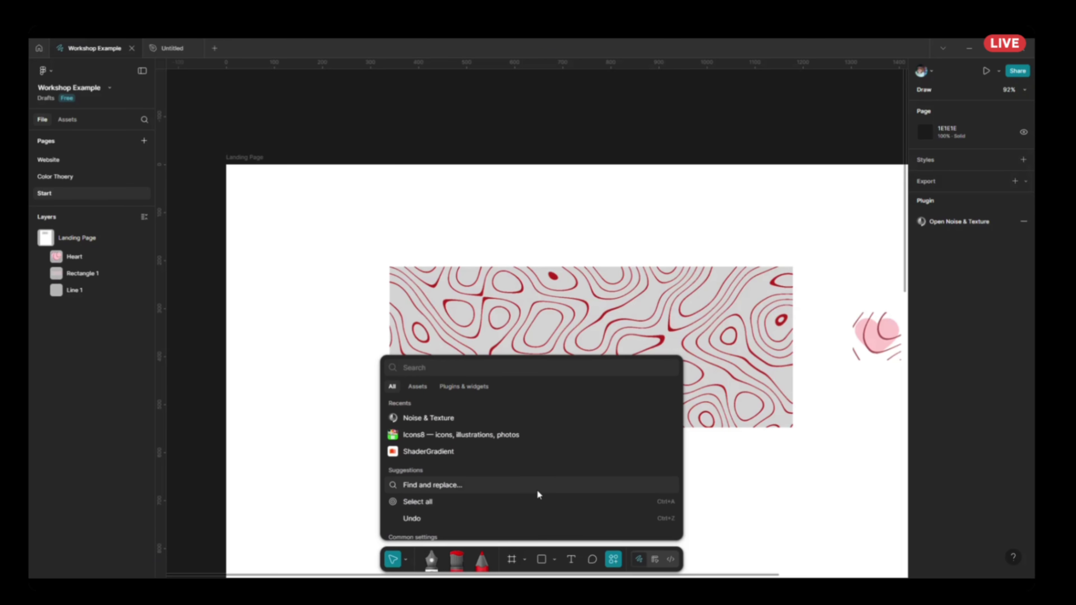
left_click(420, 387)
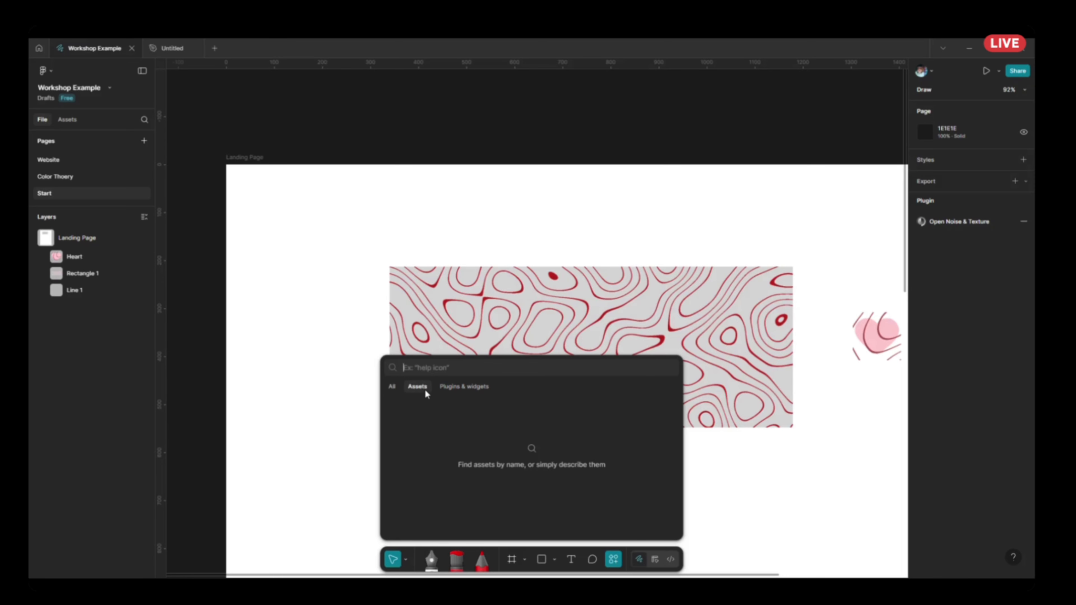
left_click(466, 386)
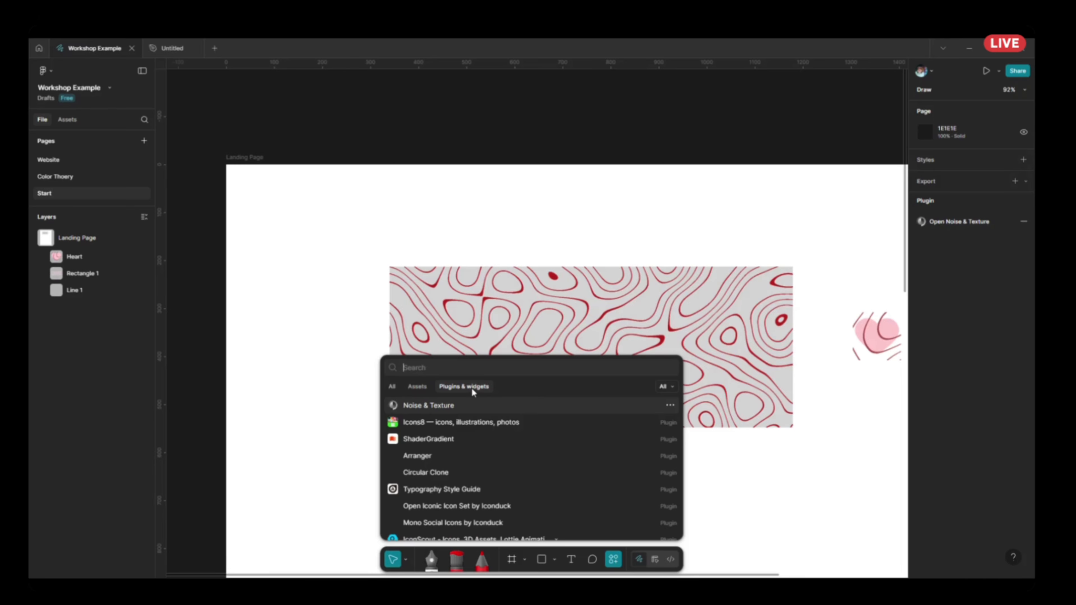
left_click(413, 388)
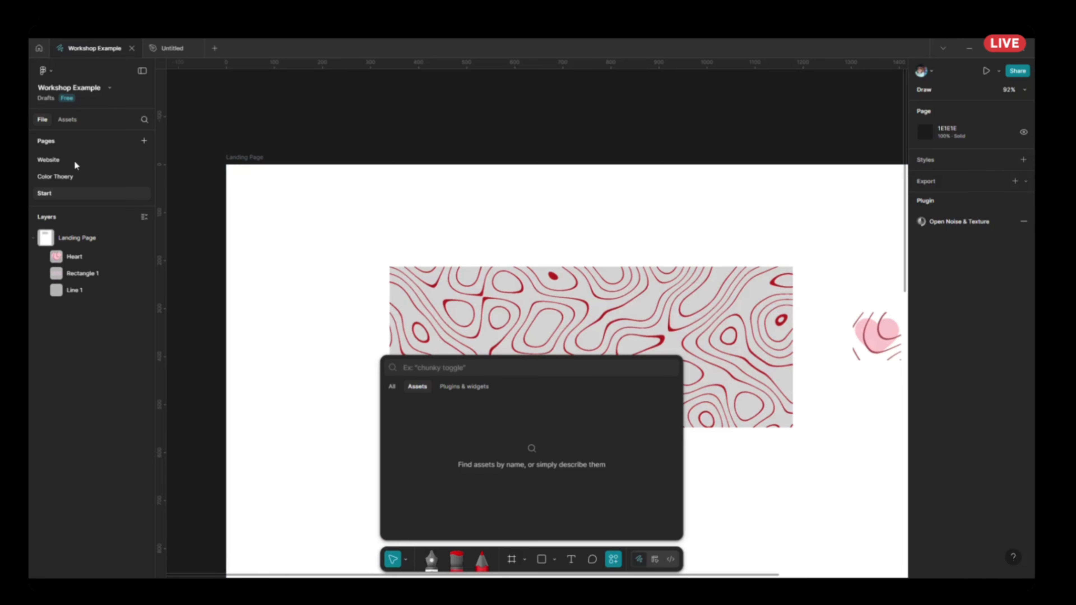
Insert the Sheet - Full Screen - iPhone component from the iOS and iPadOS 26 library's Sheets category, accepting the Apple licence agreement.
left_click(69, 122)
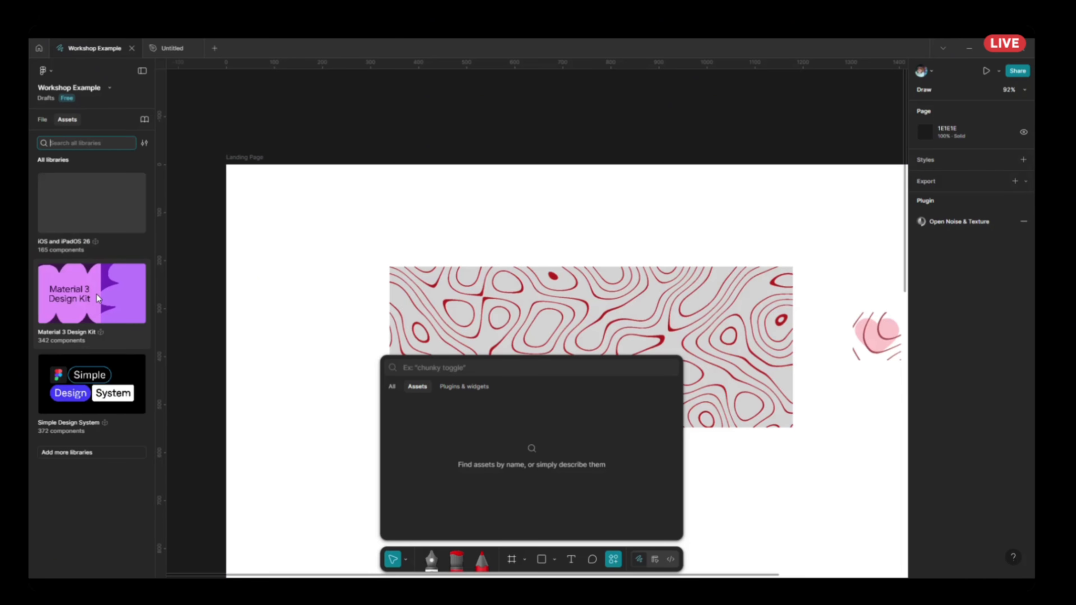
left_click(109, 204)
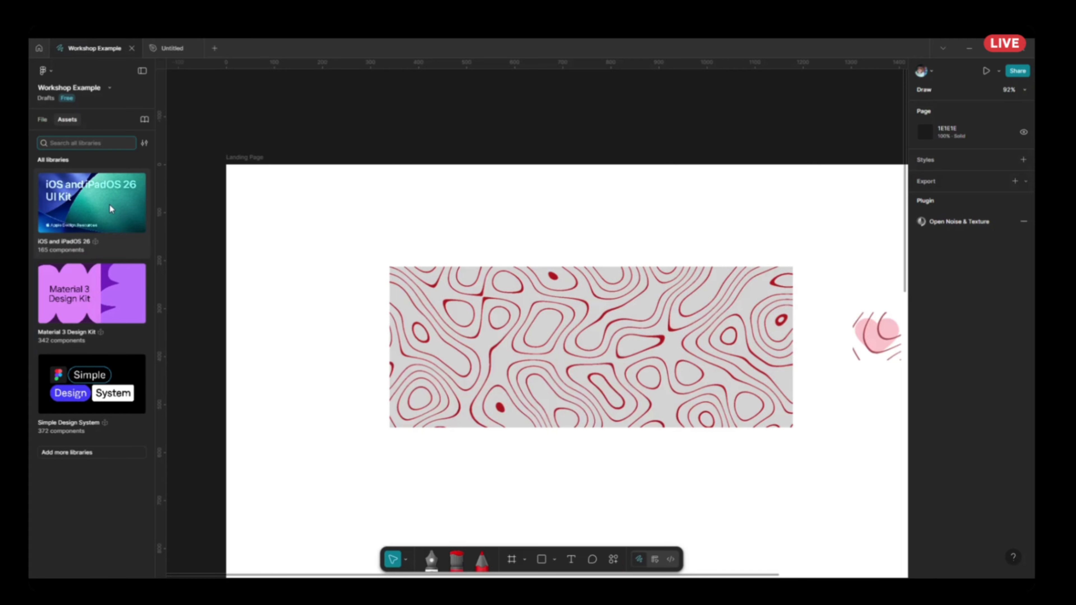
scroll(101, 297, "down", 5)
scroll(99, 309, "down", 15)
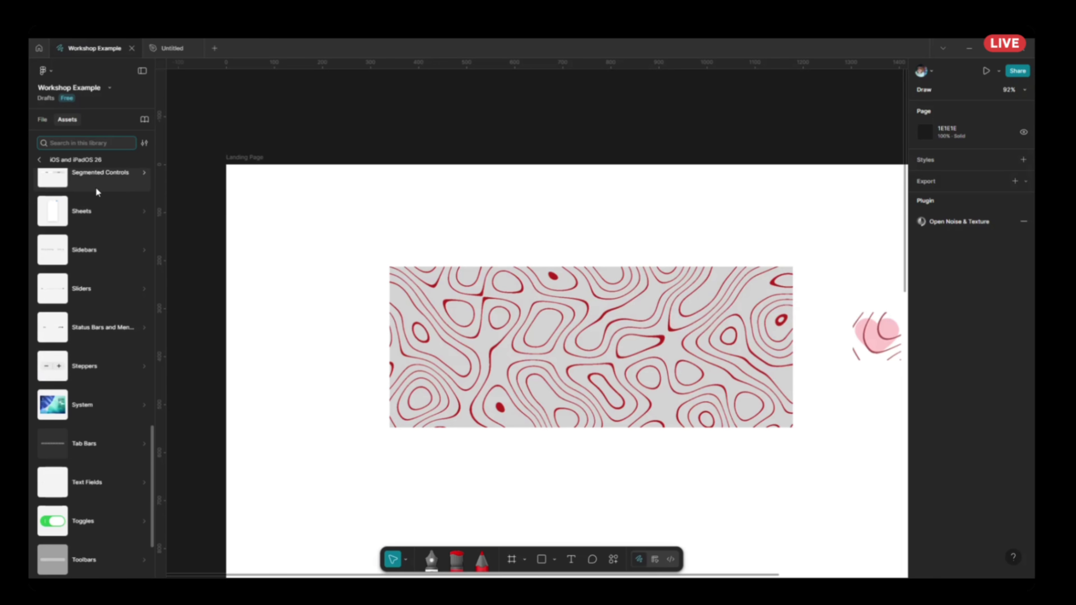
left_click(87, 221)
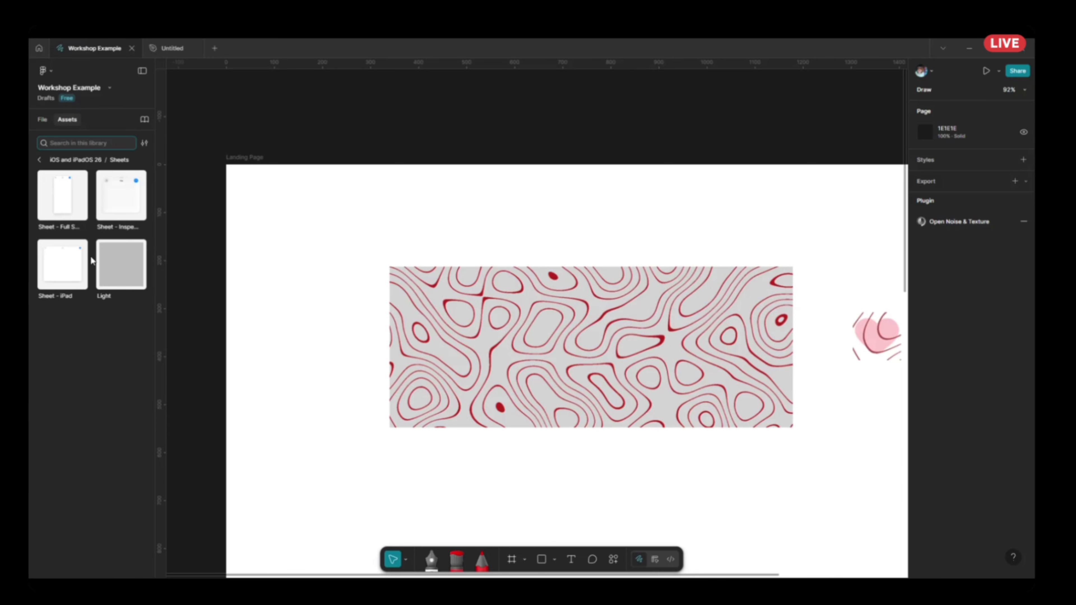
scroll(345, 292, "down", 5)
left_click_drag(345, 321, 672, 338)
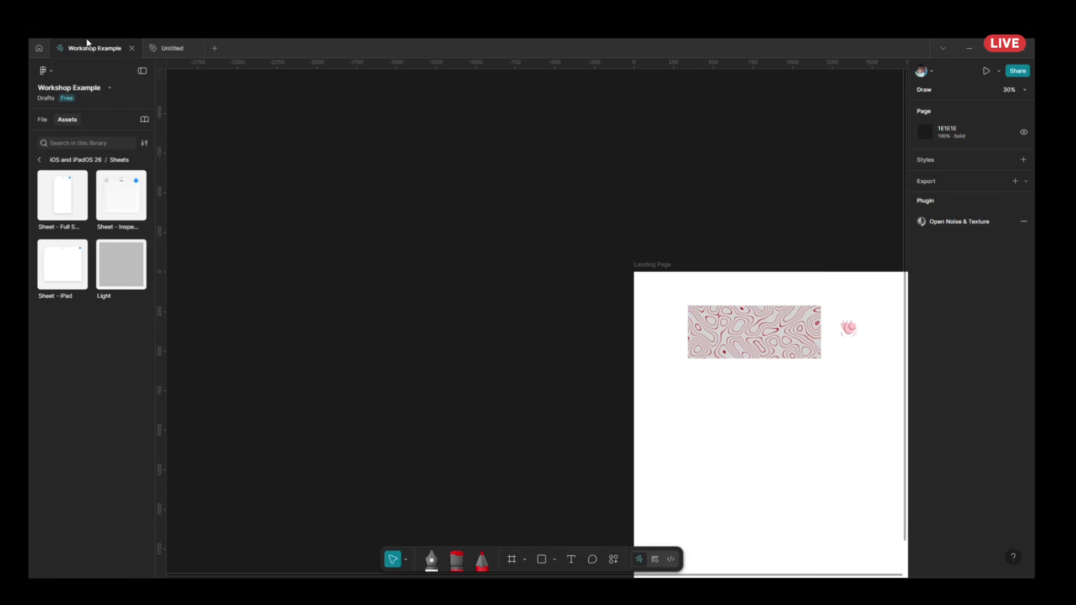
left_click(67, 194)
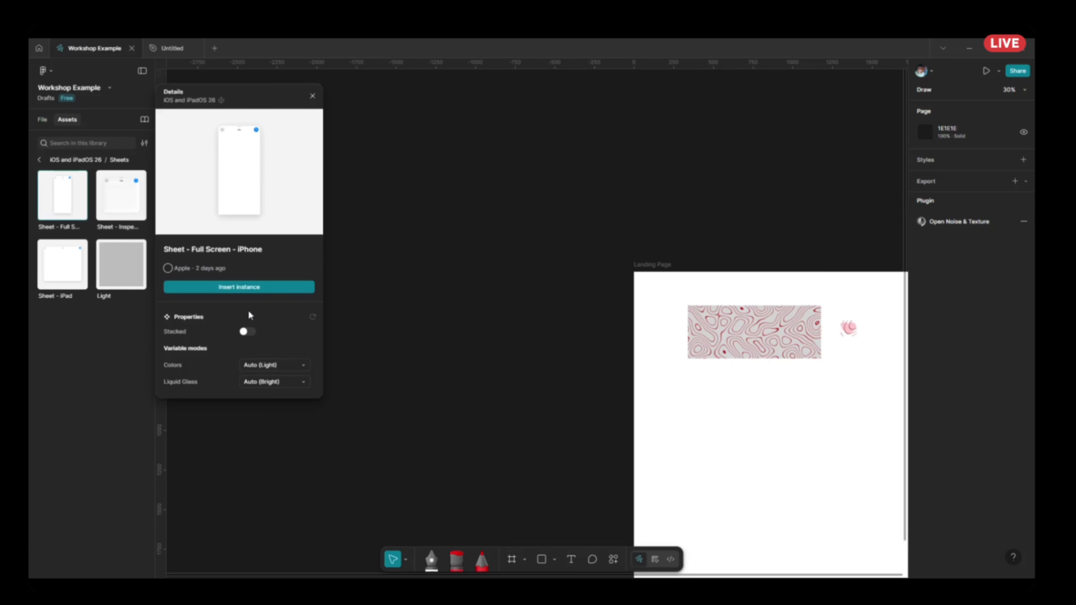
left_click(253, 287)
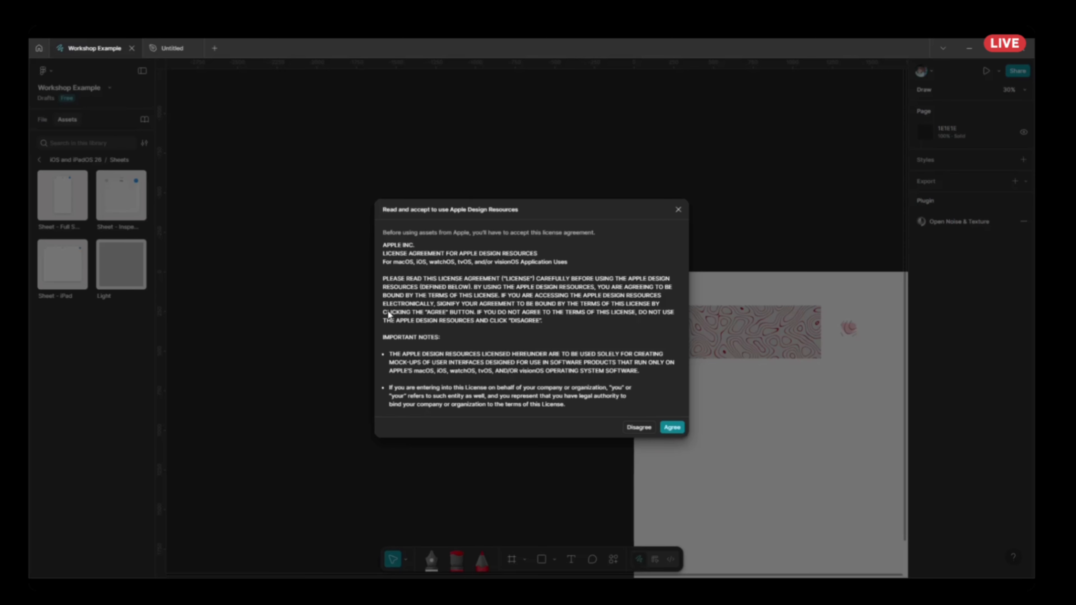
left_click(672, 427)
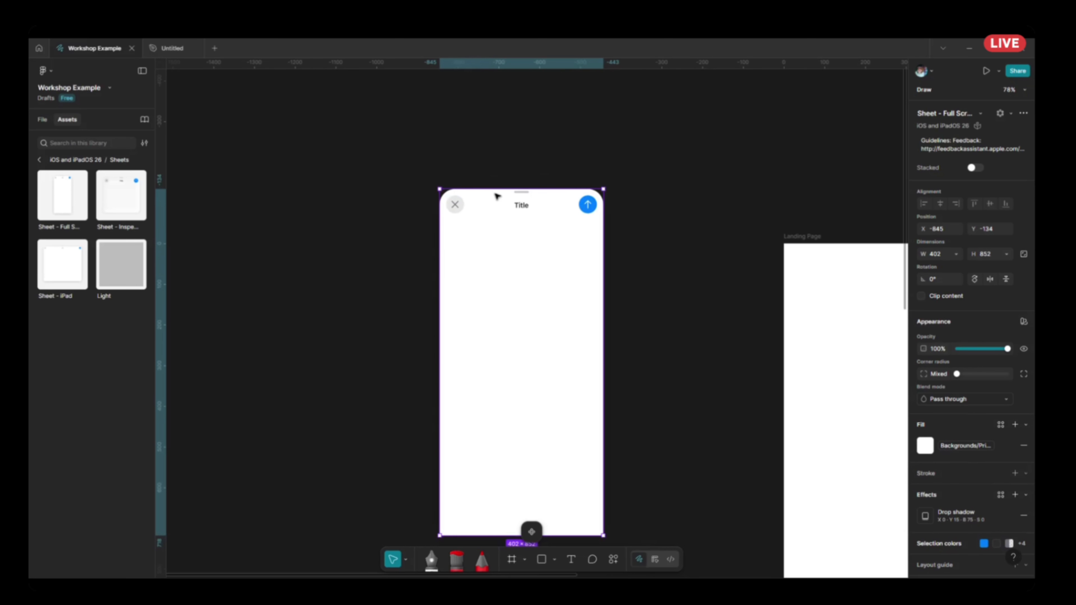
Insert the Home Screen - iPad component from the System category of the iOS and iPadOS 26 library.
left_click(39, 159)
scroll(610, 351, "down", 2)
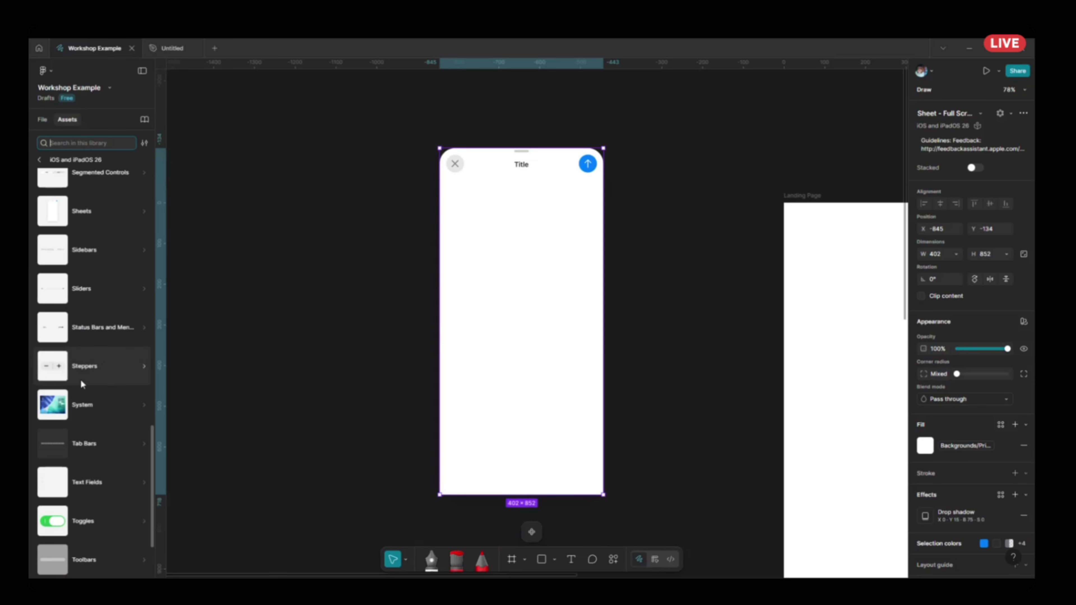
scroll(81, 374, "down", 2)
left_click(90, 331)
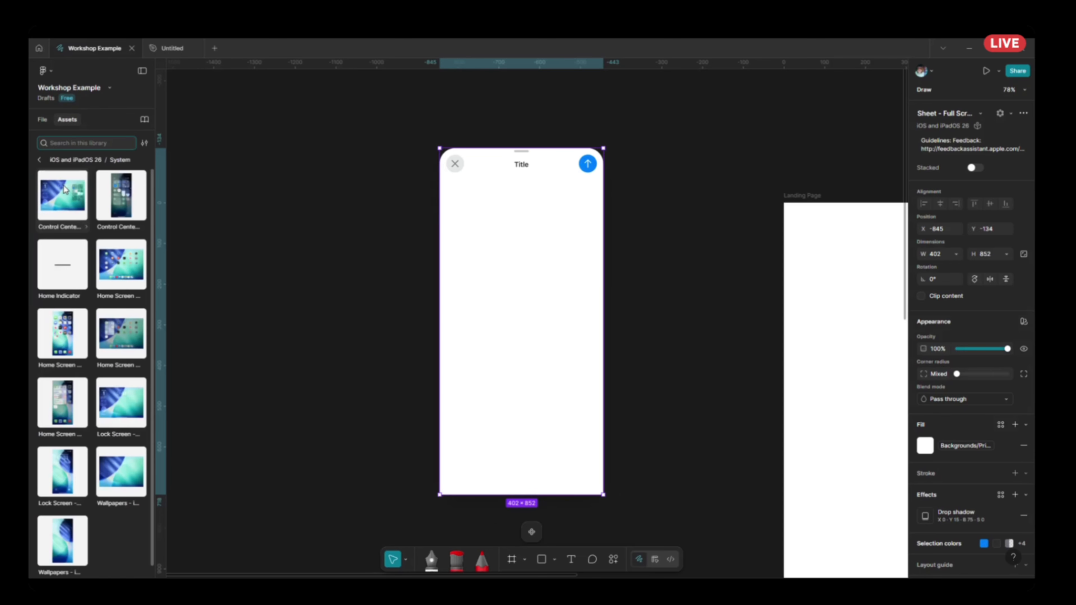
left_click(122, 265)
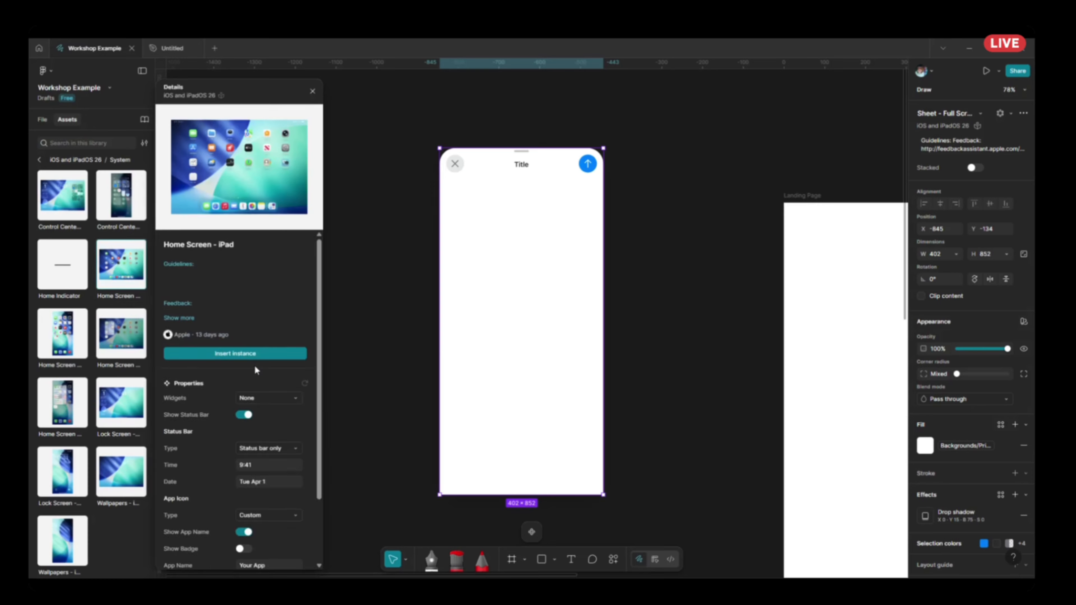
left_click(257, 358)
Move the iPad home screen onto the Landing Page below the patterned rectangle, at X 81, Y 643, and return to the file's layers.
scroll(373, 364, "down", 5)
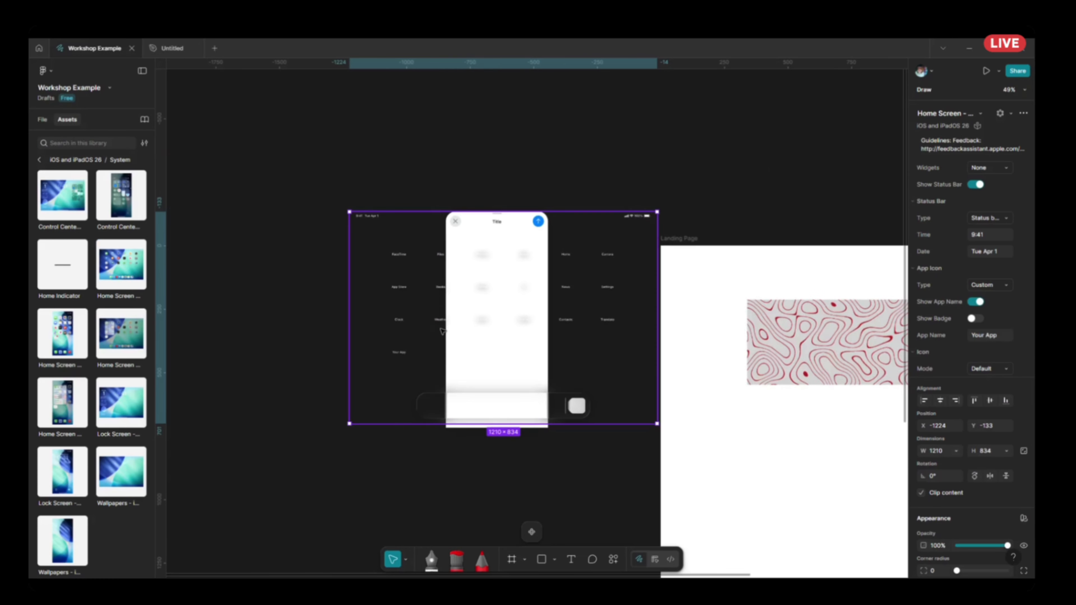
left_click_drag(602, 316, 839, 478)
scroll(805, 466, "down", 3)
scroll(812, 513, "right", 4)
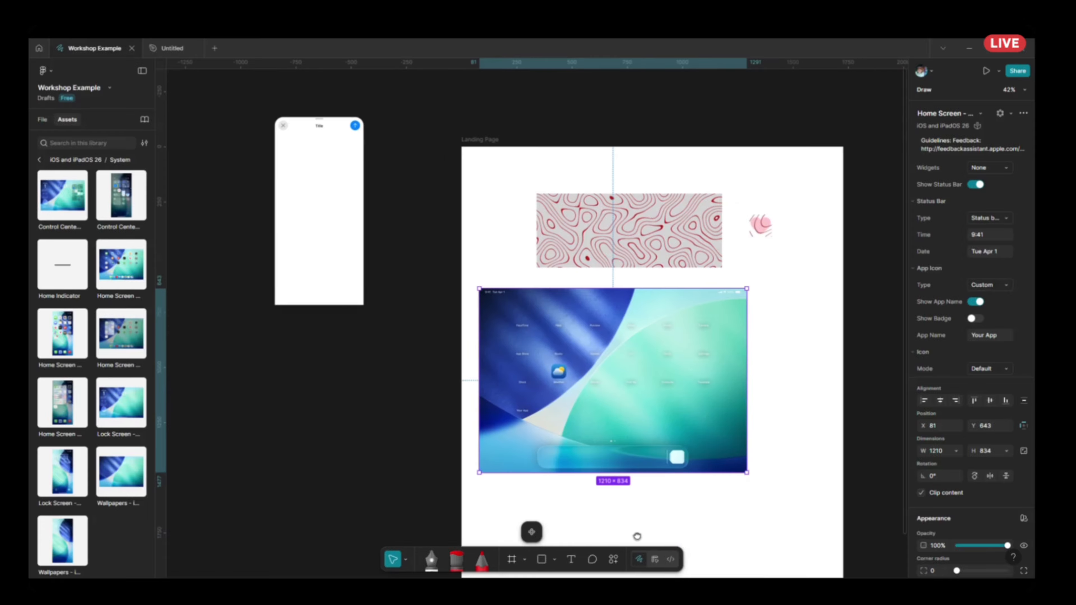
scroll(780, 512, "up", 3)
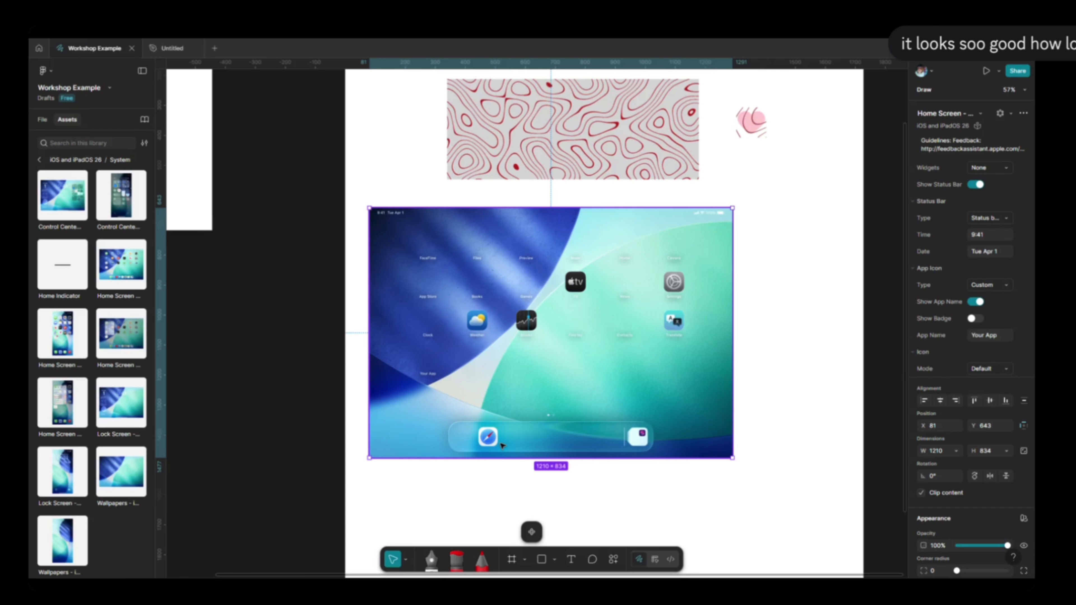
left_click(283, 394)
left_click(42, 120)
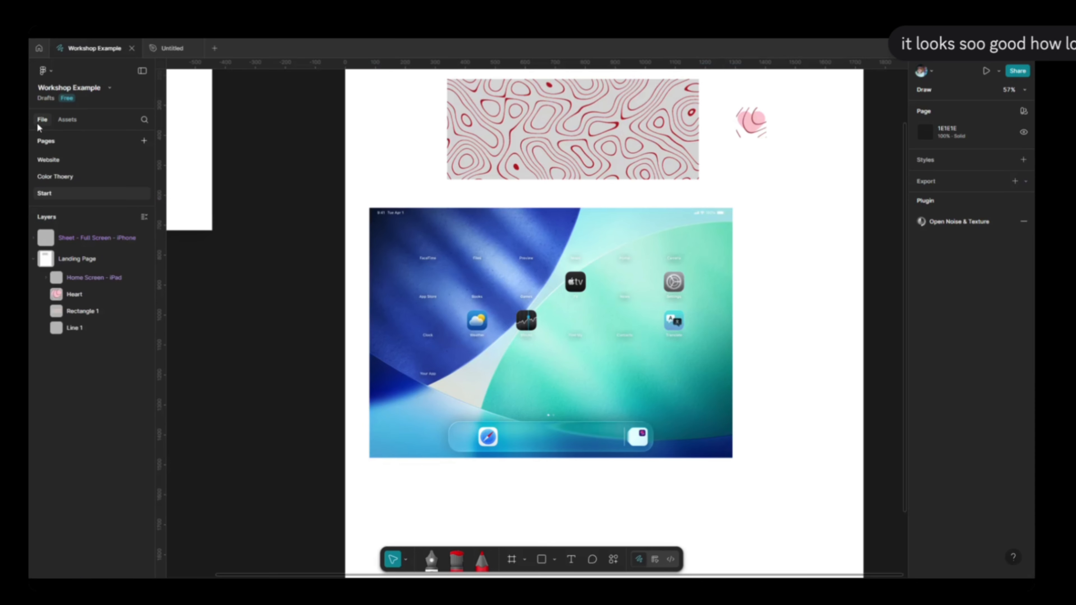
Review the recent component assets and the plugins in the actions menu, close it and view the whole Landing Page.
left_click(614, 561)
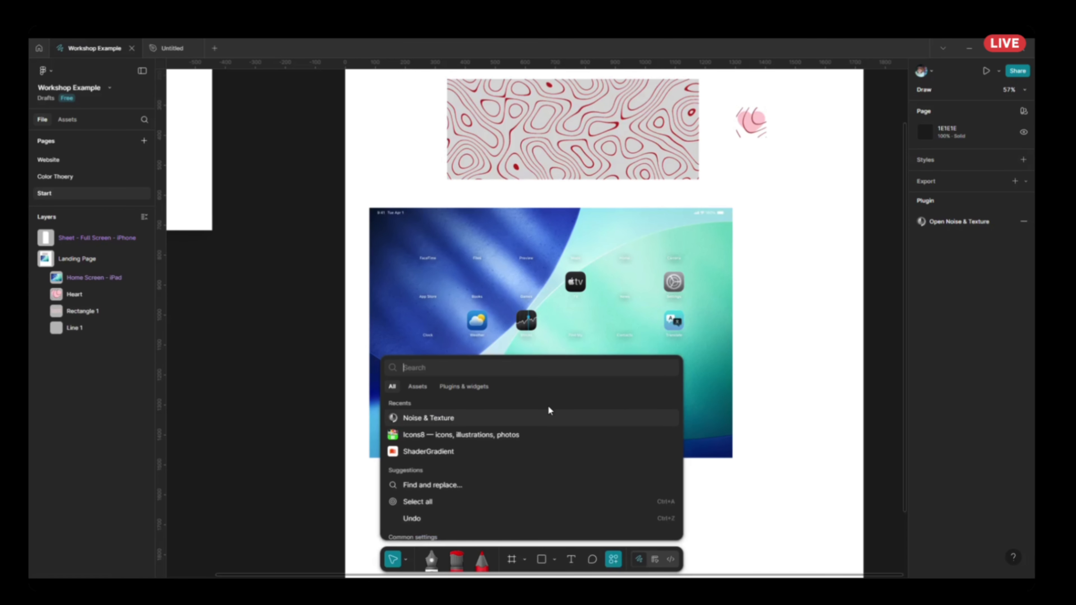
left_click(420, 387)
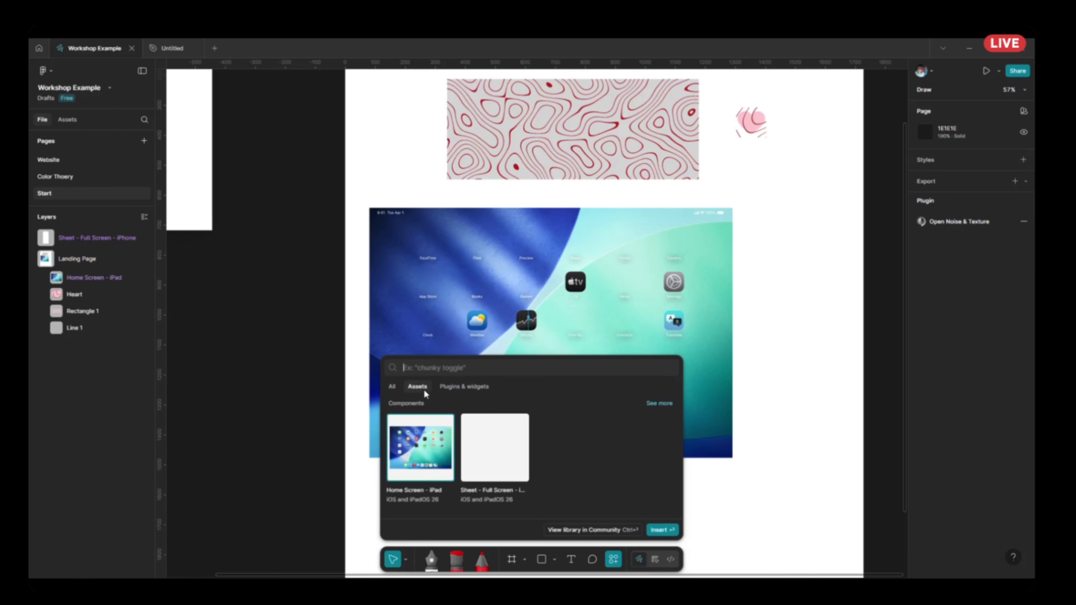
left_click(464, 386)
left_click(817, 423)
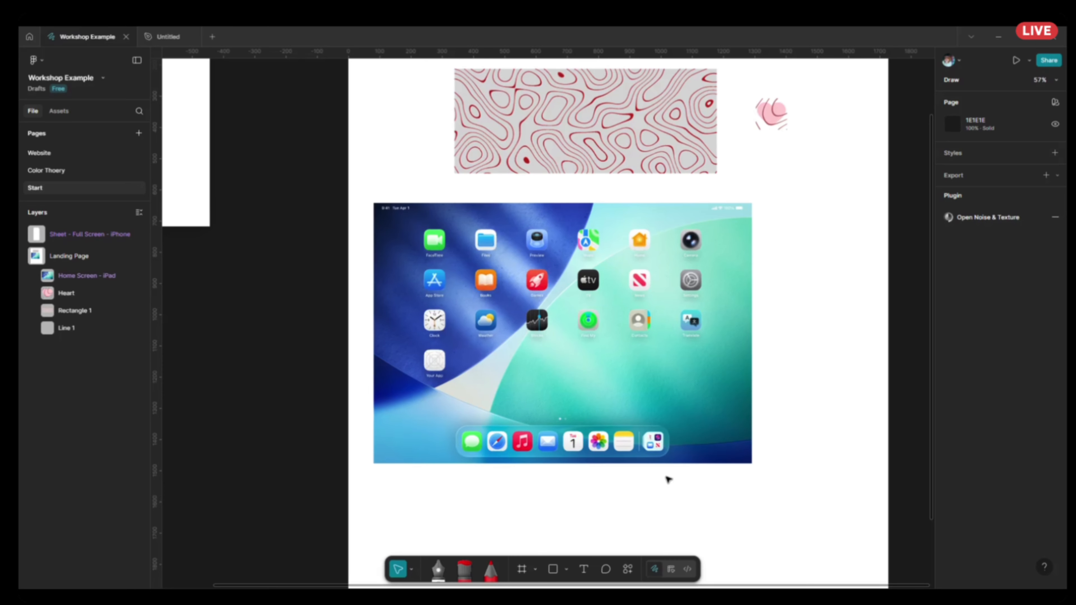
scroll(443, 331, "down", 5)
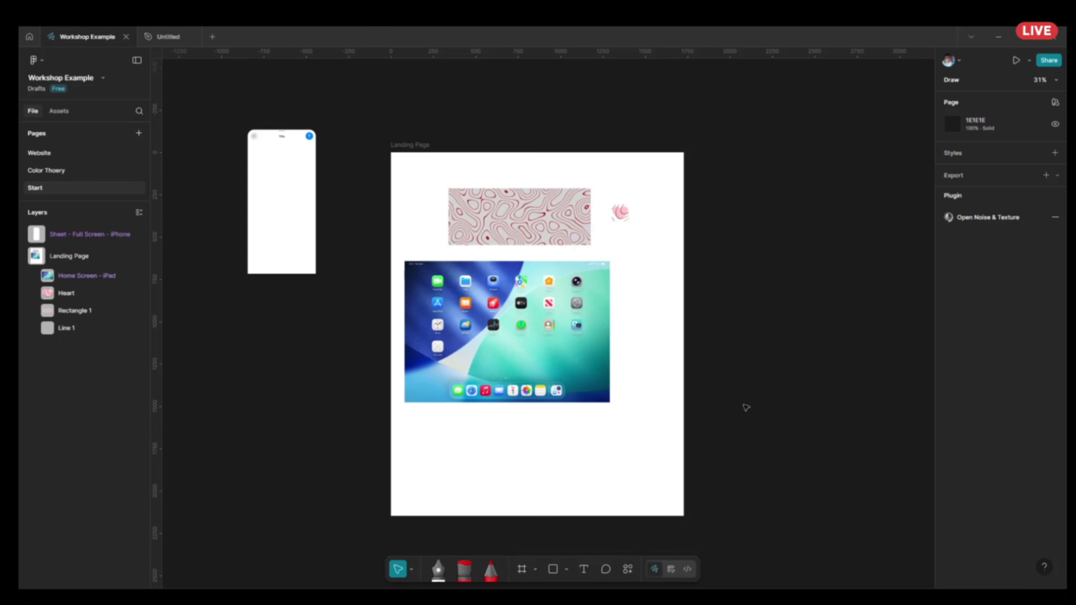
Switch from Draw to Design mode and open the Color Thoery page at the HUE frame.
left_click(671, 568)
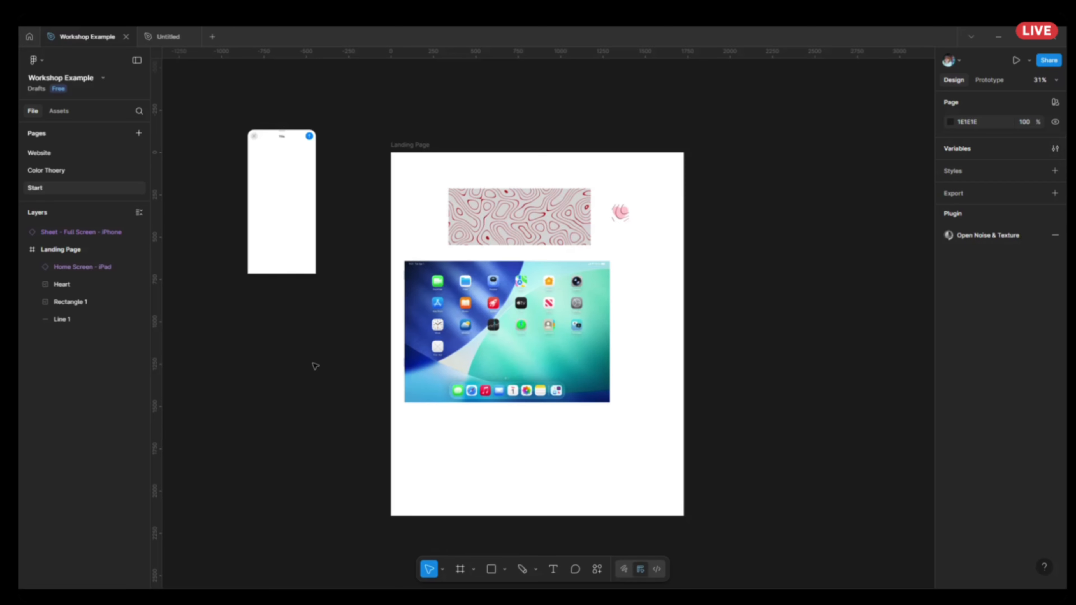
left_click(61, 170)
scroll(257, 180, "up", 3)
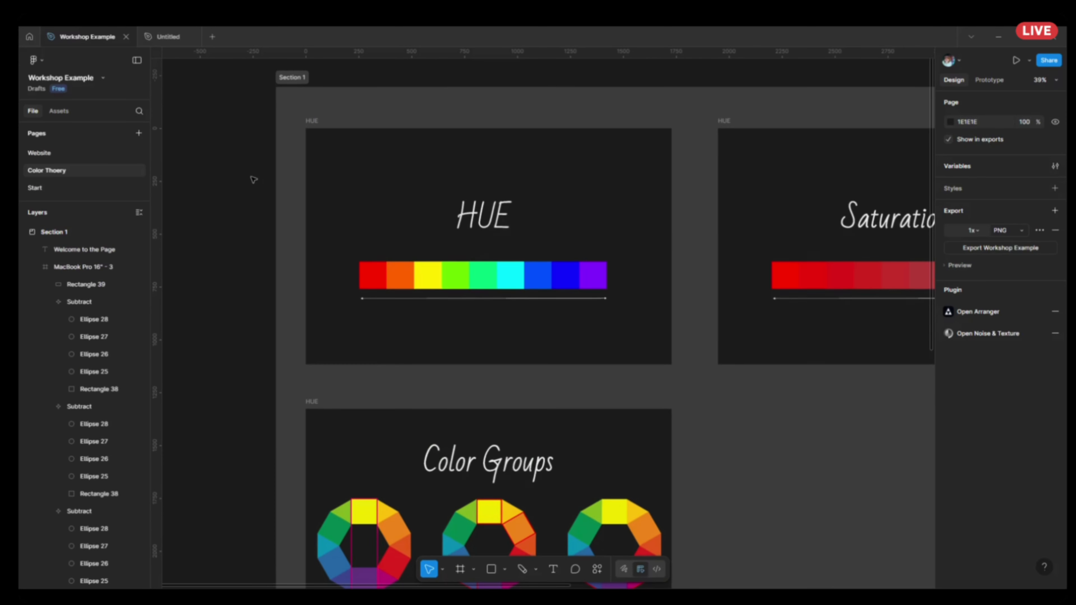
scroll(274, 205, "up", 2)
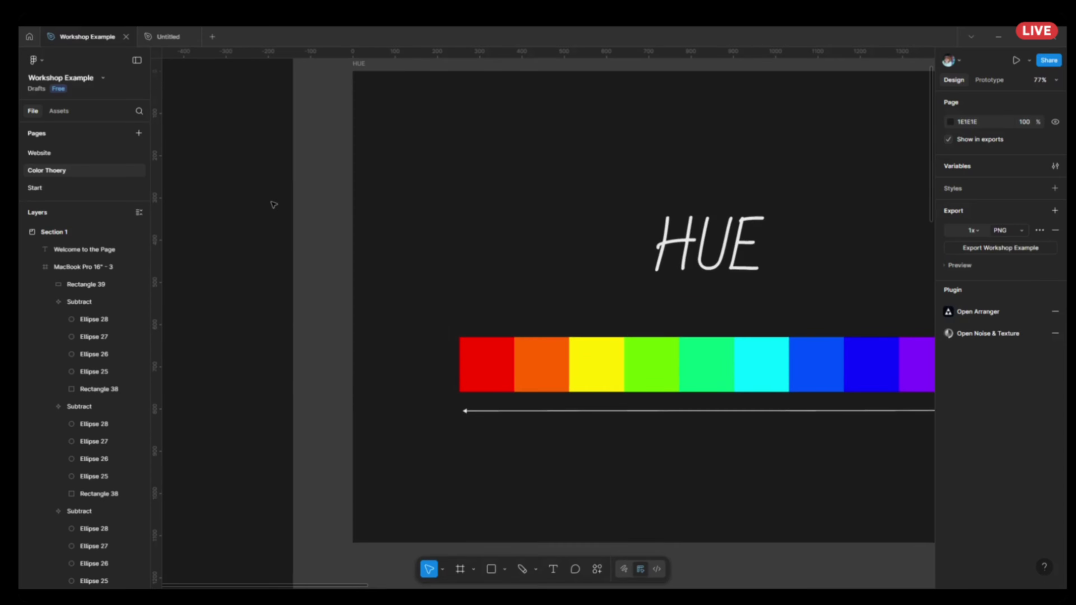
scroll(274, 204, "right", 3)
left_click_drag(392, 237, 373, 201)
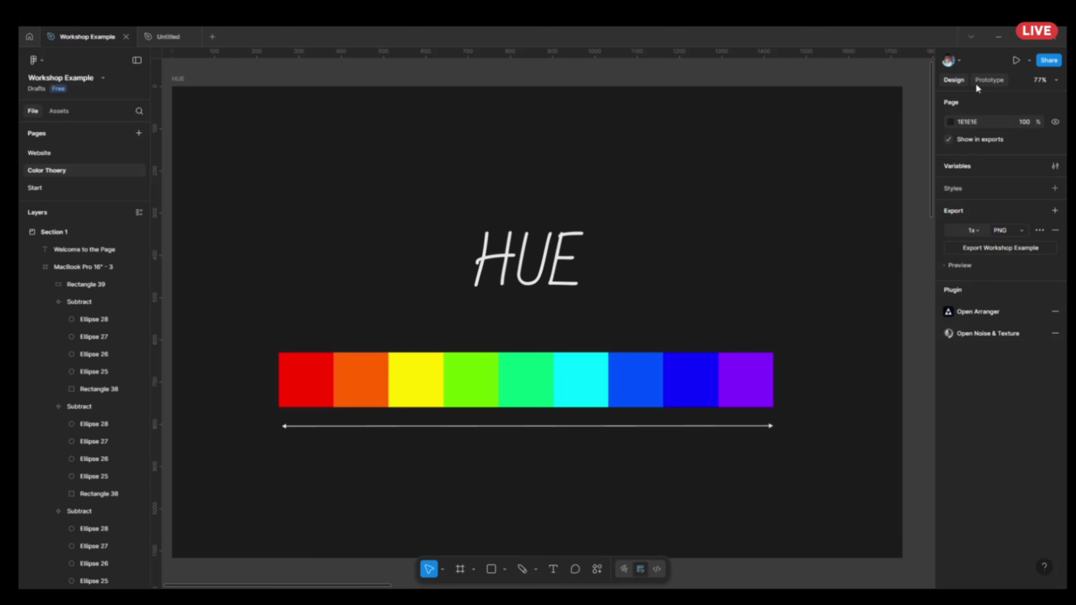
Try shifting the dark blue swatch in the HUE frame to red FF0004, and undo the fill change.
left_click(691, 380)
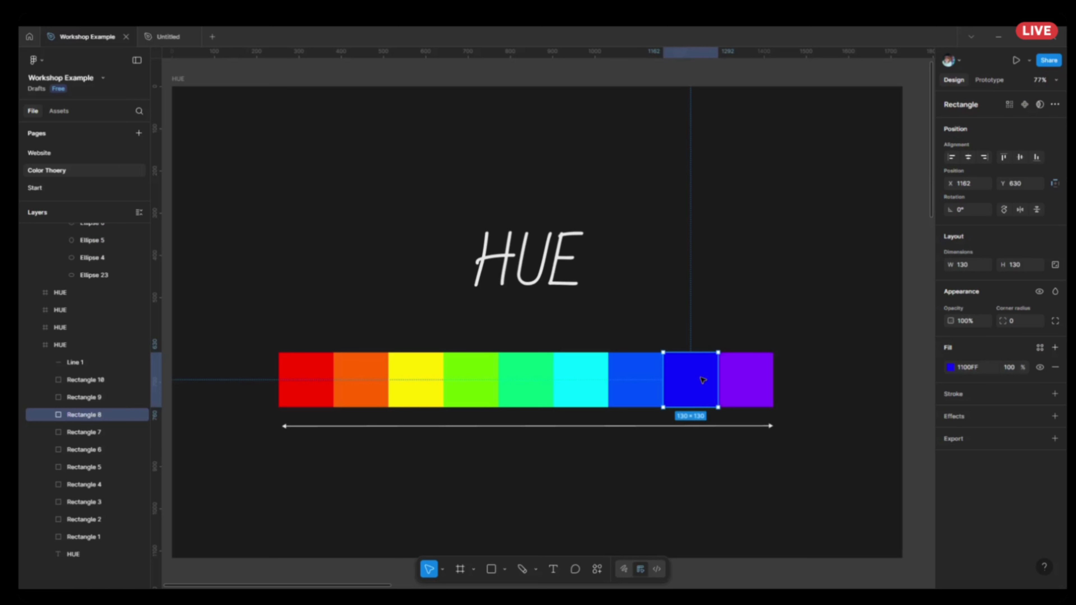
left_click(952, 369)
left_click_drag(897, 465, 924, 465)
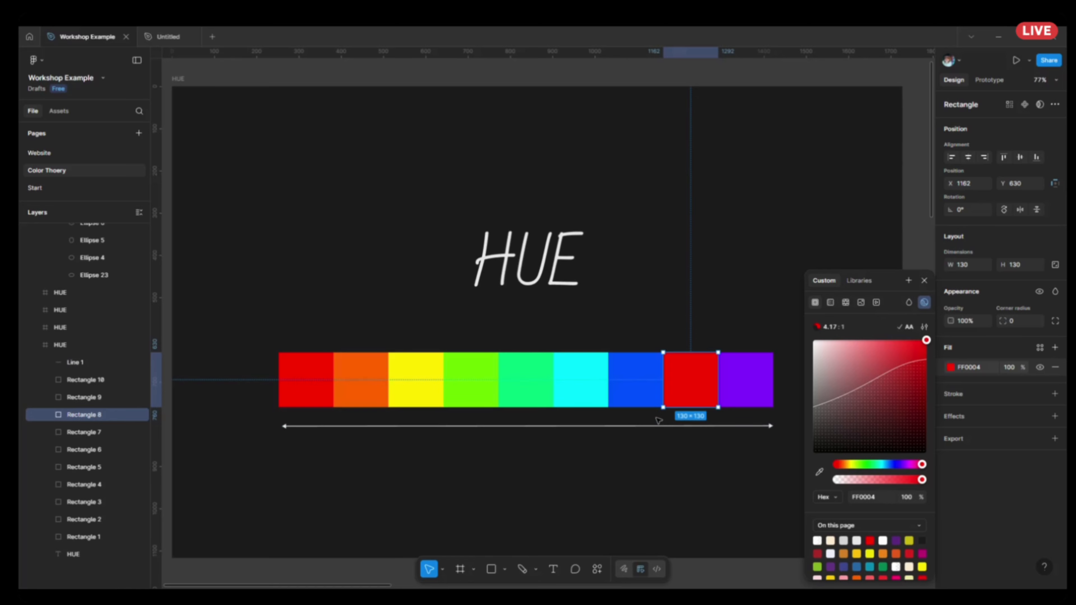
key("ctrl+z")
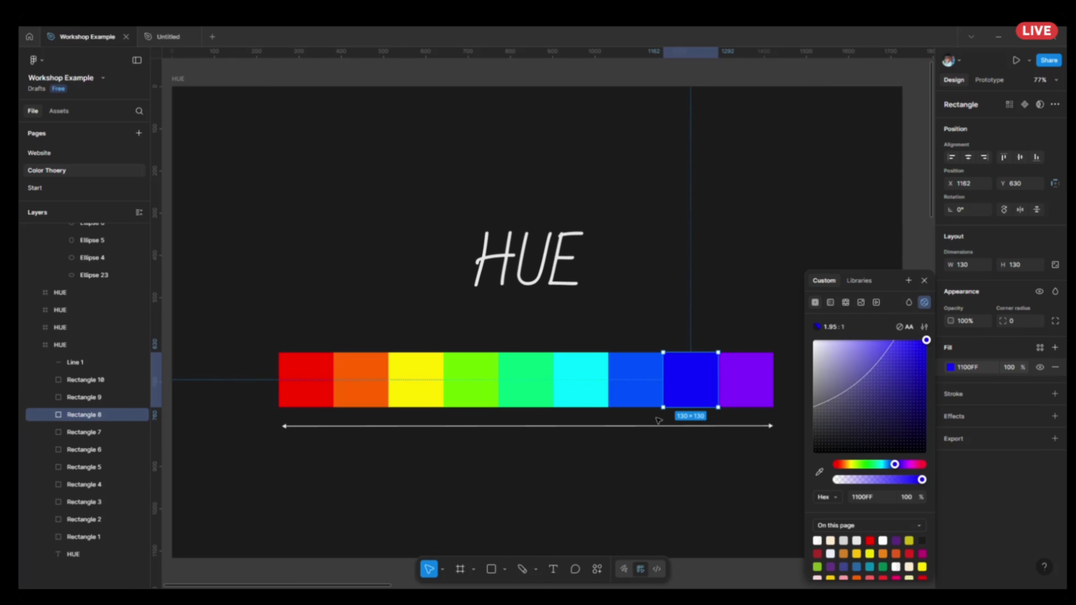
Select the most muted swatch in the Saturation frame and display its fill colour as HSL values.
left_click_drag(823, 146, 306, 132)
left_click_drag(669, 176, 365, 179)
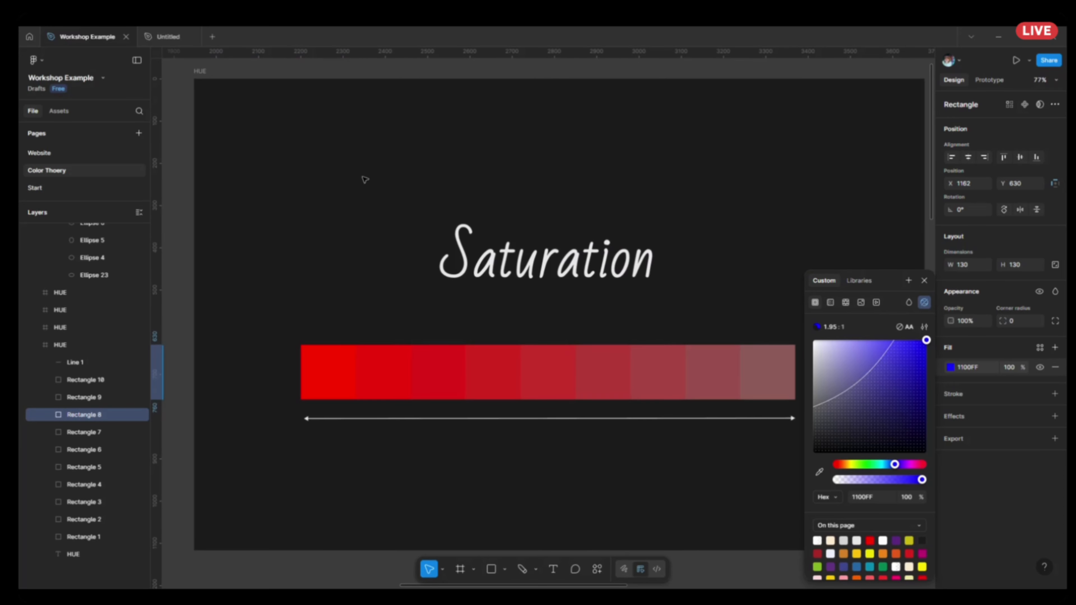
left_click(365, 180)
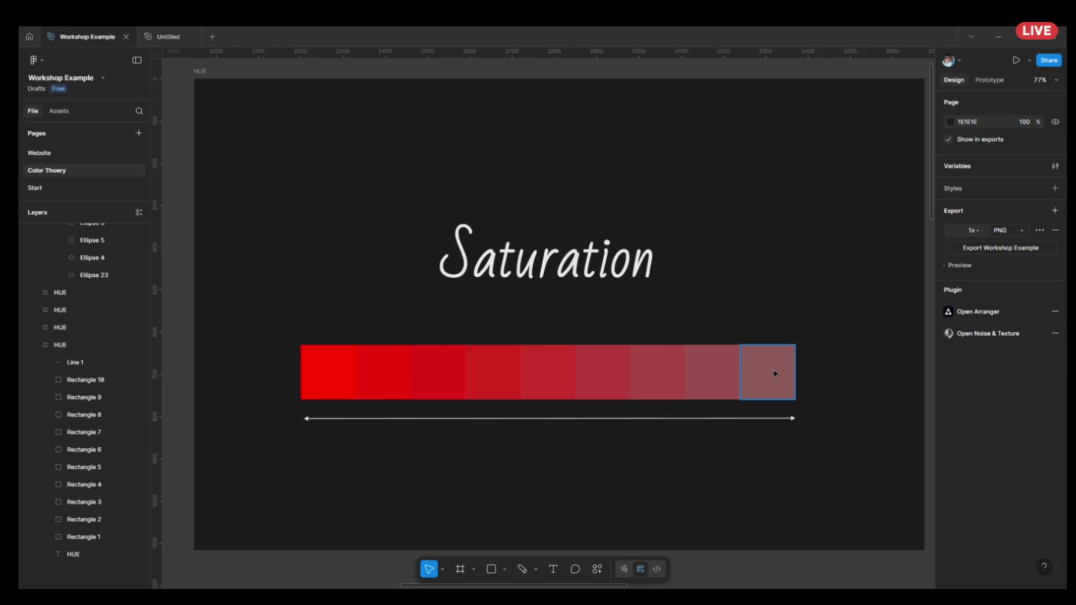
left_click(794, 380)
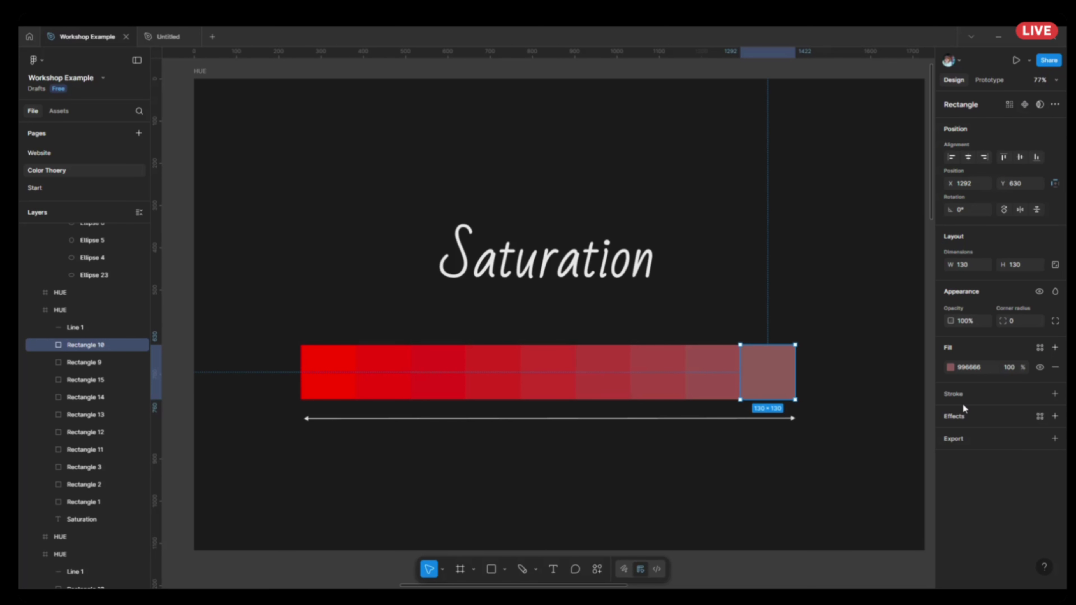
left_click(951, 367)
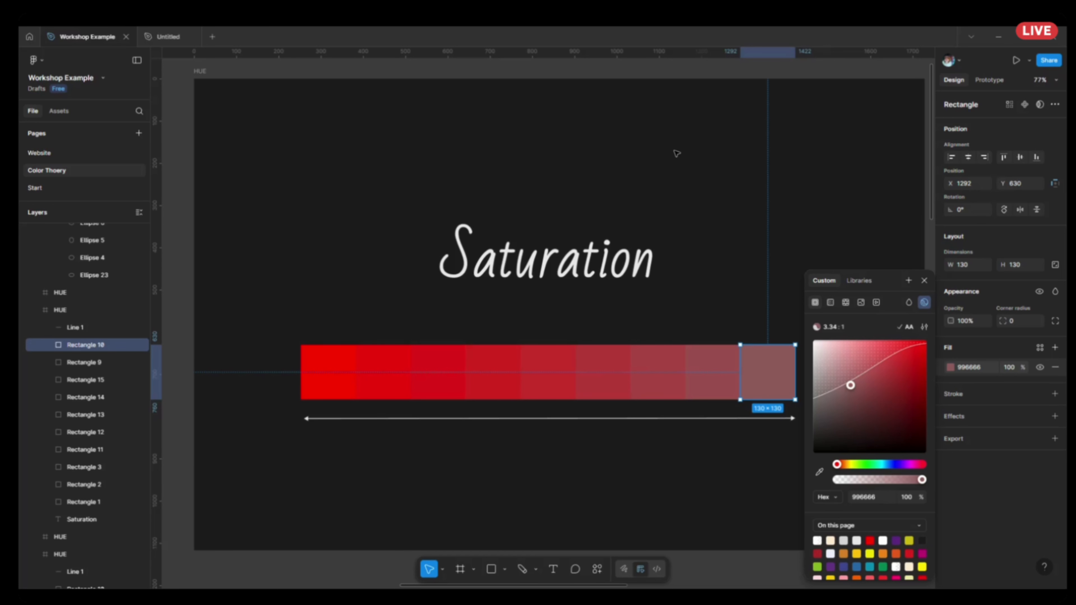
left_click(836, 498)
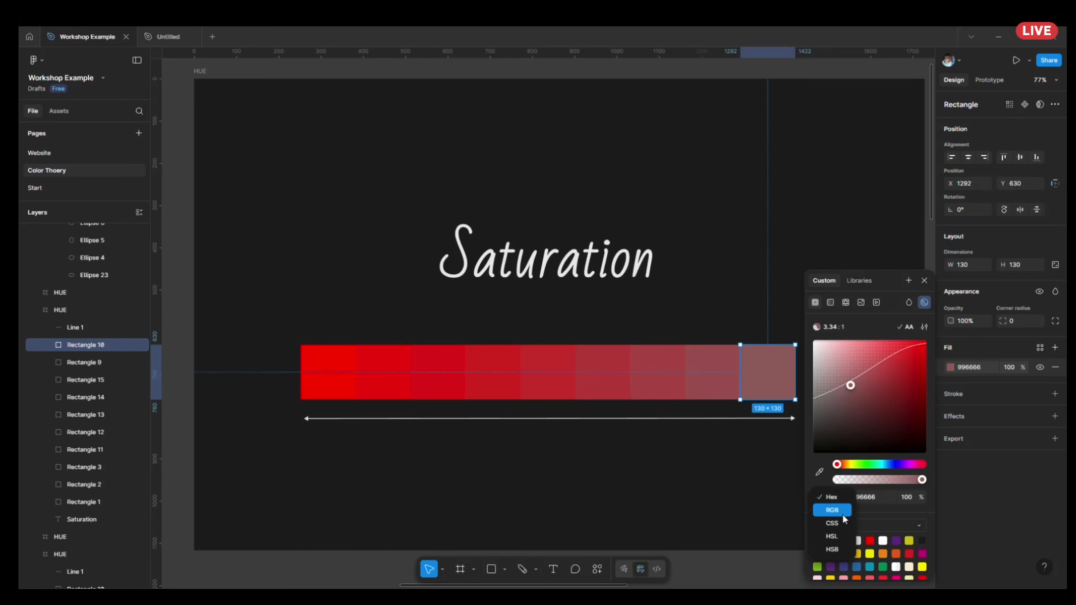
left_click(833, 536)
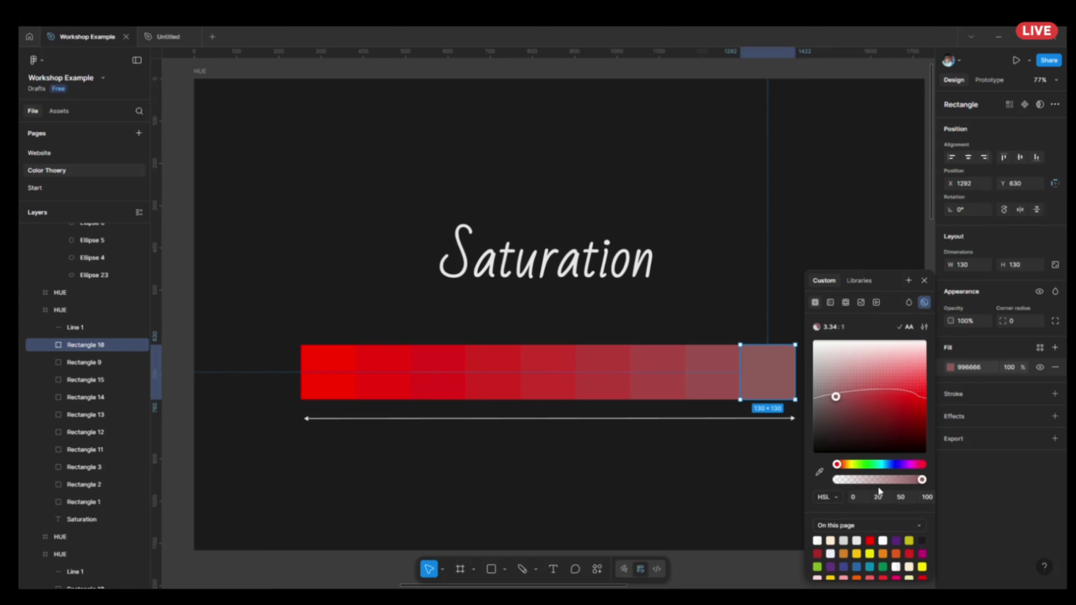
Try a saturation of 50 on the muted red swatch, and set it back to 20.
left_click(884, 499)
type("50")
key("Return")
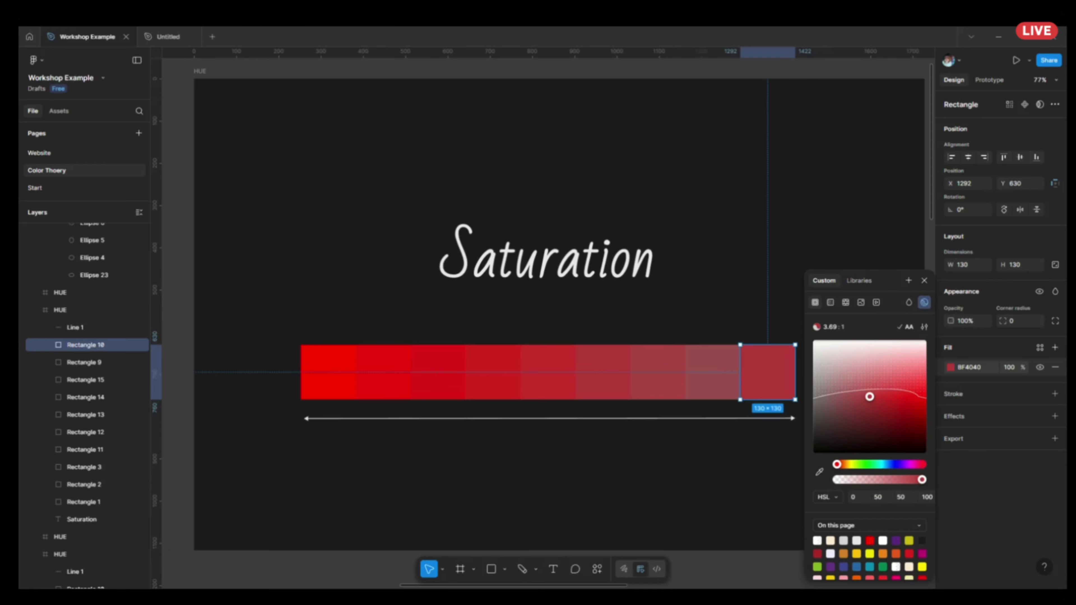
left_click(878, 498)
type("20")
key("Return")
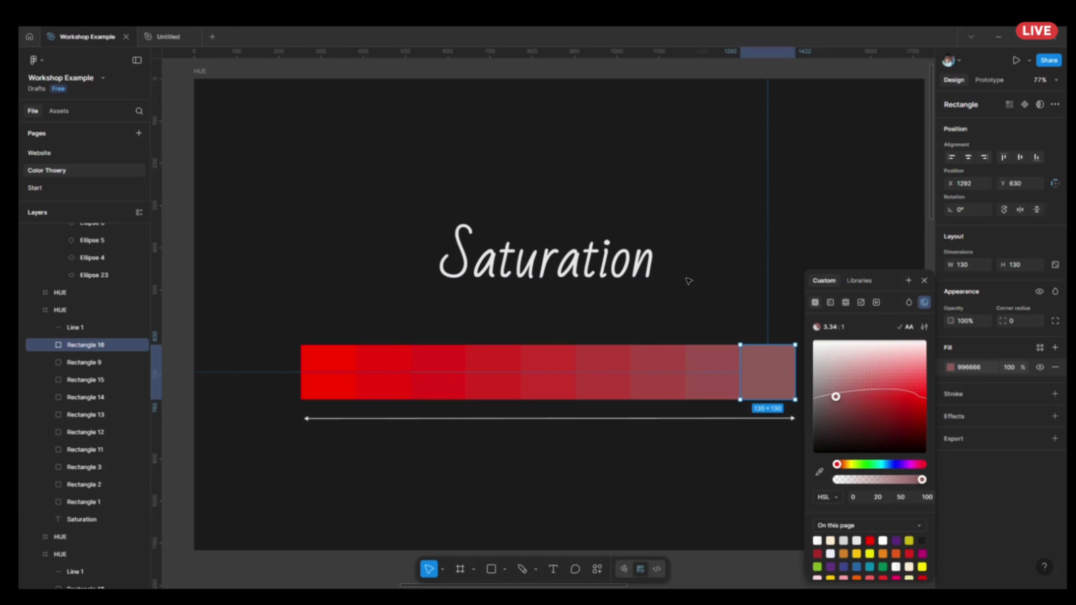
Clear the selection and examine the Tint/Shades swatches next to the Saturation frame, continuing to the Color Groups frame.
scroll(593, 254, "right", 8)
scroll(593, 254, "right", 12)
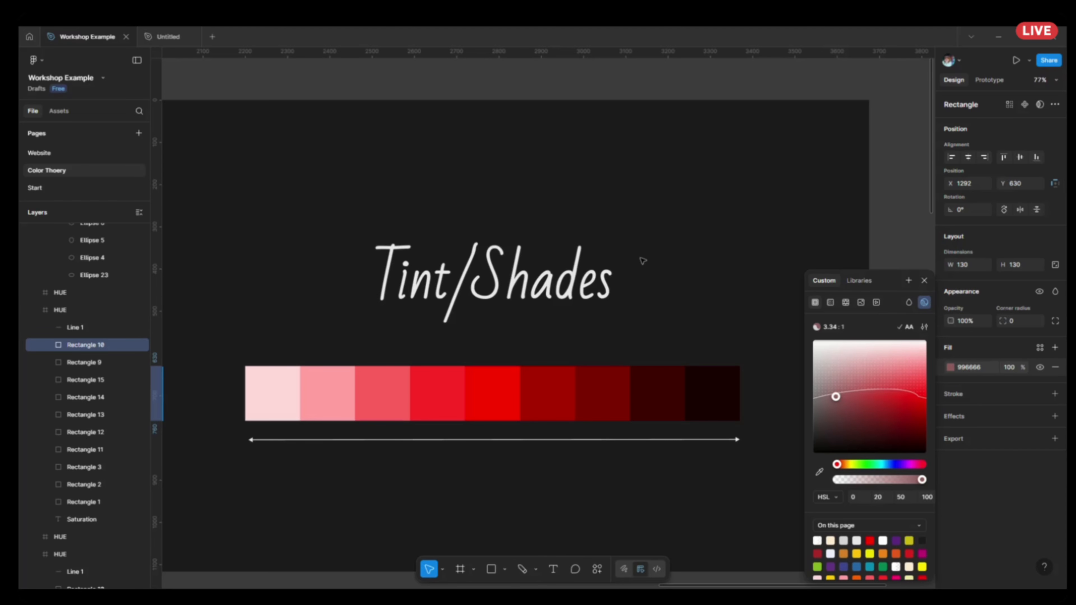
scroll(643, 261, "down", 4)
left_click_drag(440, 430, 668, 407)
left_click(669, 407)
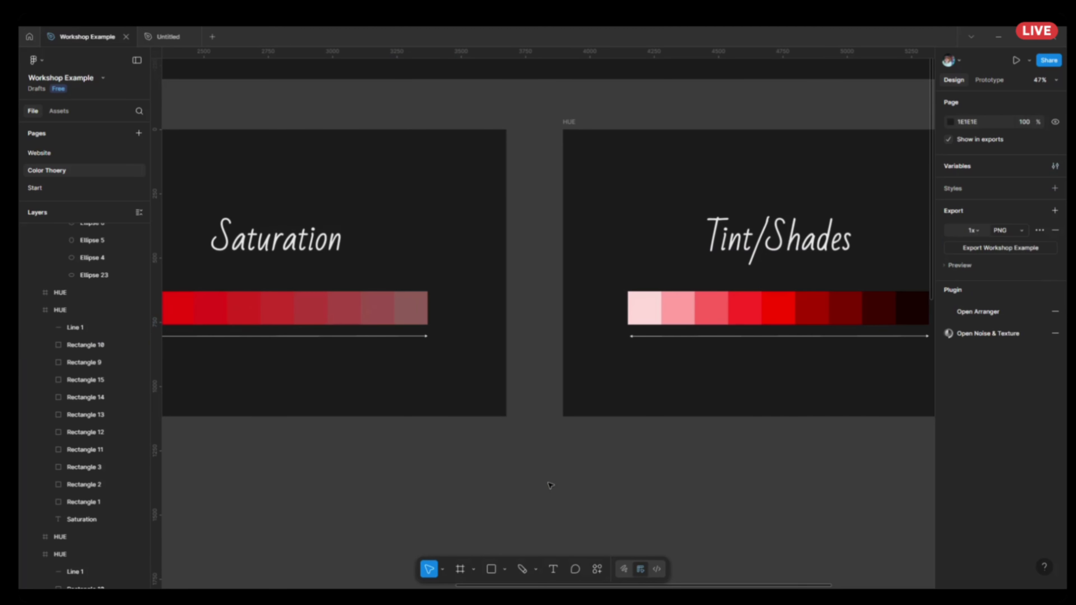
scroll(551, 474, "down", 2)
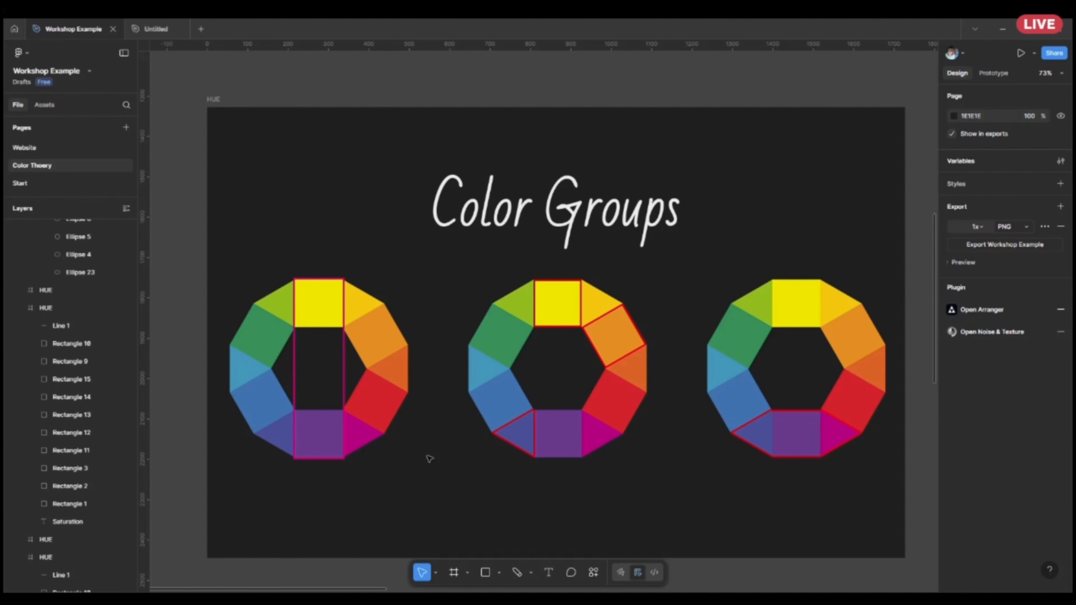
Compare the purple and orange Welcome design in MacBook Pro 16" - 1 with the outlined wheels in Color Groups.
scroll(216, 460, "down", 10)
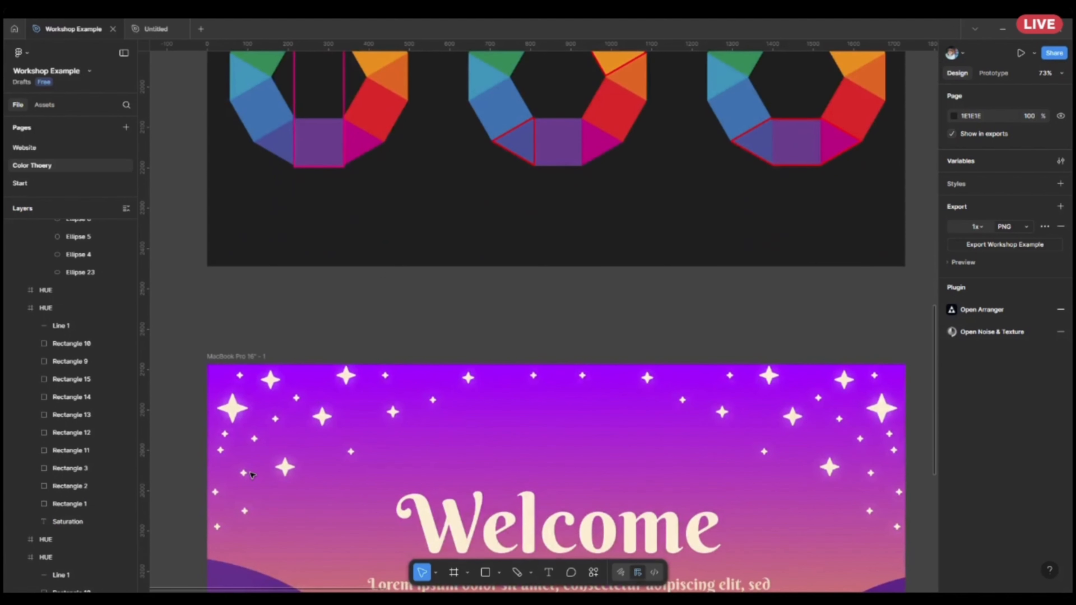
scroll(266, 473, "down", 5)
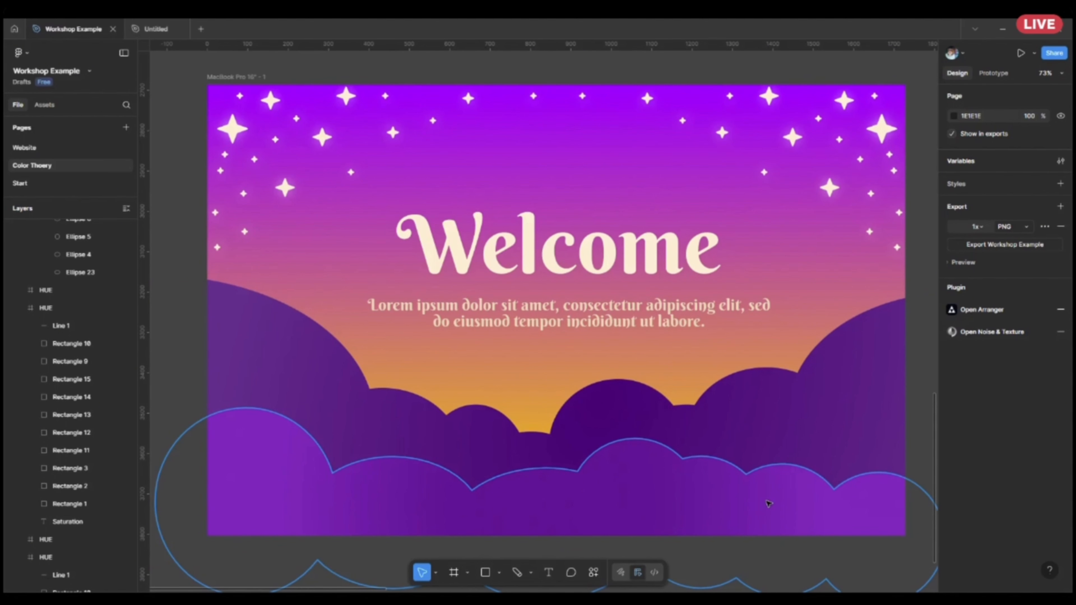
scroll(769, 504, "down", 4)
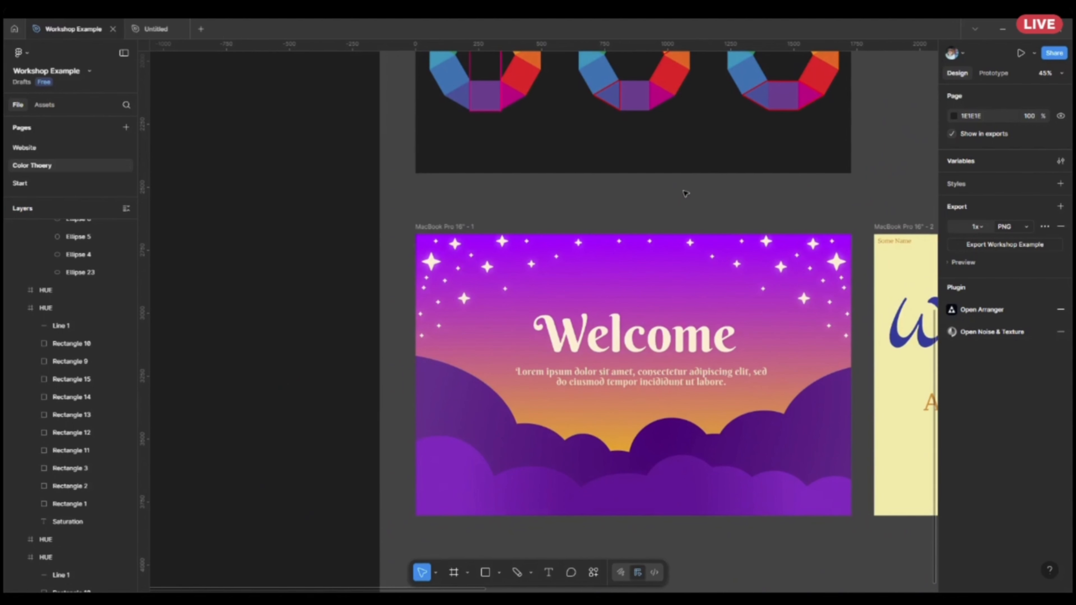
scroll(656, 235, "up", 5)
scroll(657, 235, "up", 3)
scroll(606, 369, "up", 5)
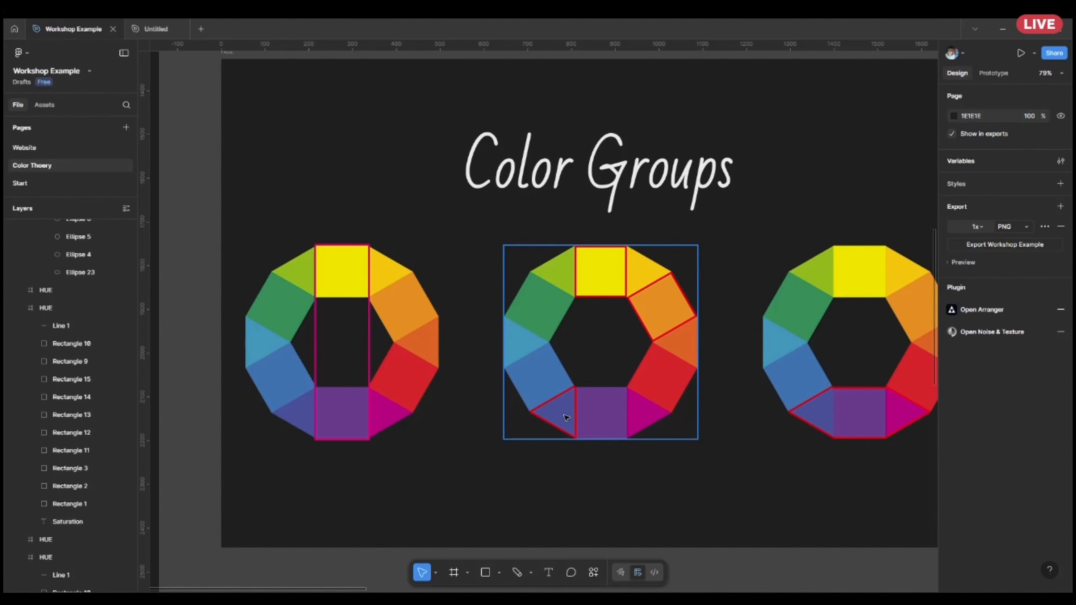
scroll(673, 382, "up", 3)
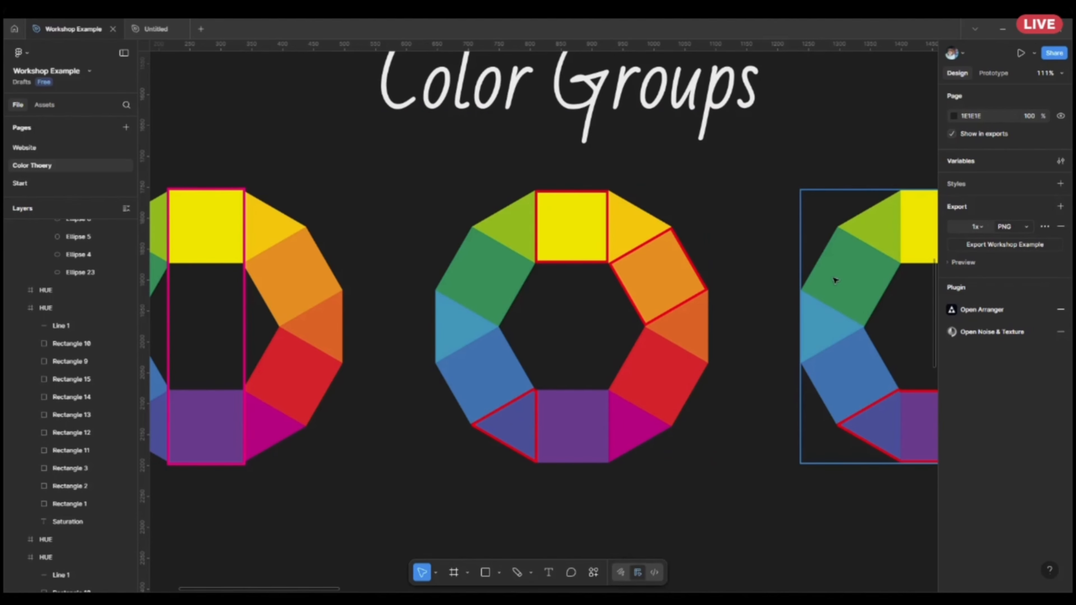
Examine how the blue and orange text on pale yellow in MacBook Pro 16" - 2 applies the middle colour wheel.
scroll(835, 280, "down", 10)
scroll(766, 421, "down", 5)
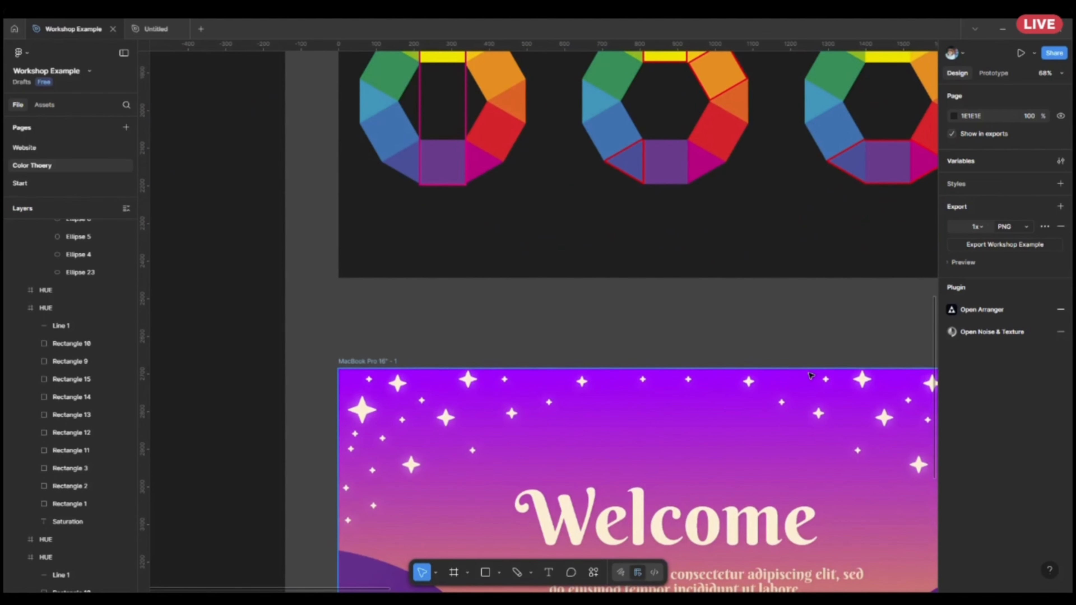
left_click_drag(767, 422, 269, 284)
scroll(574, 363, "up", 3)
scroll(699, 442, "up", 2)
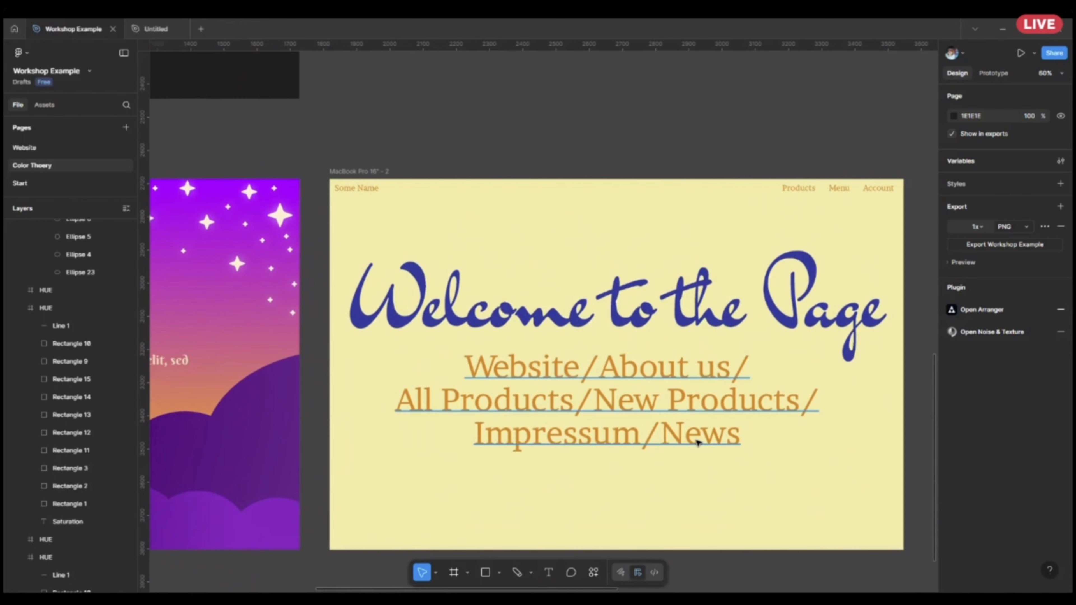
left_click_drag(763, 470, 721, 464)
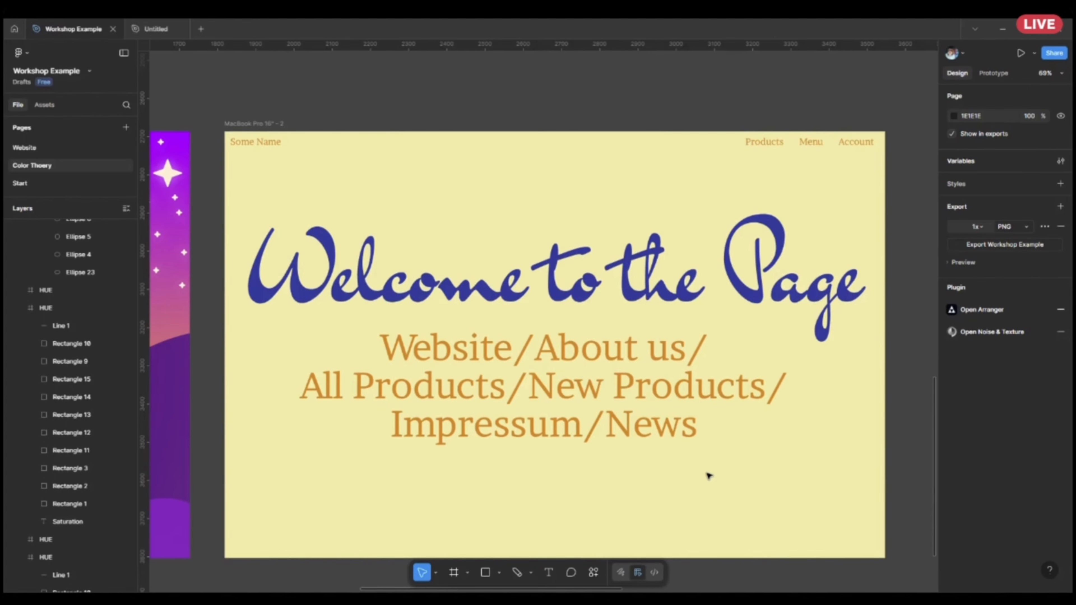
Examine the adjacent colours outlined on the third Color Groups wheel and their use in the MacBook Pro 16" - 3 gradient design.
scroll(703, 428, "down", 3)
left_click_drag(488, 132, 894, 382)
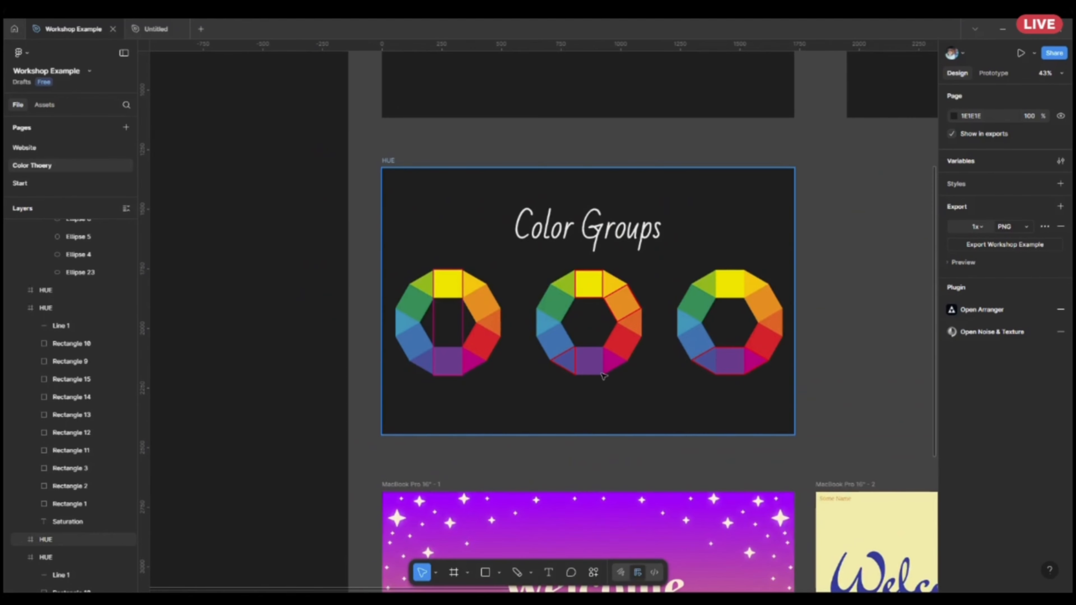
scroll(605, 348, "up", 2)
scroll(610, 288, "up", 2)
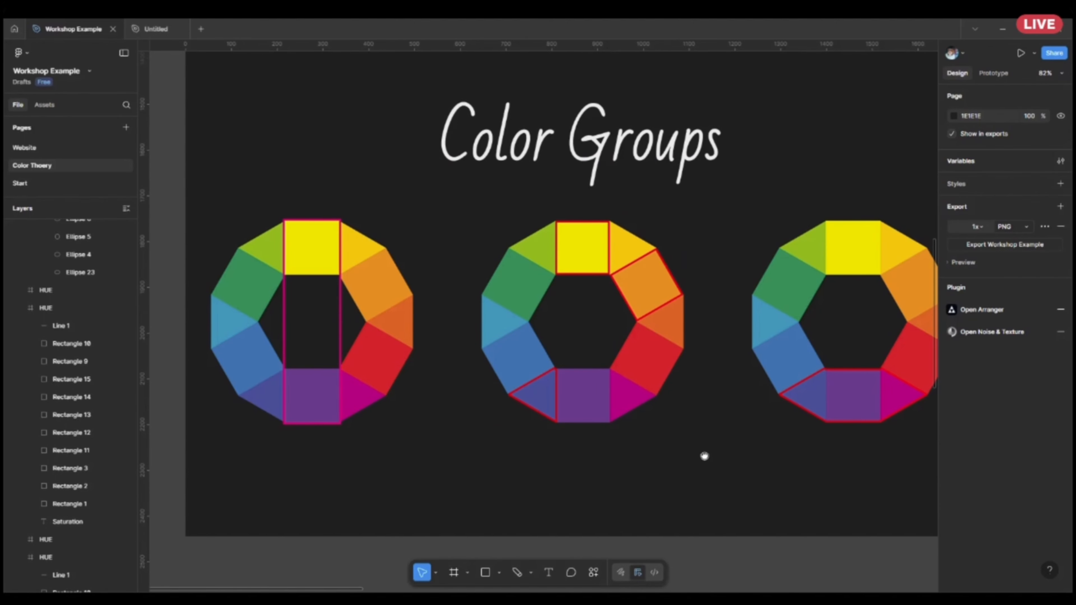
left_click_drag(703, 454, 552, 445)
scroll(745, 438, "up", 3)
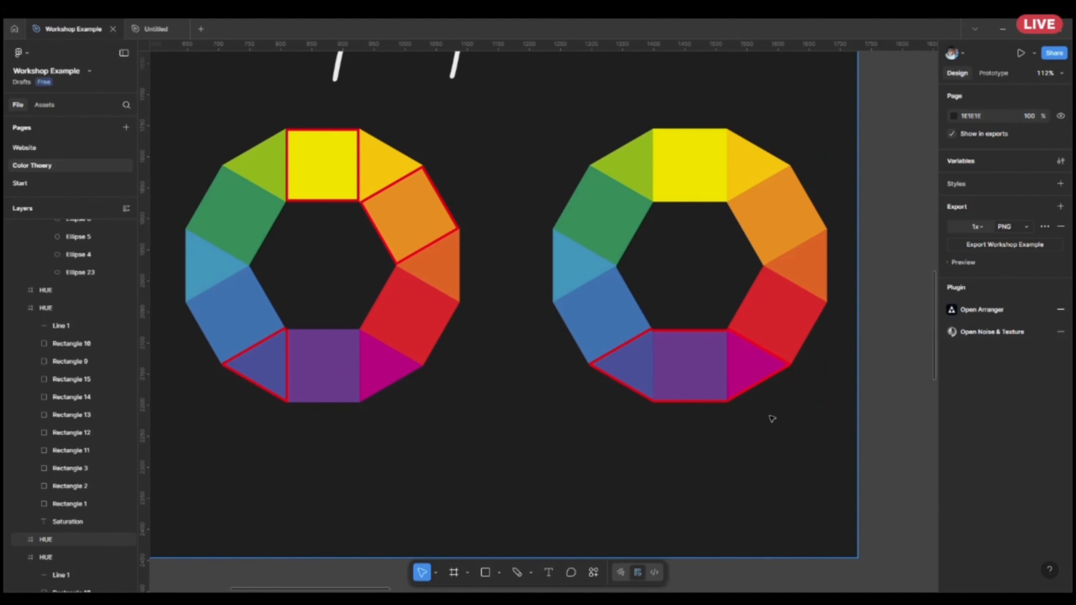
scroll(771, 418, "down", 6)
left_click_drag(771, 418, 276, 231)
left_click_drag(841, 332, 590, 285)
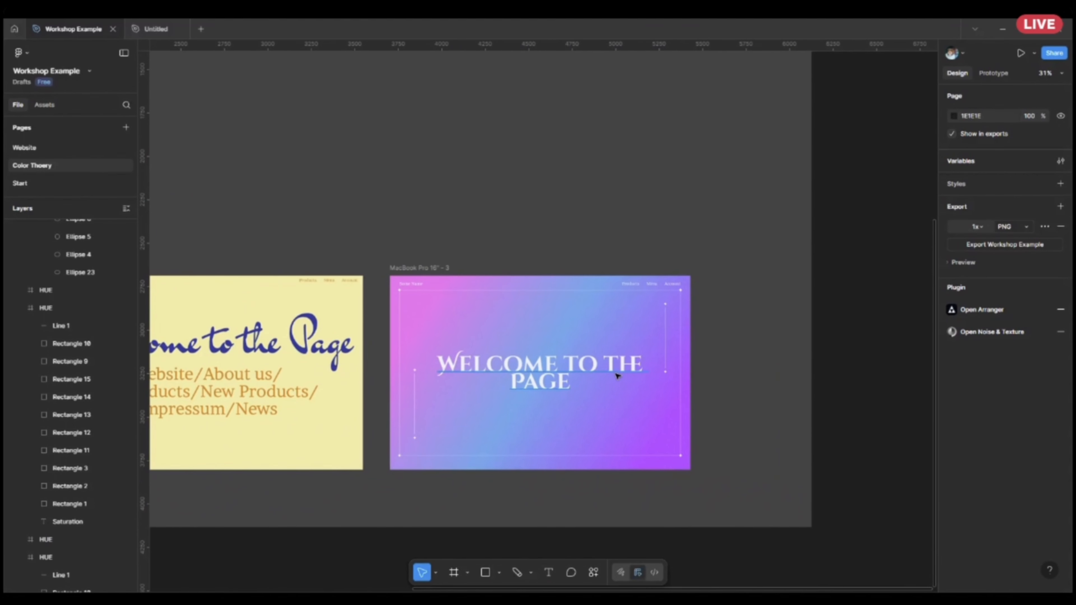
scroll(630, 399, "up", 4)
scroll(709, 387, "up", 1)
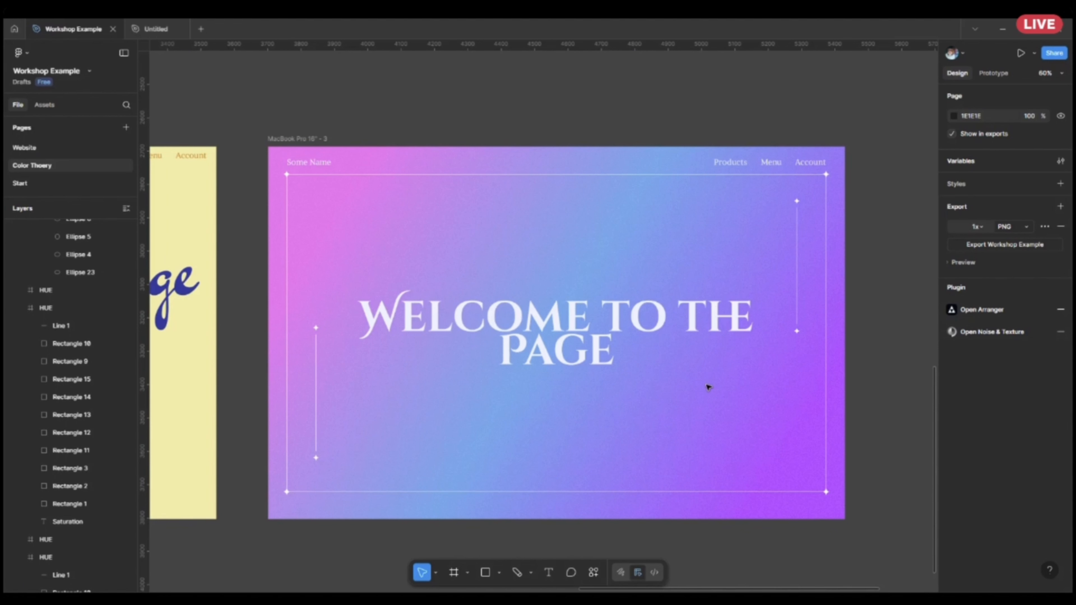
Compare the three MacBook Pro 16" designs side by side, looking closely at the yellow one's text colours.
scroll(709, 388, "down", 3)
left_click_drag(403, 443, 549, 477)
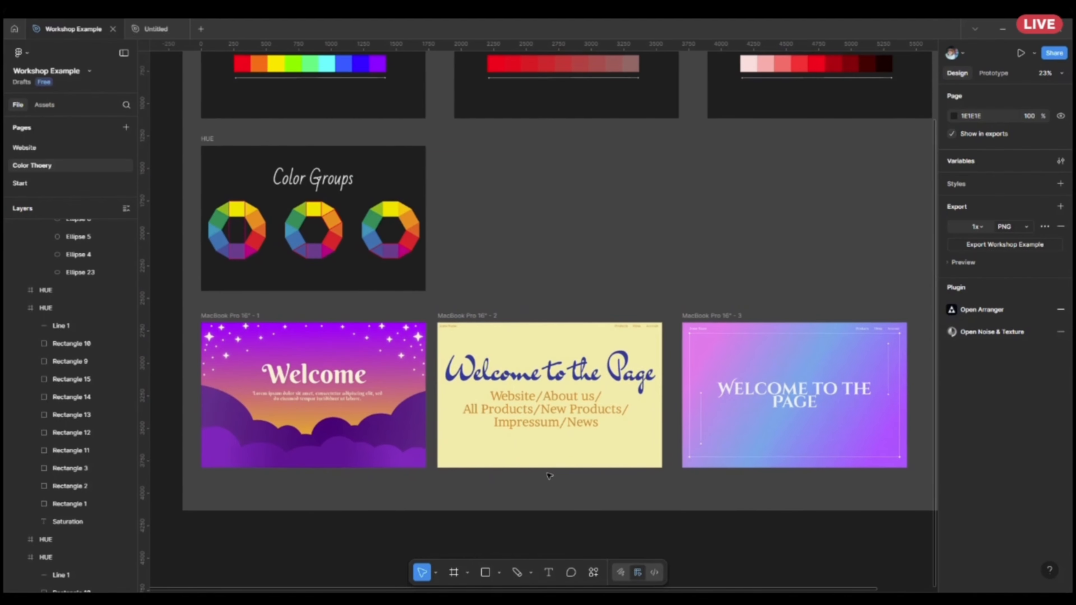
scroll(550, 477, "up", 5)
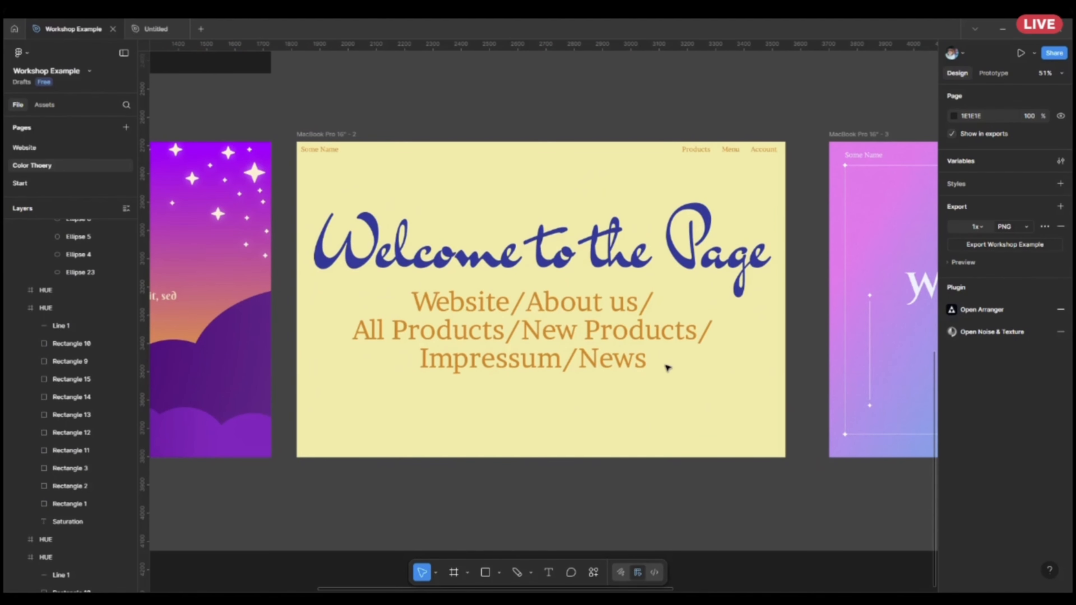
scroll(661, 365, "up", 3)
scroll(699, 428, "down", 1)
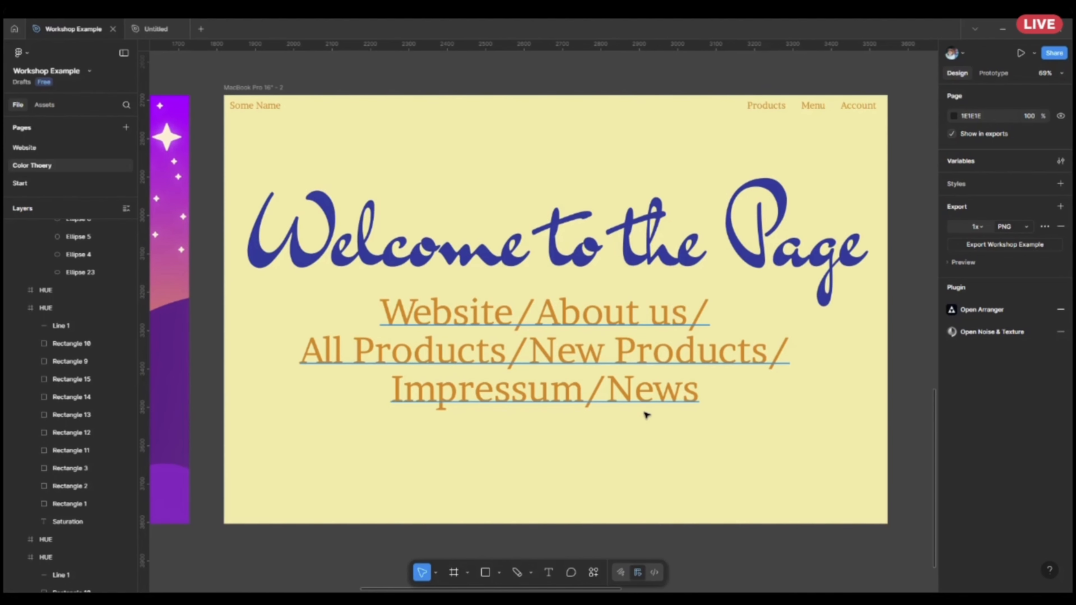
scroll(645, 414, "down", 5)
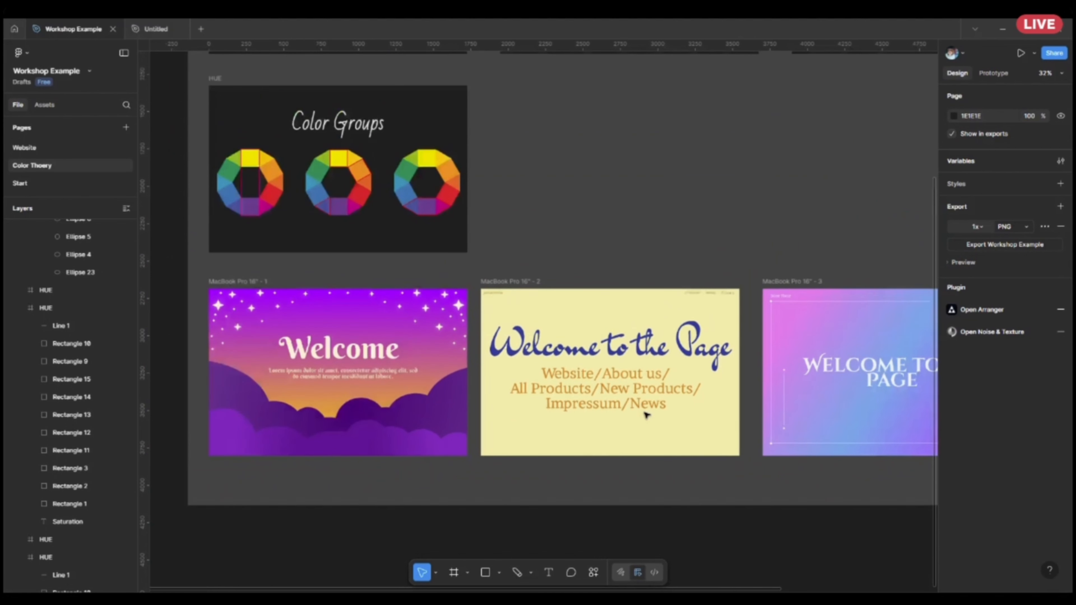
left_click_drag(602, 193, 670, 258)
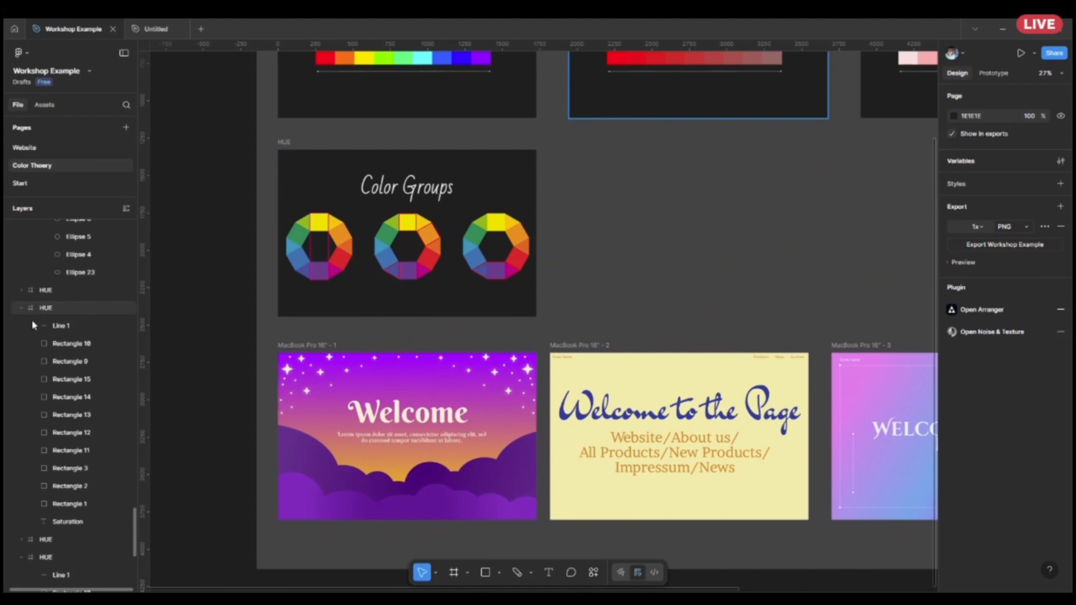
Open the Website page and examine the Leapspace landing page header alongside the Website Requirements and Colors boards.
scroll(33, 318, "up", 5)
left_click(56, 147)
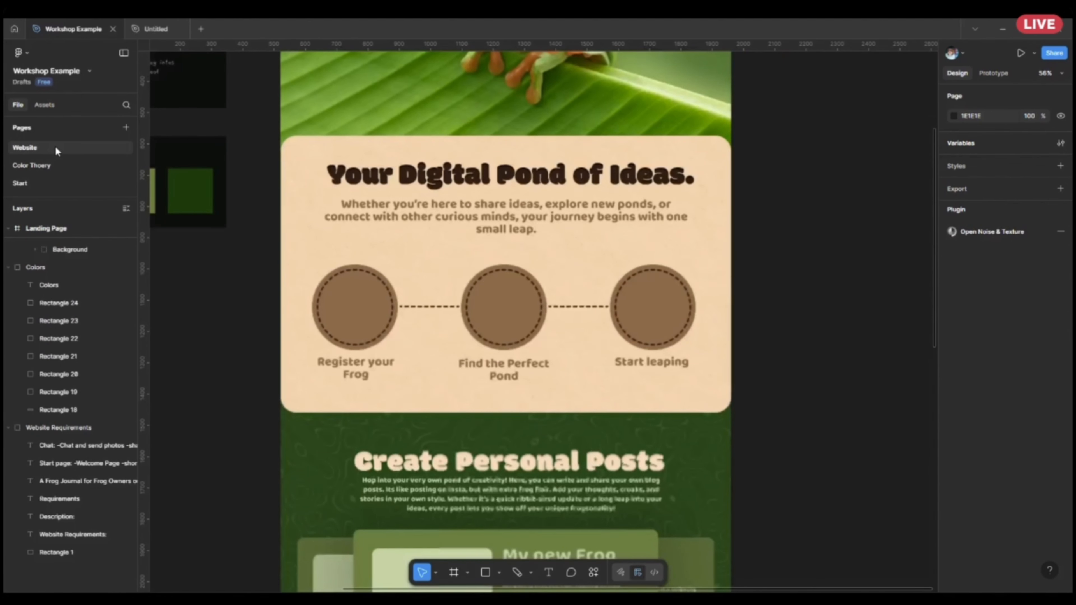
scroll(779, 380, "down", 4)
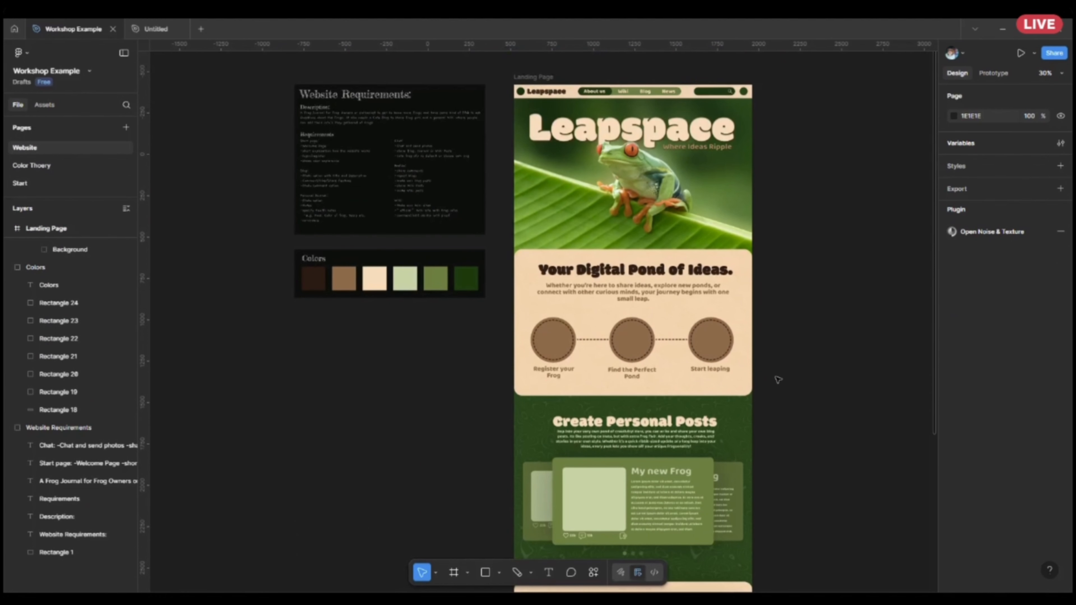
scroll(822, 286, "up", 3)
left_click_drag(762, 263, 798, 442)
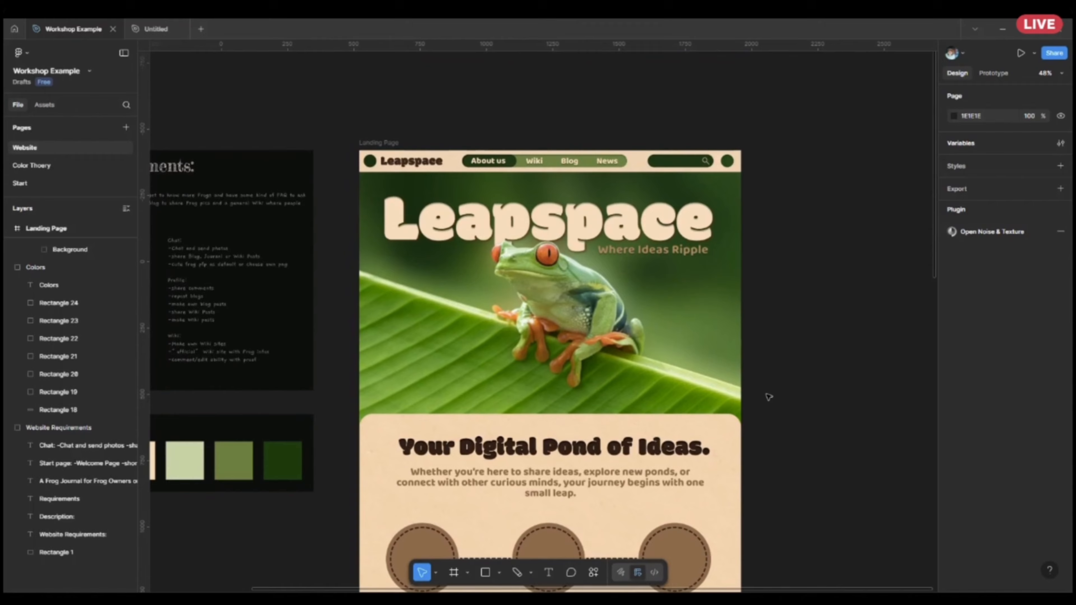
scroll(751, 372, "up", 2)
left_click_drag(700, 242, 766, 285)
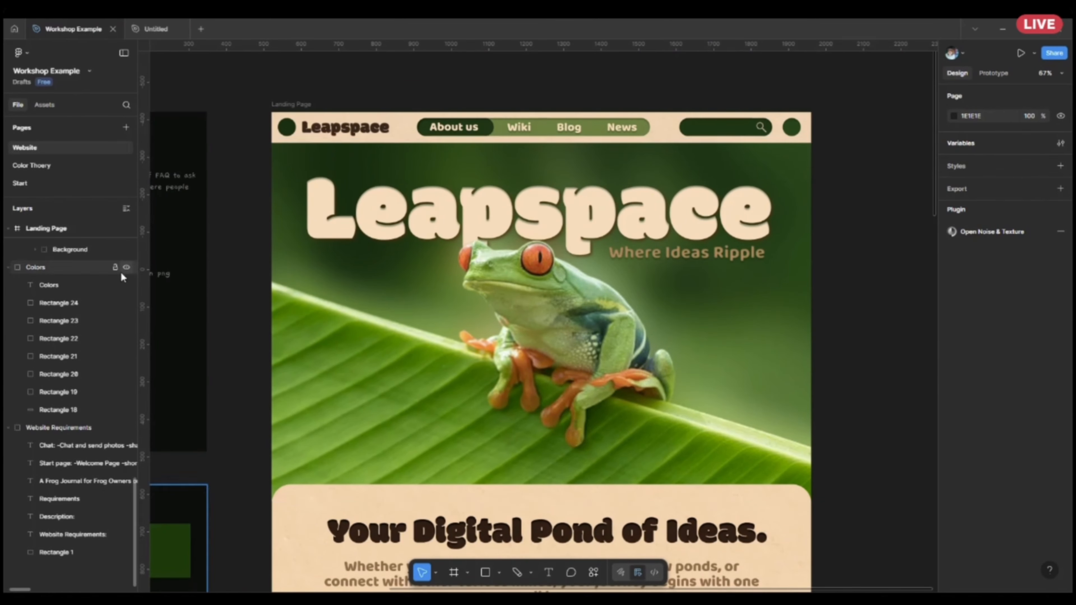
scroll(460, 156, "left", 10)
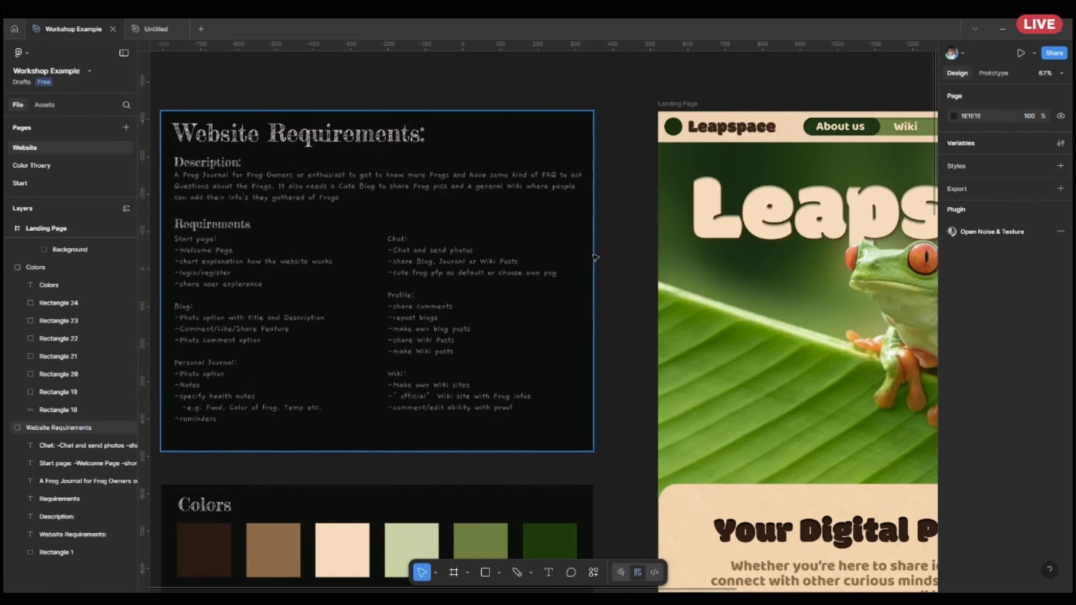
scroll(704, 259, "right", 6)
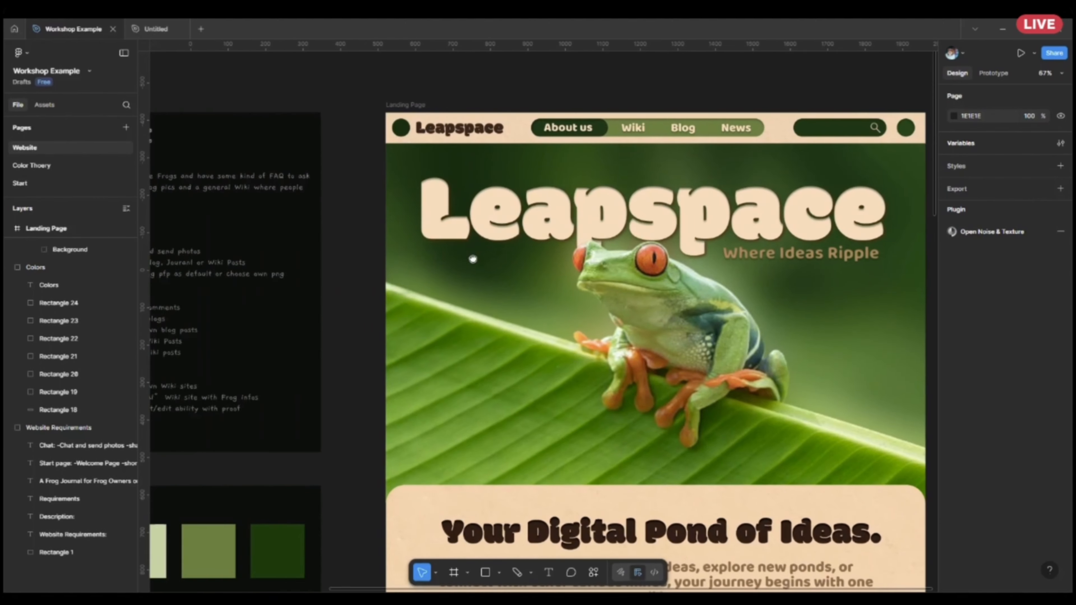
Review the Website Requirements and Colors boards, and examine the Leapspace landing page's header and frog hero image.
scroll(473, 258, "left", 7)
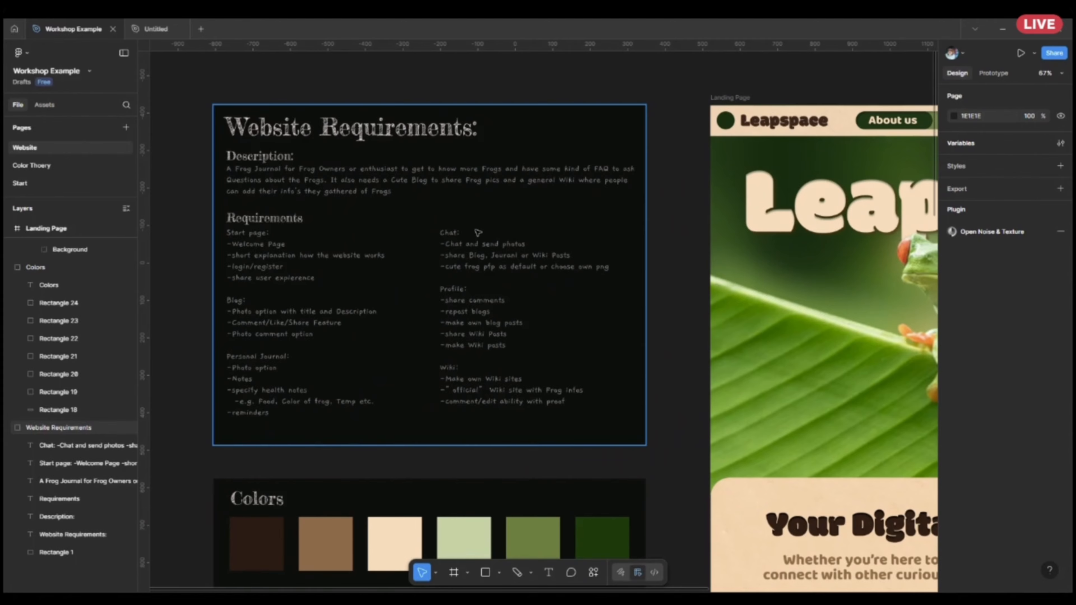
scroll(478, 231, "down", 2)
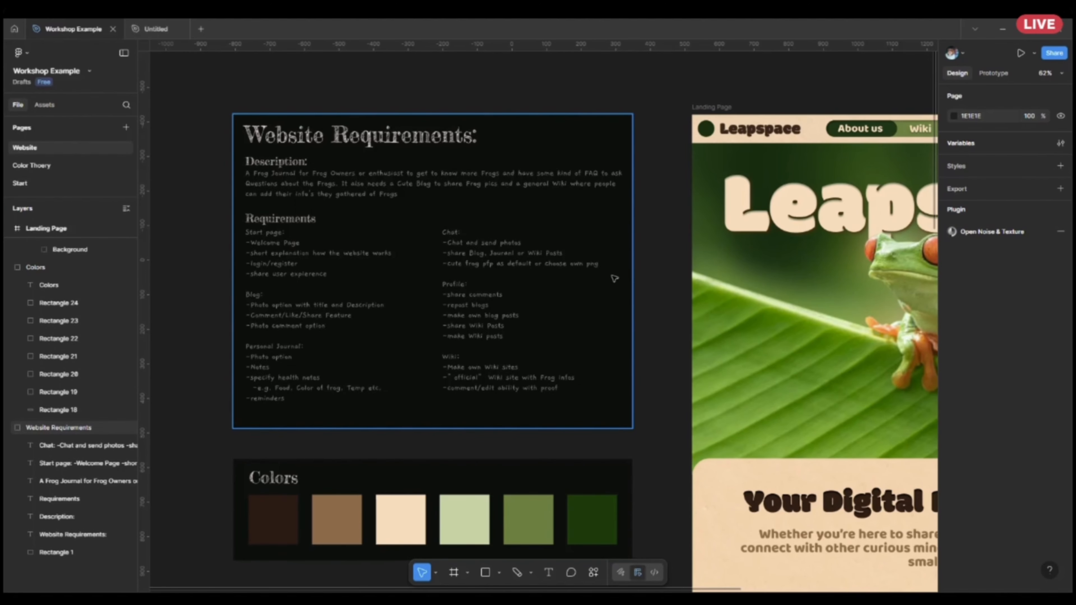
scroll(612, 277, "right", 10)
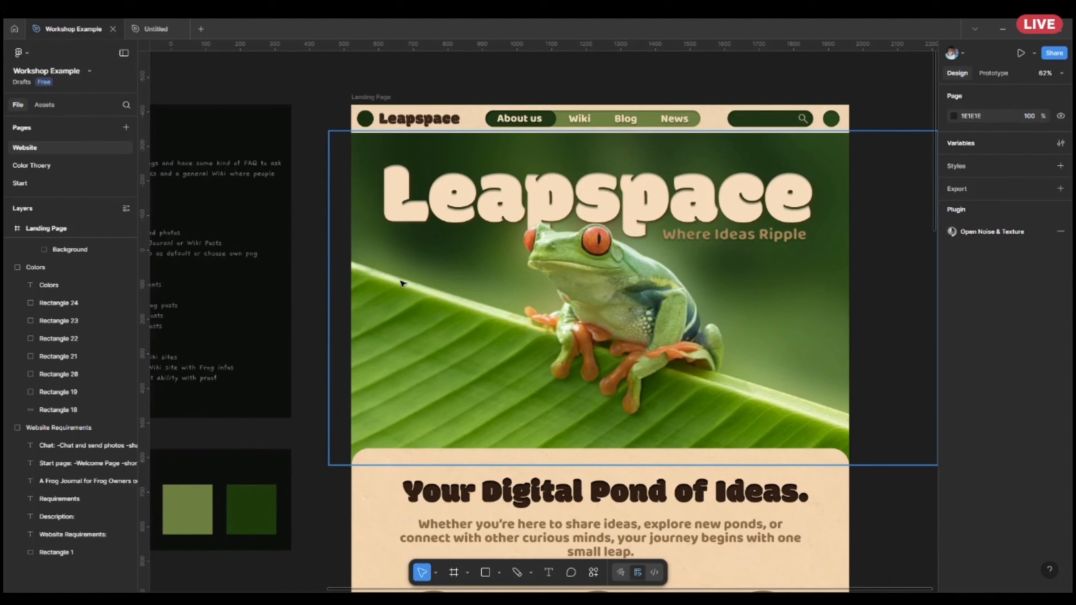
scroll(365, 300, "down", 4)
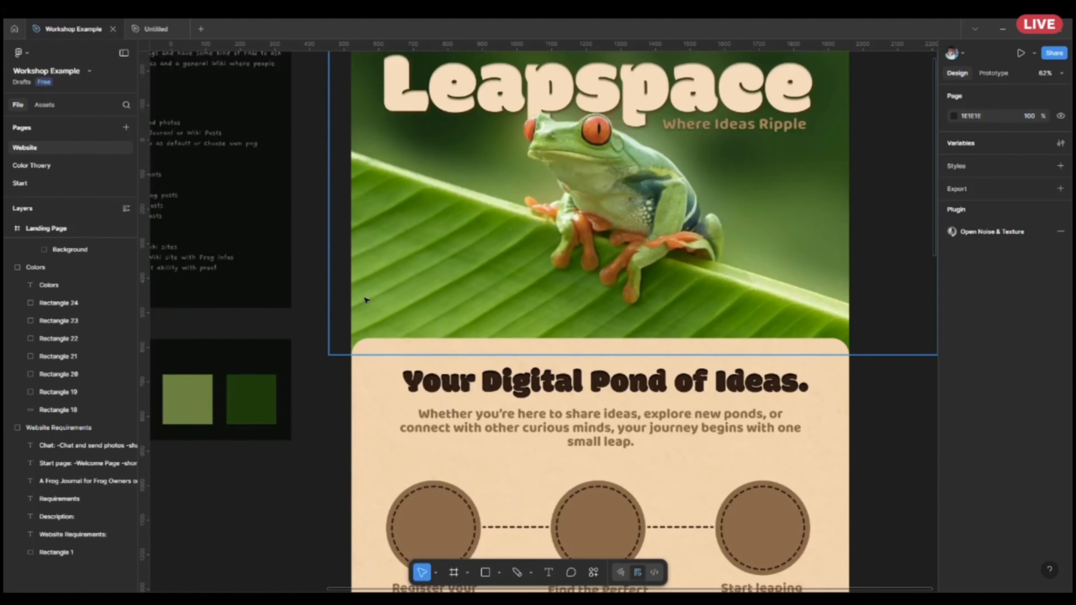
scroll(378, 349, "up", 1)
scroll(383, 353, "up", 3)
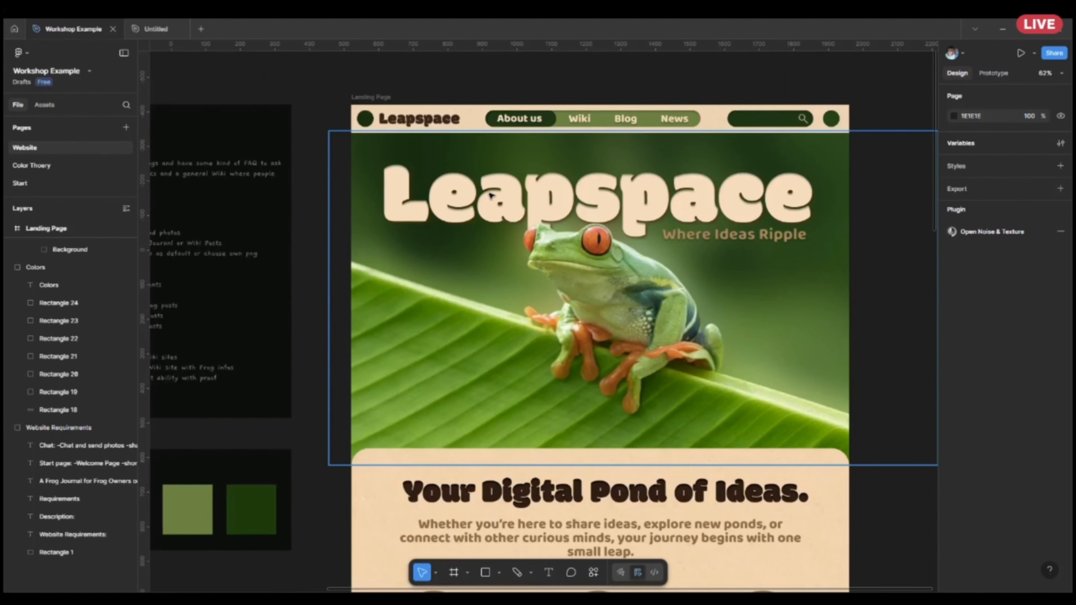
scroll(576, 206, "up", 1)
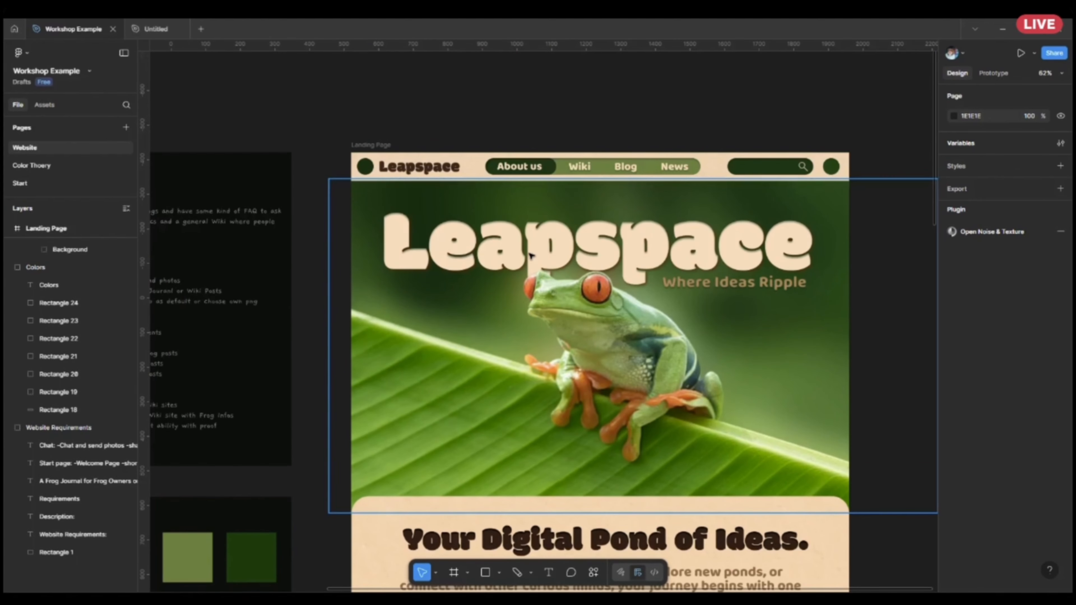
scroll(532, 256, "up", 2)
Look through the landing page as far as the Newest Wiki section and return to the Website Requirements and Colors boards.
scroll(571, 232, "down", 2)
scroll(570, 232, "down", 2)
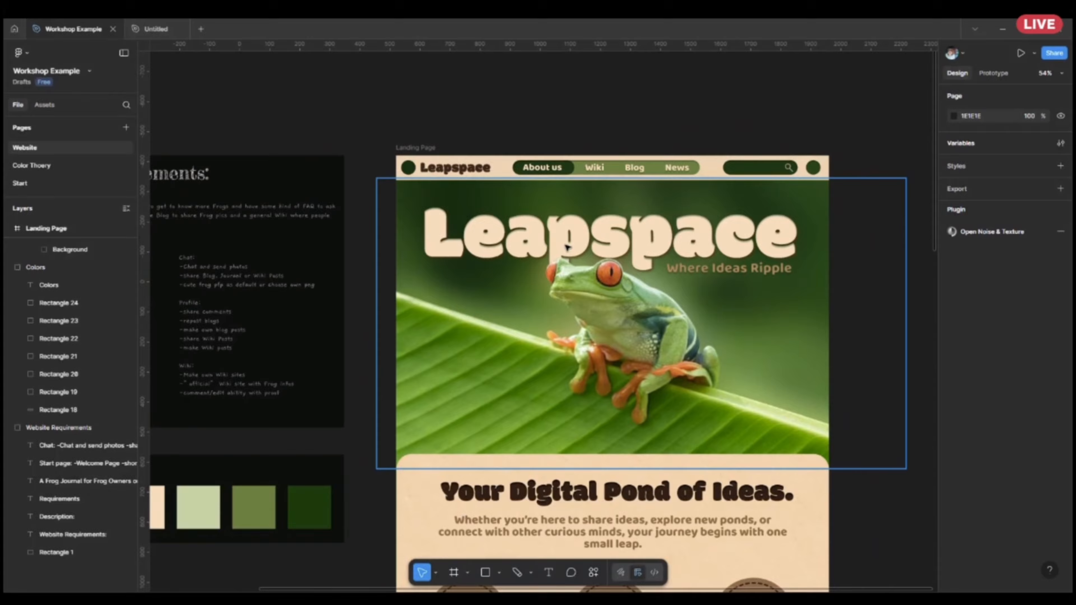
scroll(567, 250, "down", 12)
scroll(568, 251, "down", 5)
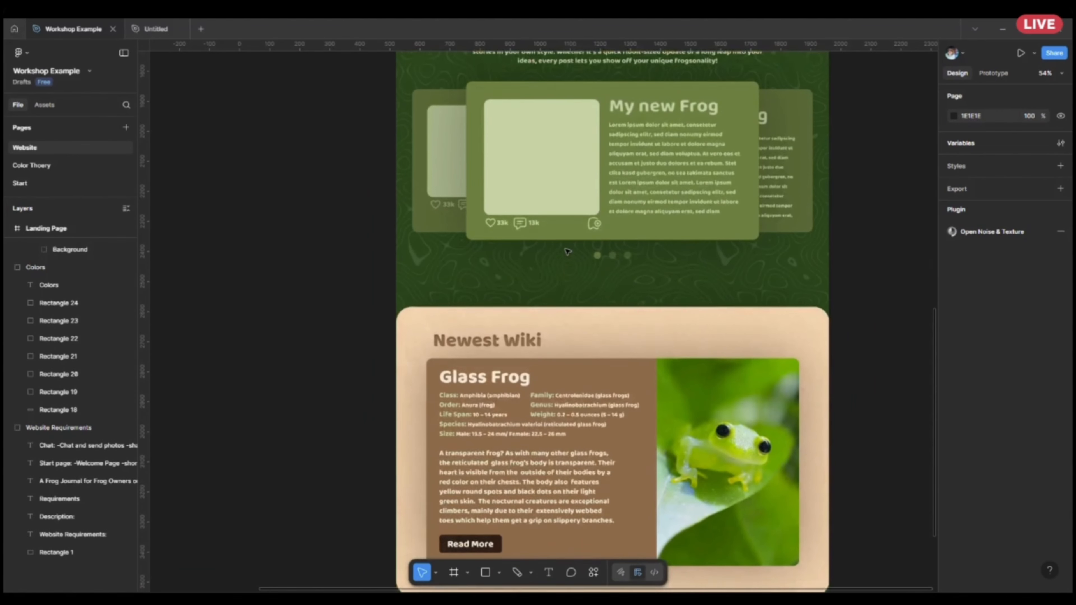
scroll(568, 252, "up", 6)
scroll(567, 251, "up", 11)
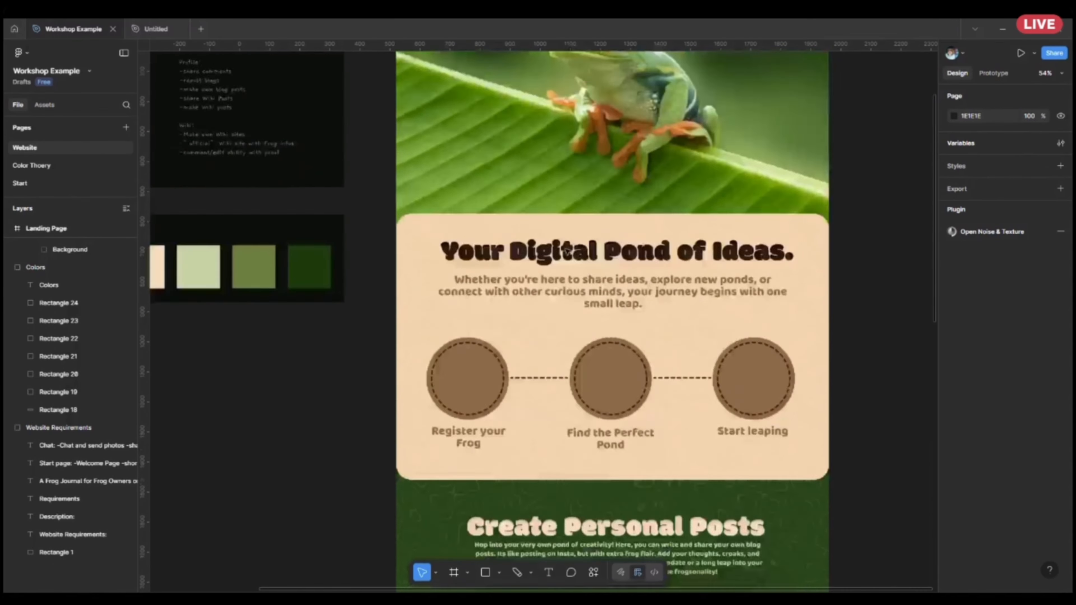
scroll(738, 358, "left", 3)
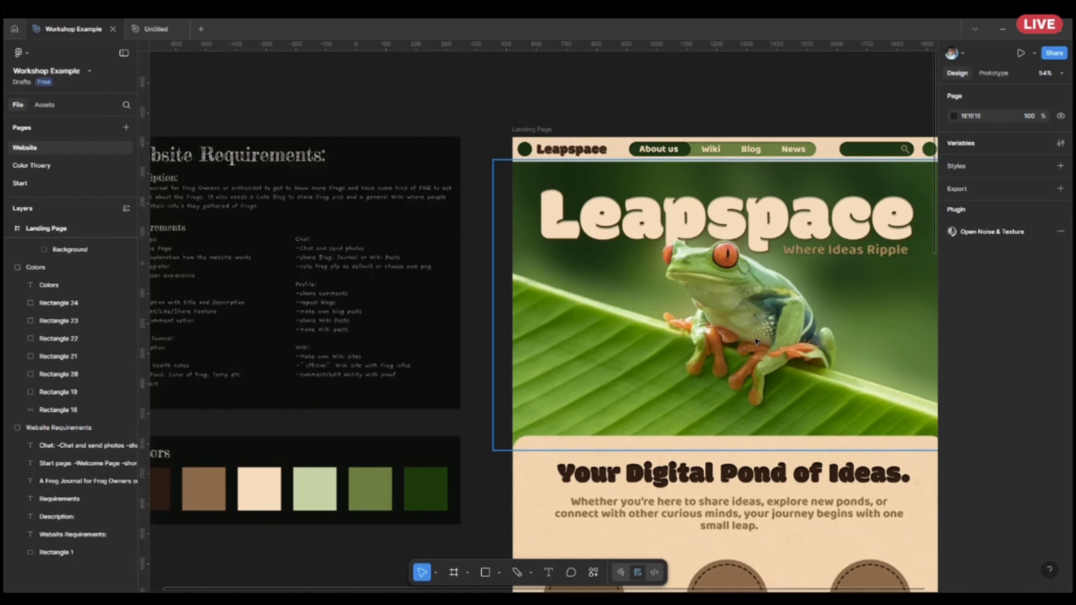
left_click_drag(389, 379, 584, 381)
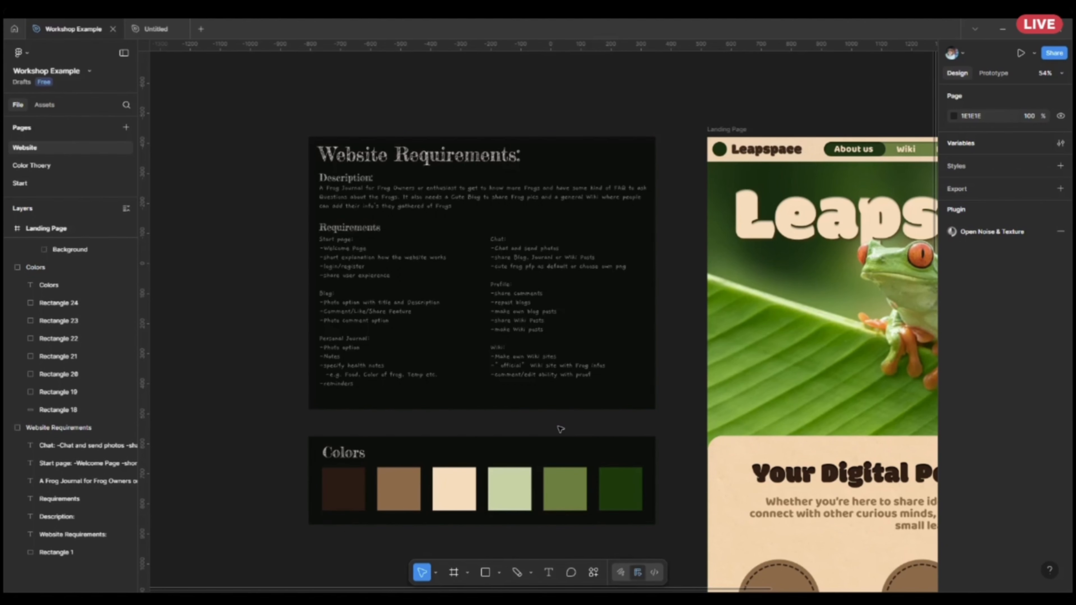
Open the Color Theory page and examine the Tint/Shades scale of reds up close.
left_click(60, 171)
left_click_drag(589, 278, 404, 445)
left_click_drag(787, 266, 578, 371)
scroll(670, 309, "up", 3)
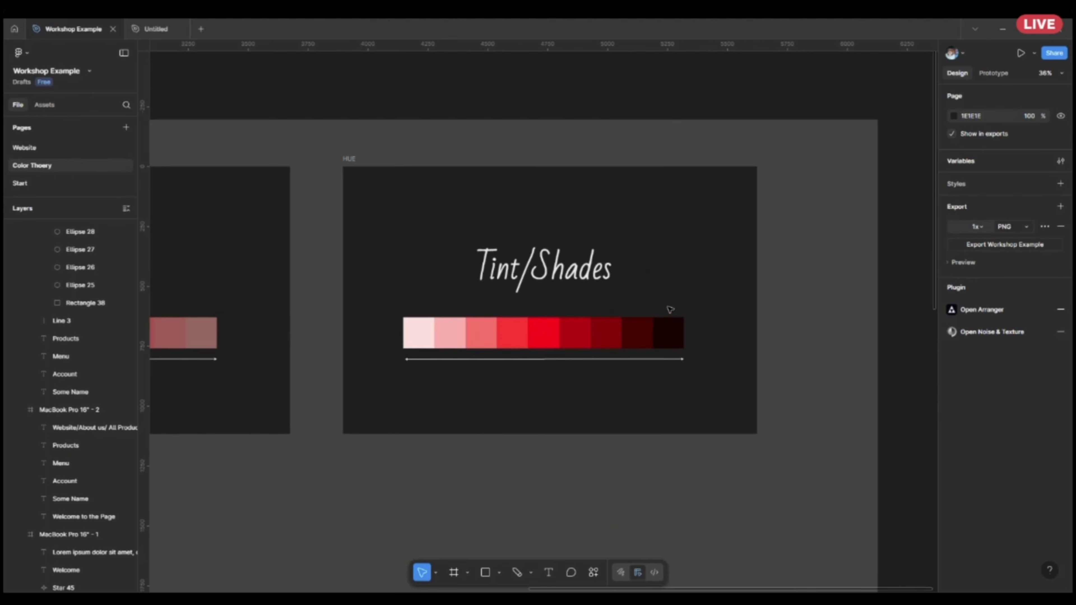
scroll(669, 310, "up", 6)
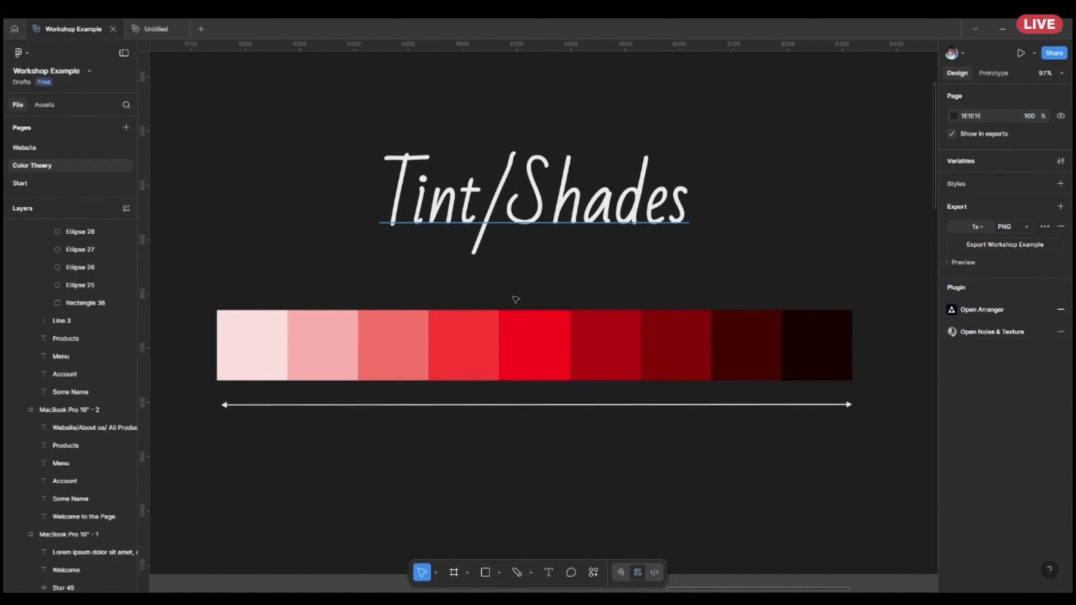
Open the fill colour of the middle red square on the Tint/Shades scale and switch its colour format to Hex.
left_click(551, 364)
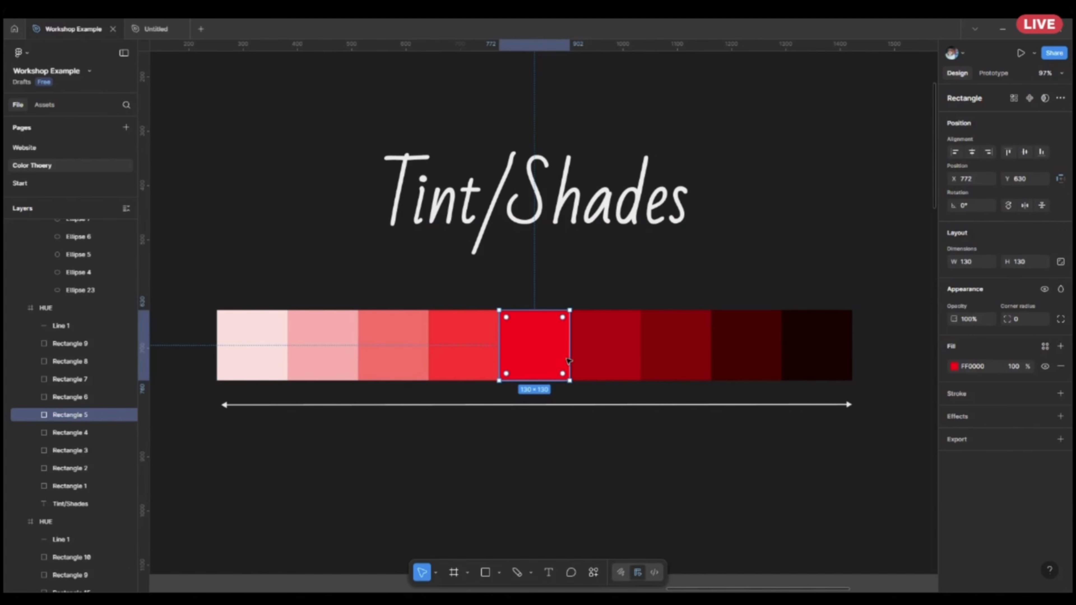
left_click(955, 367)
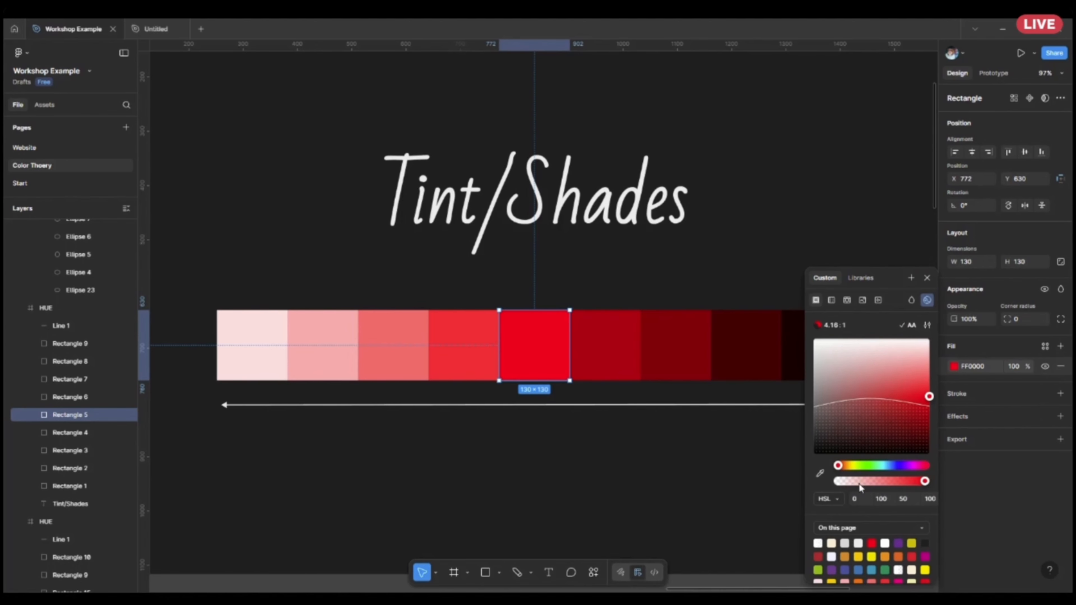
left_click(820, 506)
left_click(833, 458)
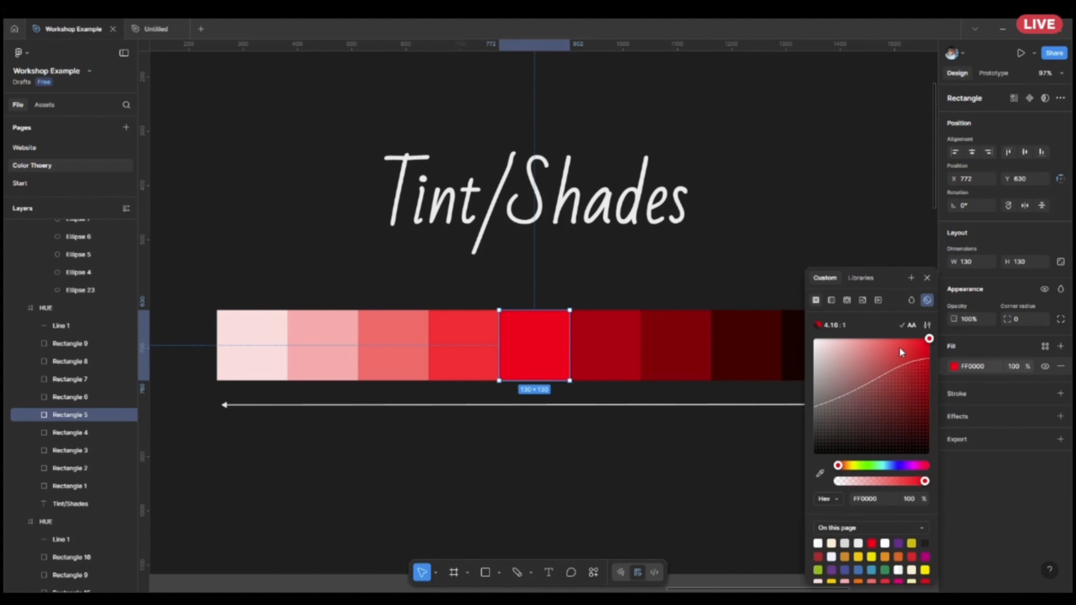
Try the lighter tint FF5252 and darker shade DF0000 on the middle red square, and restore its fill to FF0000.
left_click_drag(930, 340, 1011, 345)
left_click(926, 327)
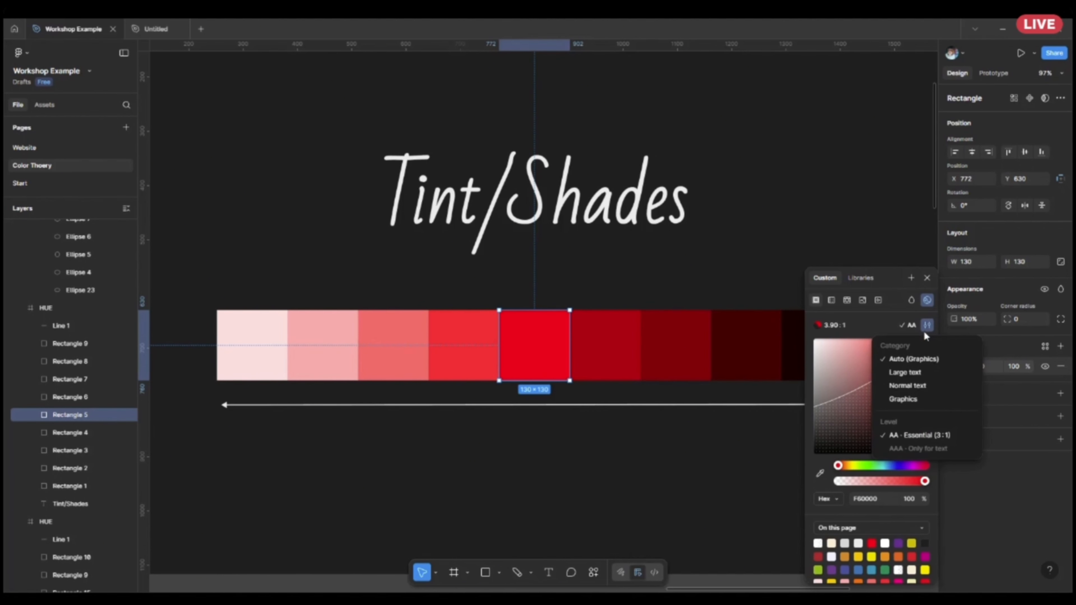
left_click(850, 347)
left_click(892, 341)
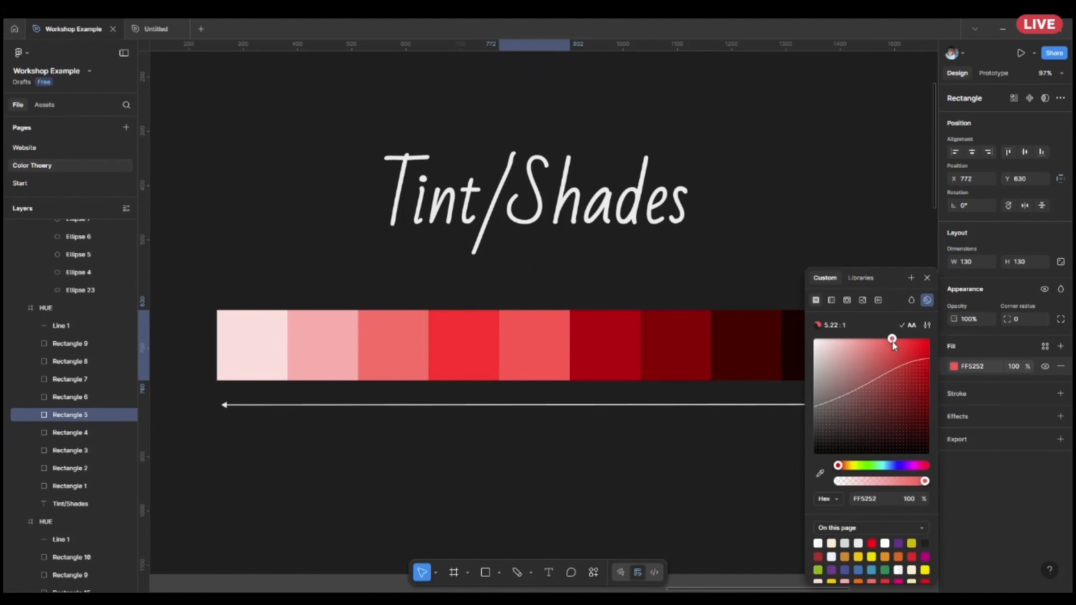
left_click_drag(888, 346, 981, 357)
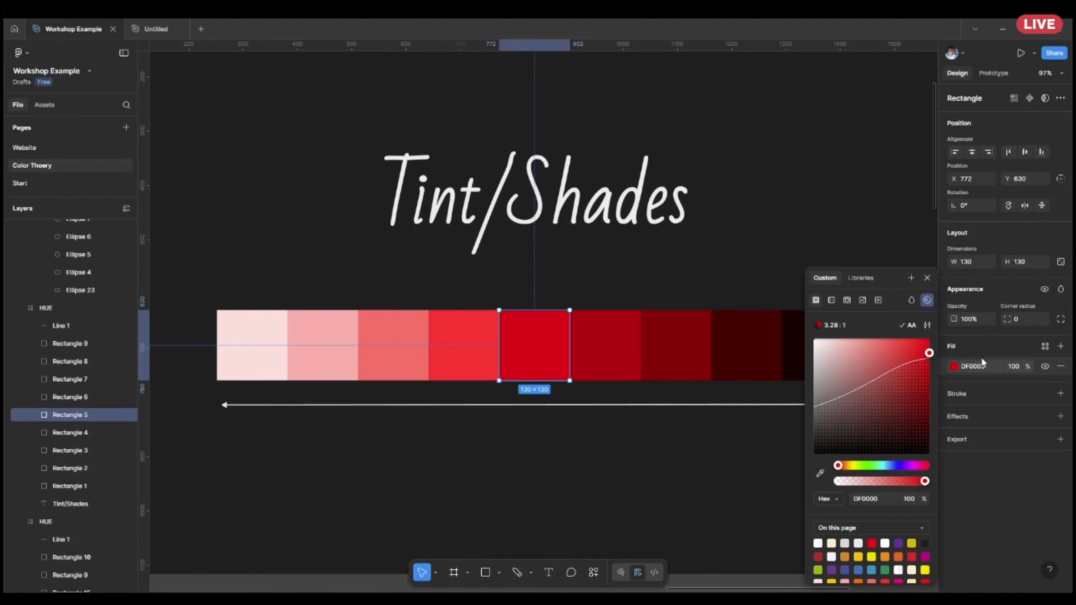
left_click_drag(981, 357, 1043, 336)
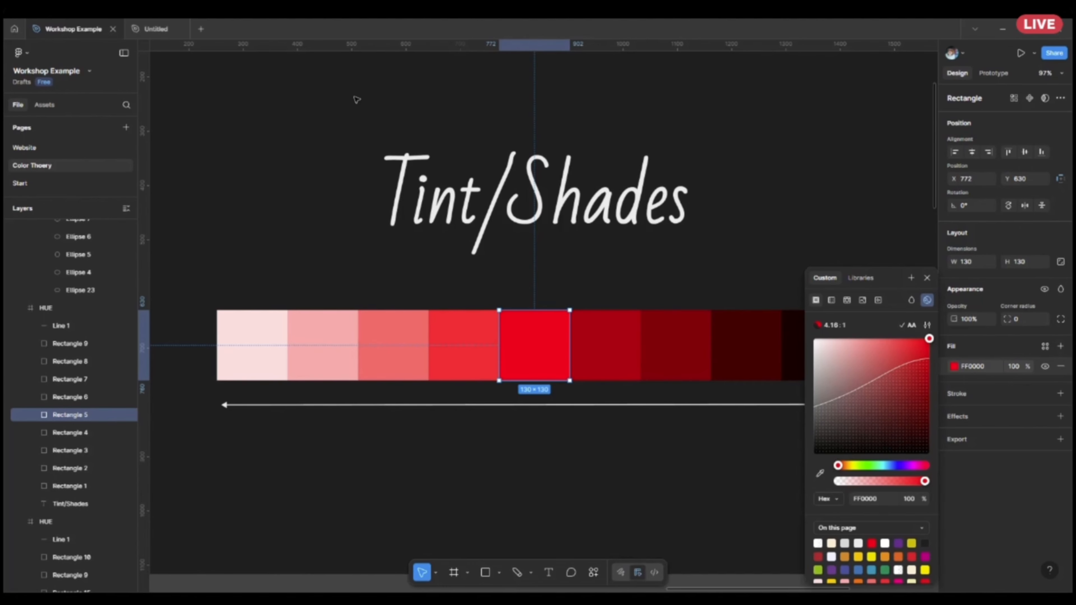
Return to the Website page and view the Leapspace landing page next to the Colors board.
left_click(73, 146)
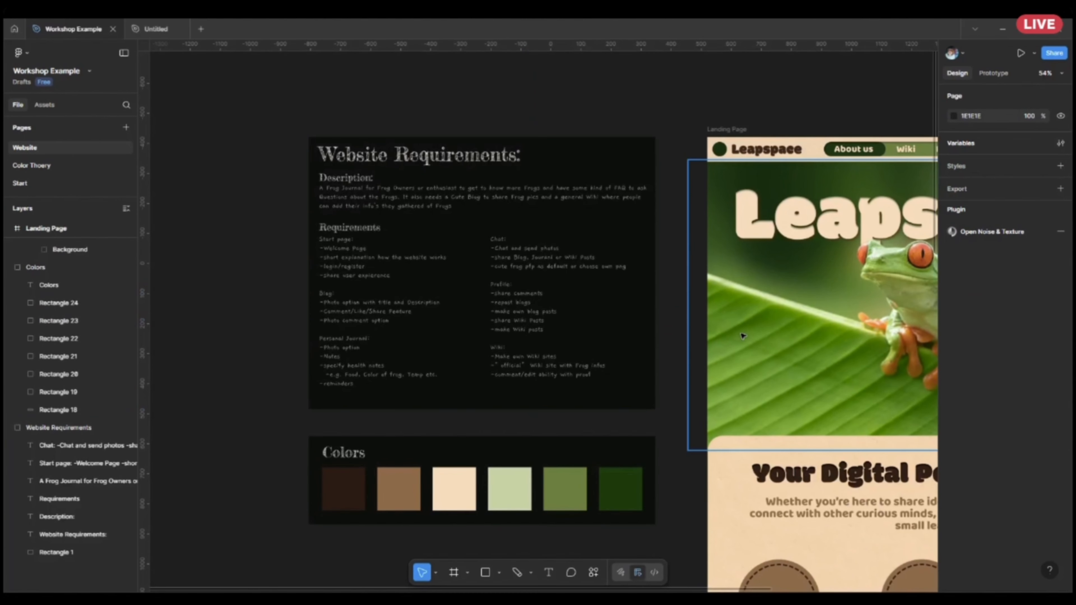
scroll(247, 268, "right", 10)
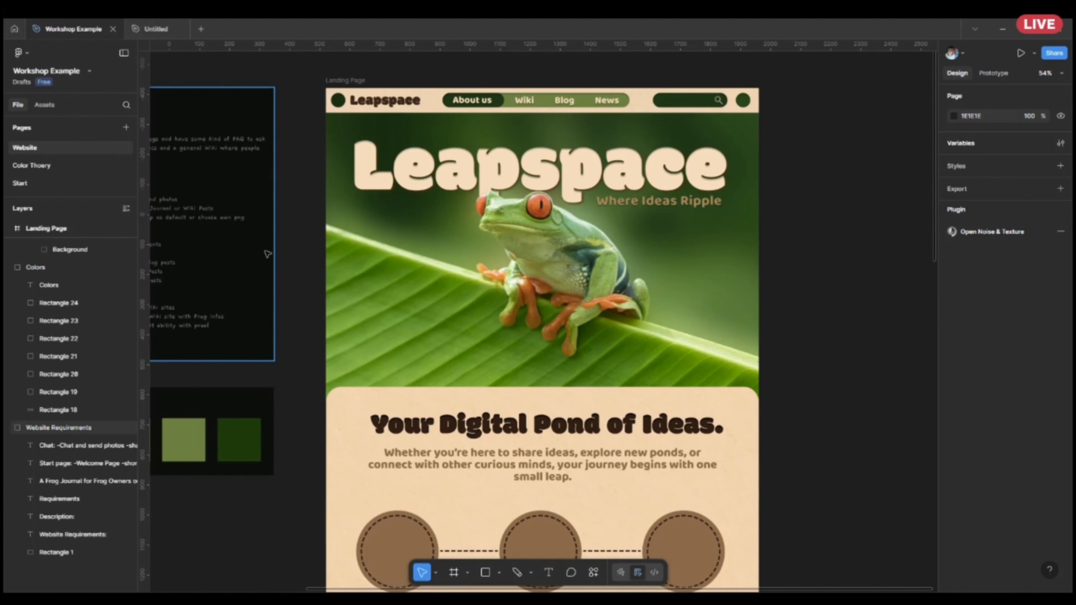
left_click_drag(342, 258, 565, 316)
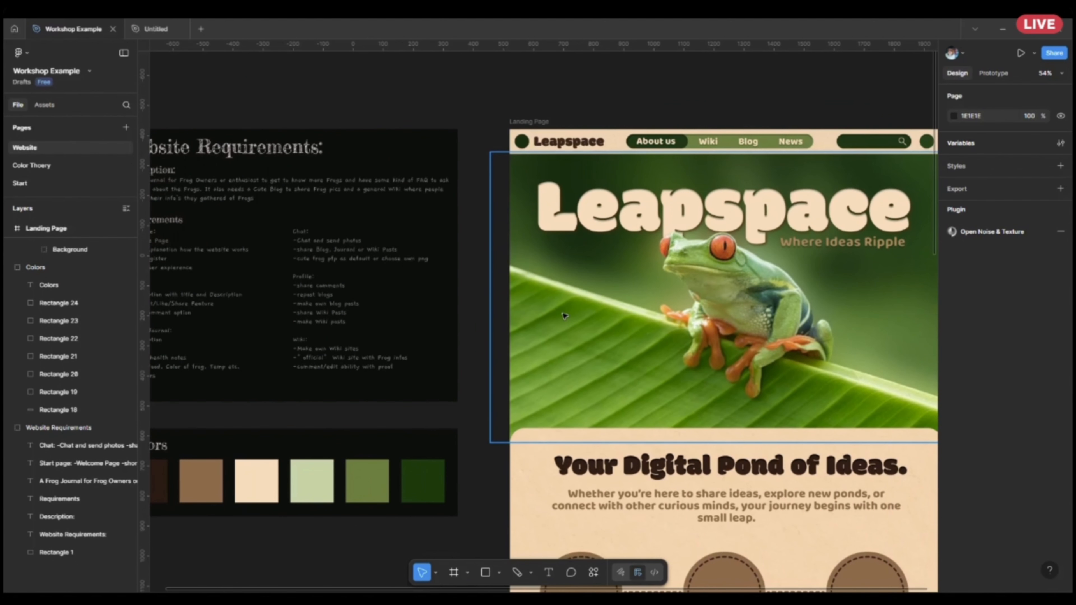
scroll(445, 325, "down", 10)
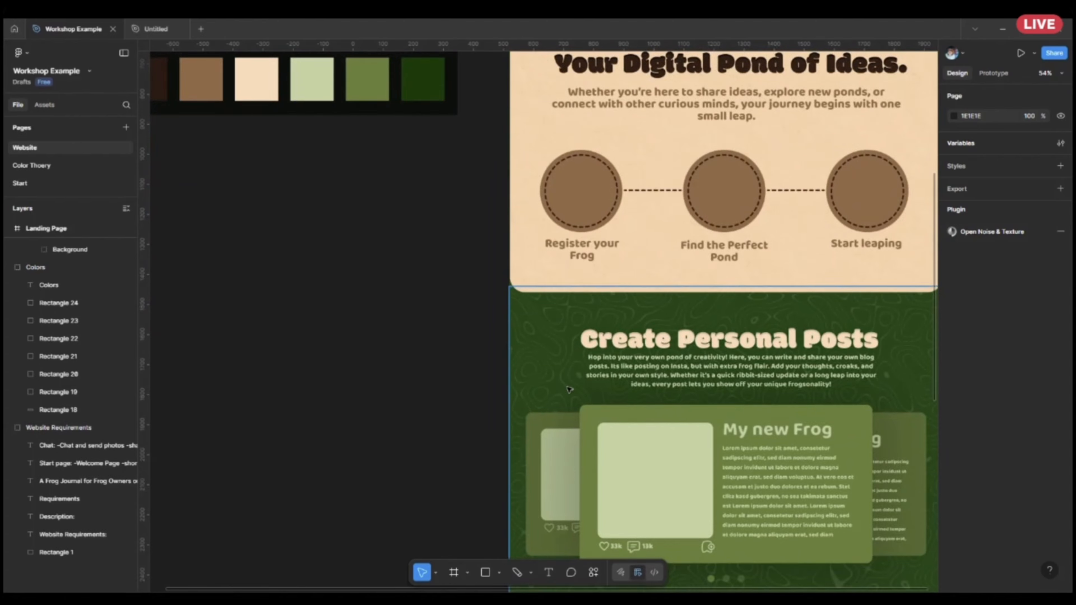
scroll(570, 390, "up", 6)
Inspect the fills of the cream and light green swatches on the Colors board.
left_click_drag(511, 316, 733, 263)
scroll(473, 253, "up", 5)
left_click(493, 272)
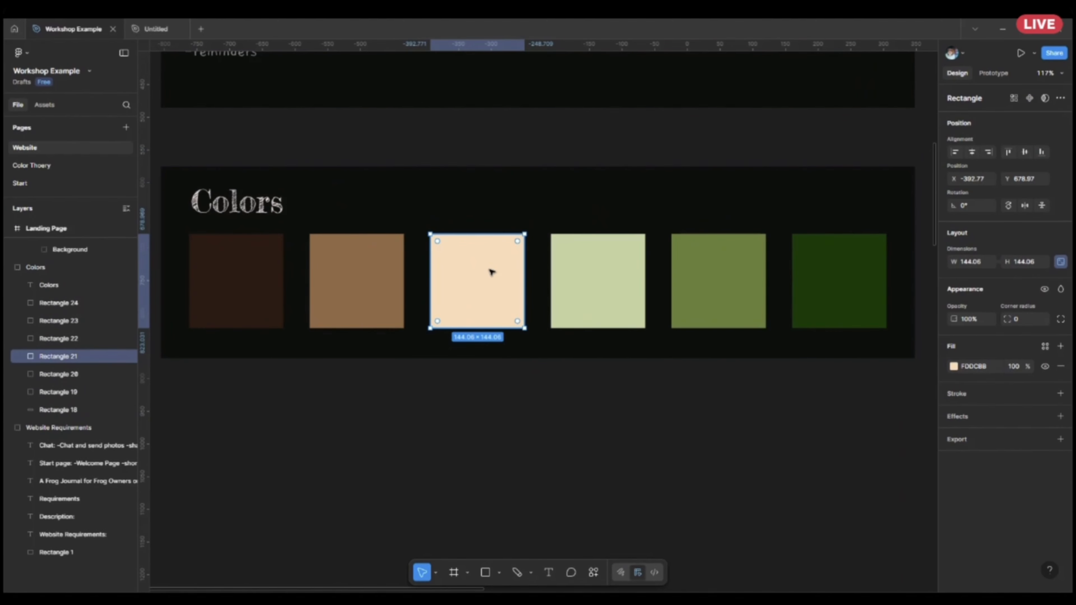
scroll(492, 272, "down", 5)
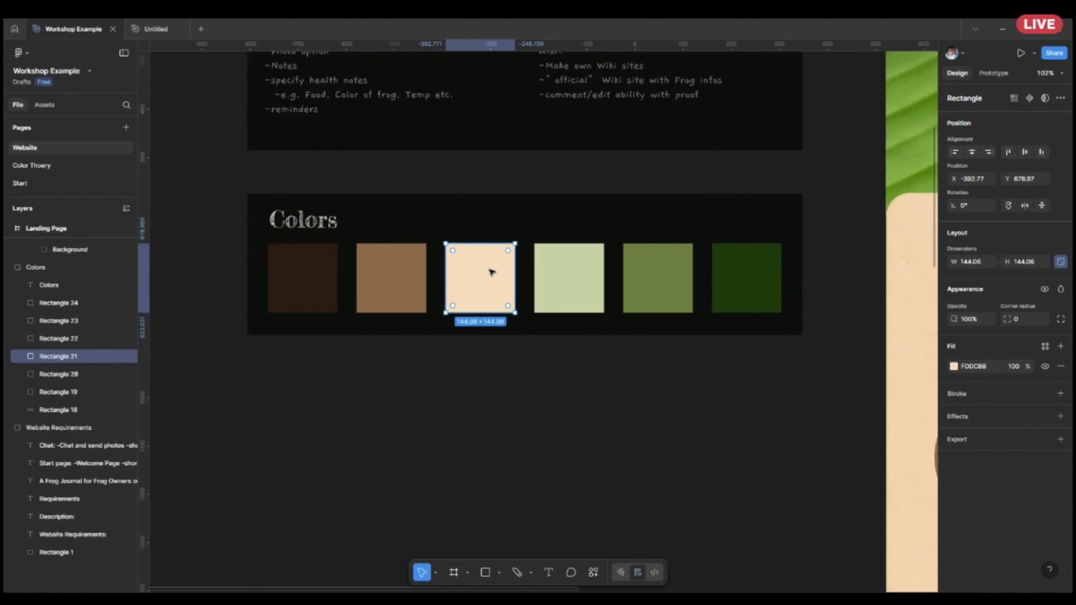
left_click(547, 283)
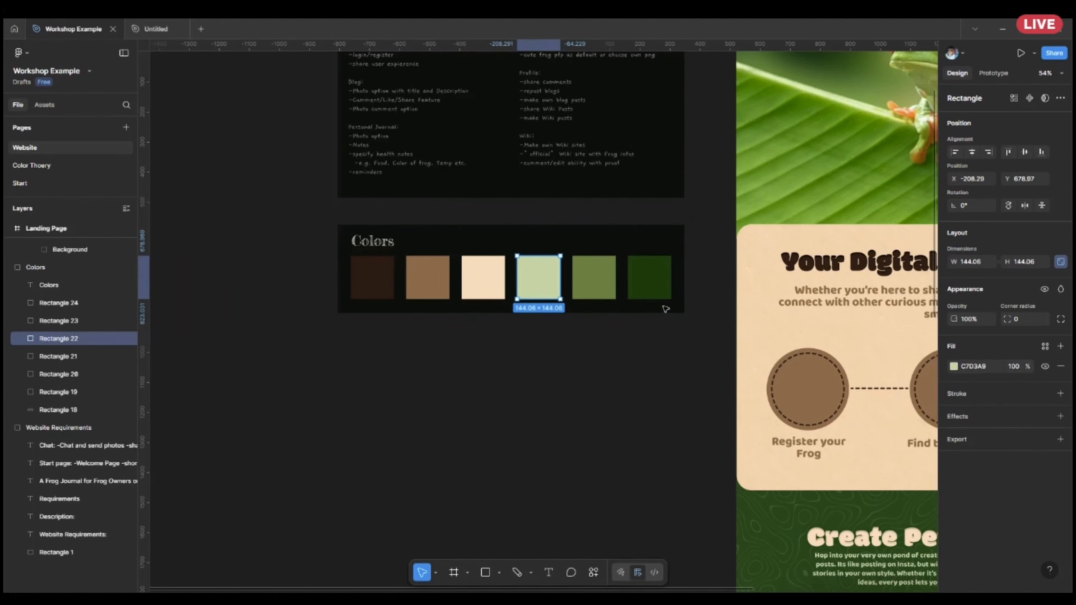
Compare the Colors board swatches with the cream, brown and green tones in the Leapspace landing page's header and frog image.
scroll(466, 409, "up", 4)
scroll(466, 409, "right", 6)
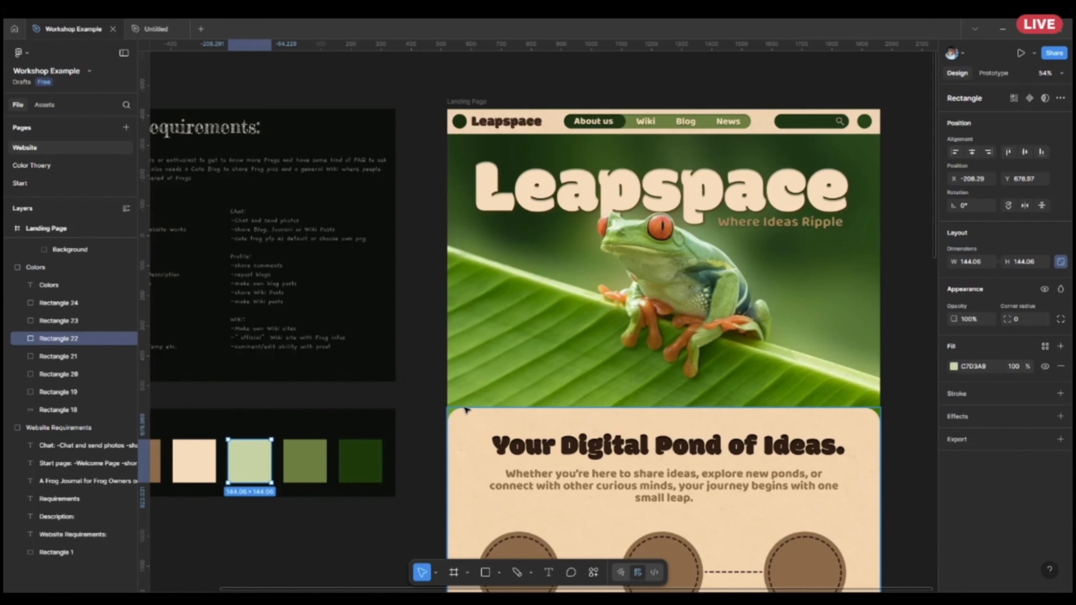
scroll(617, 352, "right", 5)
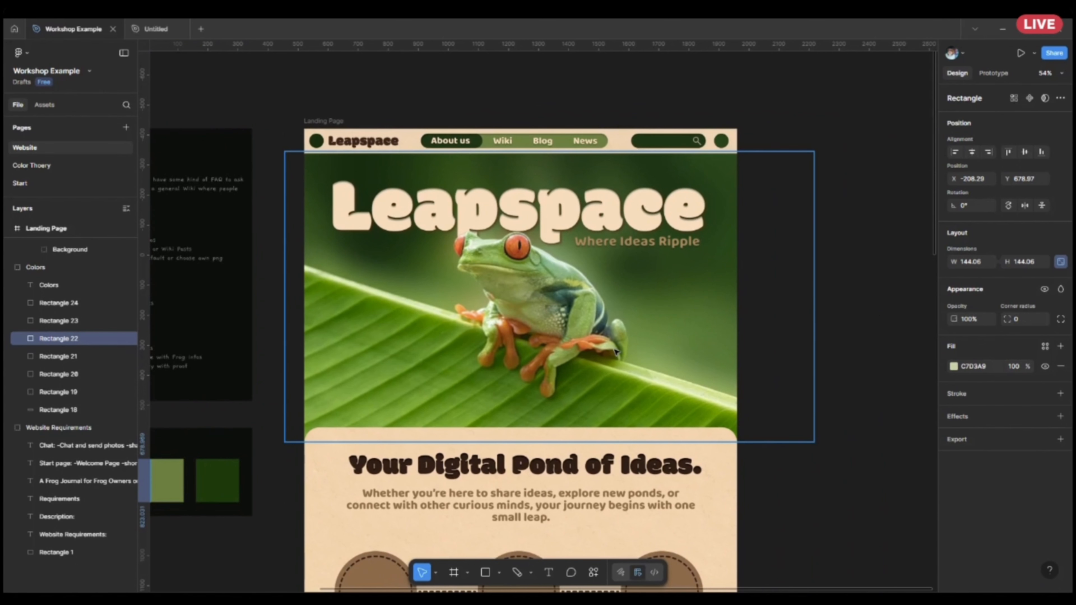
scroll(616, 351, "left", 6)
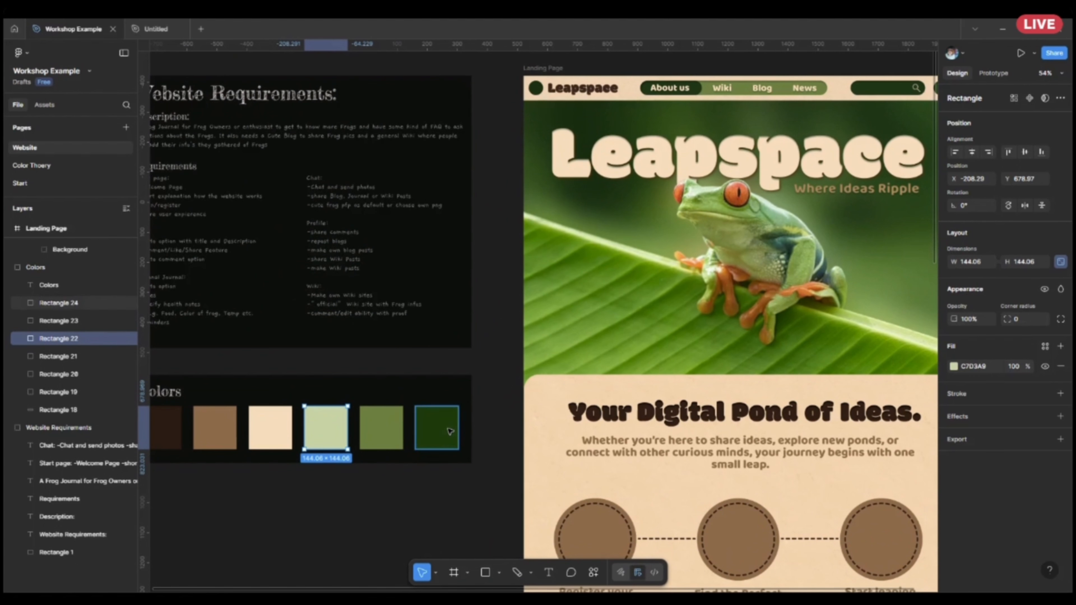
scroll(607, 415, "left", 4)
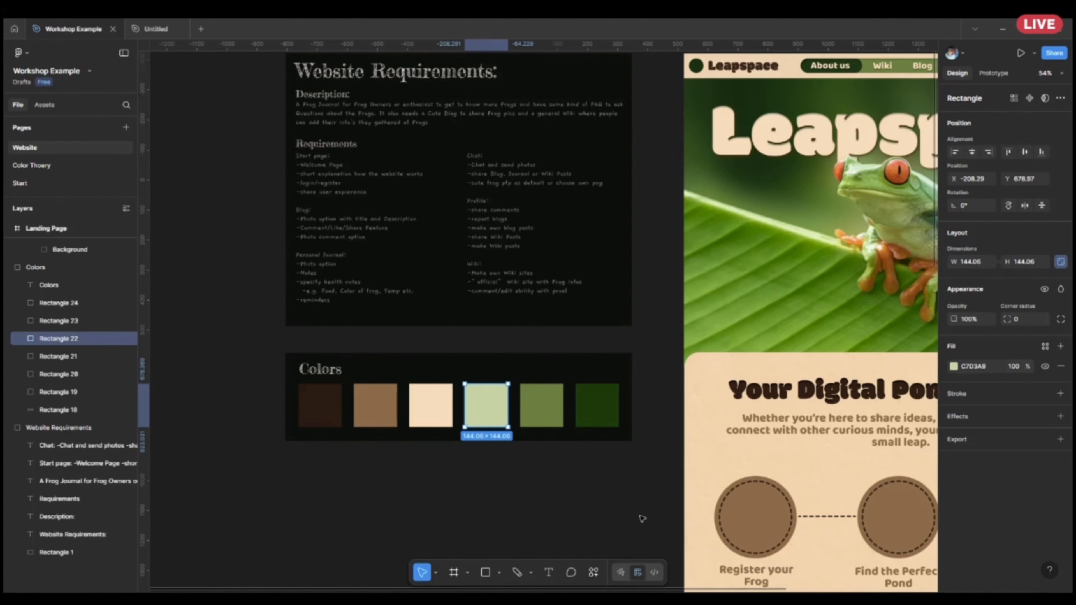
scroll(511, 378, "right", 10)
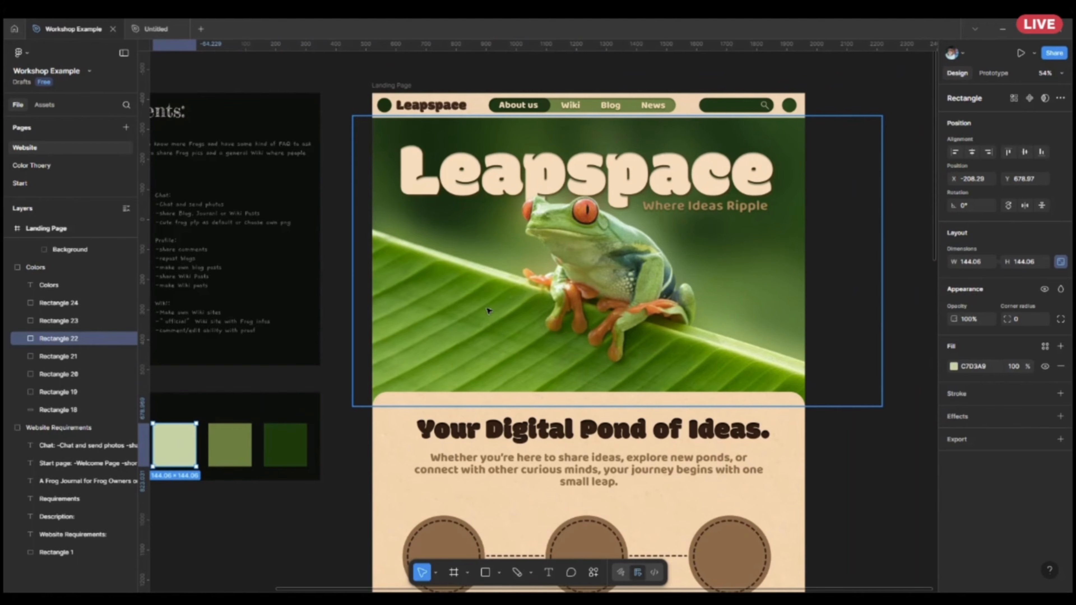
scroll(489, 311, "left", 3)
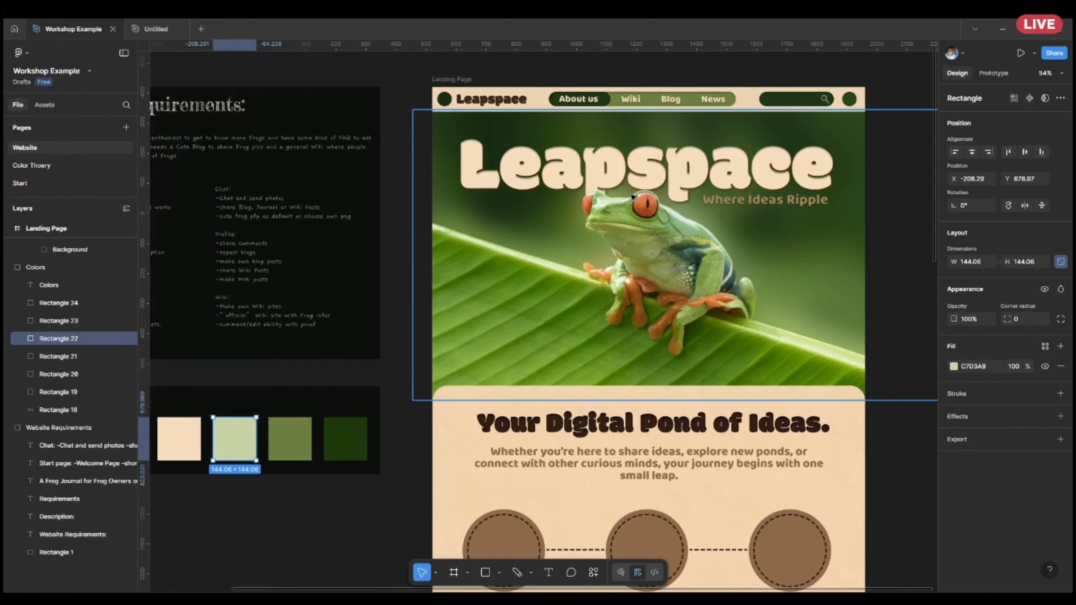
key("alt")
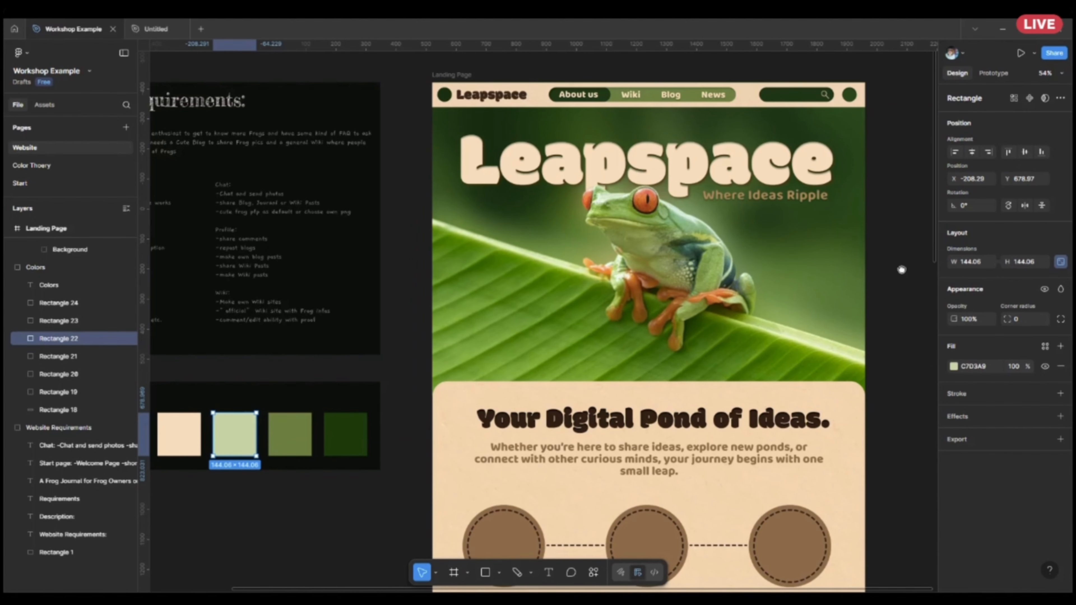
left_click_drag(900, 269, 846, 291)
scroll(862, 268, "up", 2)
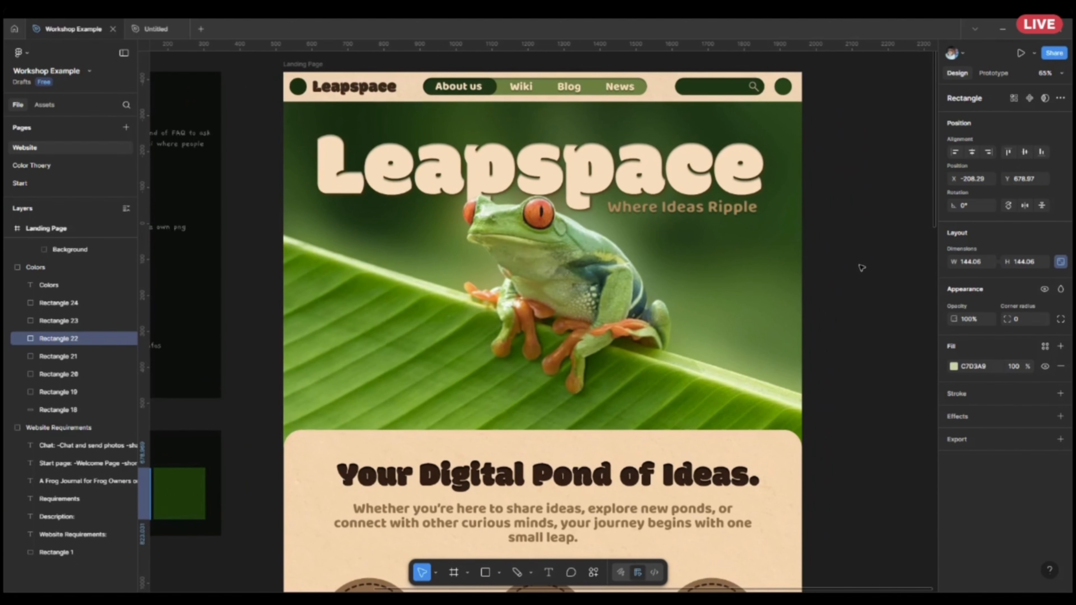
Examine how the palette's cream, brown and green tones are used from the Leapspace landing page's header through the Newest Wiki section.
scroll(862, 267, "down", 3)
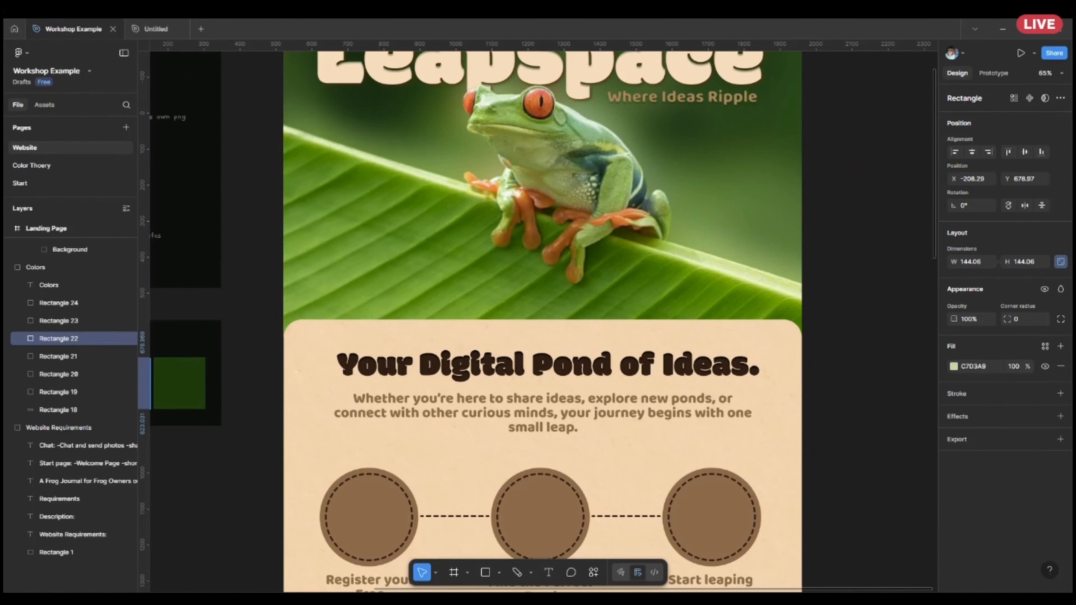
scroll(819, 386, "down", 6)
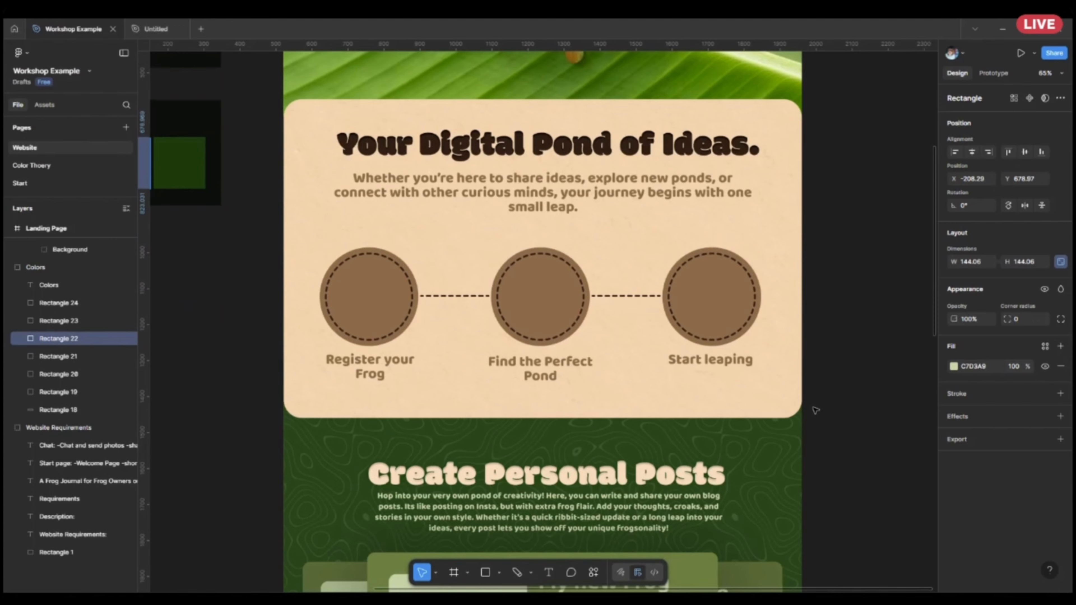
scroll(816, 410, "up", 10)
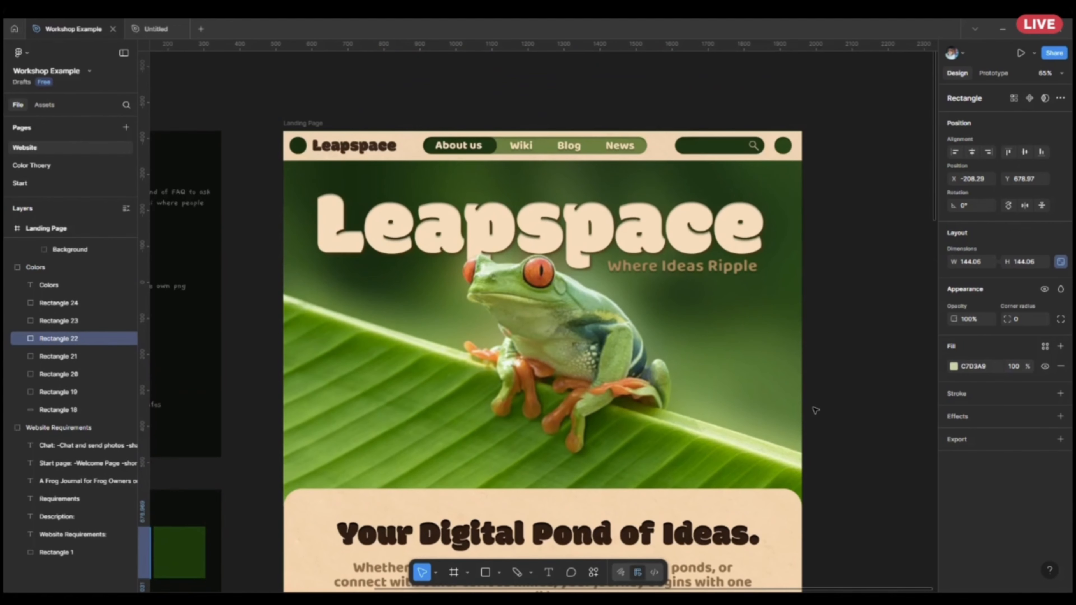
scroll(815, 410, "down", 1)
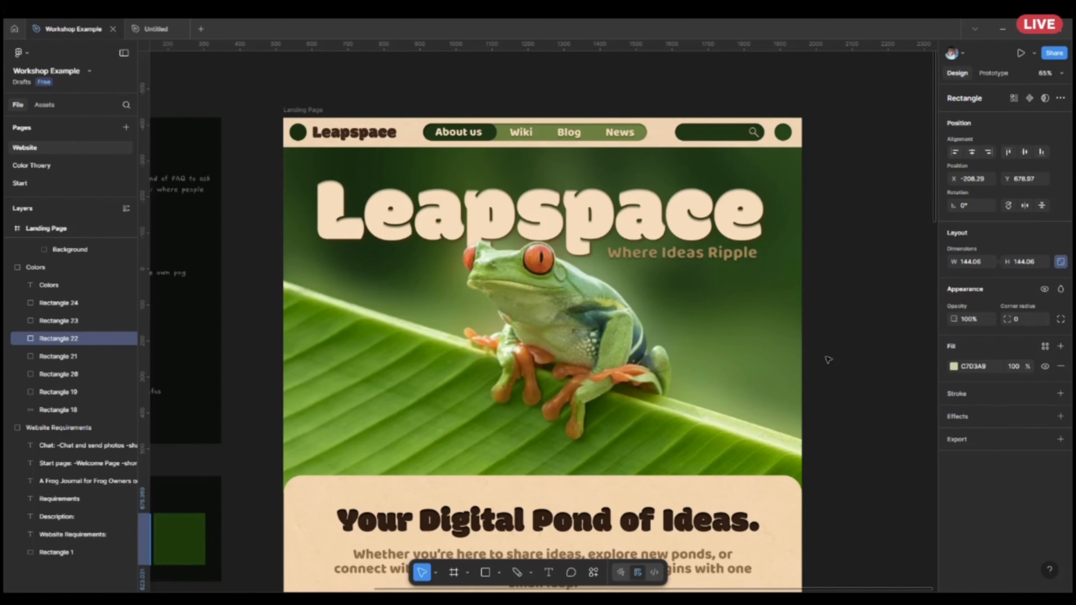
scroll(828, 360, "down", 15)
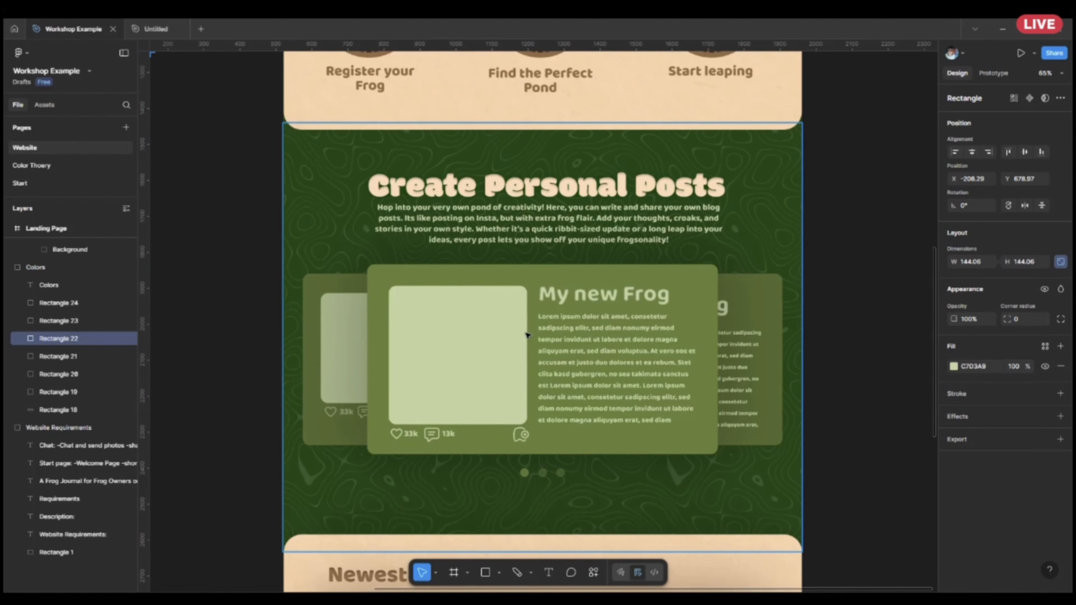
scroll(527, 334, "down", 5)
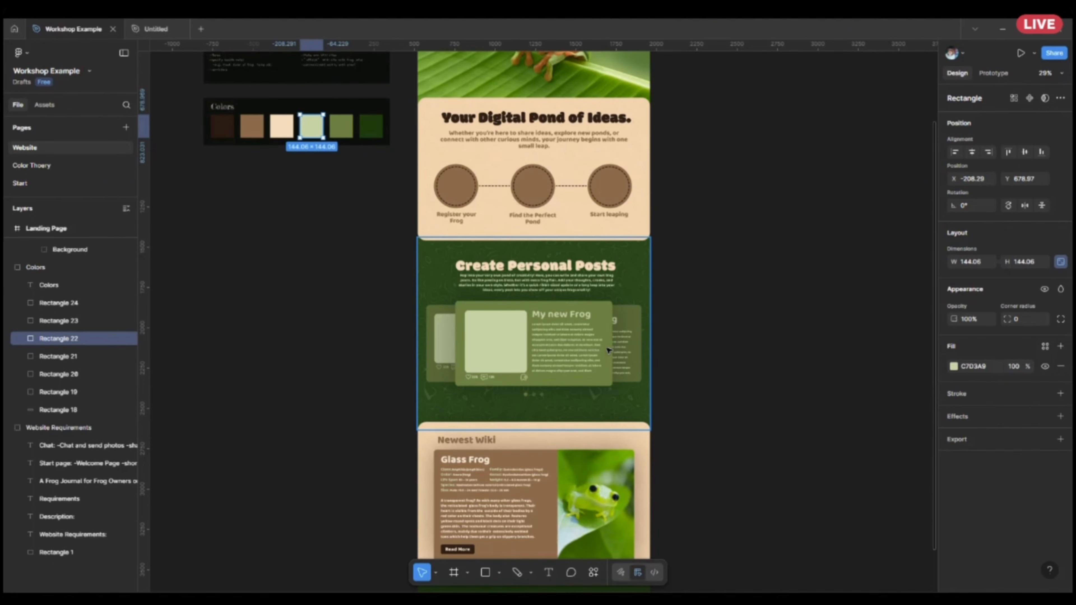
scroll(593, 349, "up", 4)
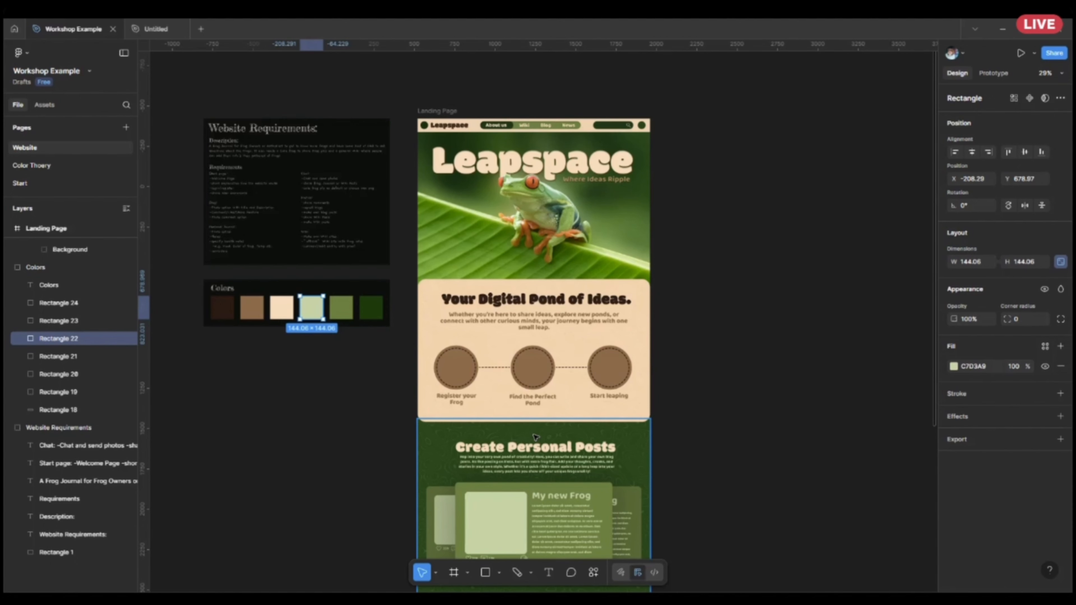
key("Right")
scroll(535, 437, "down", 6)
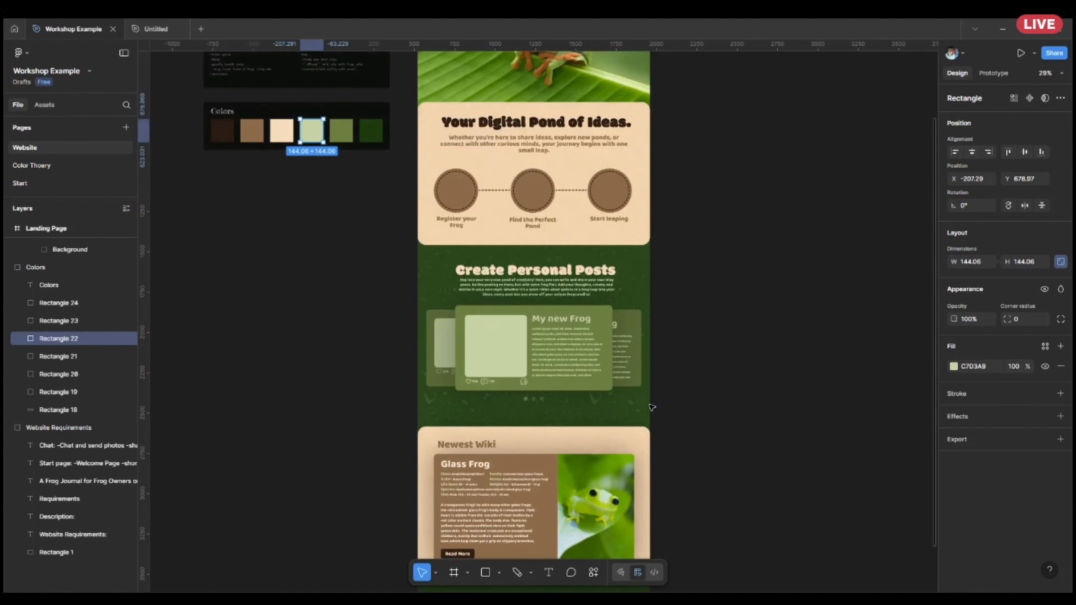
scroll(551, 449, "up", 5)
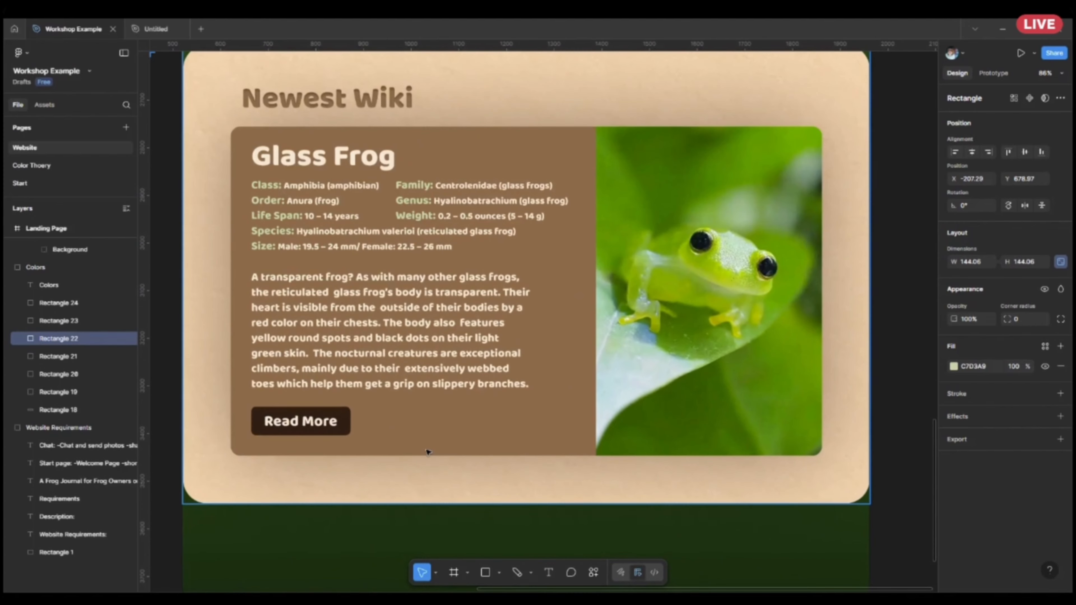
left_click_drag(428, 452, 532, 446)
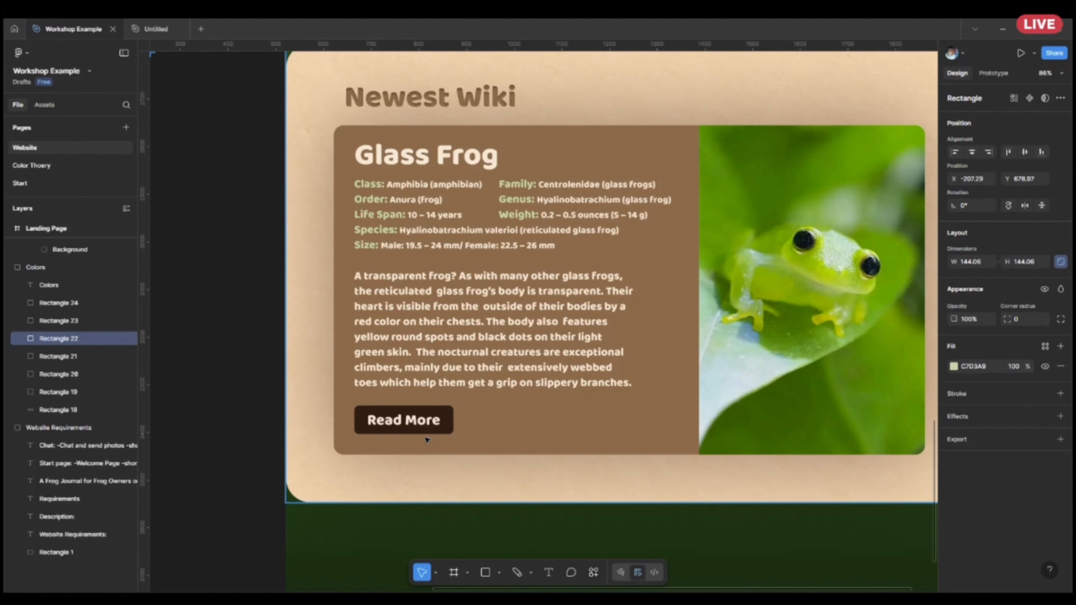
Toggle the colour contrast check for the light green swatch and darken its fill to 566531.
left_click(954, 367)
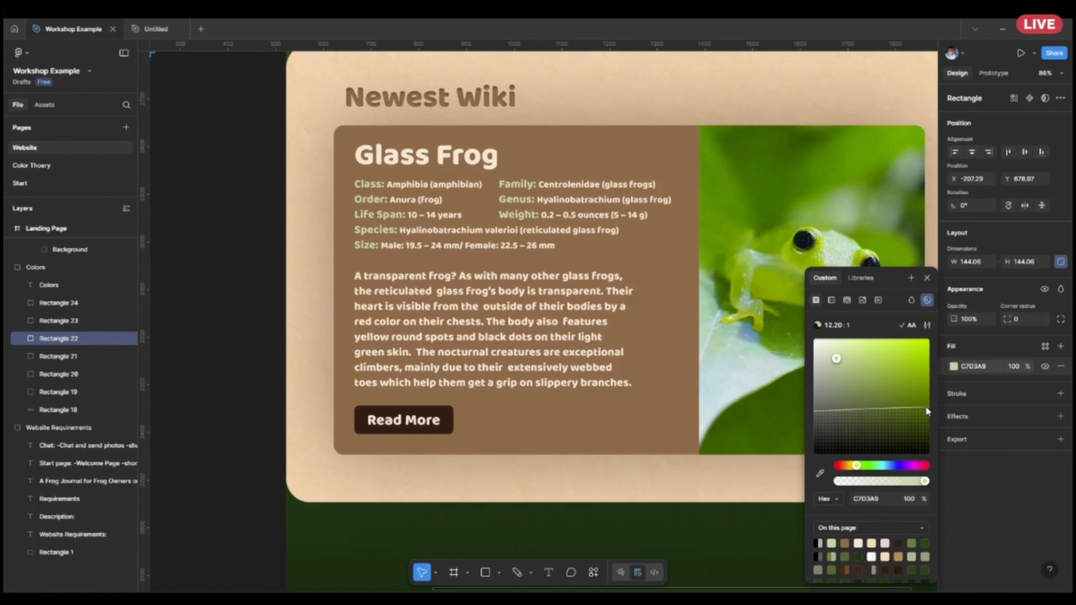
left_click(925, 303)
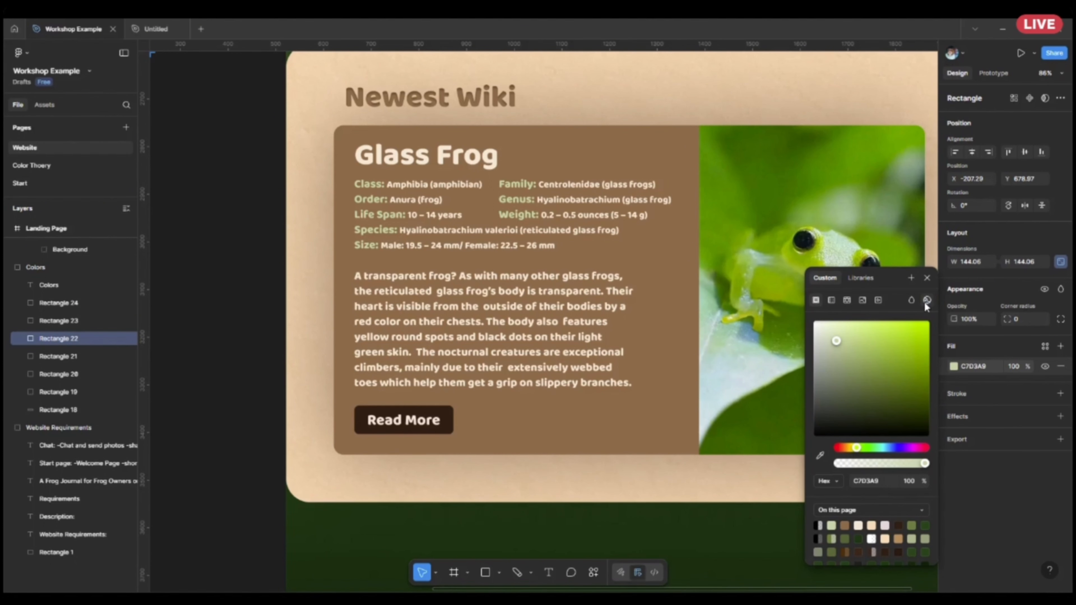
left_click(929, 302)
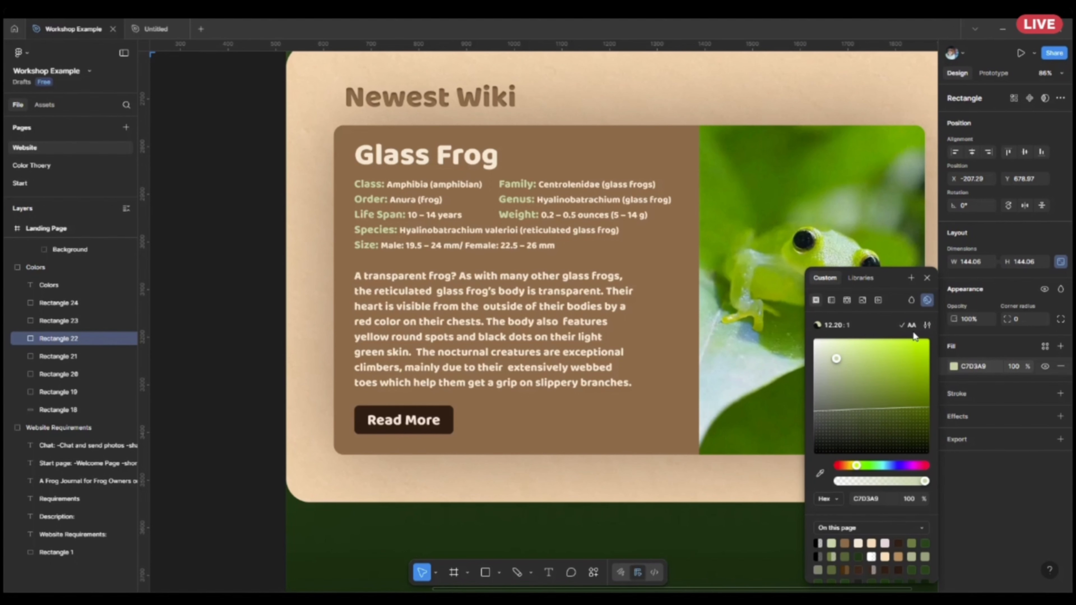
left_click_drag(845, 365, 873, 414)
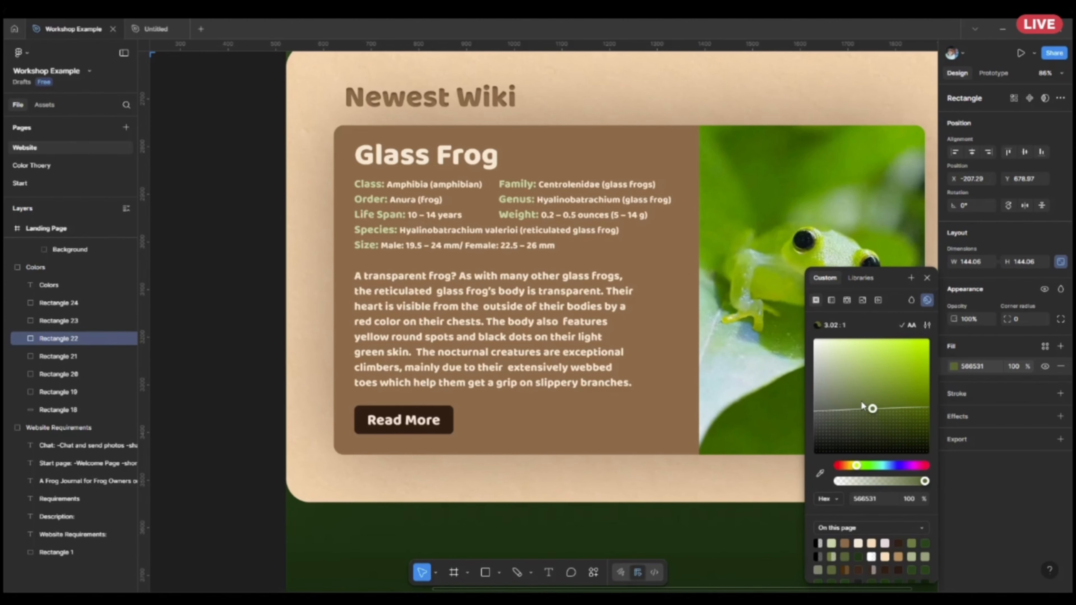
Add a text box about 383 × 122 reading "Hello World" in the green footer below the Newest Wiki section.
scroll(704, 433, "down", 5)
scroll(724, 498, "up", 6)
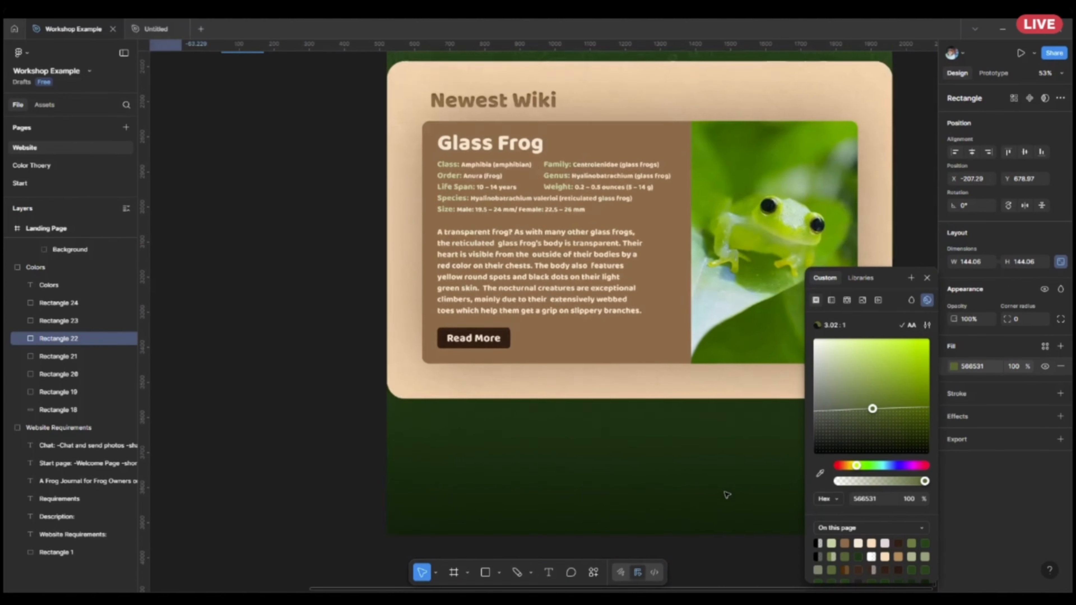
left_click(549, 573)
left_click_drag(454, 350, 717, 433)
type("Hekl")
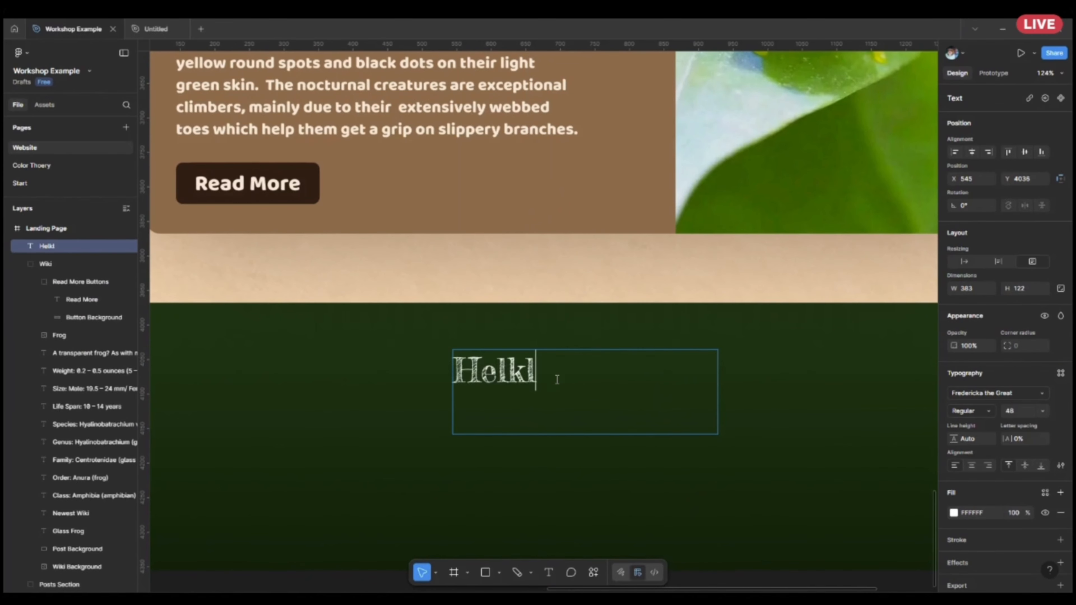
key("BackSpace")
key("BackSpace")
type("llo World")
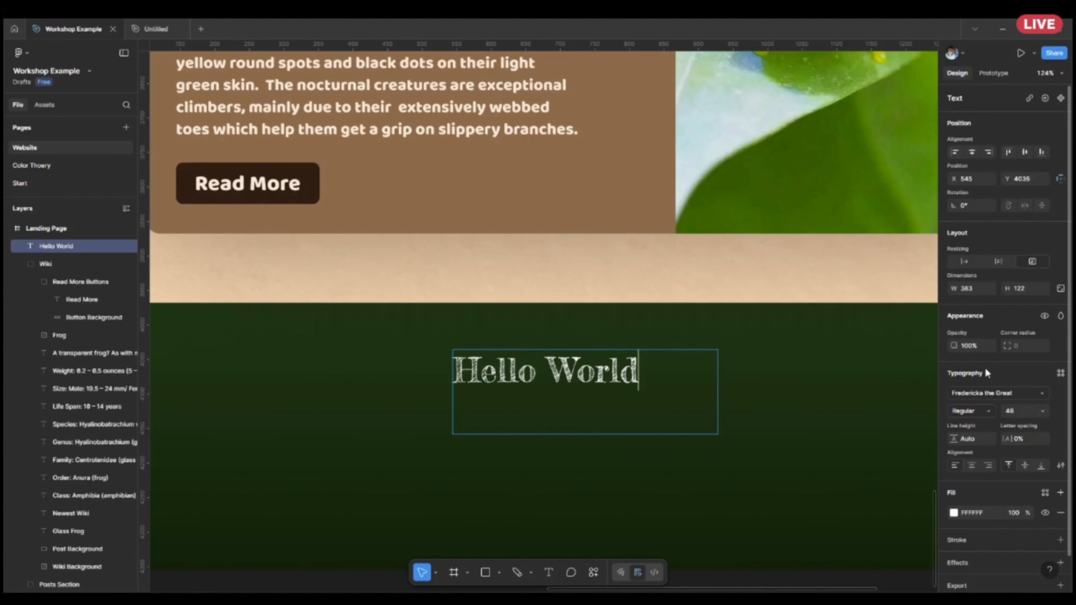
Set the Hello World text's font to Francois One.
left_click(987, 394)
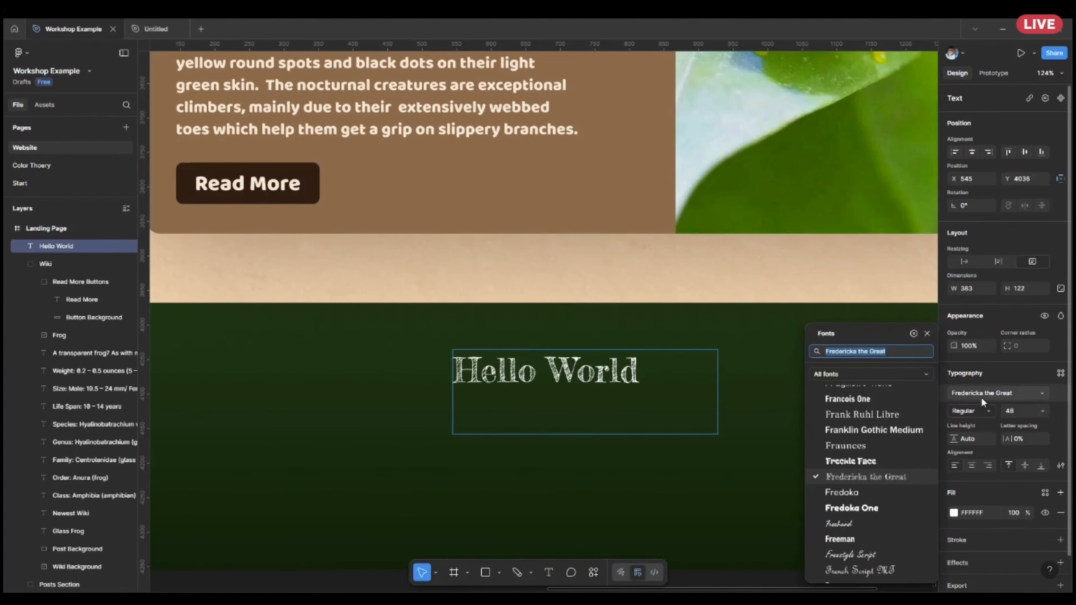
left_click(878, 436)
key("Escape")
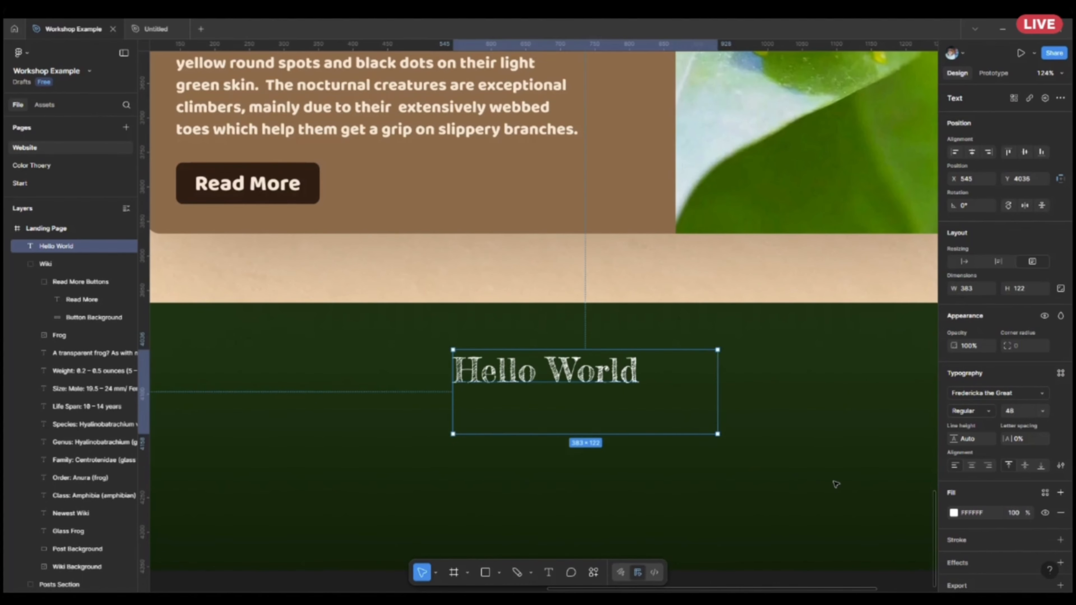
left_click(980, 393)
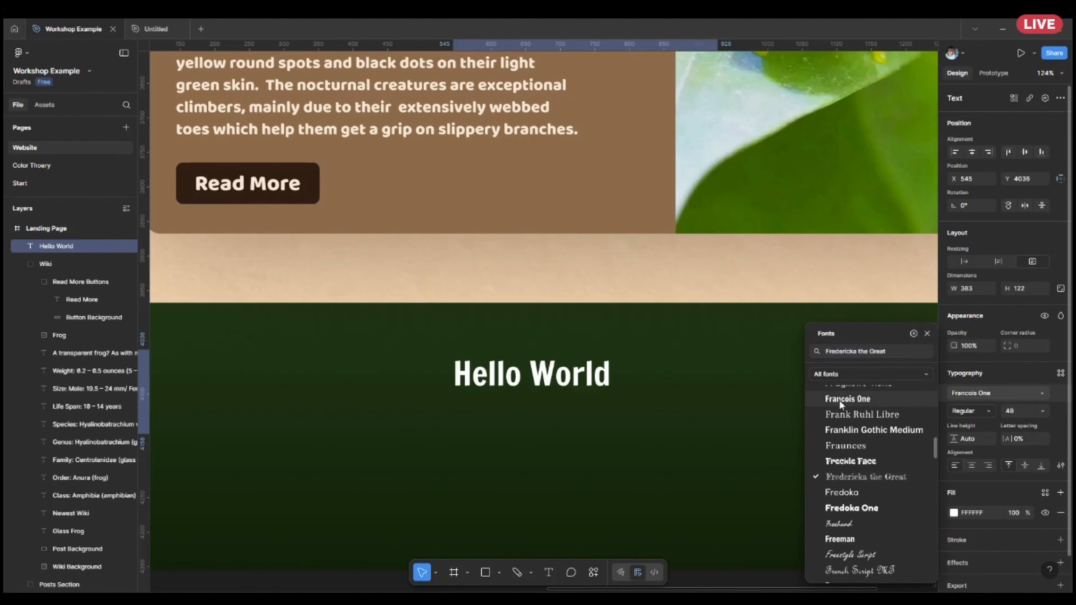
left_click(839, 399)
Try the Hello World text over the cream border and the brown Glass Frog card to check its fill's contrast.
left_click(955, 513)
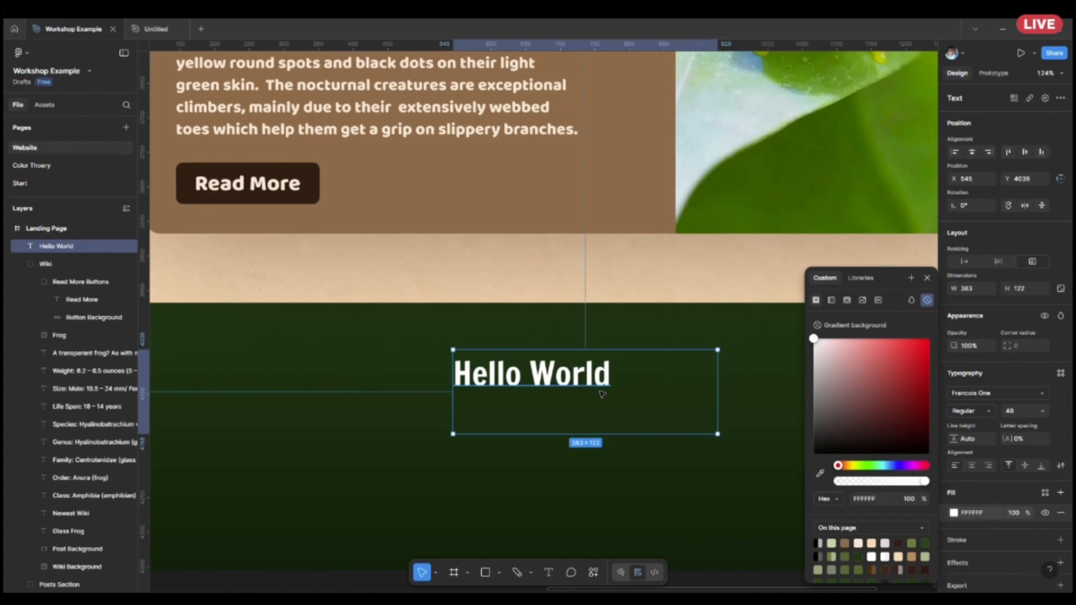
scroll(636, 387, "down", 5)
scroll(567, 263, "down", 5)
left_click_drag(567, 263, 590, 219)
scroll(587, 214, "up", 5)
scroll(598, 331, "up", 2)
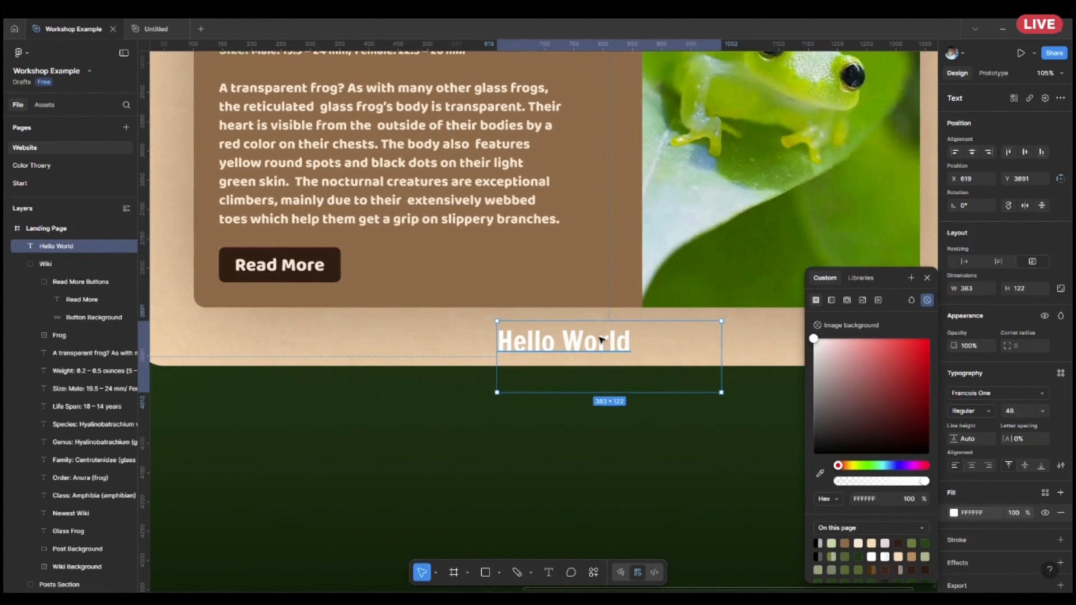
left_click_drag(591, 348, 564, 280)
left_click(587, 374)
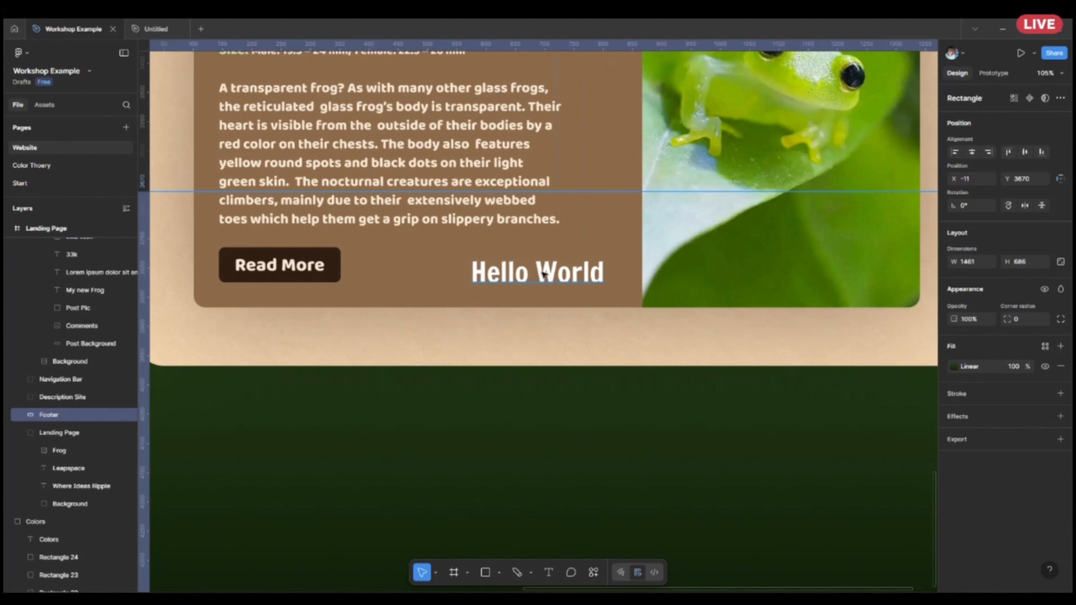
left_click(545, 278)
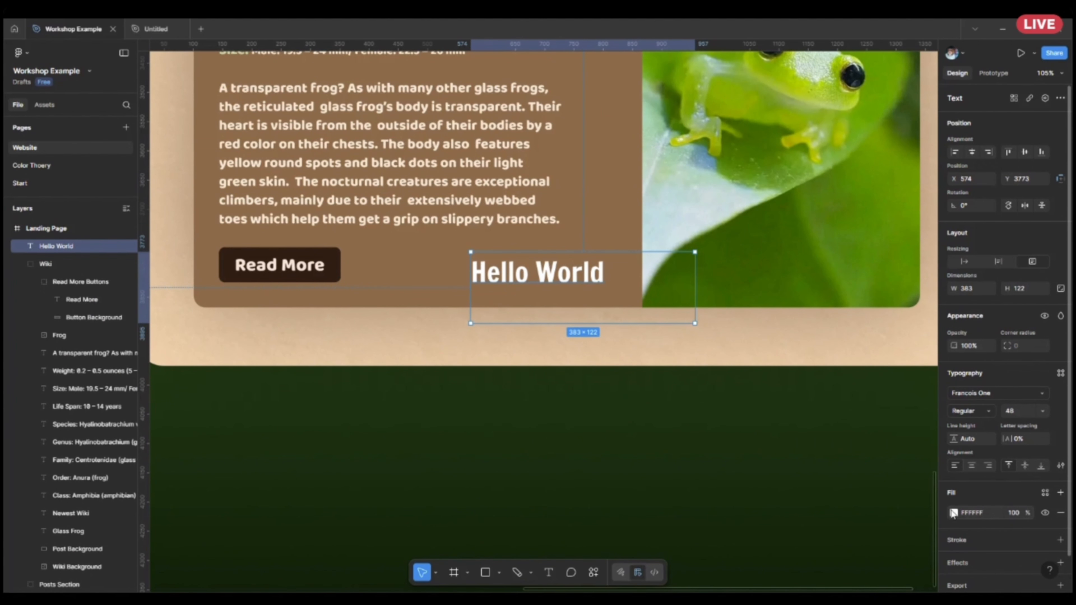
left_click(954, 513)
scroll(686, 226, "down", 5)
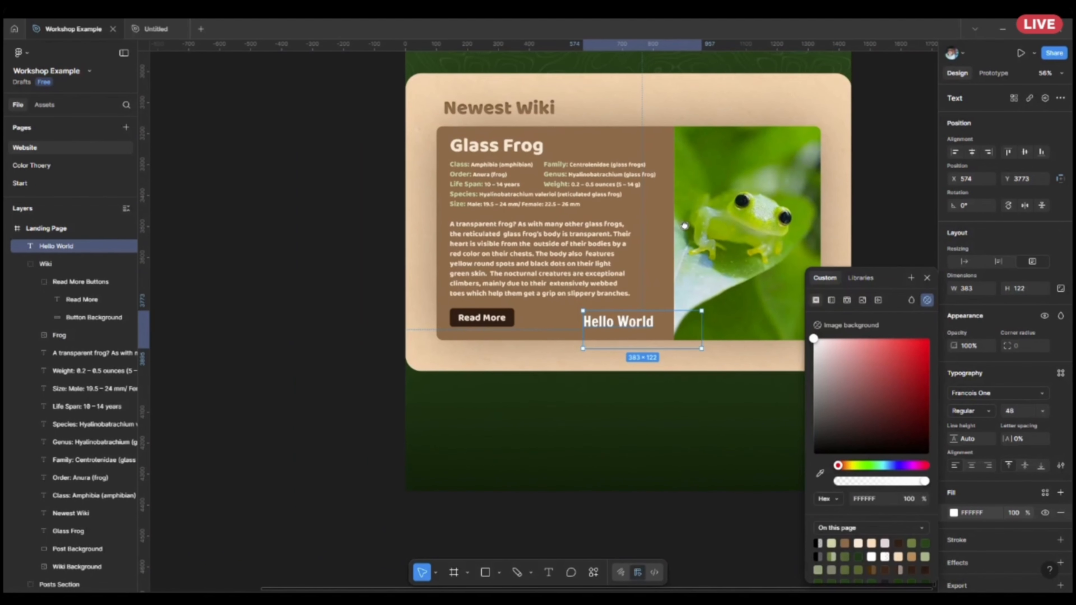
Move the Hello World text out of the landing page onto the empty canvas above its header.
left_click_drag(685, 226, 576, 395)
left_click_drag(524, 492, 784, 151)
scroll(633, 183, "up", 12)
scroll(636, 194, "up", 6)
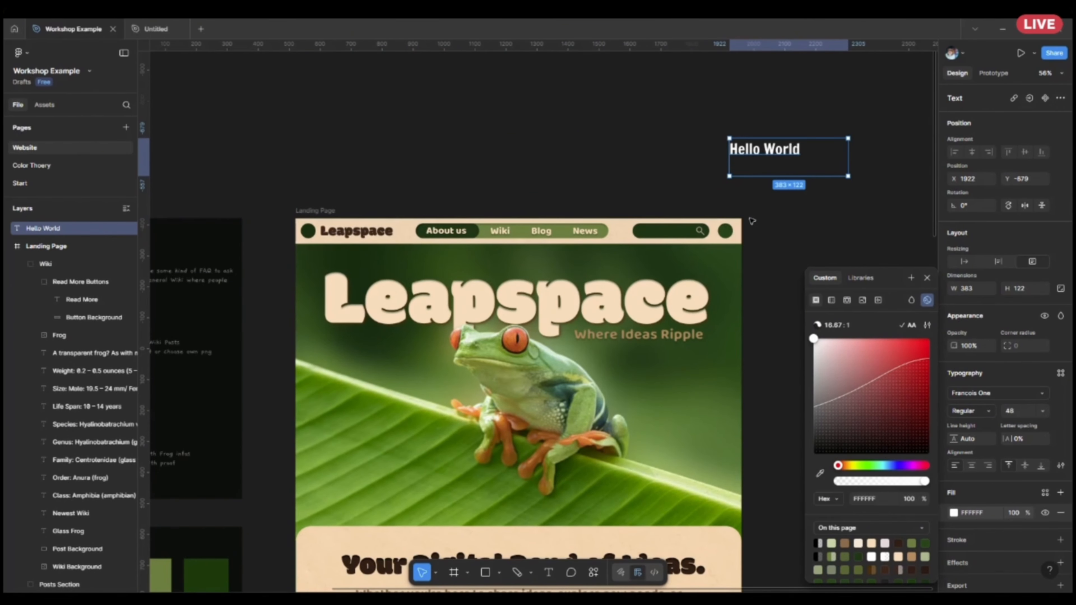
Draw a rectangle about 619 × 342 beside the Hello World text and fill it with the page's dark brown 321E14.
scroll(752, 221, "right", 6)
left_click(486, 572)
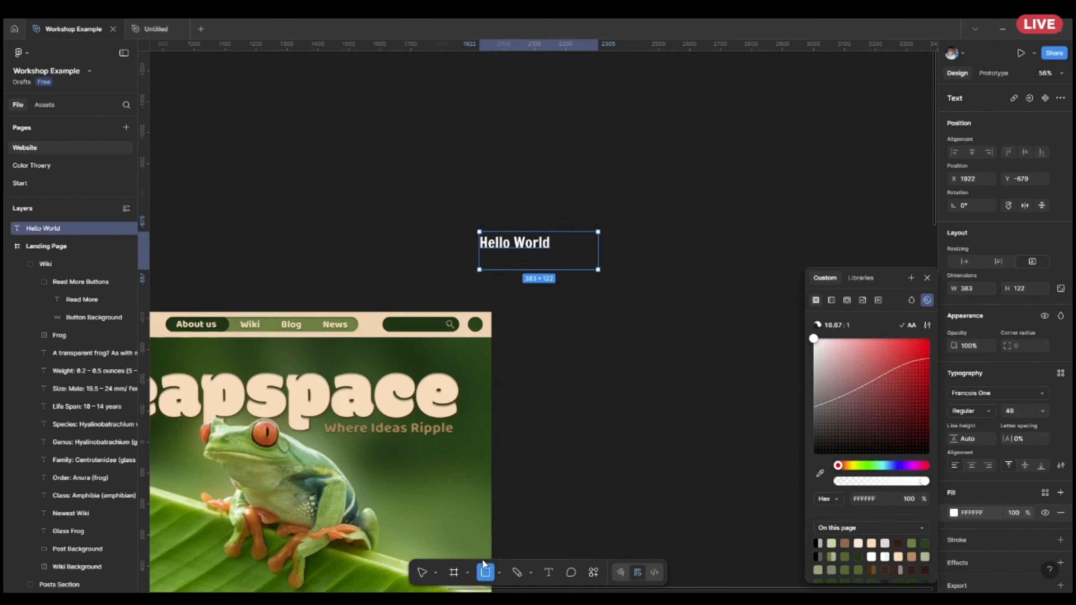
left_click_drag(545, 142, 738, 248)
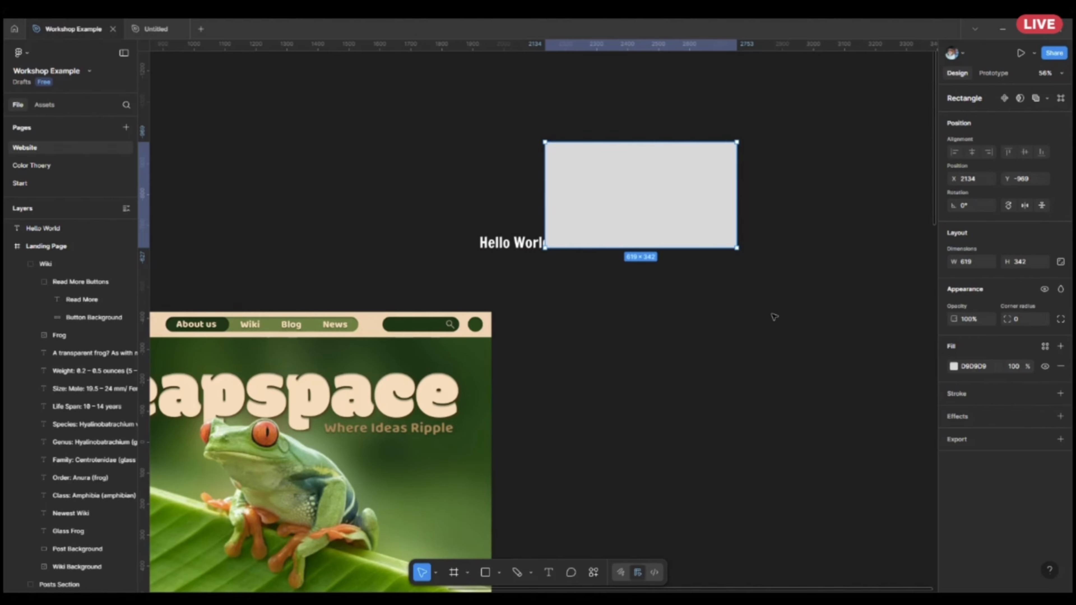
scroll(775, 316, "up", 5)
scroll(776, 505, "up", 4)
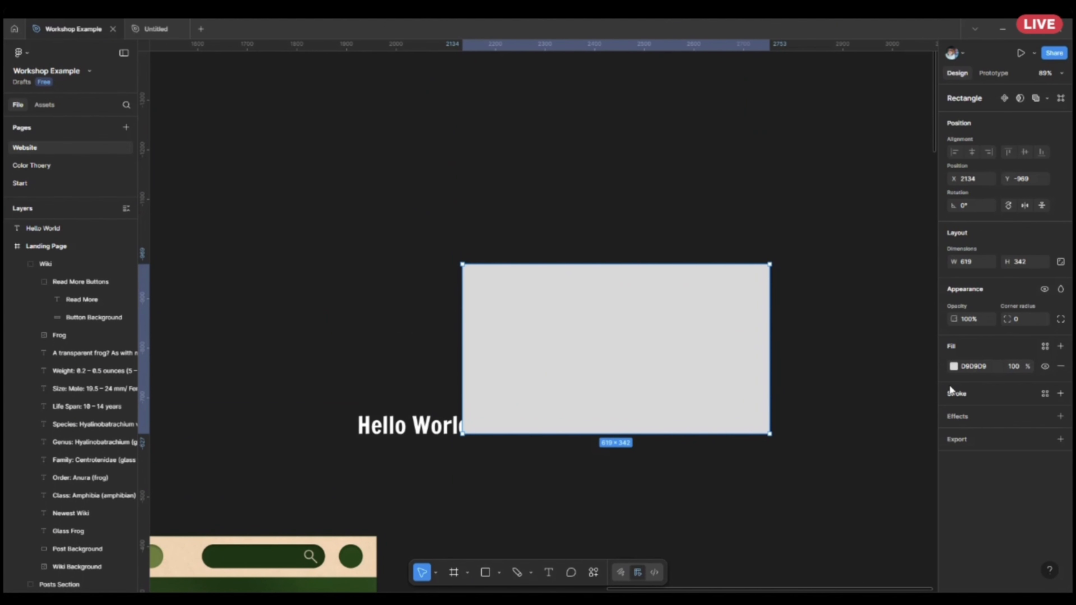
left_click(954, 367)
left_click_drag(920, 350, 882, 414)
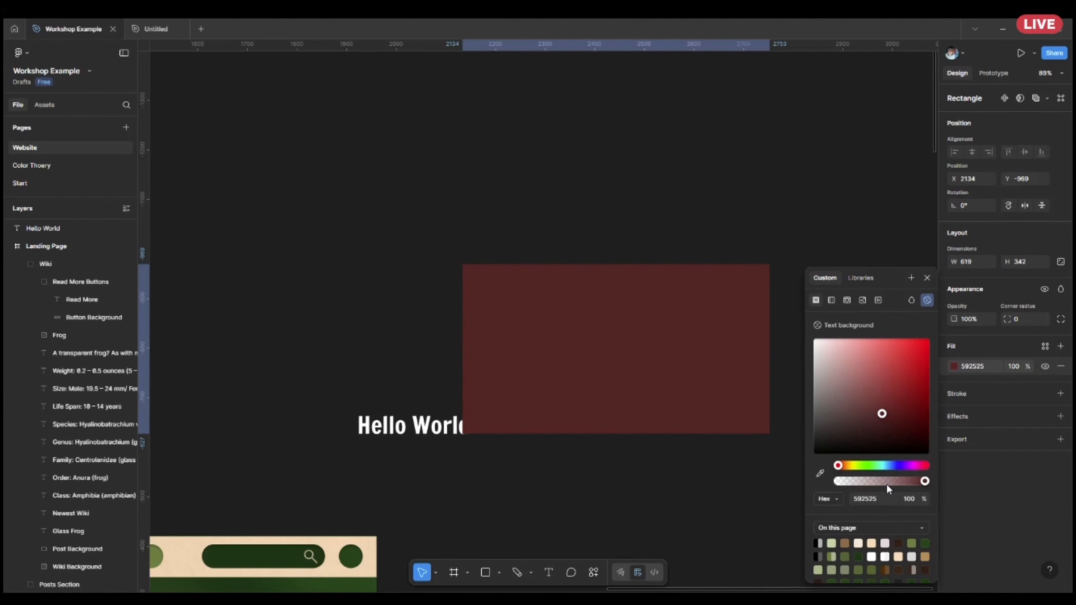
left_click(899, 544)
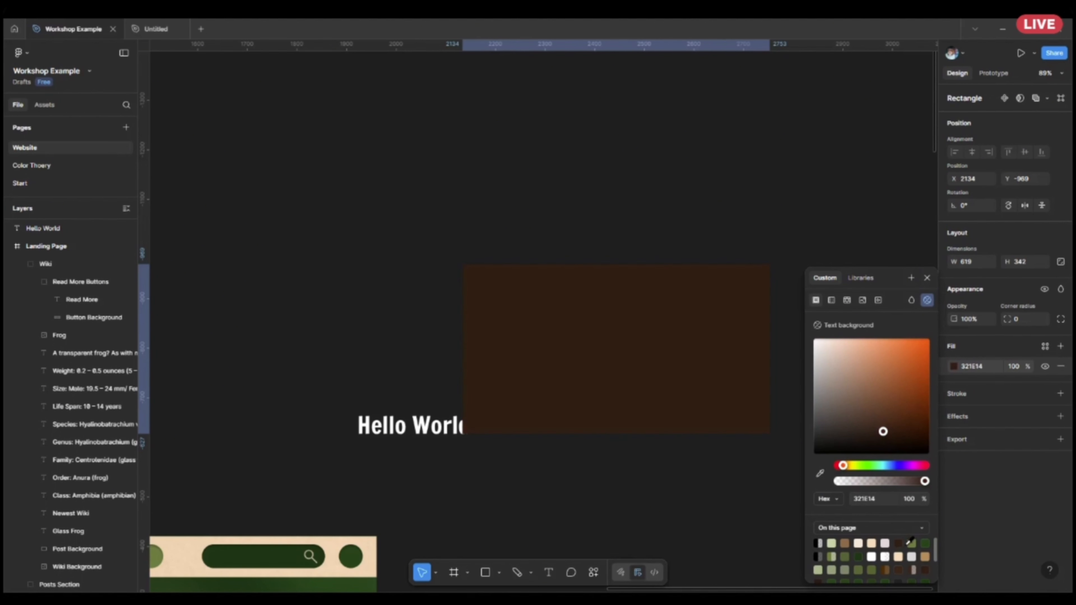
Move the Hello World text over the dark brown rectangle and place it in front.
left_click(479, 464)
left_click_drag(399, 423, 602, 363)
right_click(363, 444)
left_click(407, 318)
scroll(626, 352, "up", 3)
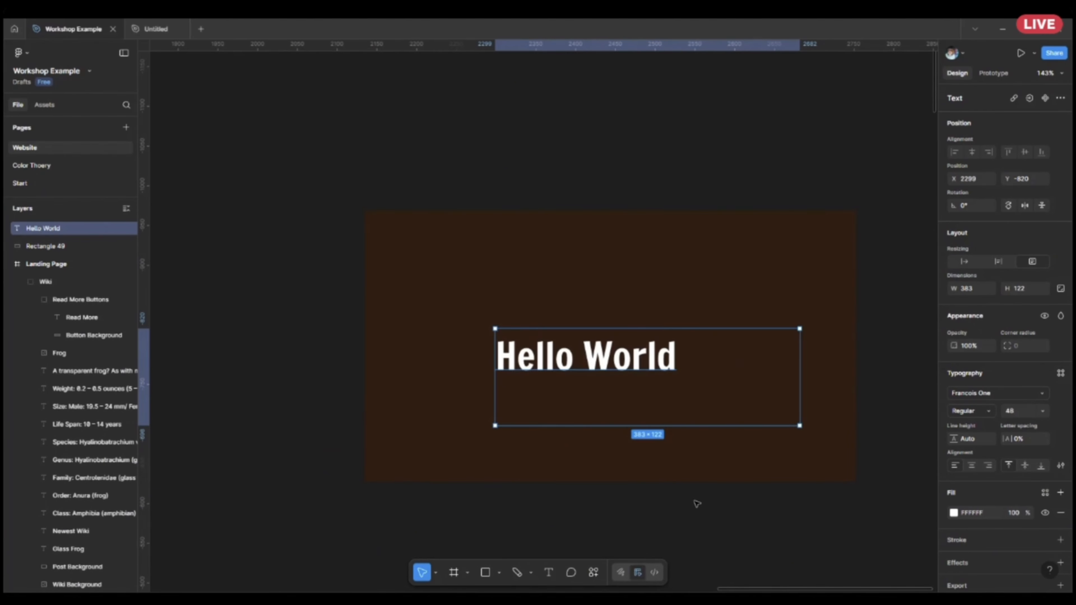
Change the Hello World text's fill to a dark maroon tone below the contrast checker's limit against the brown rectangle.
left_click(721, 527)
left_click(645, 372)
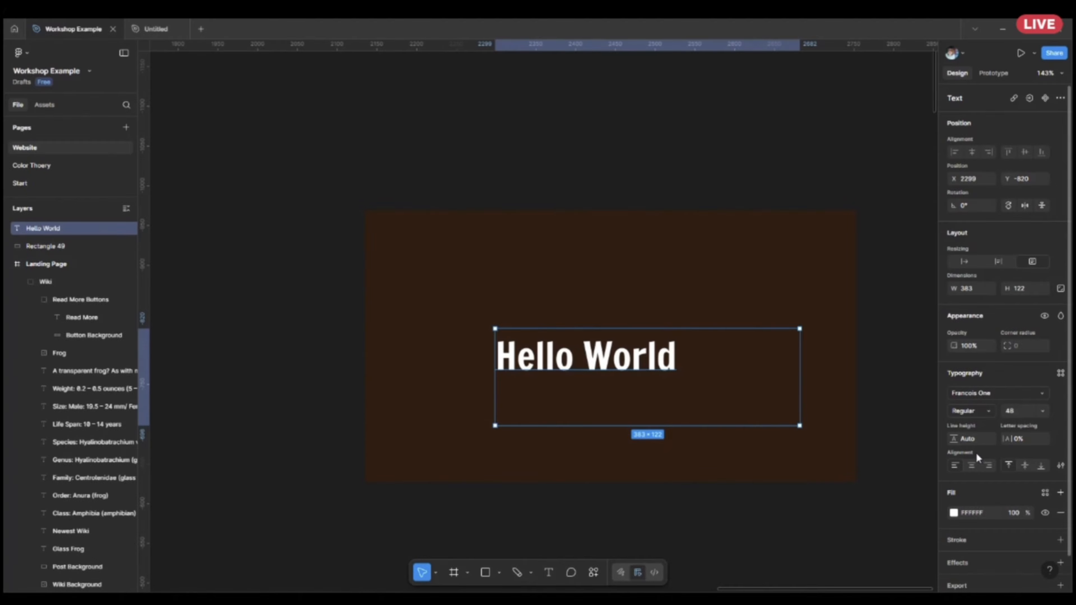
left_click(954, 513)
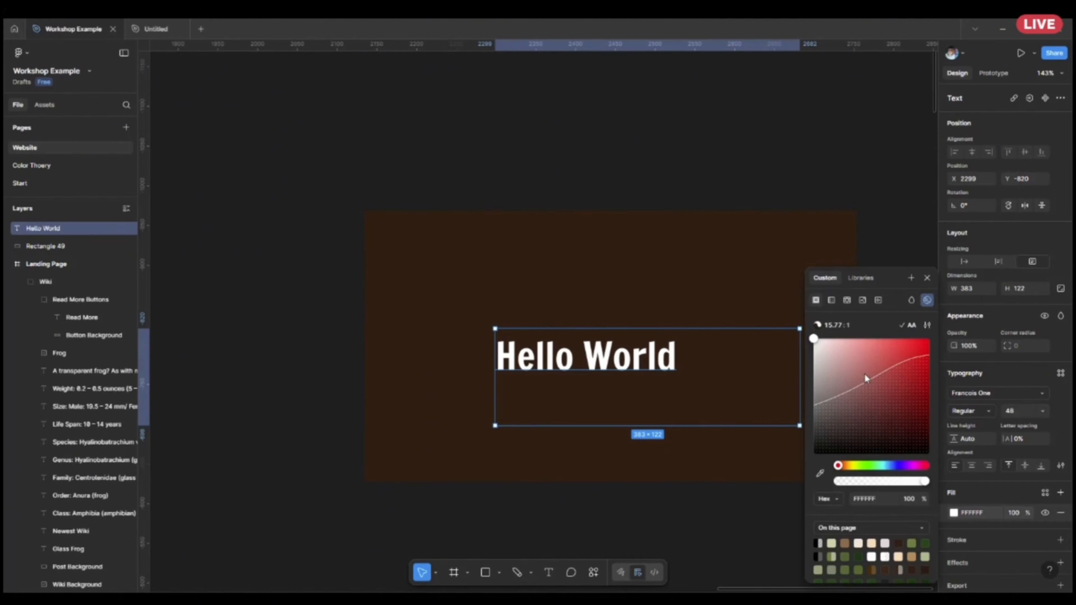
left_click_drag(865, 374, 863, 427)
left_click(700, 522)
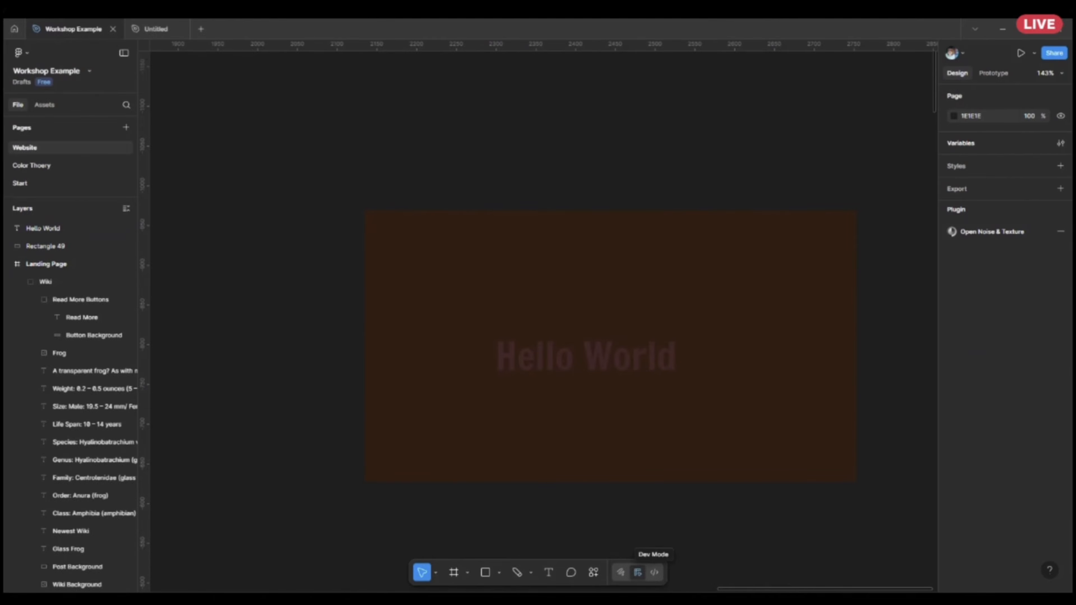
Use the contrast checker's automatic correction to bring the Hello World text's fill to the AA-compliant tone 886464 against the brown rectangle.
left_click(634, 366)
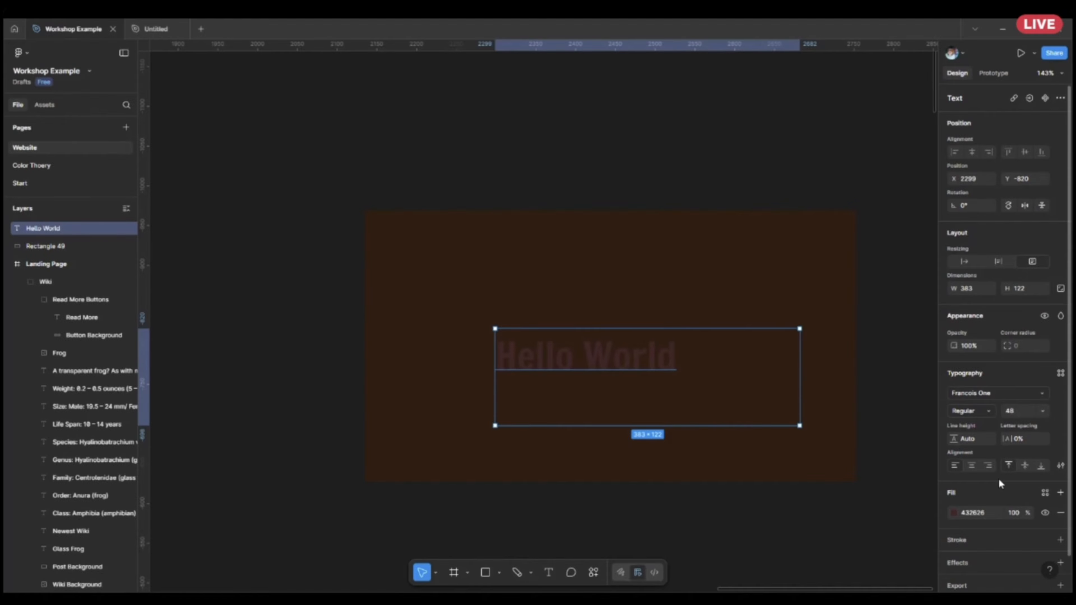
left_click(954, 513)
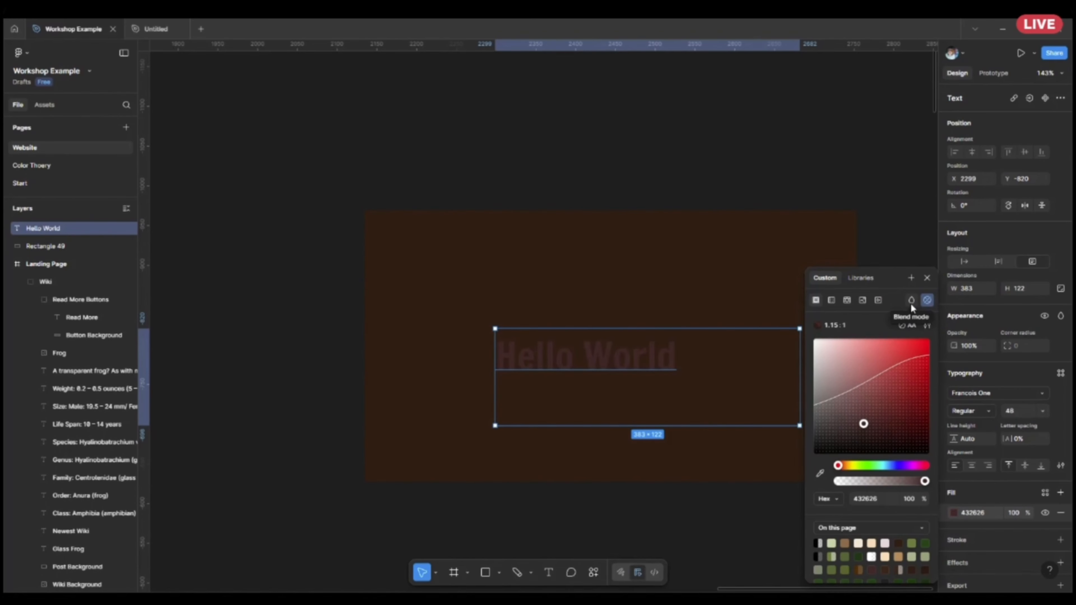
left_click(902, 327)
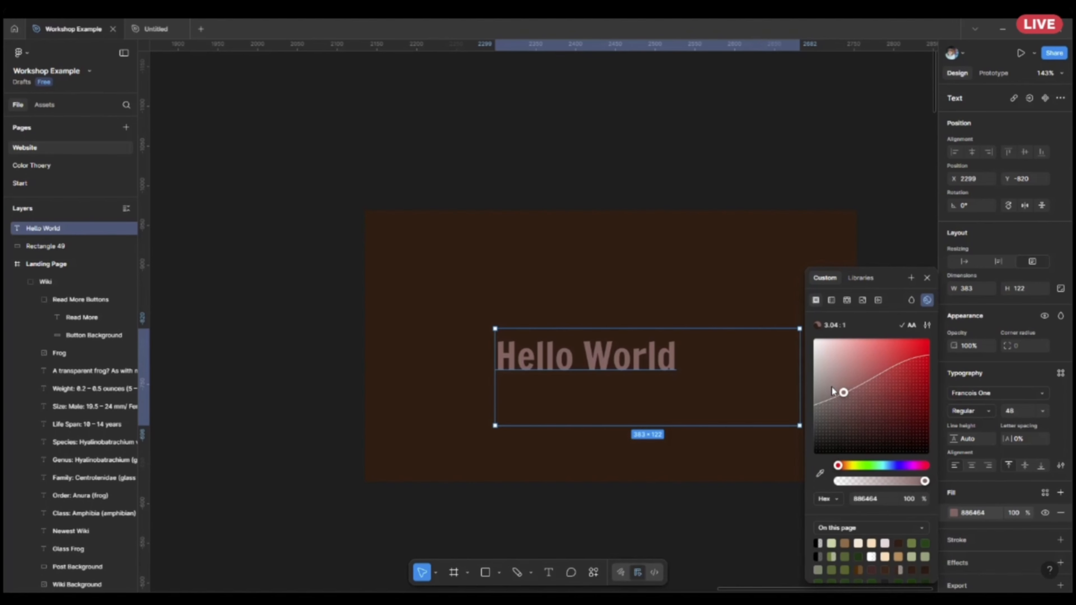
Try a brighter red and an orange hue for the Hello World text's fill, and darken it to 403420, below the contrast limit.
left_click_drag(843, 392, 871, 376)
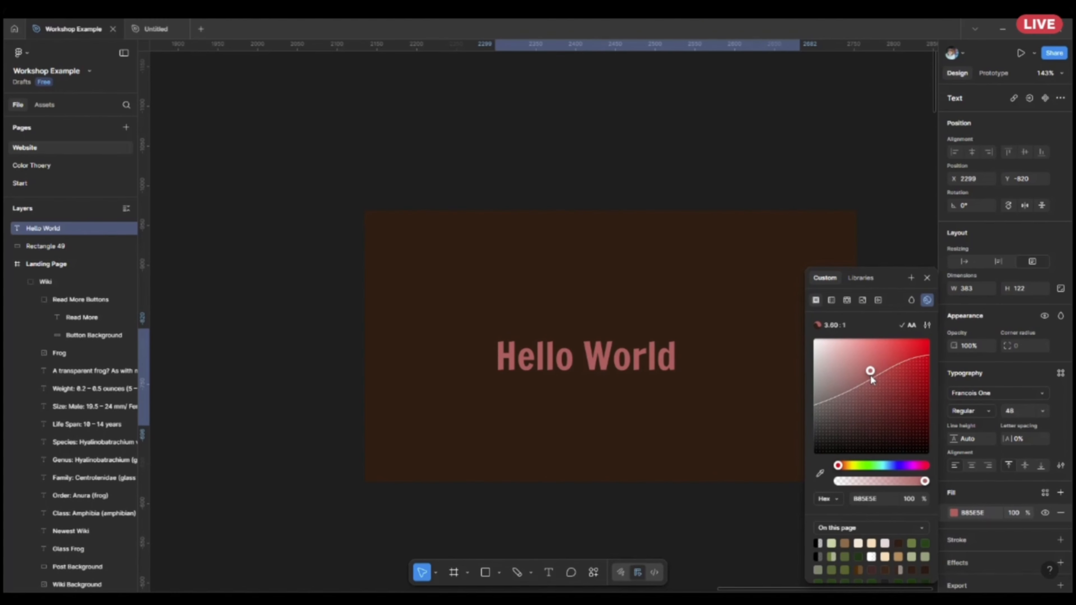
mouse_move(839, 466)
left_mouse_down()
mouse_move(923, 466)
mouse_move(845, 478)
left_mouse_up()
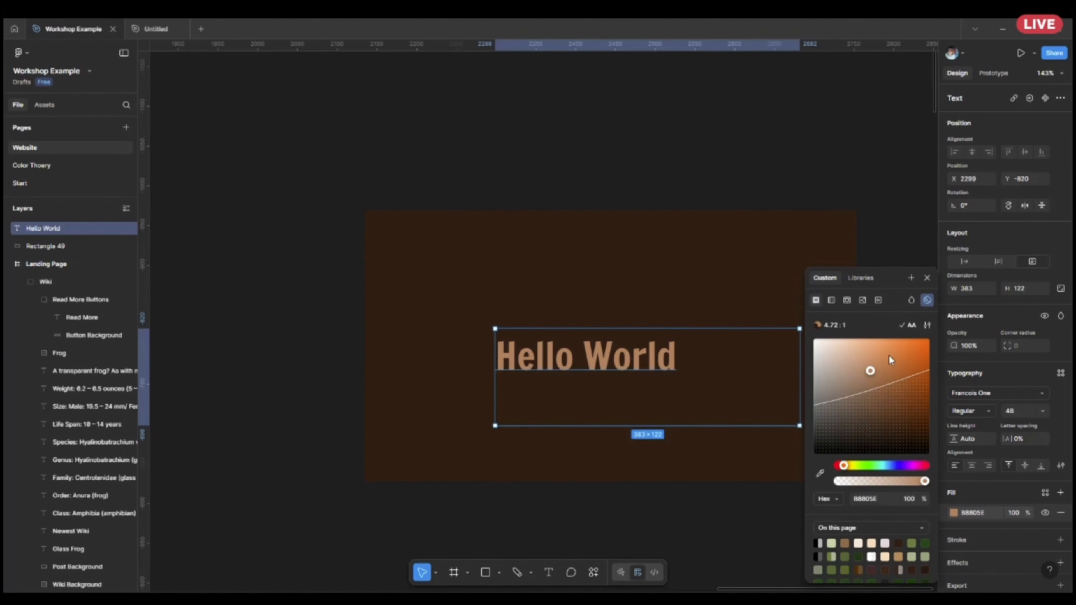
left_click_drag(890, 356, 849, 430)
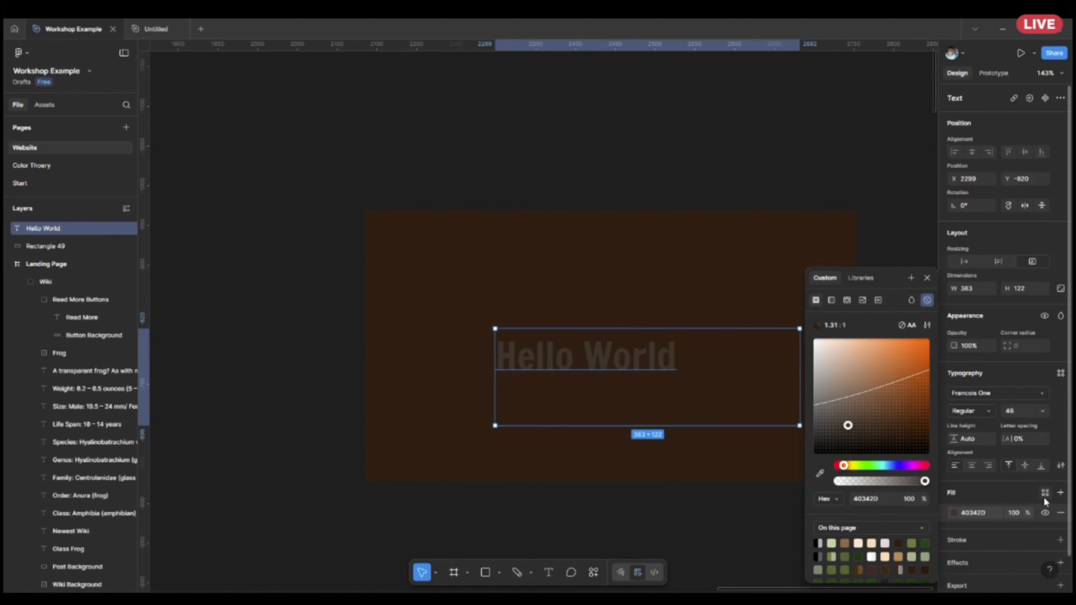
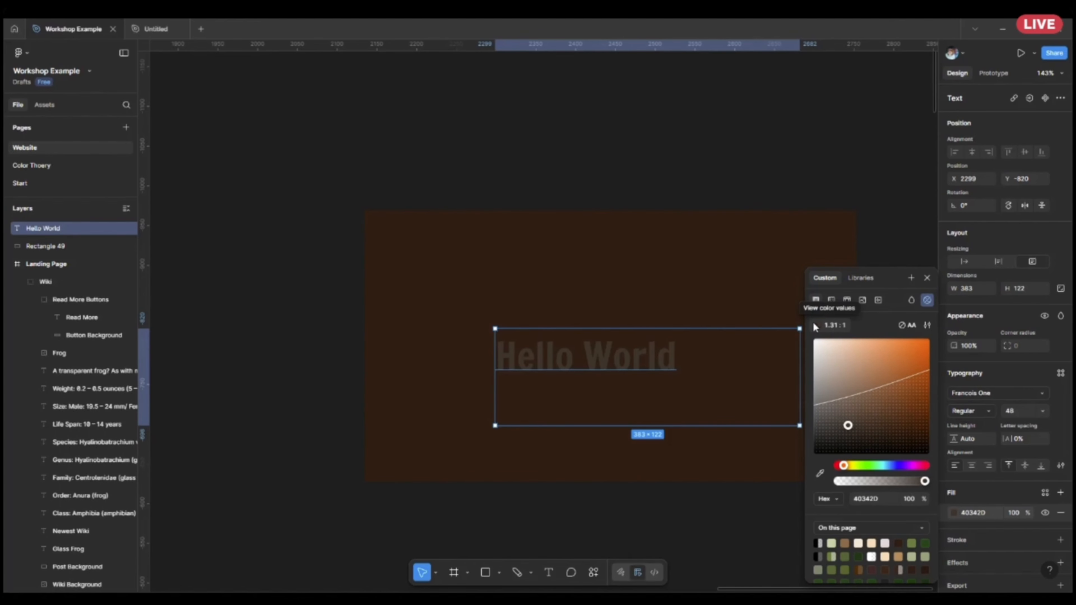
Lighten the Hello World text's fill to the pale orange EFB18A, above the AA contrast limit against the brown rectangle.
left_click_drag(871, 406, 864, 351)
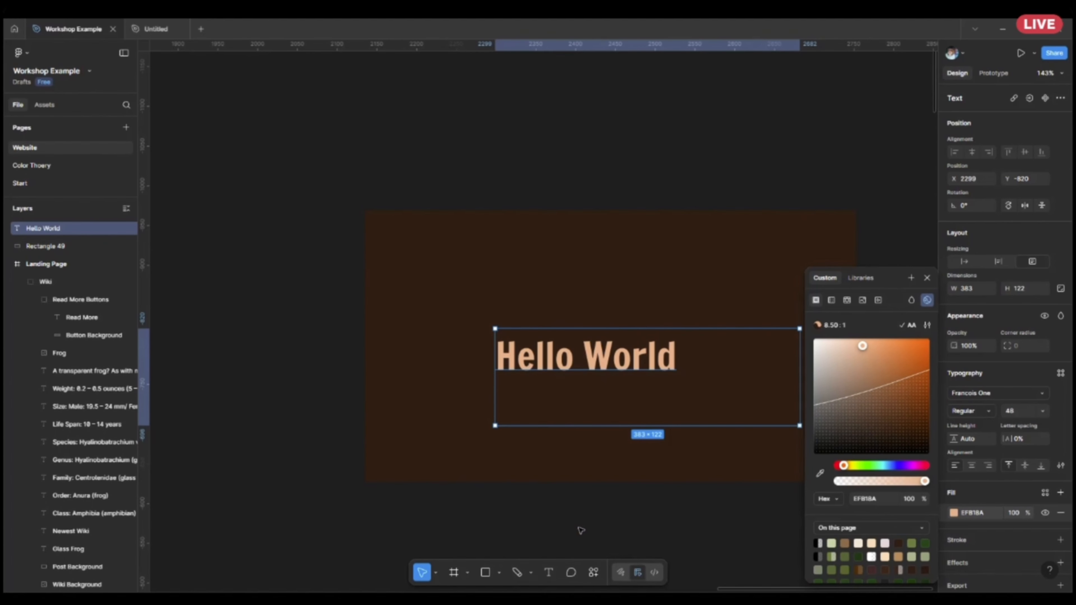
scroll(704, 498, "down", 5)
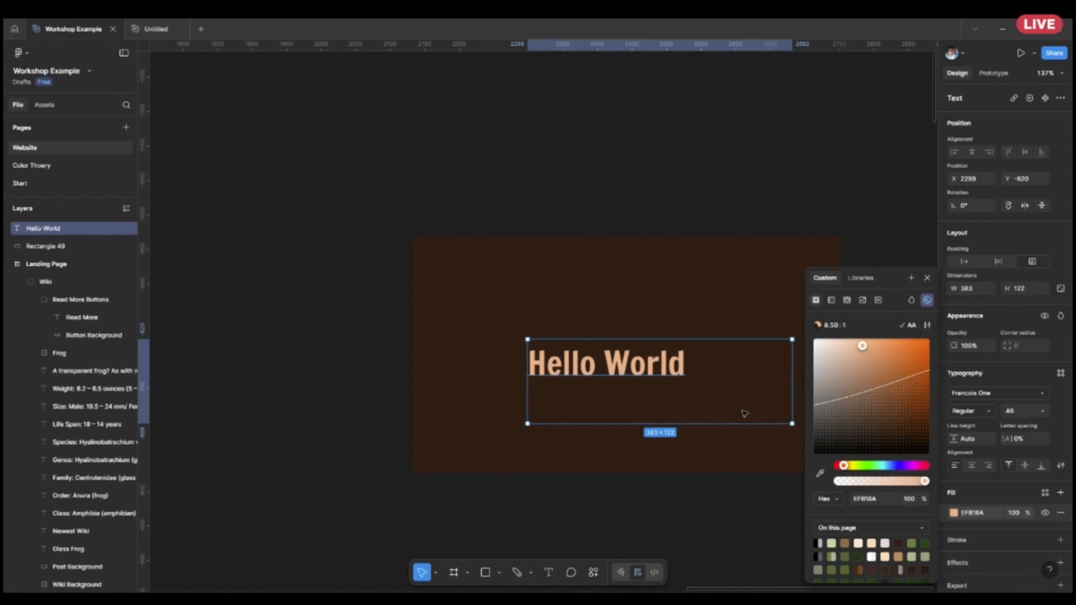
left_click(744, 491)
scroll(678, 475, "right", 3)
scroll(601, 458, "up", 3)
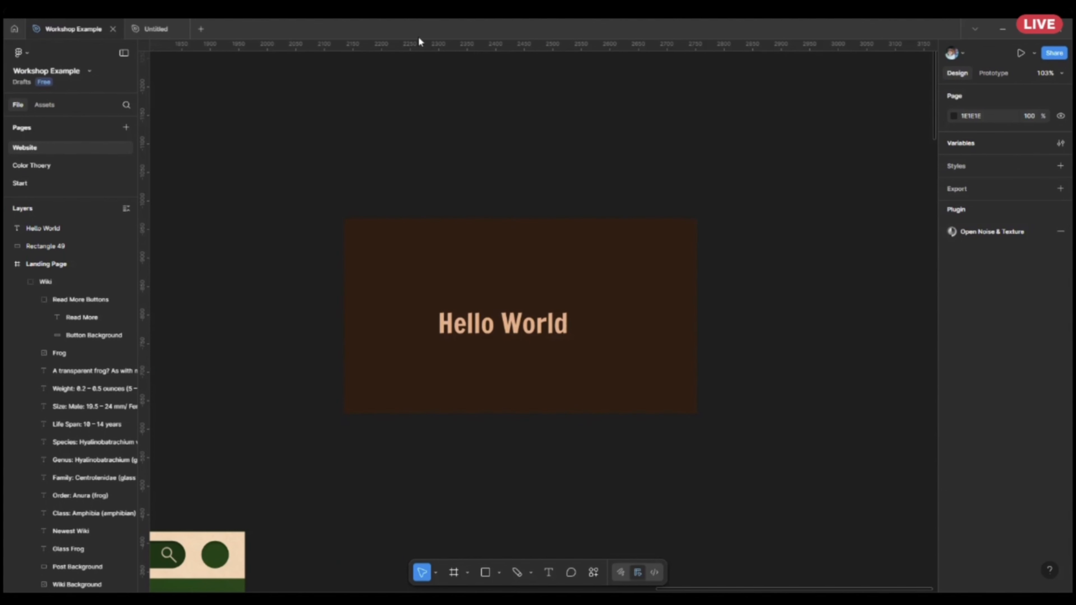
scroll(524, 430, "down", 3)
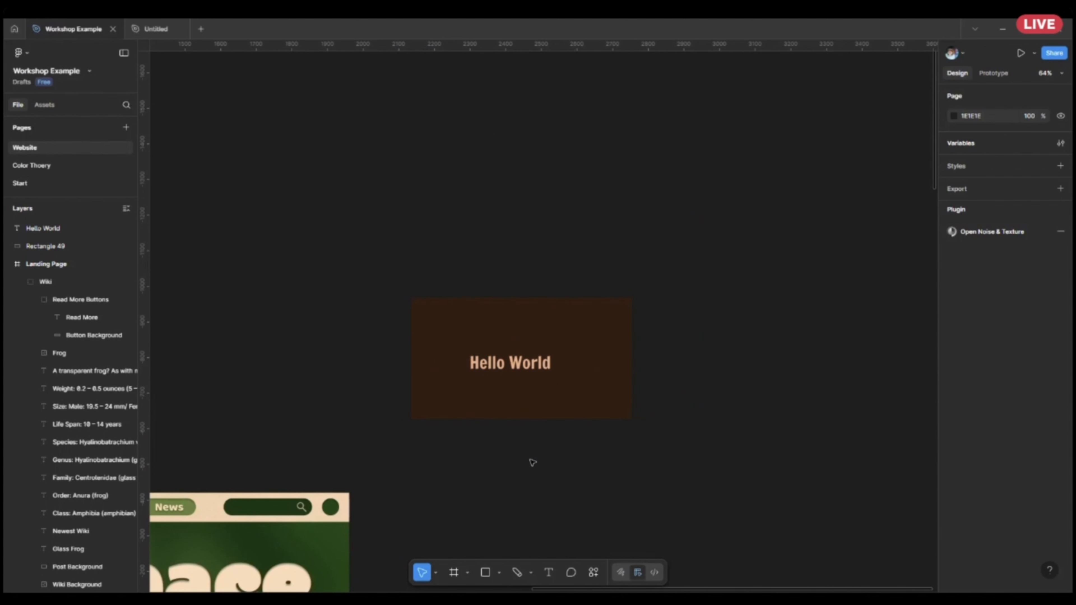
Delete the Hello World text together with the dark brown rectangle behind it.
left_click_drag(532, 459, 781, 278)
scroll(784, 281, "down", 3)
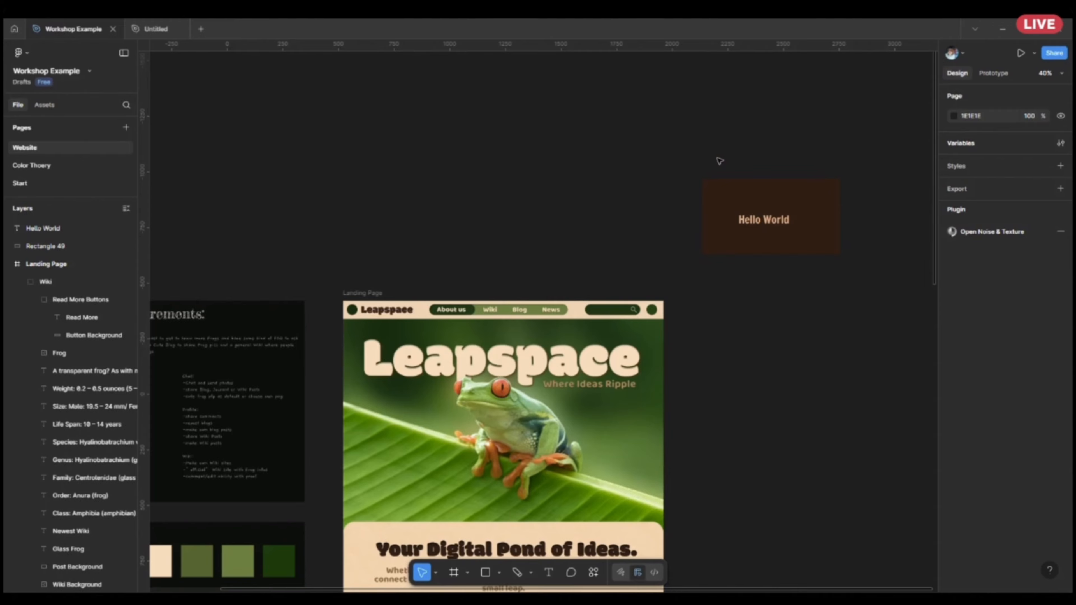
left_click_drag(661, 166, 889, 305)
key("Delete")
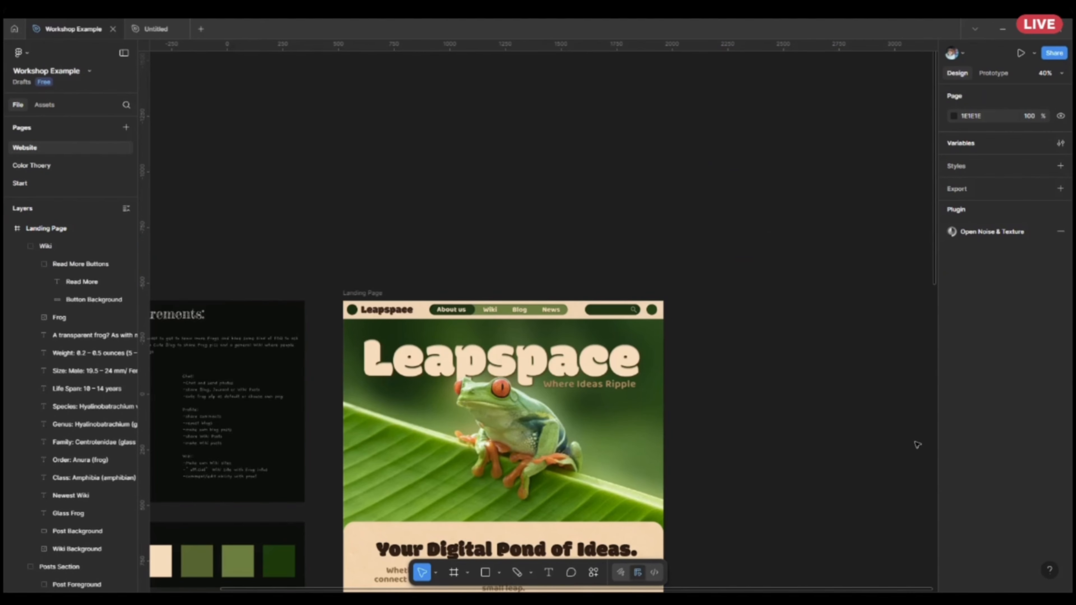
Examine the landing page's sections and inspect the Create Personal Posts heading's fill, stroke and effects settings.
scroll(471, 385, "up", 3)
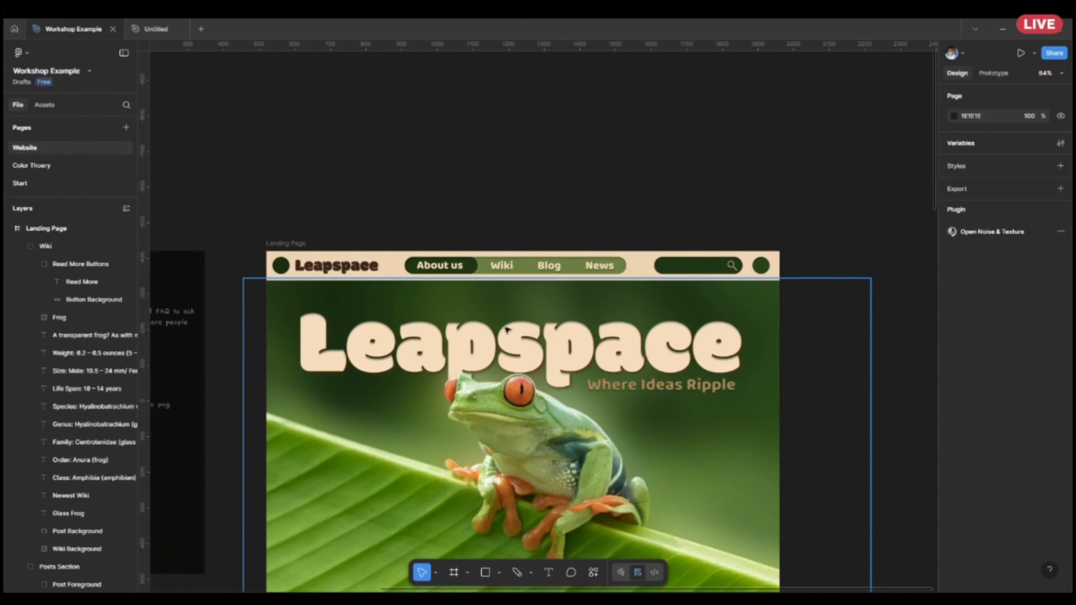
scroll(578, 333, "down", 5)
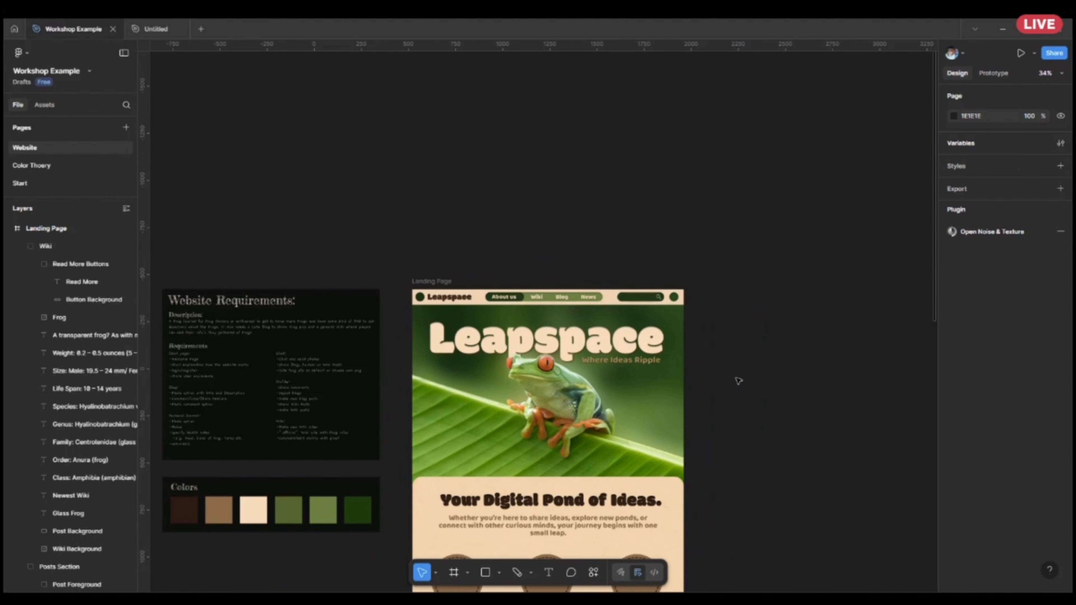
scroll(619, 353, "up", 5)
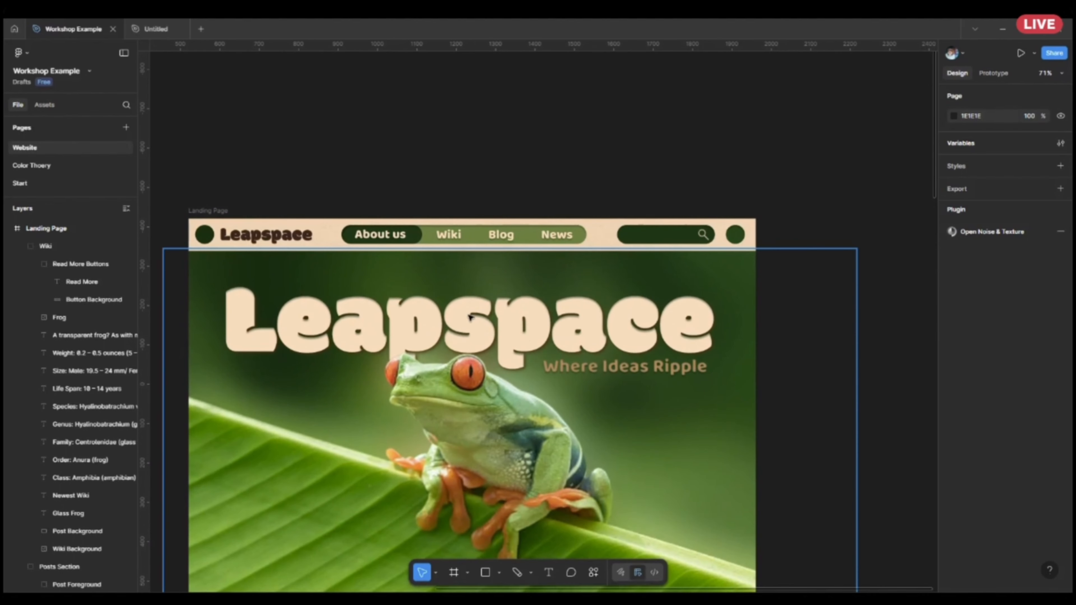
left_click(488, 323)
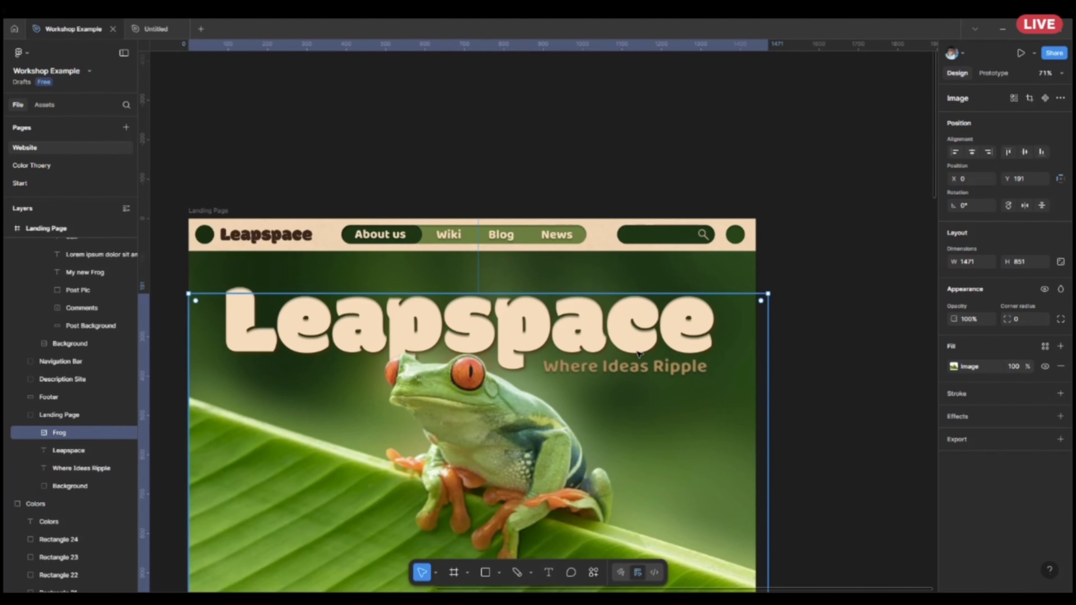
double_click(637, 333)
scroll(611, 393, "down", 5)
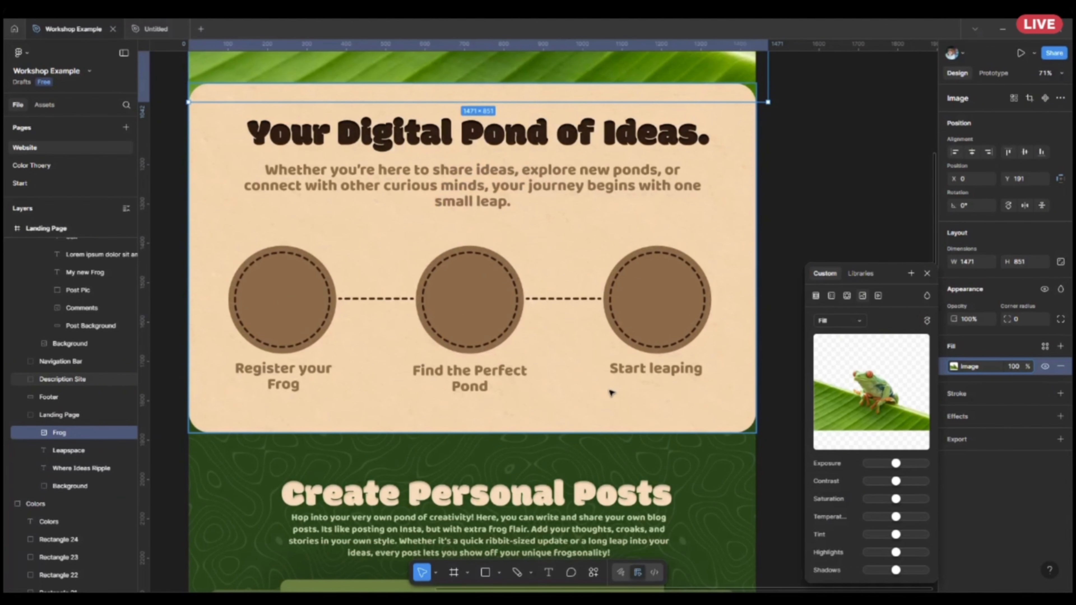
left_click(612, 414)
scroll(975, 424, "down", 3)
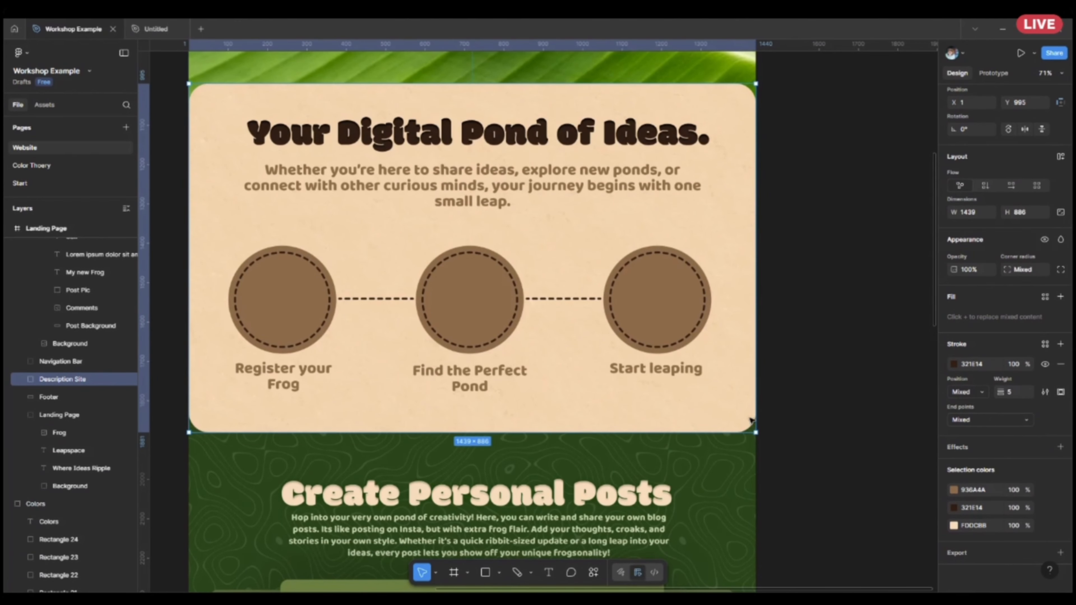
scroll(591, 232, "down", 6)
left_click(591, 233)
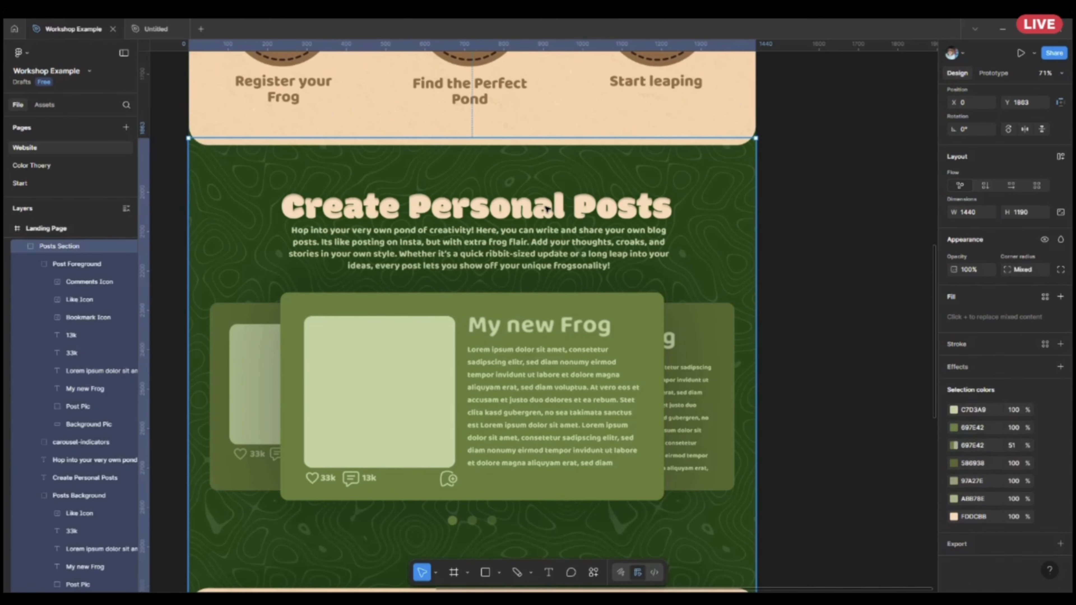
left_click(488, 207)
scroll(488, 209, "up", 1)
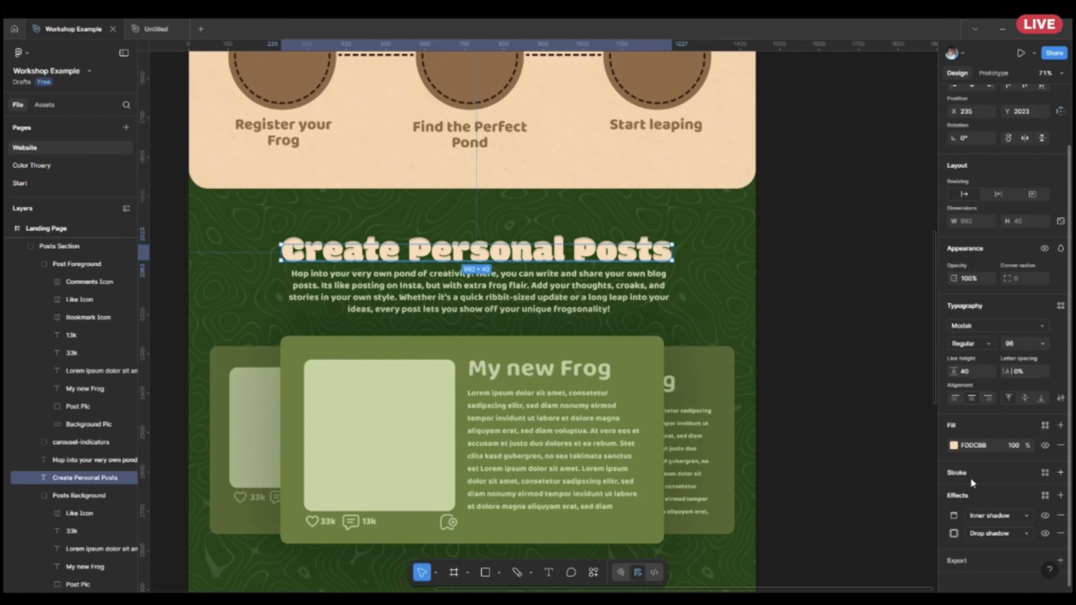
scroll(990, 499, "down", 1)
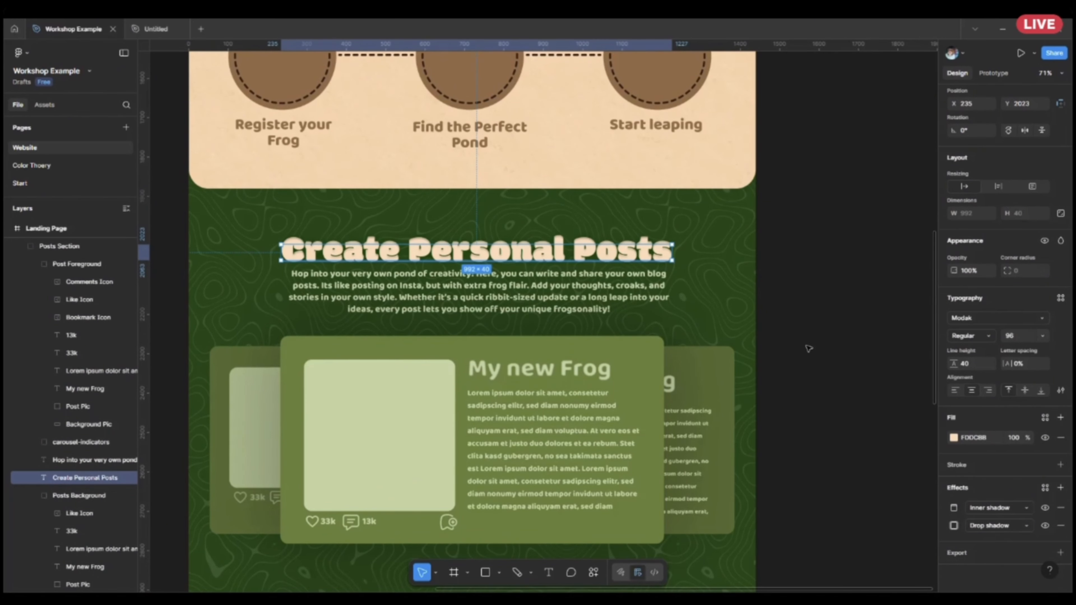
Draw a rectangle about 1412 × 450 beside the landing page and fill it with the page's dark green.
scroll(808, 348, "down", 4)
left_click_drag(807, 347, 538, 416)
key("r")
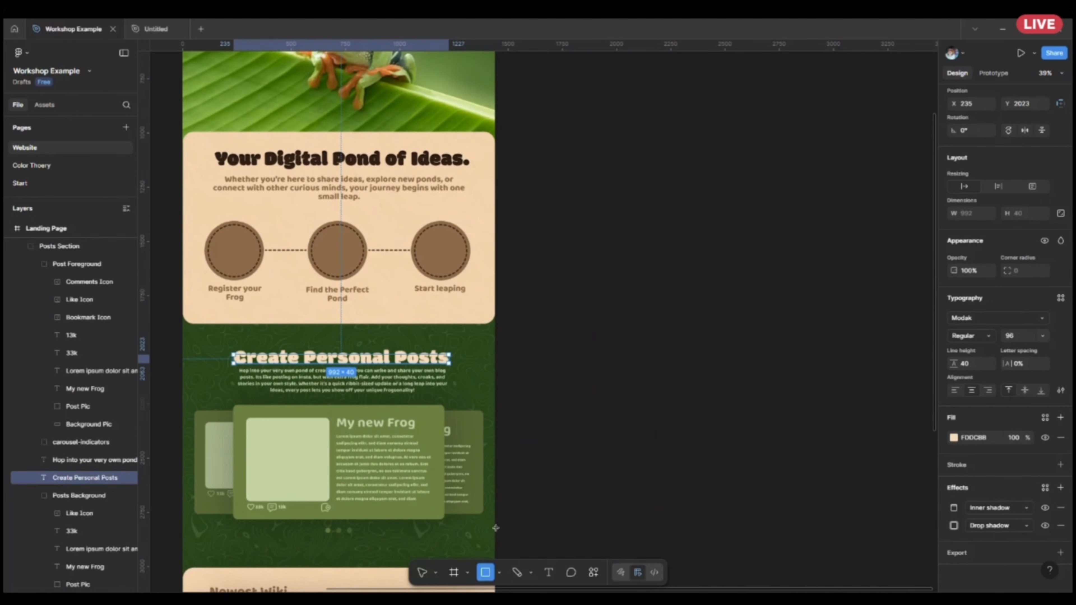
left_click_drag(543, 332, 849, 430)
scroll(837, 424, "up", 3)
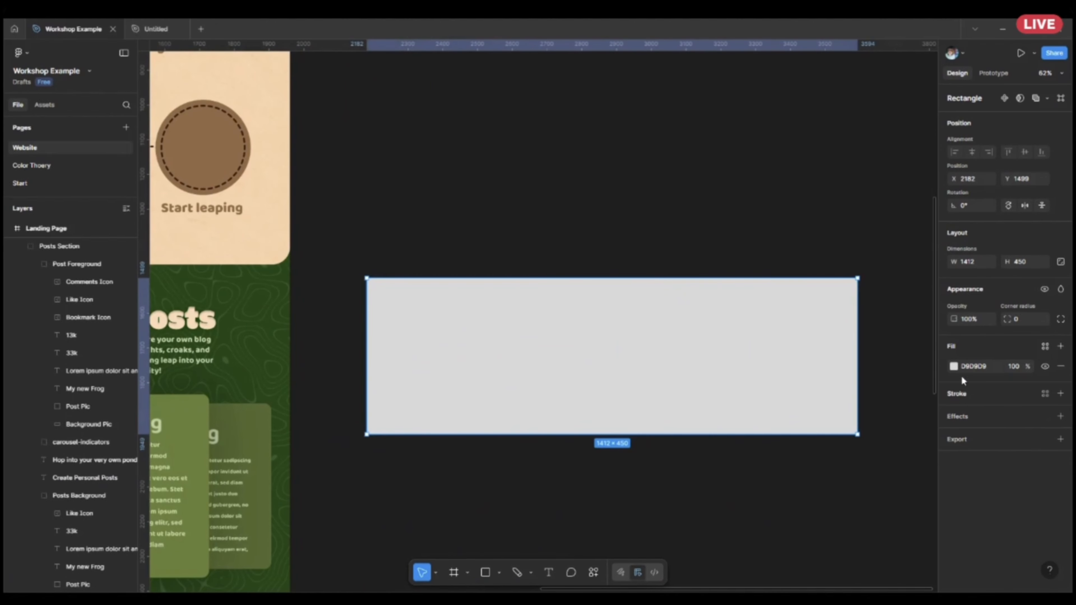
left_click(954, 366)
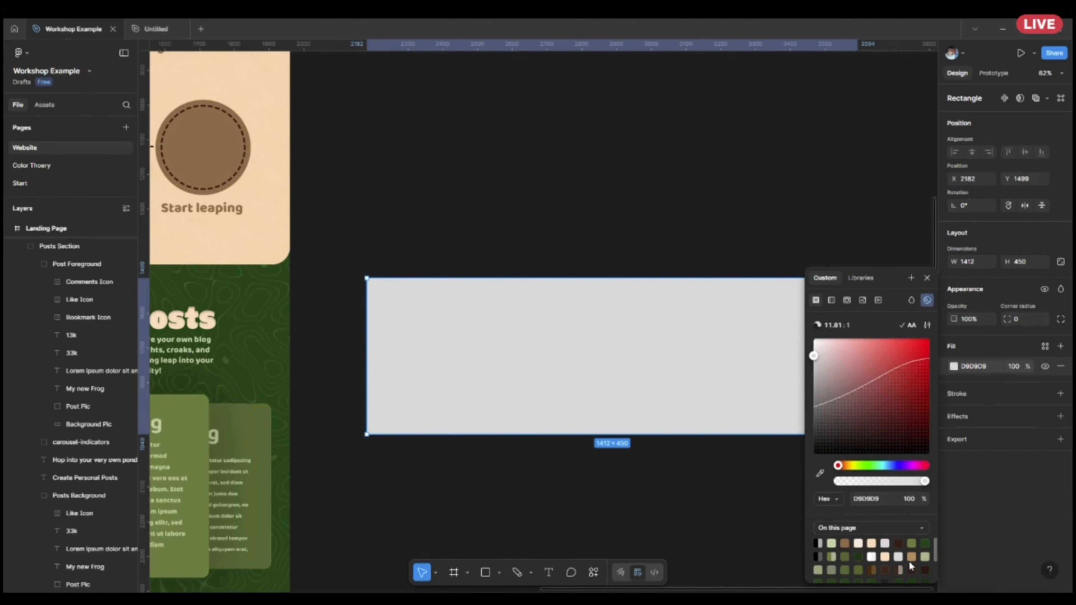
left_click(925, 544)
left_click(712, 474)
Add a text box about 582 × 168 on the green rectangle containing Hello World.
scroll(711, 474, "up", 3)
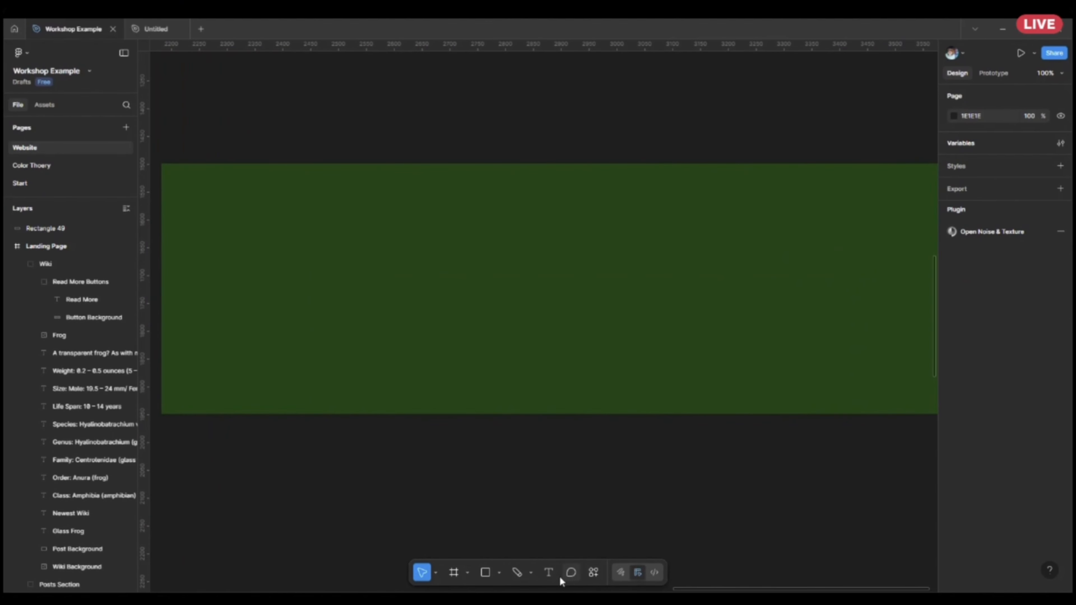
left_click(548, 572)
left_click_drag(410, 260, 736, 354)
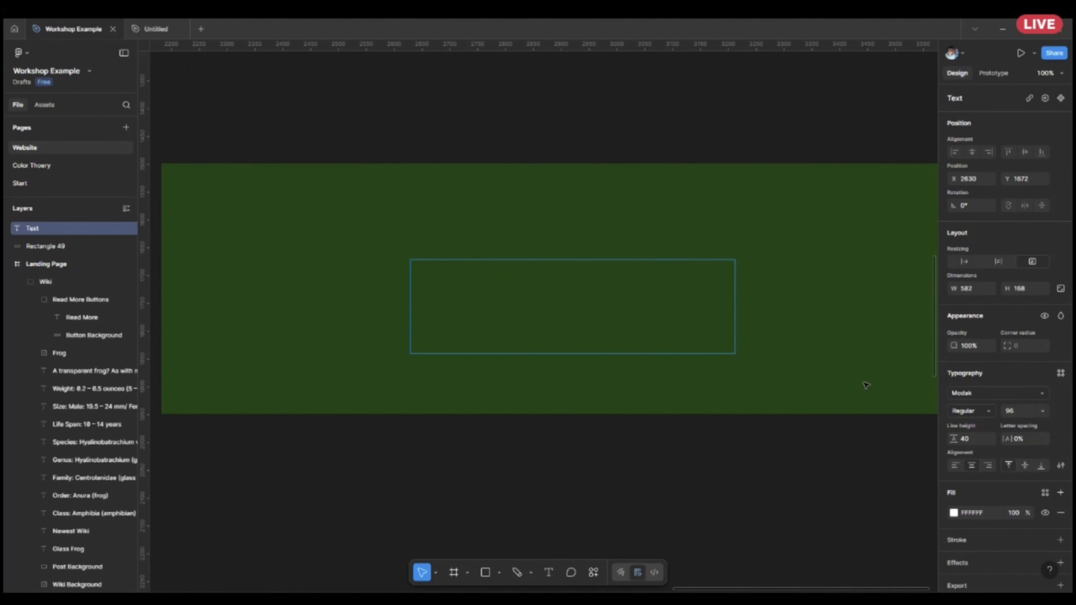
type("Hello World")
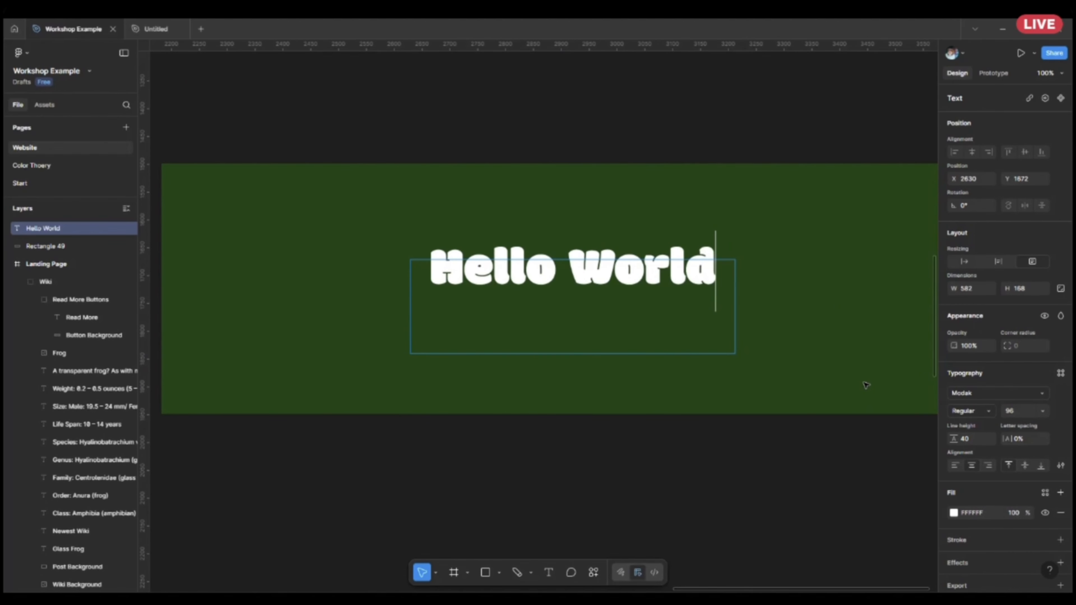
key("Return")
key("Escape")
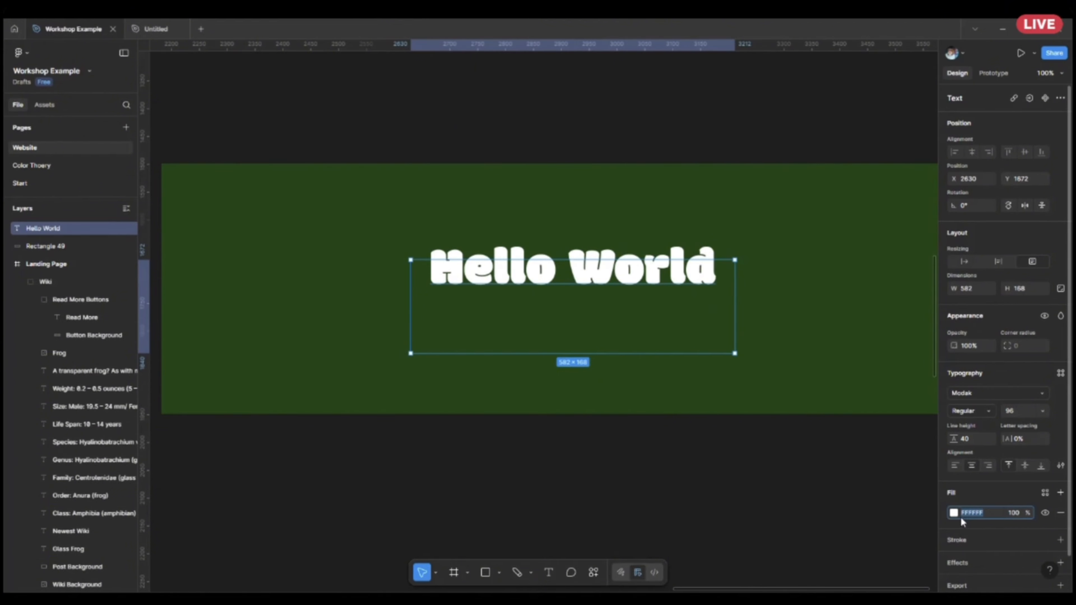
Set the Hello World text's fill to light pink FED7D7 and move the text slightly lower on the green rectangle.
left_click(955, 514)
mouse_move(830, 358)
left_mouse_down()
mouse_move(842, 345)
mouse_move(832, 344)
left_mouse_up()
left_click(727, 472)
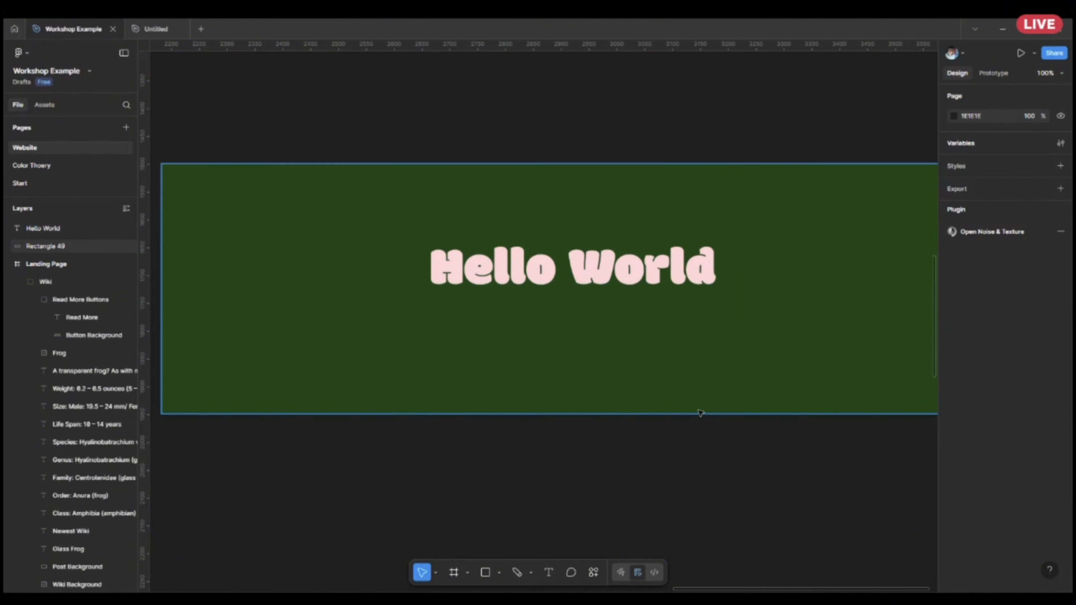
scroll(661, 415, "up", 3)
scroll(661, 339, "up", 1)
left_click_drag(642, 263, 646, 290)
left_click(705, 464)
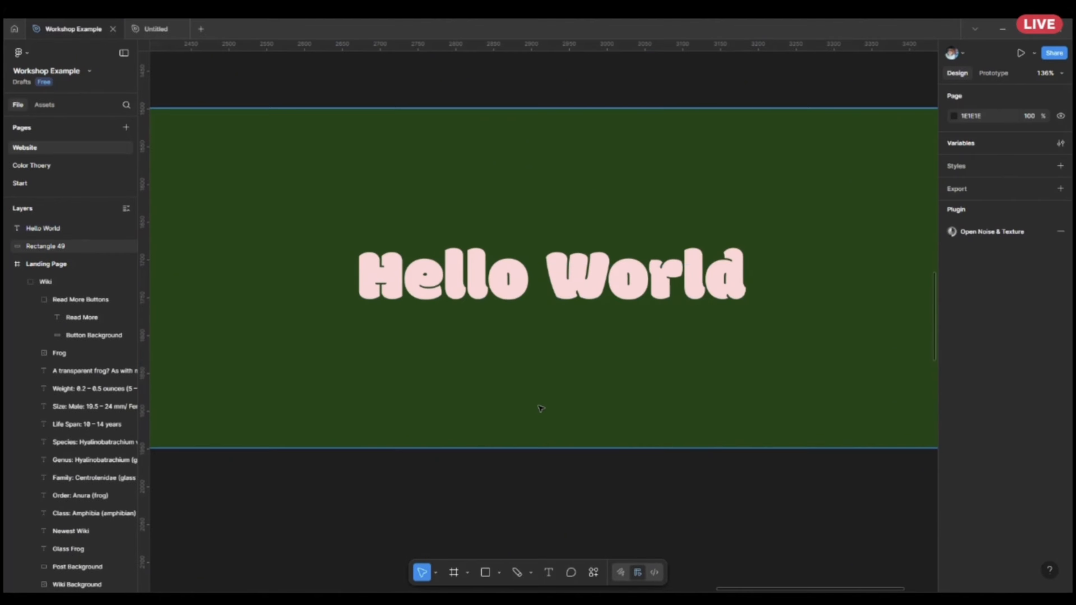
Fit the Hello World text box to its text with auto width, and reduce its height to about 57.
left_click(579, 276)
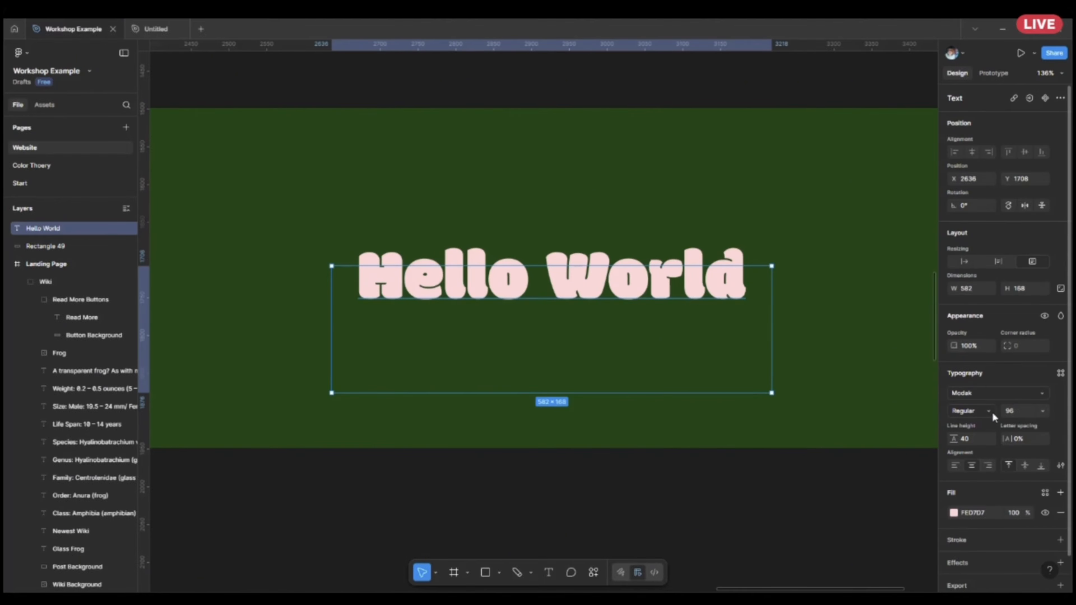
left_click(964, 262)
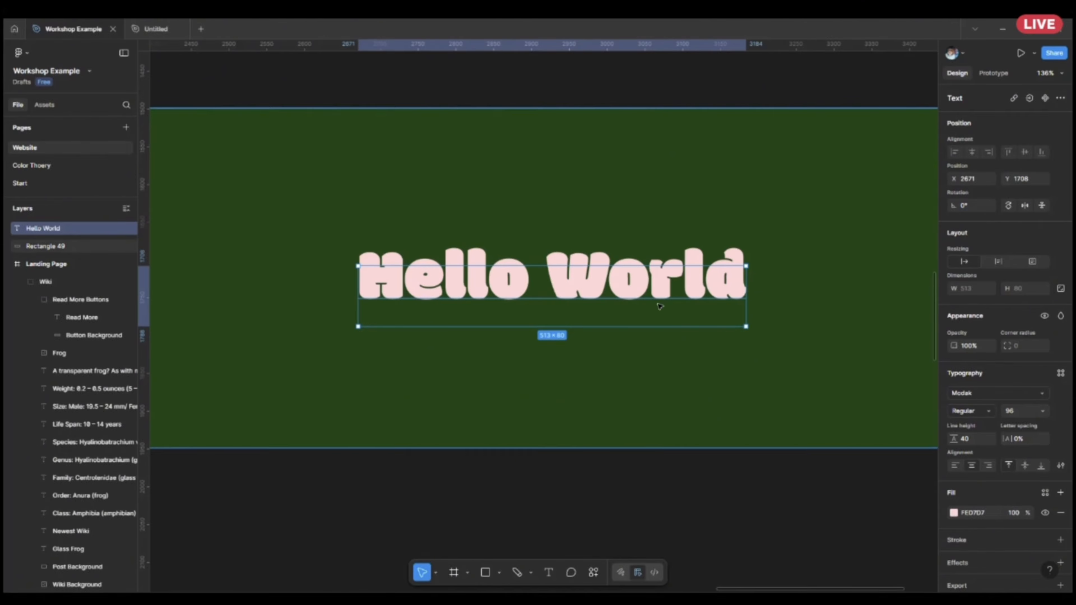
mouse_move(623, 266)
left_mouse_down()
mouse_move(623, 241)
mouse_move(623, 283)
left_mouse_up()
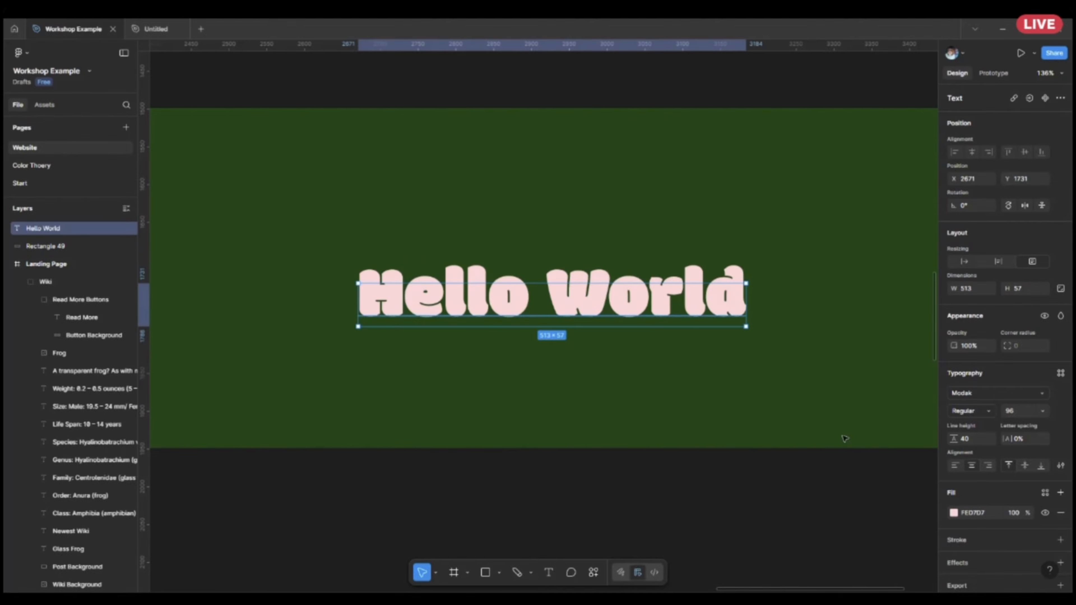
Add a red CC1D1D stroke with weight 3 to the Hello World text.
scroll(990, 492, "down", 1)
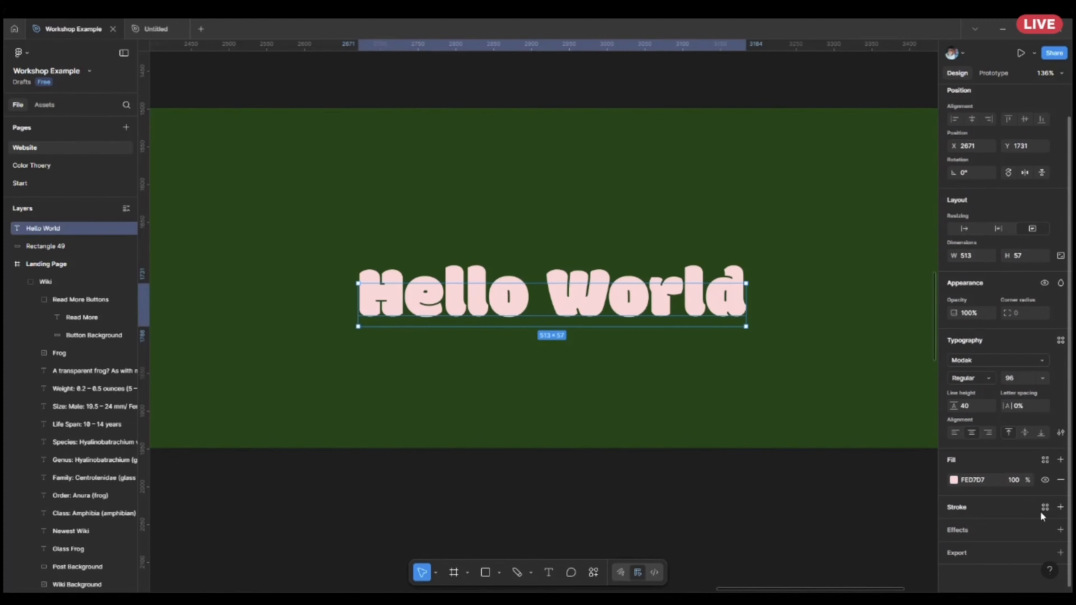
left_click(1061, 508)
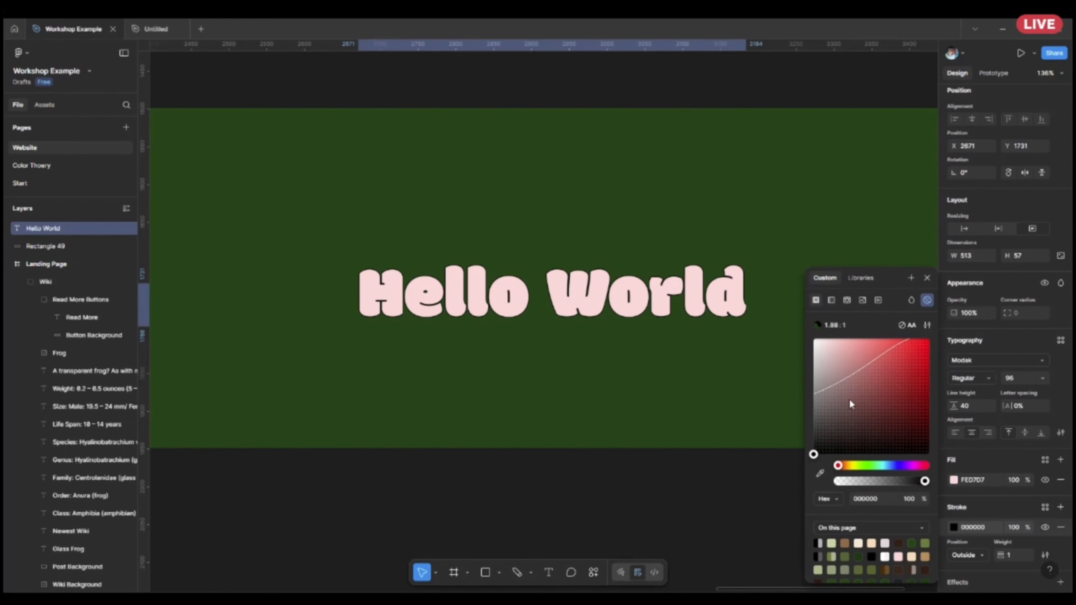
left_click(914, 362)
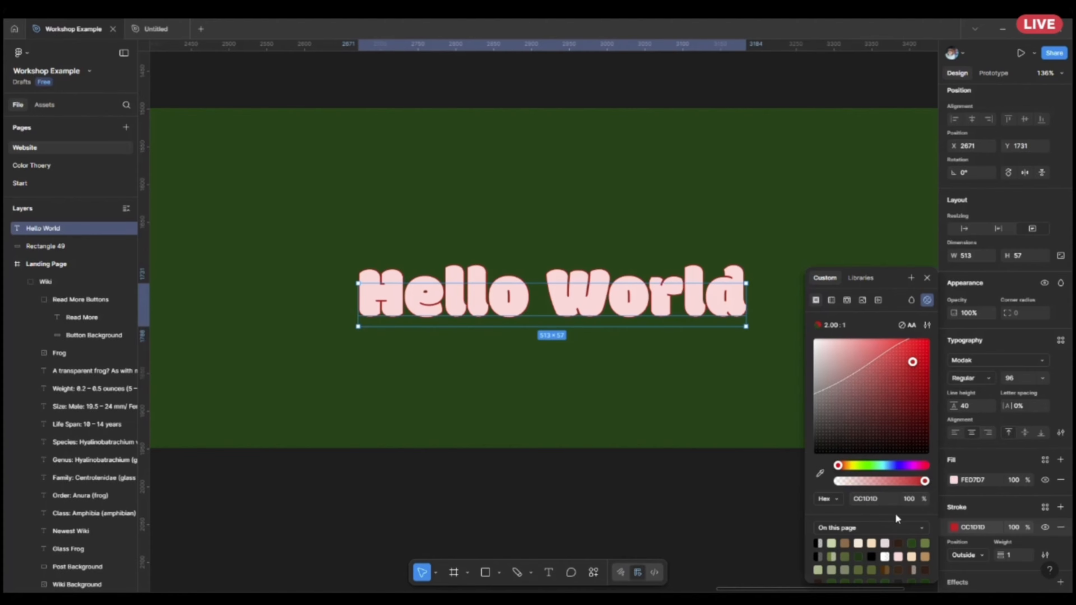
left_click(1012, 510)
scroll(1008, 511, "down", 2)
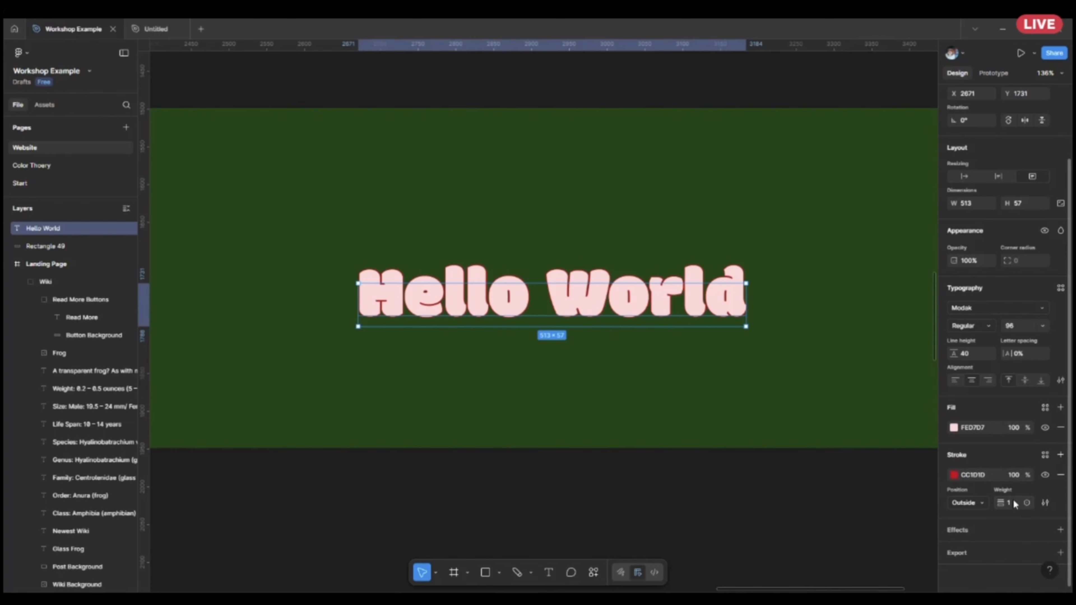
key("BackSpace")
key("Return")
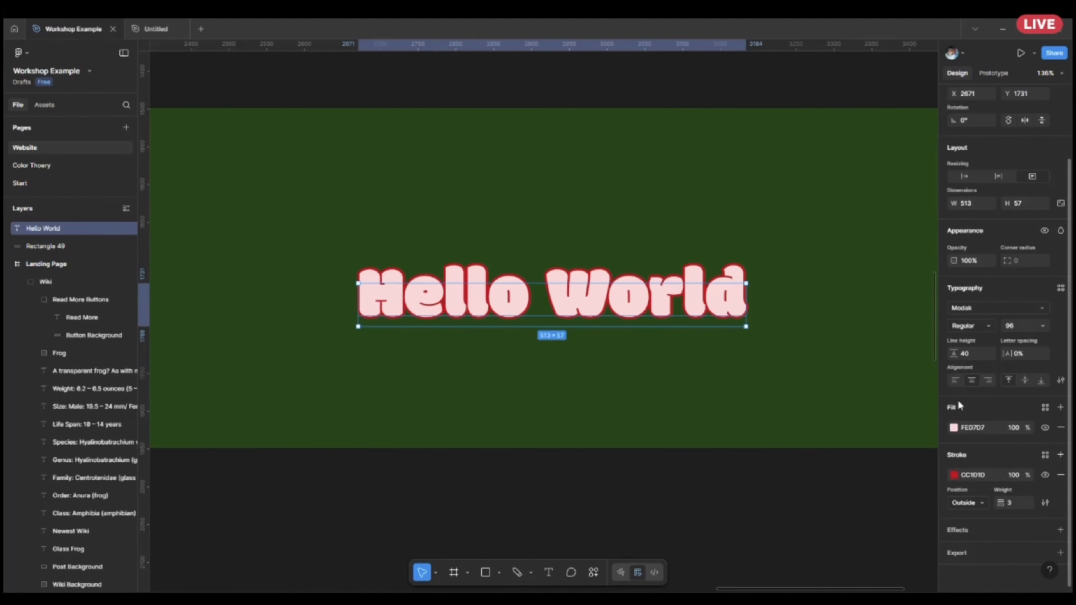
Try the Inside position for the Hello World text's stroke, and set it to Center.
left_click(970, 498)
left_click(968, 487)
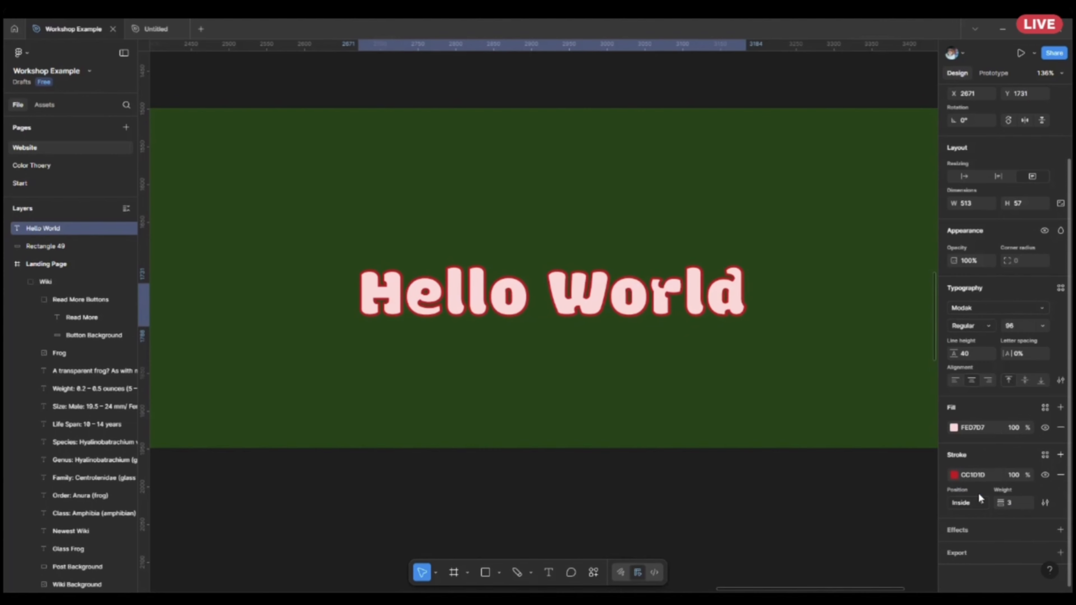
left_click(973, 504)
left_click(972, 486)
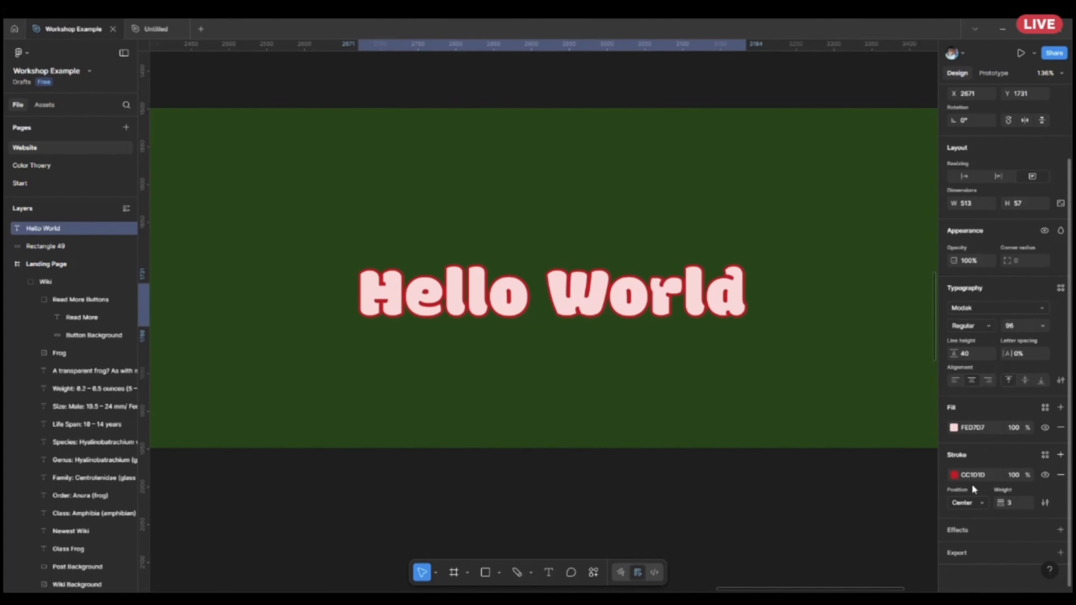
Set the Hello World text's stroke position to Outside and add a drop shadow effect to the text.
left_click(973, 504)
left_click(968, 532)
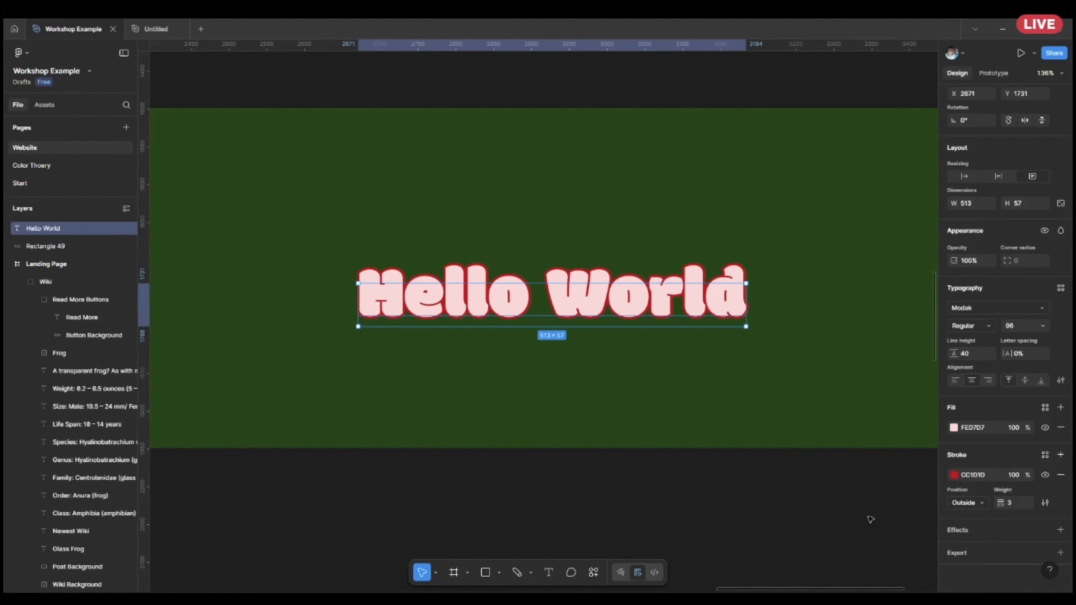
left_click(1059, 532)
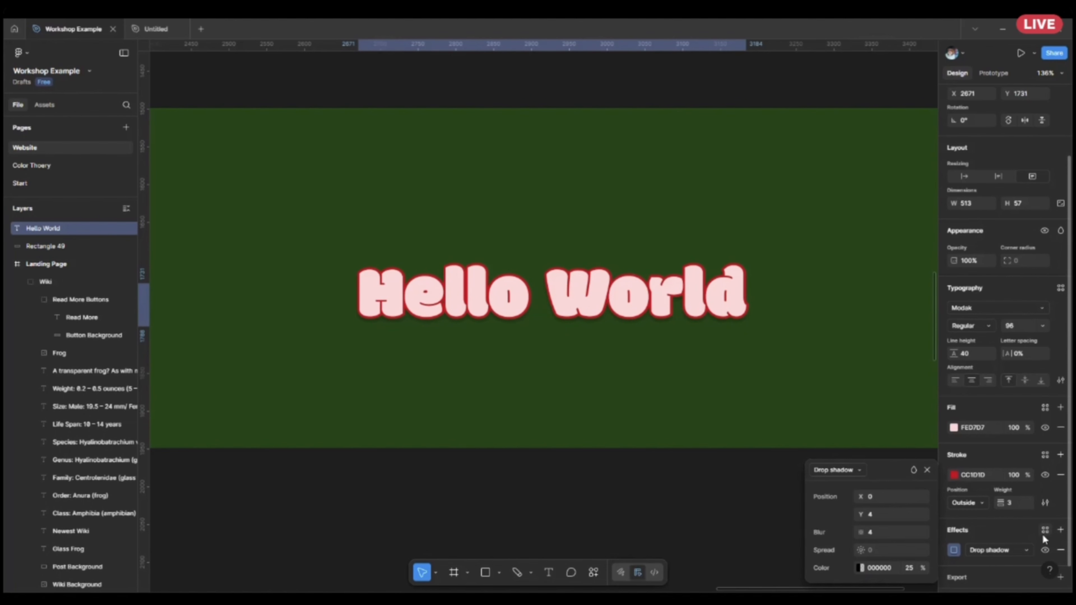
scroll(1012, 533, "down", 1)
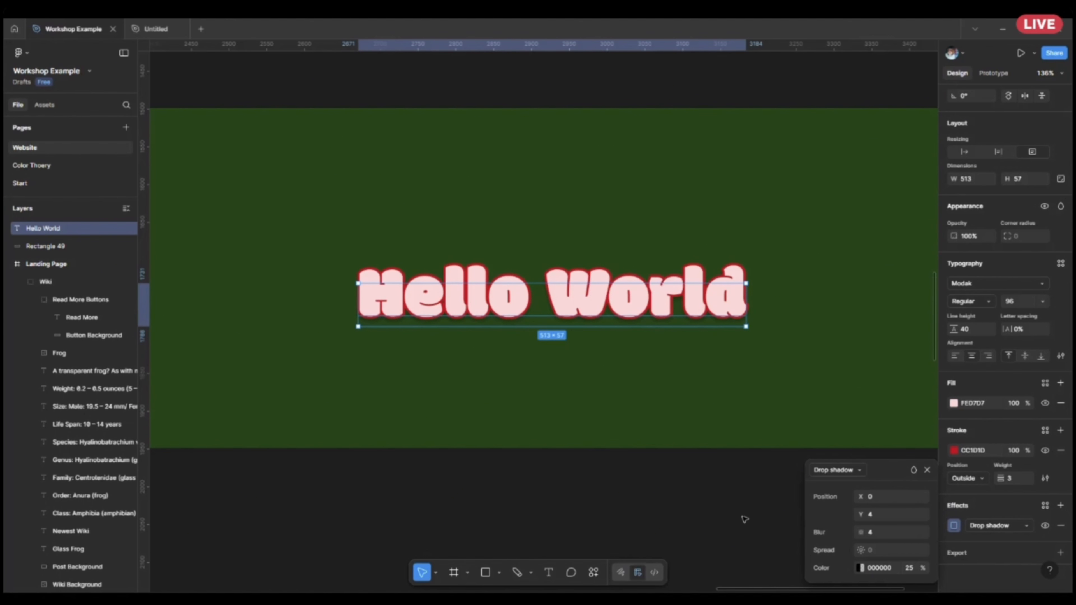
Sample the green background as the Hello World text's drop shadow colour and darken it to 0A1A08 at 100% opacity.
left_click(861, 569)
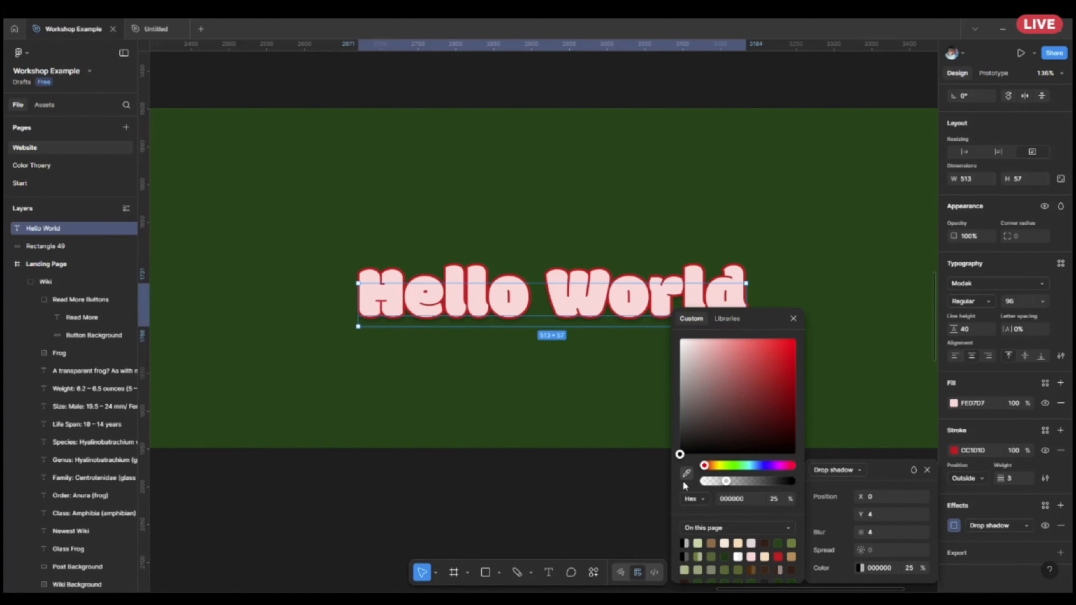
left_click(687, 473)
left_click(840, 365)
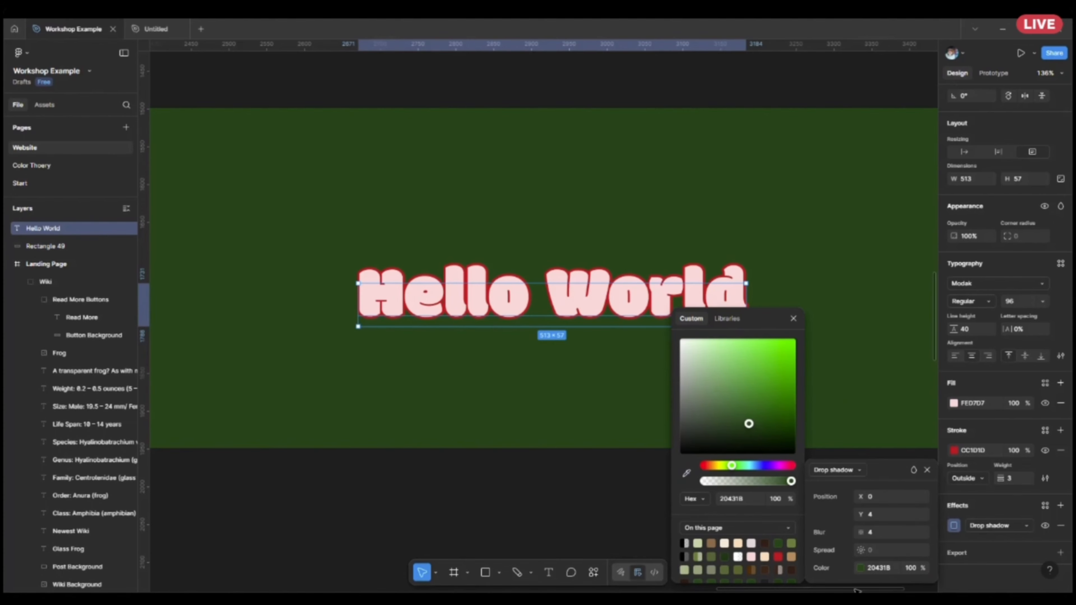
left_click(860, 568)
left_click(862, 568)
left_click_drag(751, 429, 760, 446)
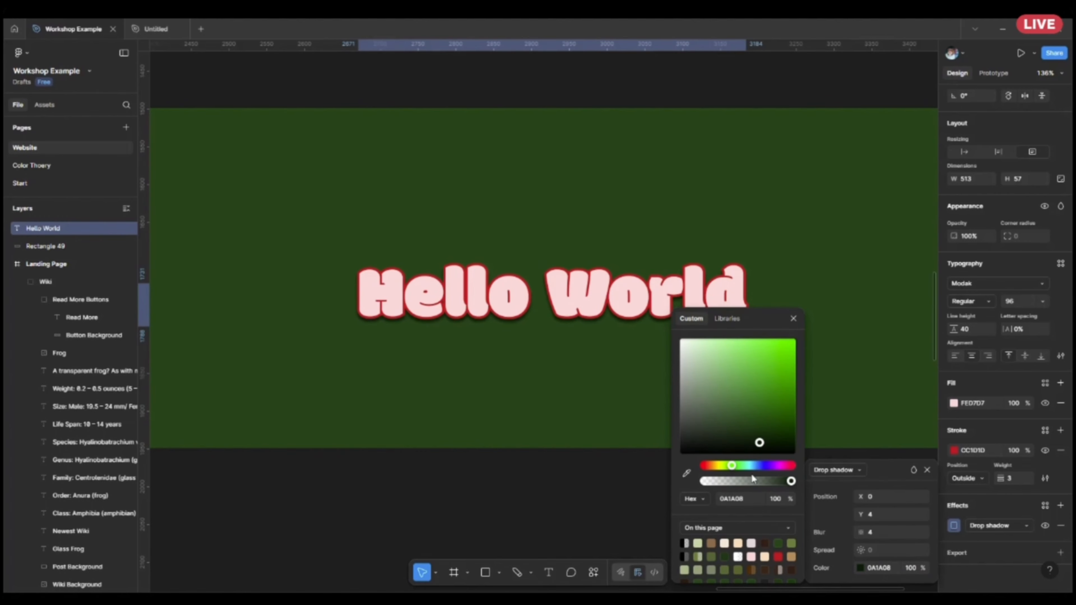
left_click(640, 526)
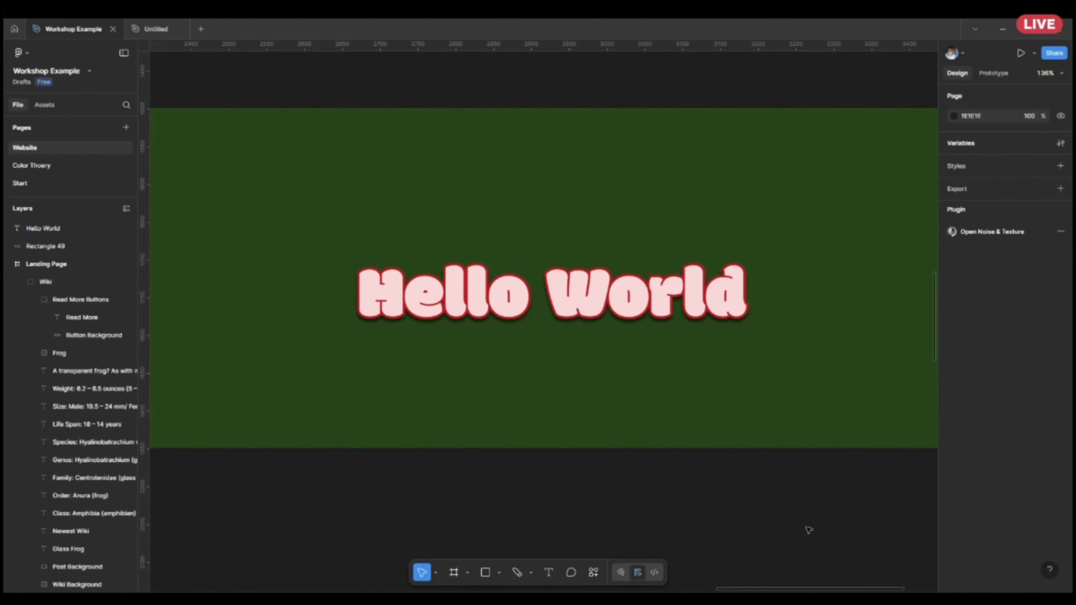
Try an X offset of 4 on the Hello World text's drop shadow, and set it back to 0.
left_click(590, 293)
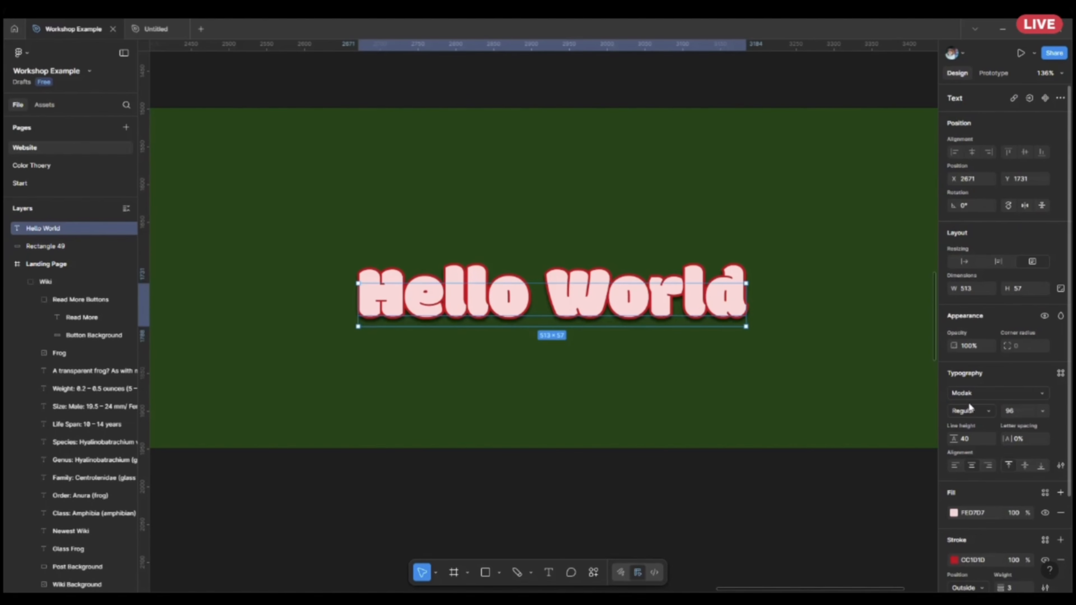
scroll(969, 402, "down", 3)
left_click(953, 528)
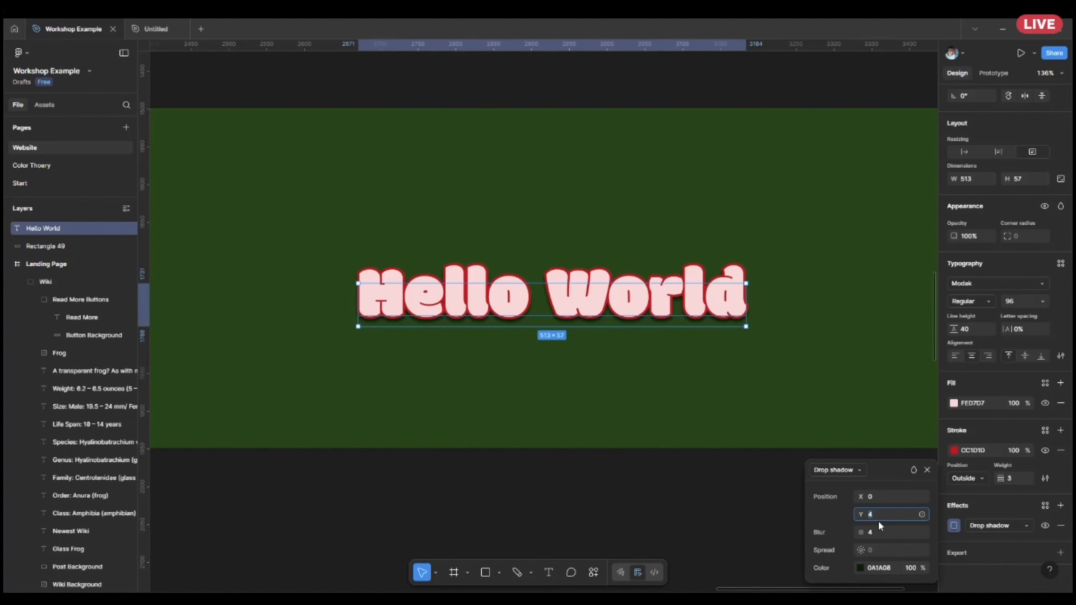
left_click(893, 493)
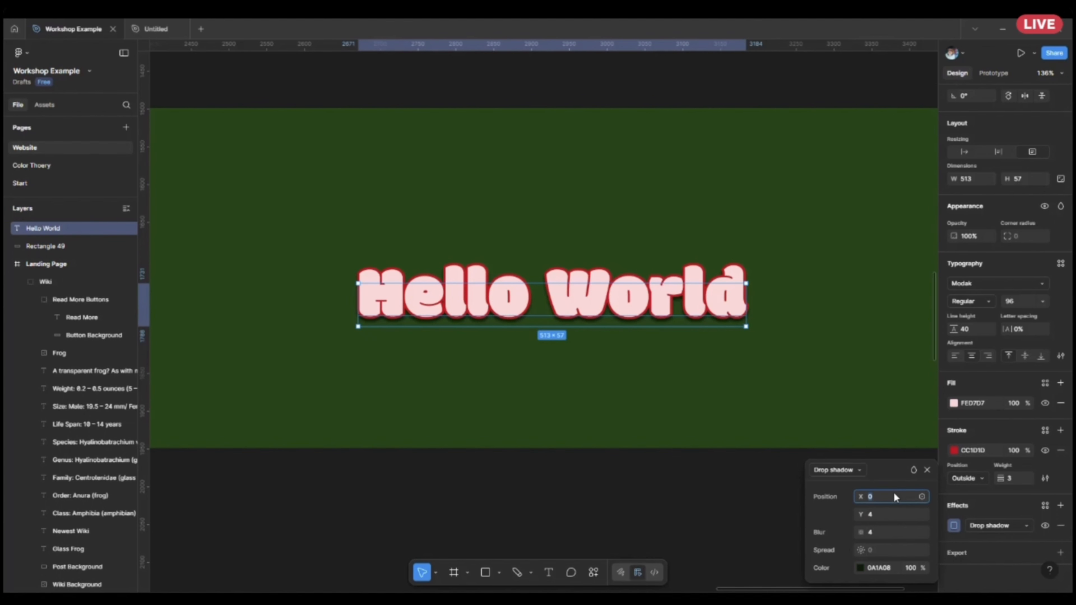
key("Return")
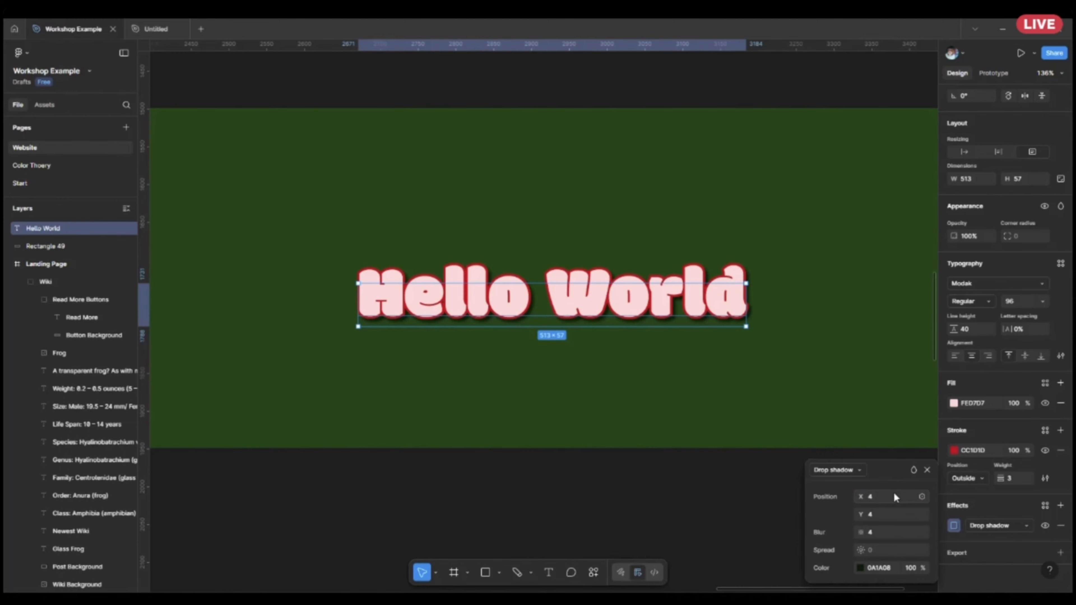
left_click(894, 493)
type("0")
key("Return")
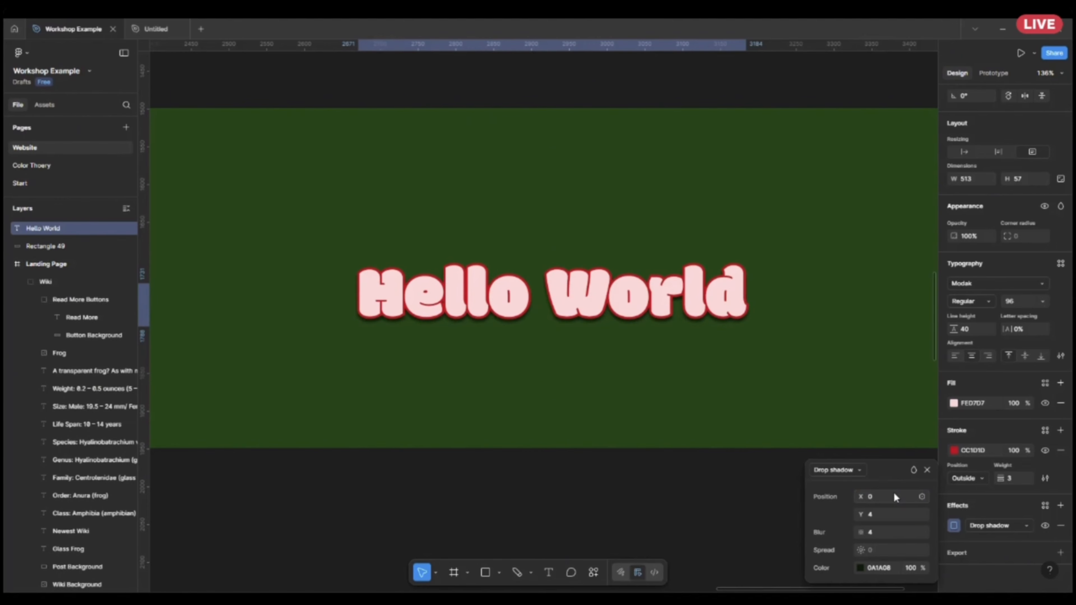
Set the Y offset of the Hello World text's drop shadow to 0.
left_click(886, 513)
key("BackSpace")
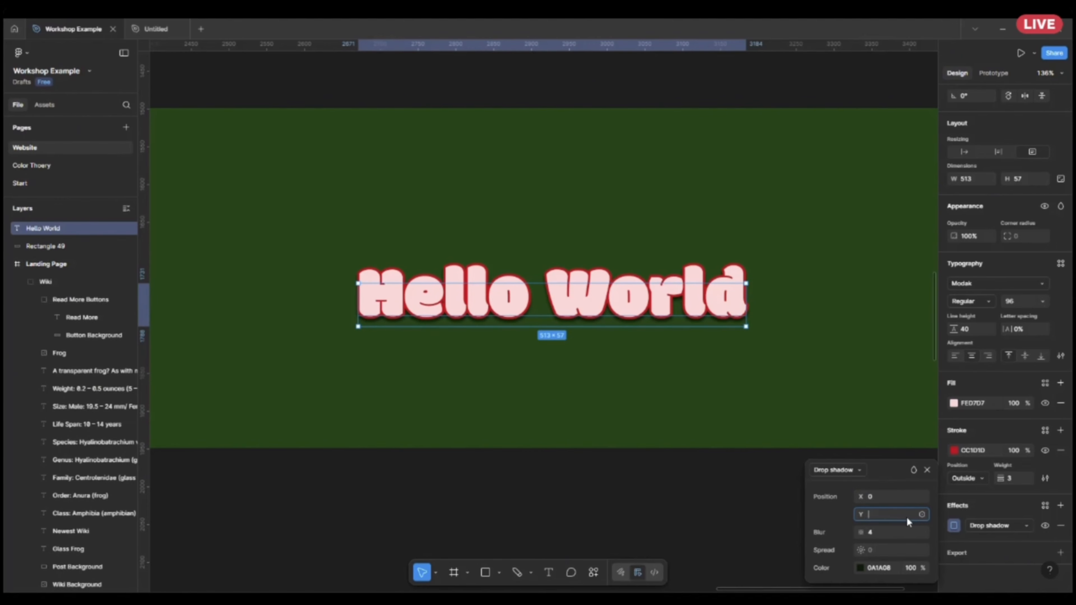
type("0")
key("Return")
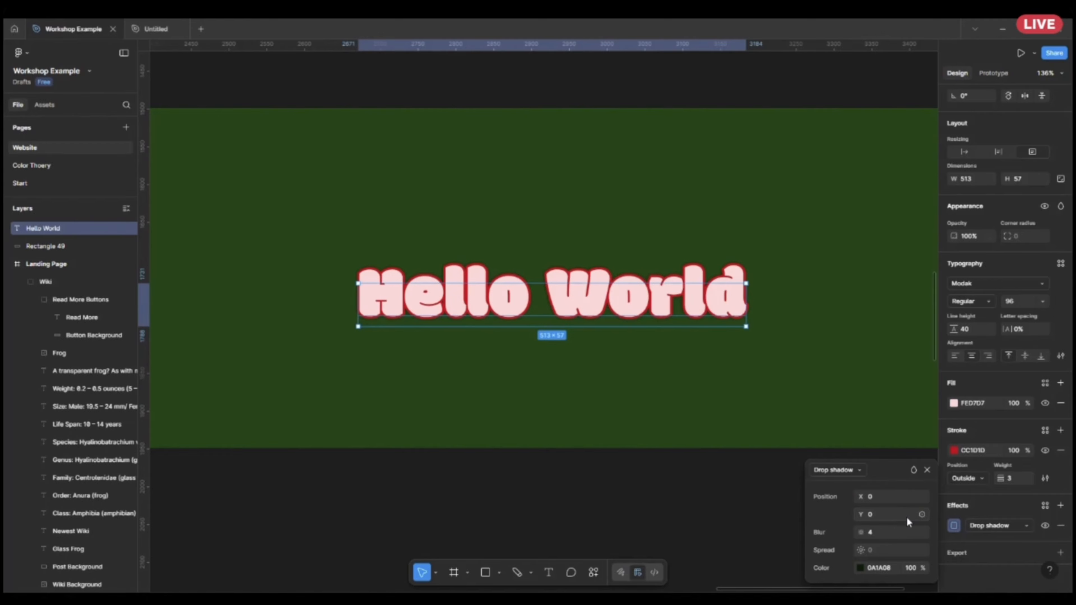
Examine the drop shadow on the background rectangle of the My new Frog post card on the landing page.
scroll(669, 479, "down", 3)
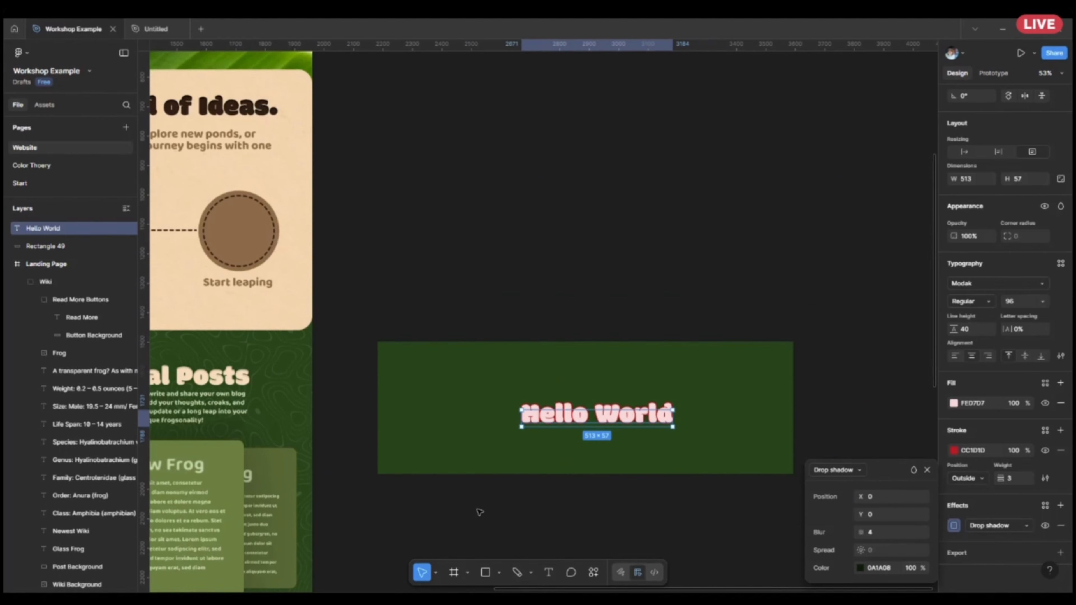
left_click_drag(475, 508, 706, 347)
left_click_drag(646, 399, 755, 376)
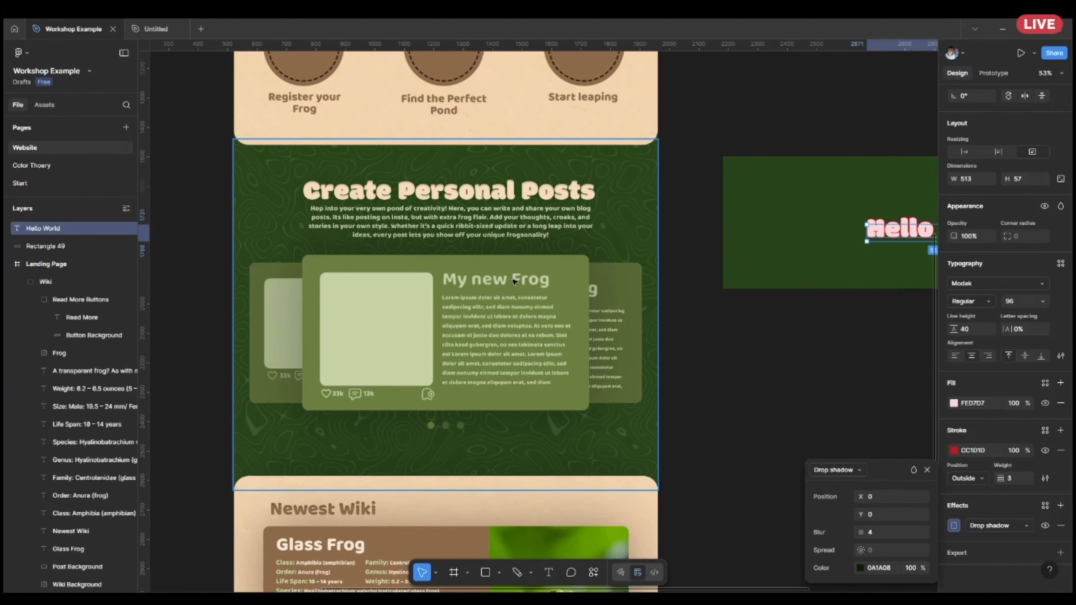
left_click(564, 268)
double_click(564, 268)
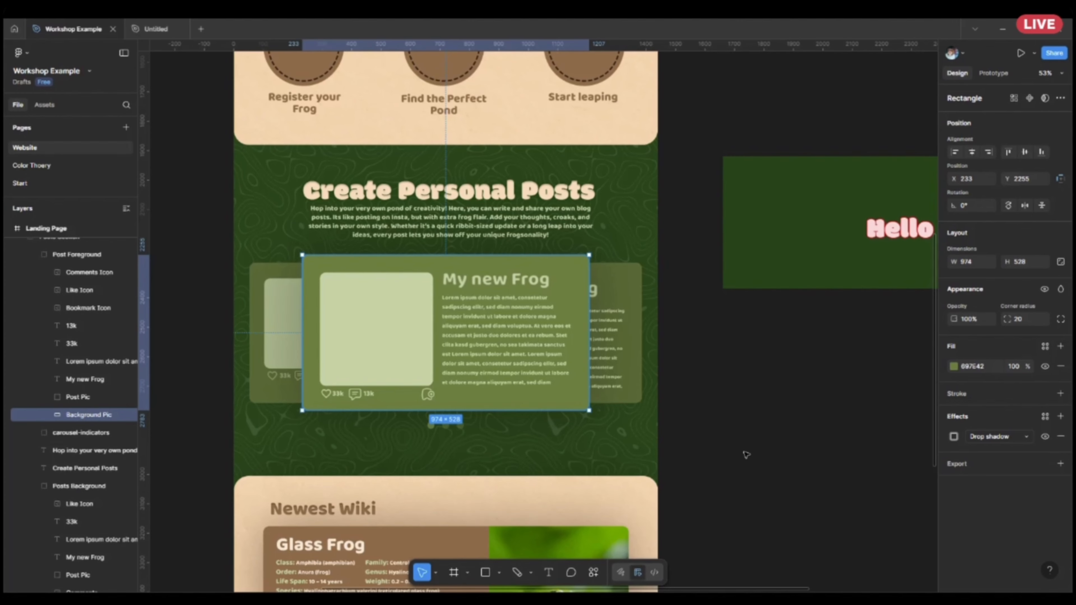
Greatly increase the blur of the Hello World text's drop shadow and move the text toward the left side of the green rectangle.
left_click_drag(823, 377, 604, 472)
scroll(812, 424, "up", 3)
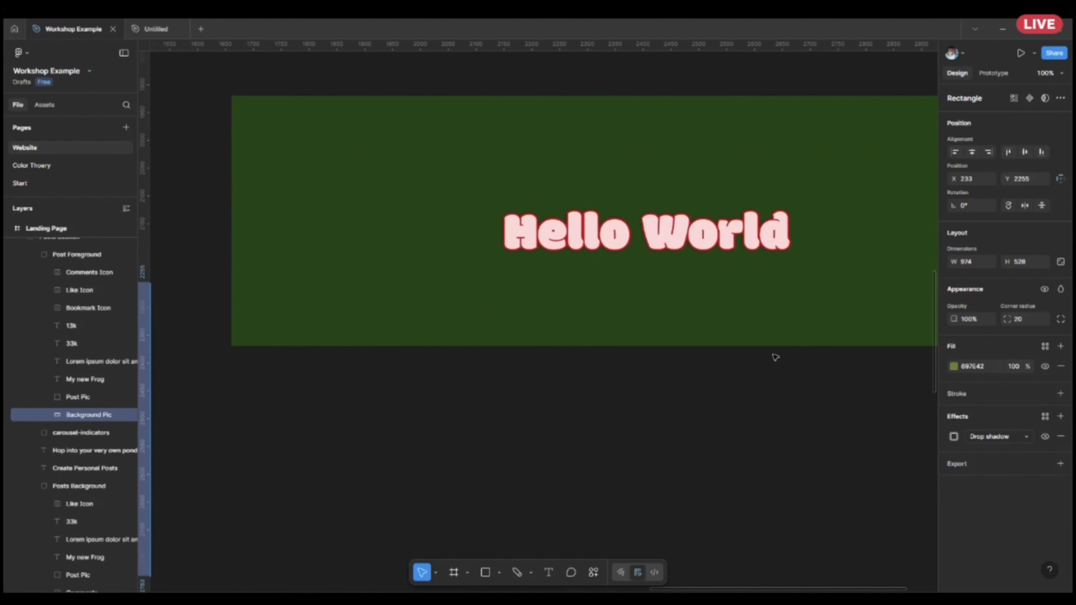
left_click_drag(773, 355, 735, 485)
left_click(656, 351)
left_click(657, 363)
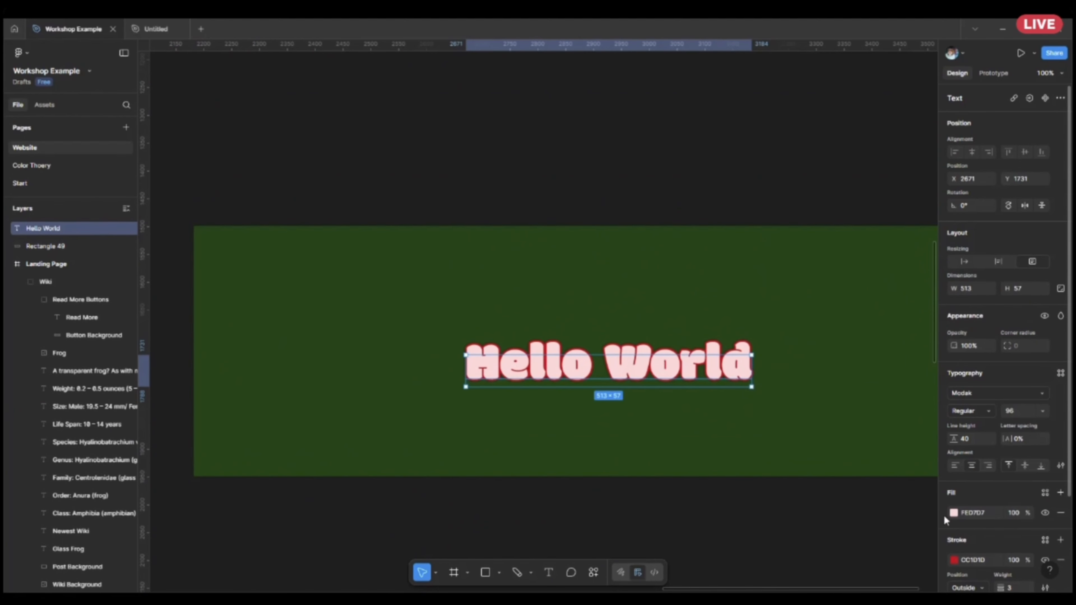
scroll(945, 521, "down", 3)
left_click(954, 525)
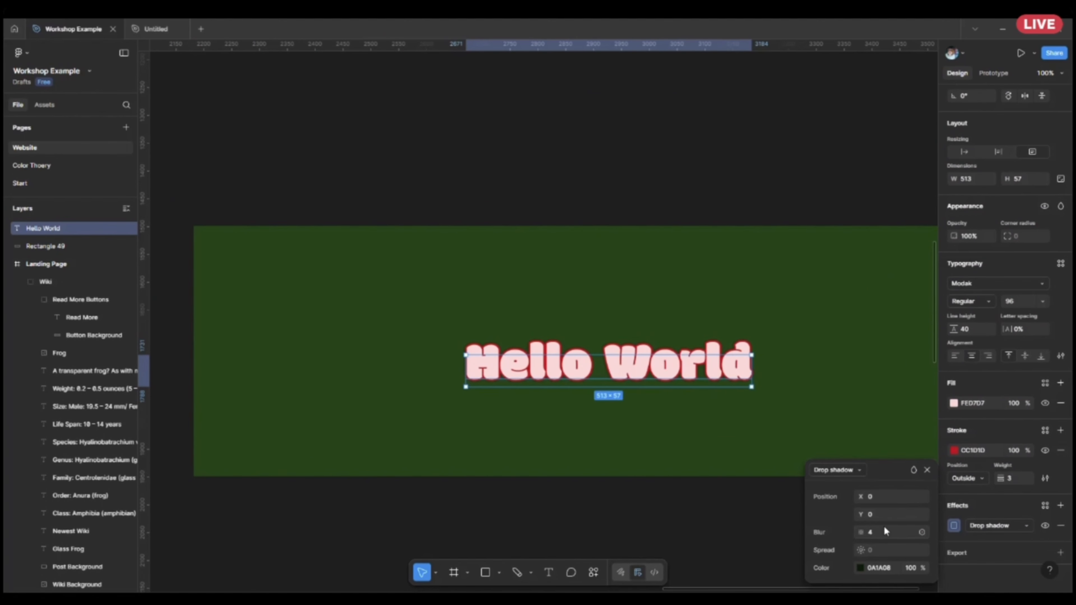
left_click(885, 530)
key("Return")
left_click_drag(575, 362, 369, 345)
left_click(608, 500)
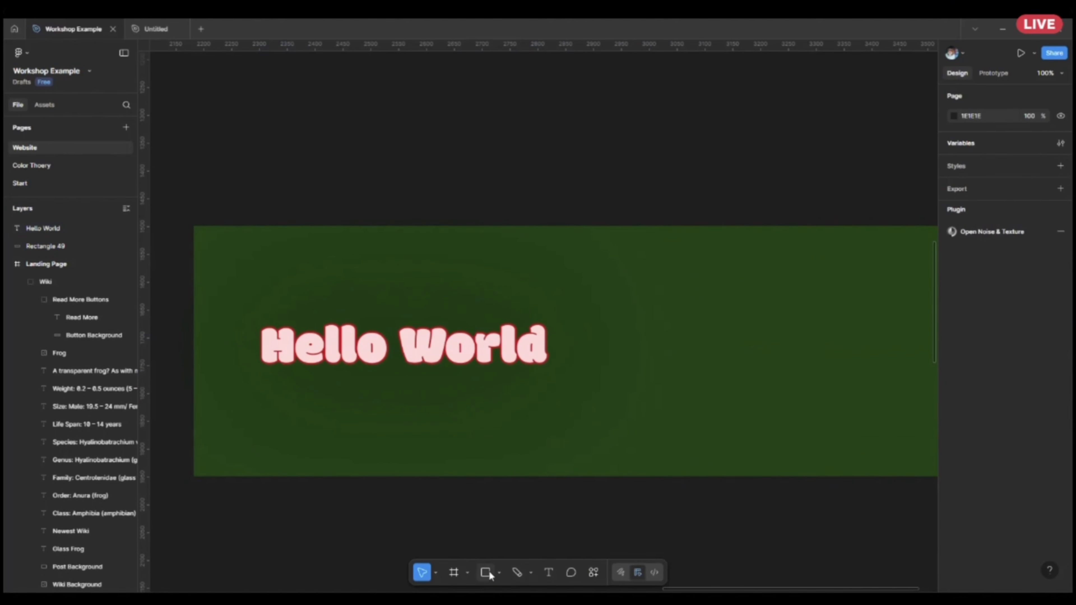
Draw a rectangle about 378 by 229 on the right part of the green rectangle and move it slightly down and left.
left_click(486, 573)
mouse_move(679, 271)
left_mouse_down()
mouse_move(805, 403)
mouse_move(890, 398)
left_mouse_up()
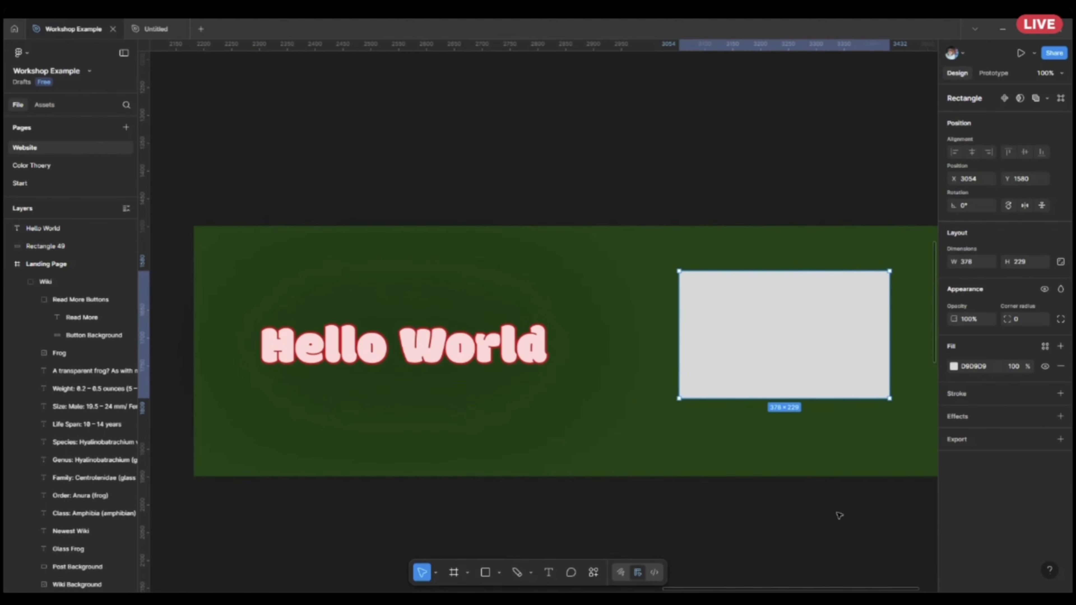
scroll(840, 515, "right", 5)
left_click_drag(651, 313, 634, 333)
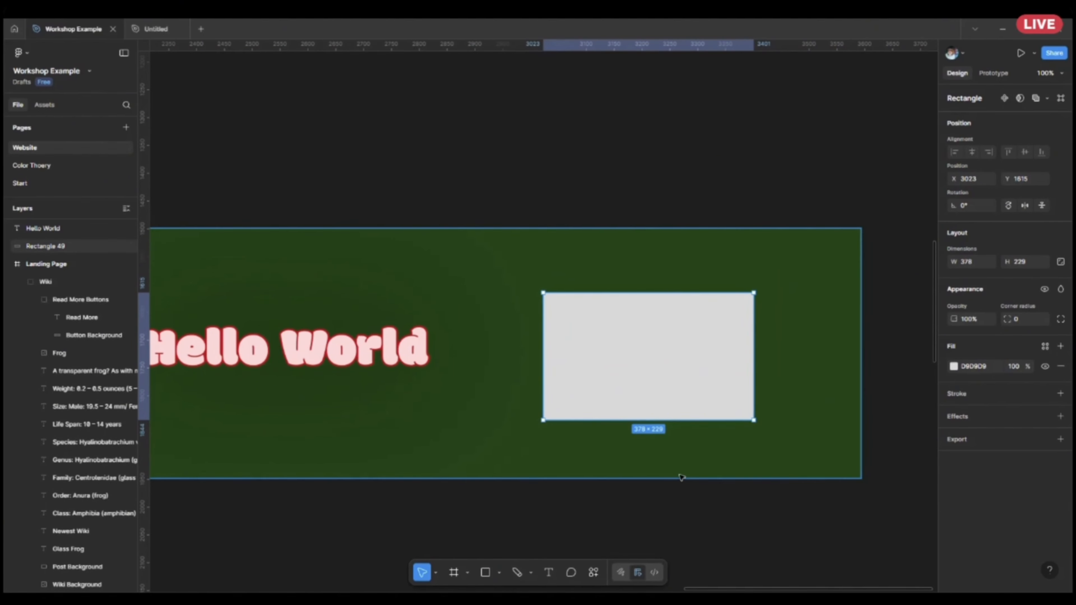
Set the new rectangle's fill to light pink F3C1C1.
scroll(721, 520, "up", 3)
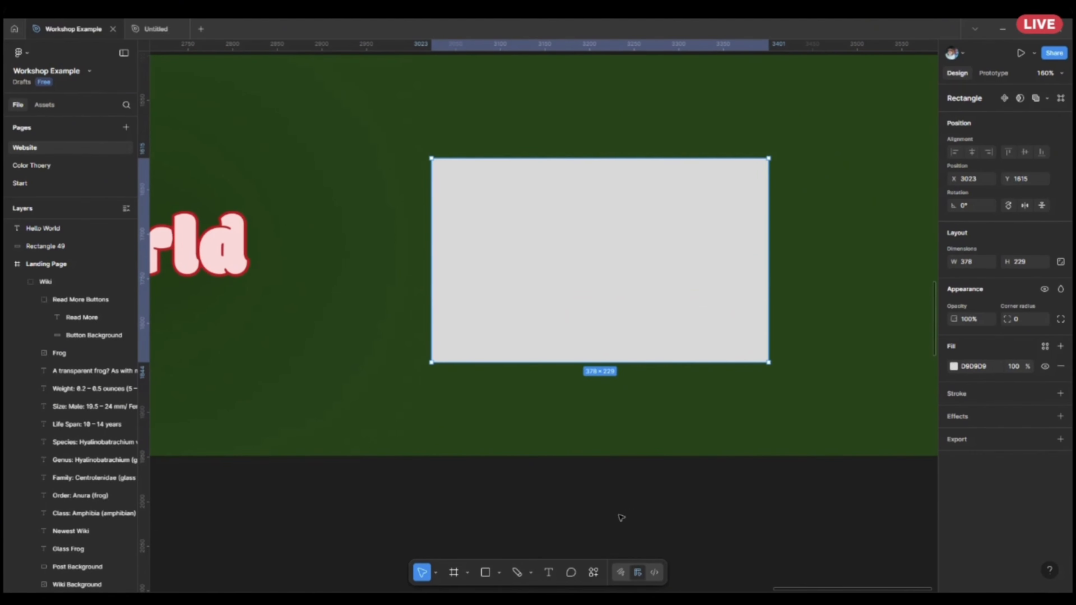
scroll(621, 518, "up", 2)
scroll(621, 517, "left", 1)
left_click(953, 367)
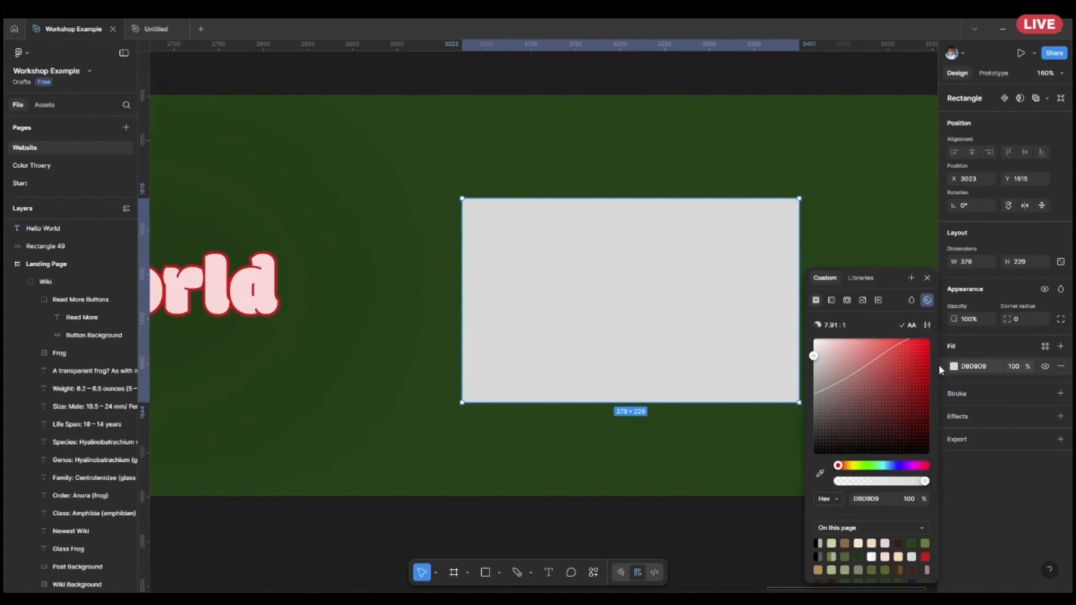
left_click(846, 343)
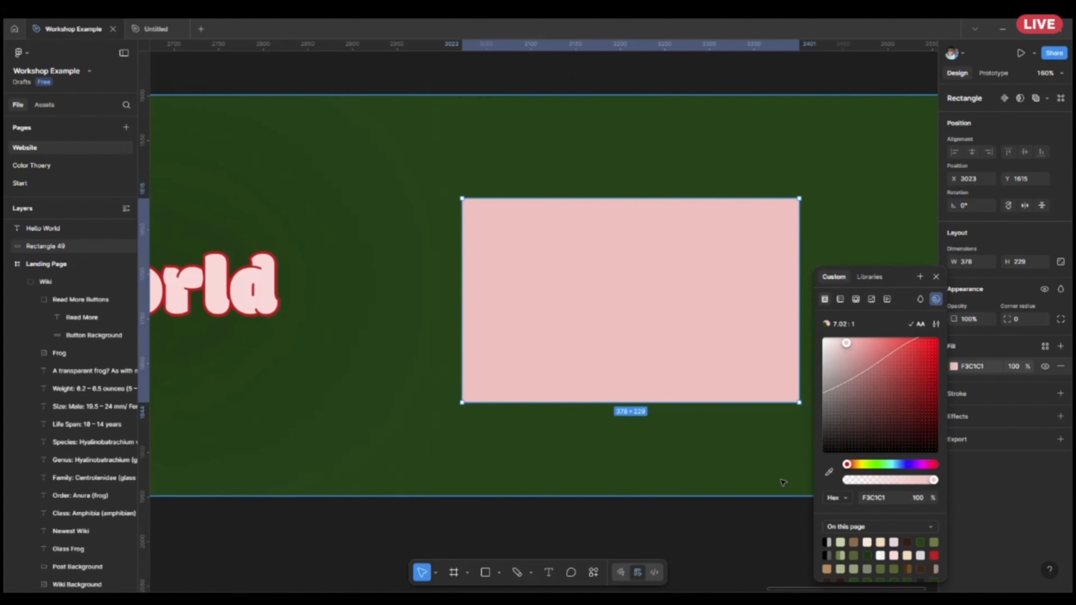
left_click(774, 552)
Add a drop shadow with a spread of 200 to the pink rectangle.
left_click(711, 281)
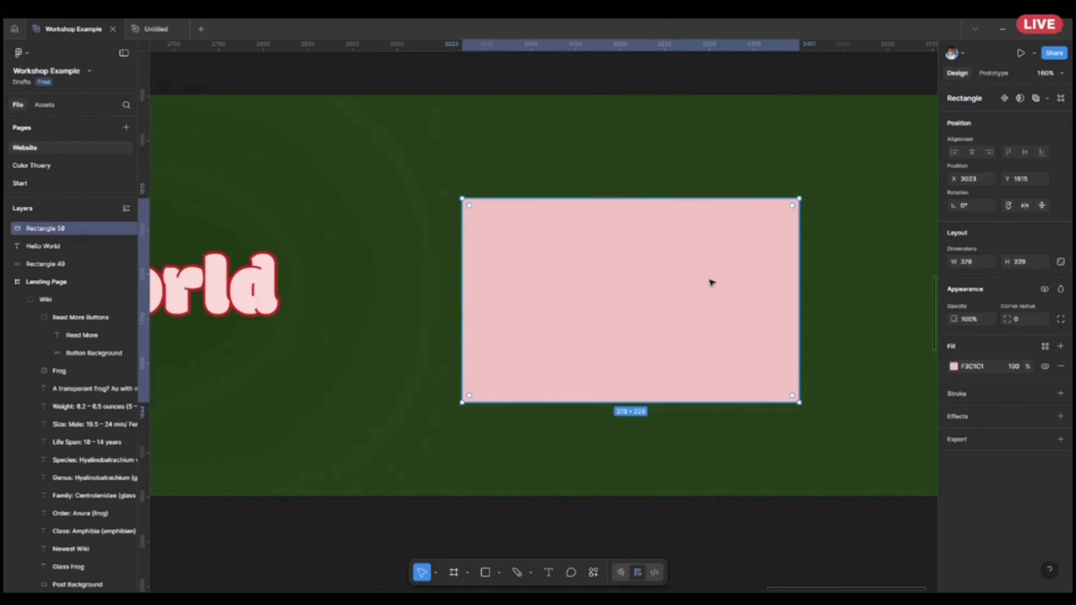
left_click(1061, 417)
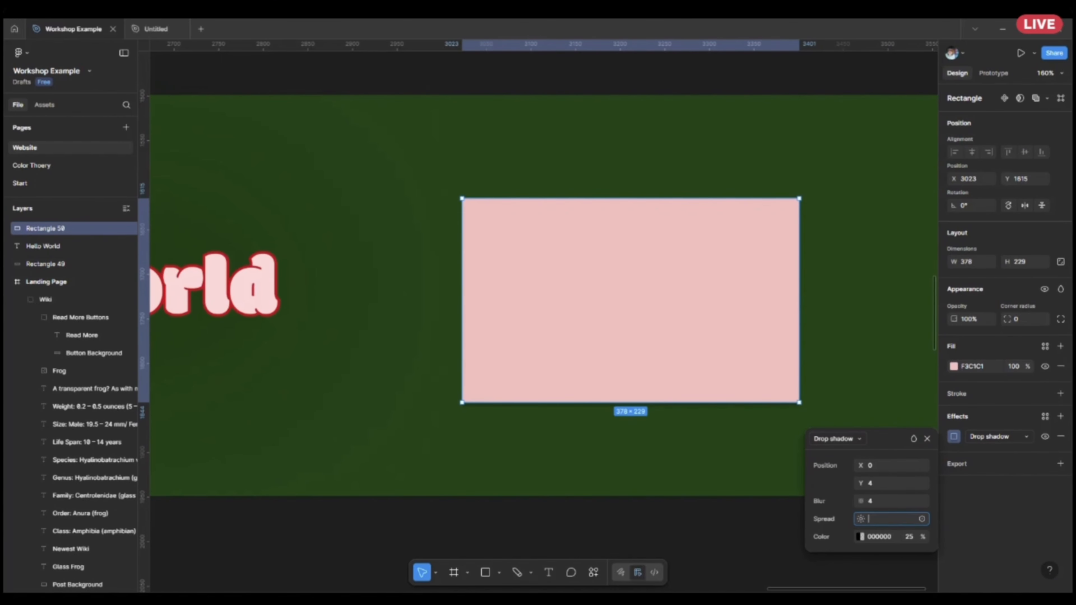
key("Return")
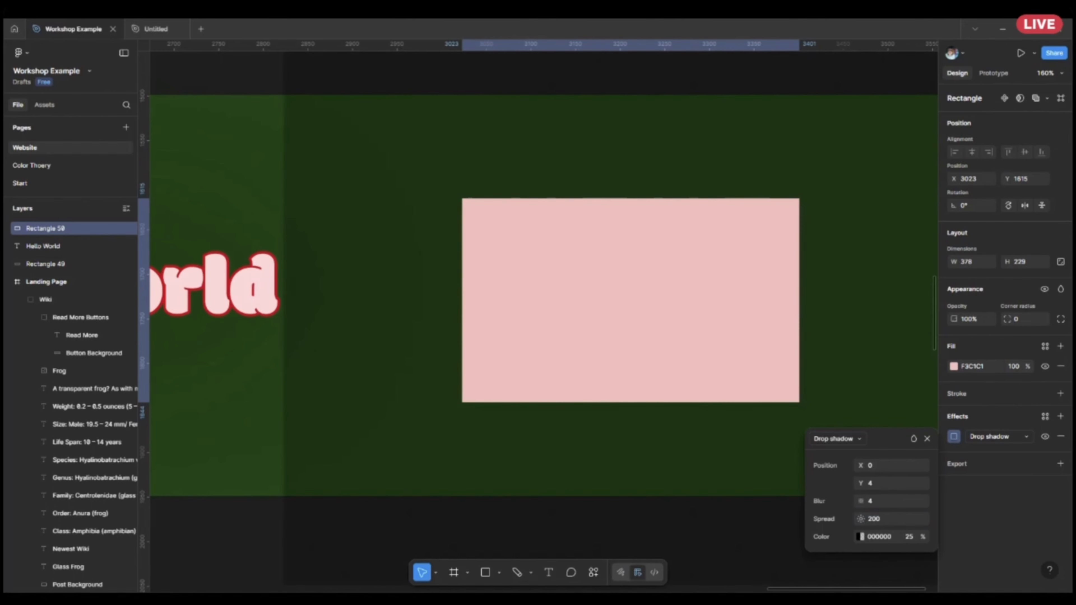
scroll(514, 244, "down", 5)
scroll(515, 245, "down", 1)
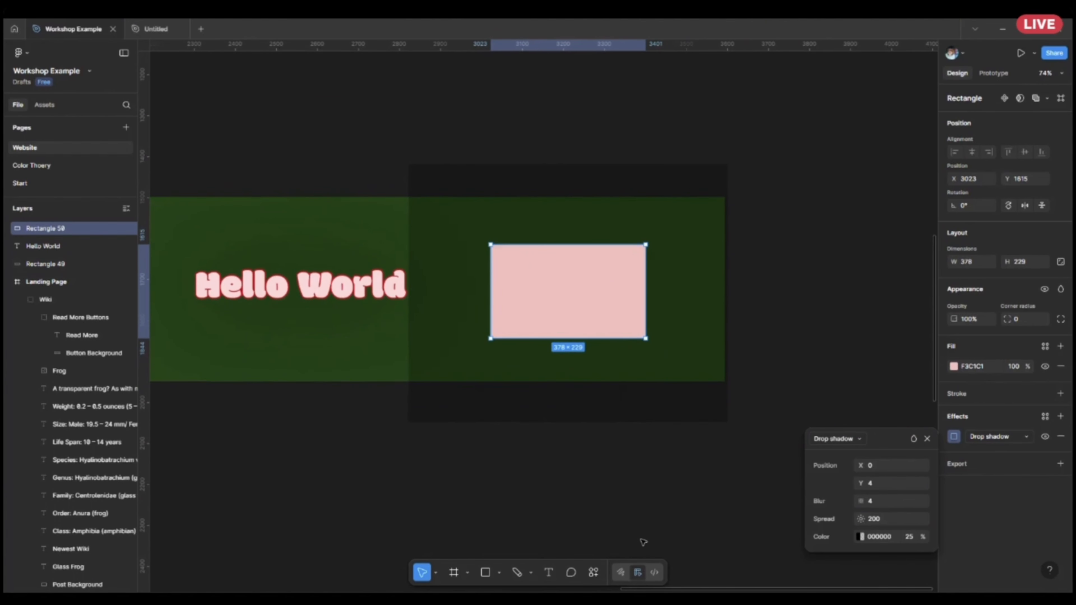
left_click(643, 543)
Set the blur of the pink rectangle's drop shadow to 250.
scroll(594, 487, "right", 2)
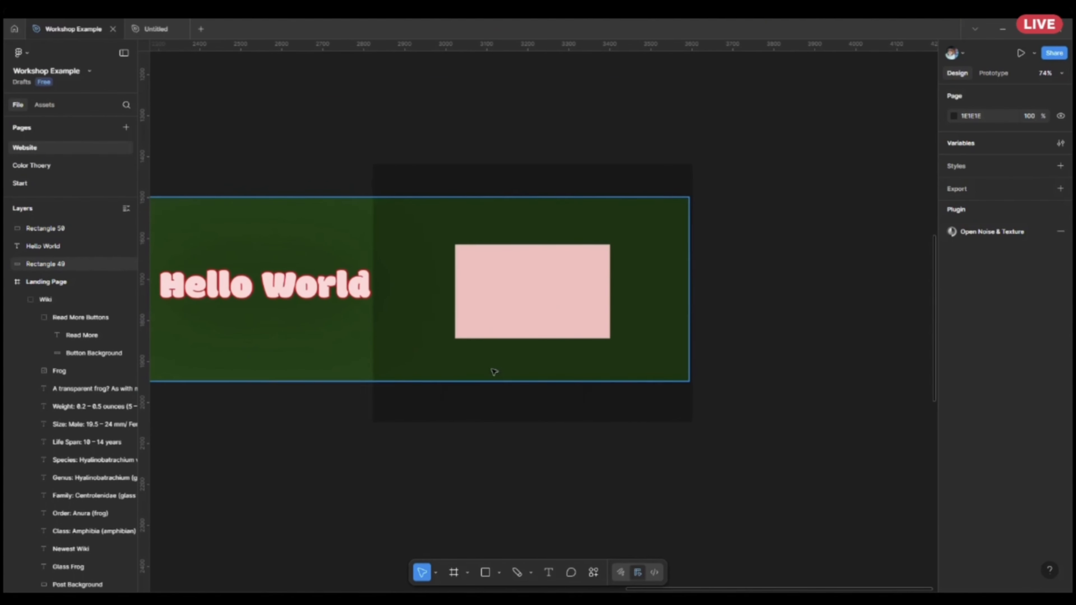
left_click(589, 314)
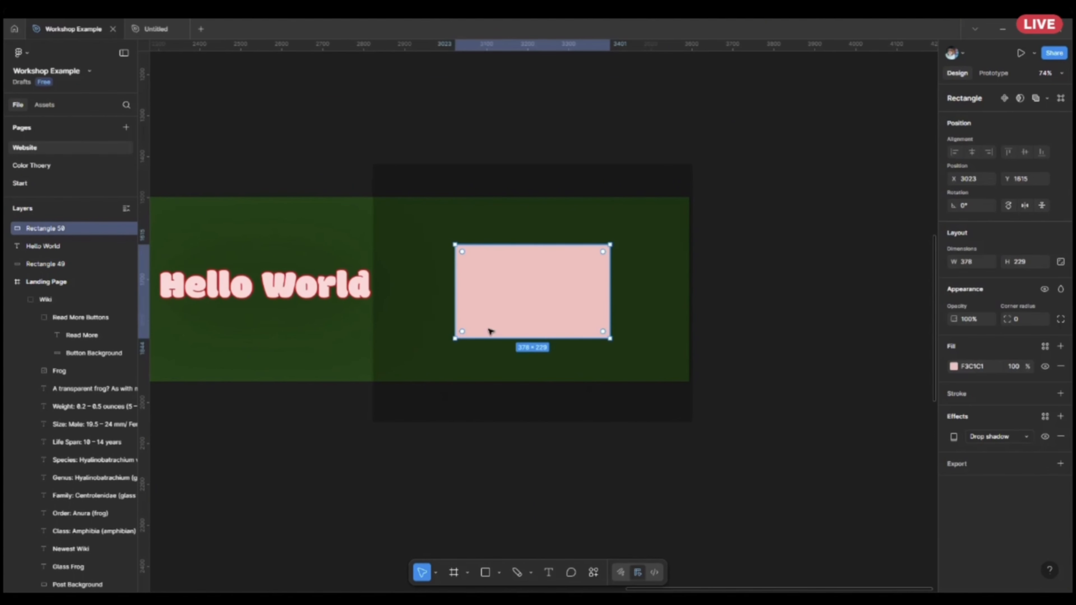
left_click(954, 437)
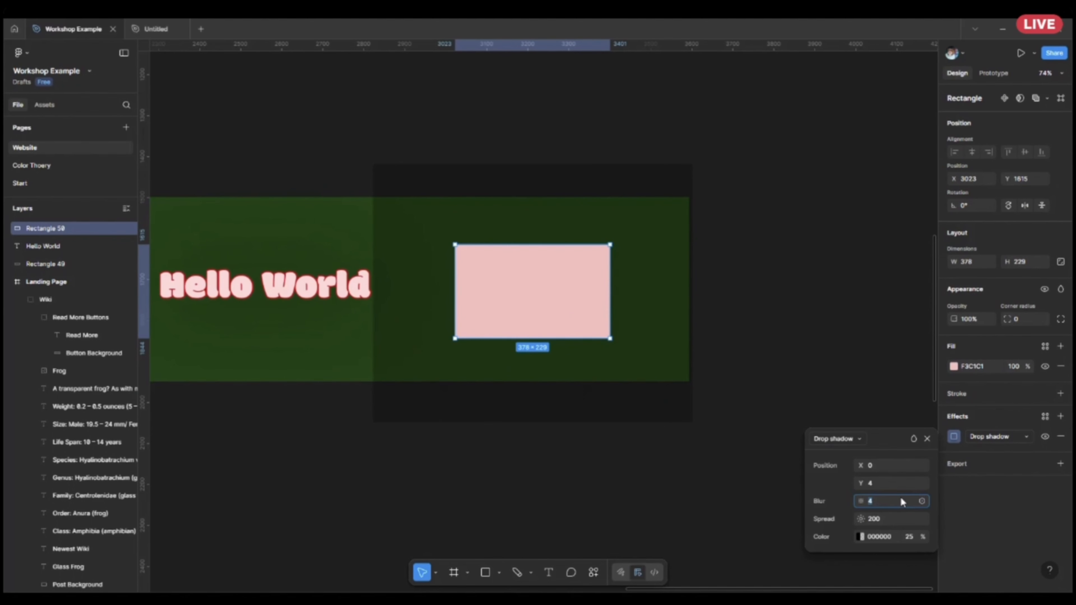
type("600")
key("Return")
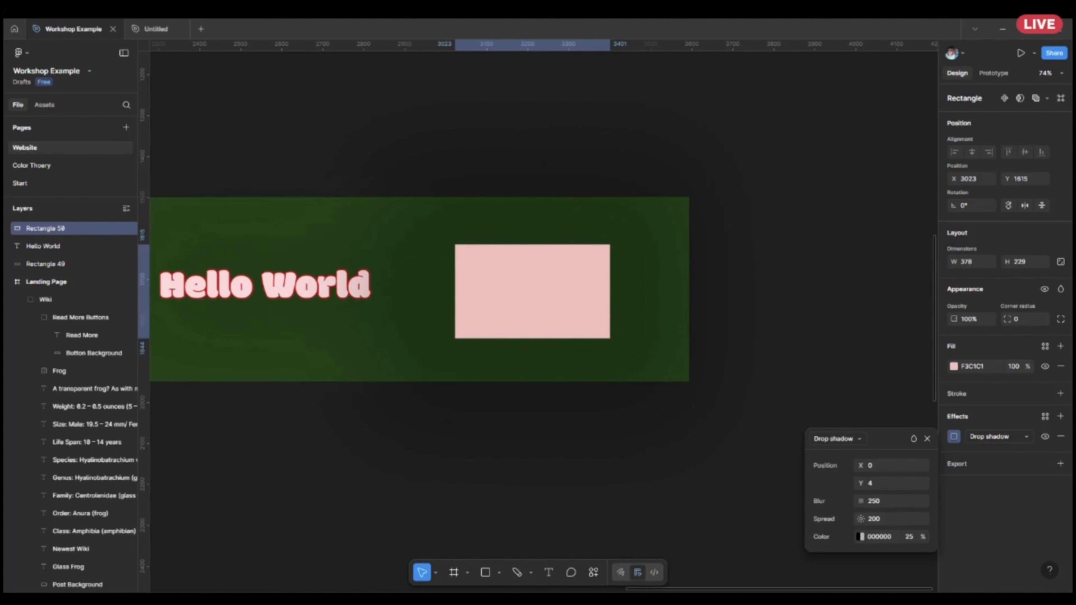
left_click(619, 491)
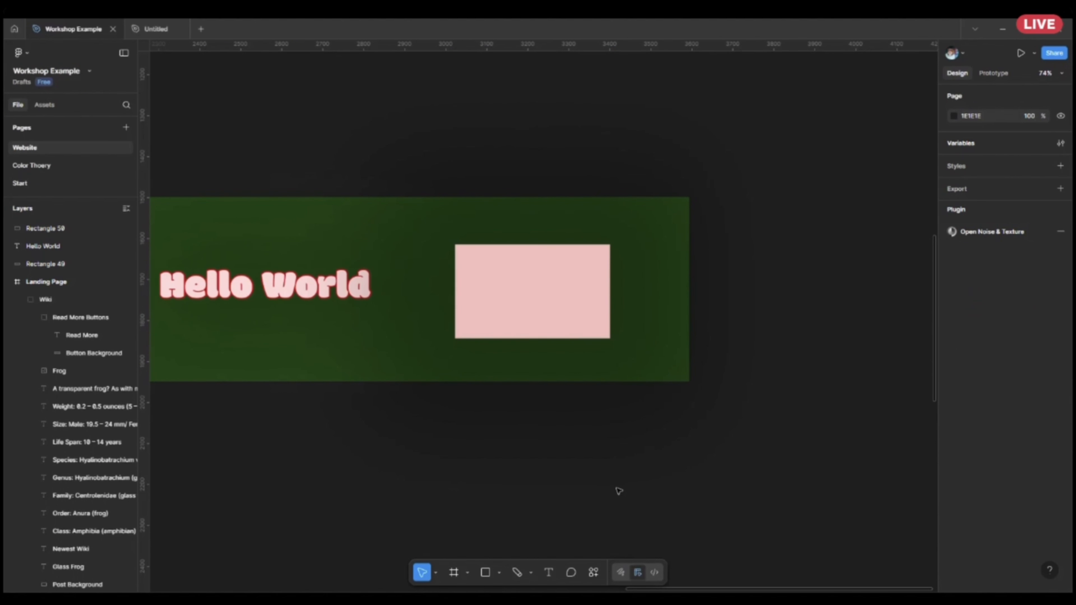
Delete the pink rectangle from the green background.
left_click(466, 250)
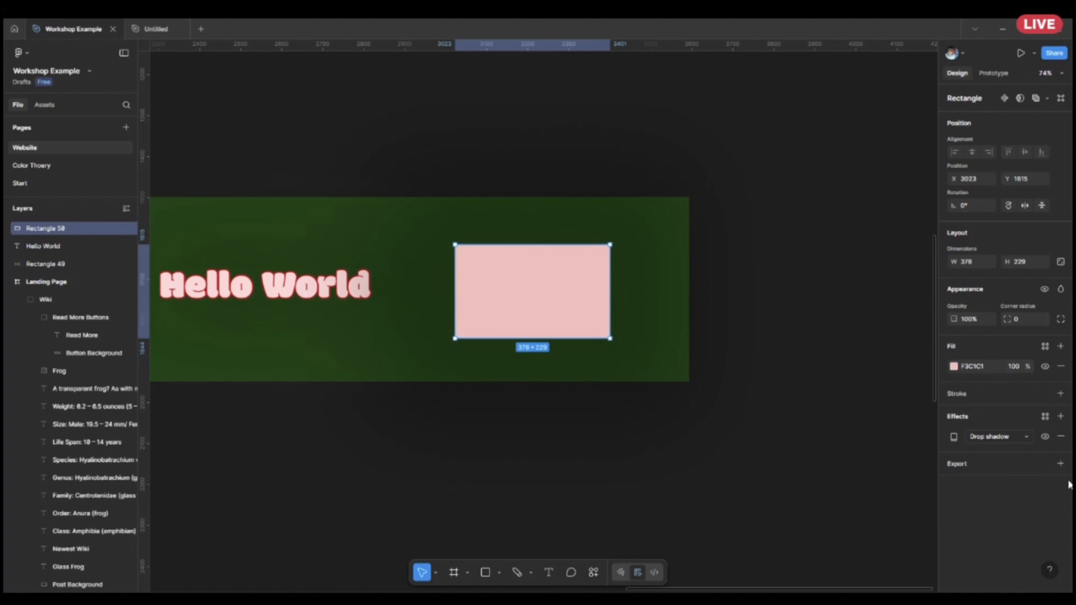
left_click_drag(666, 425, 776, 493)
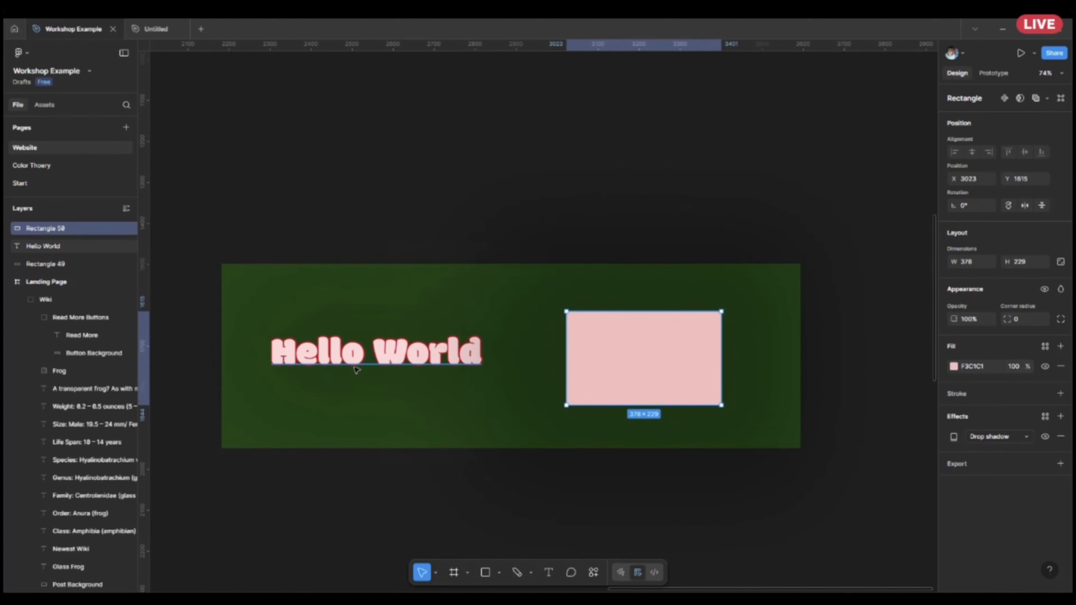
key("Delete")
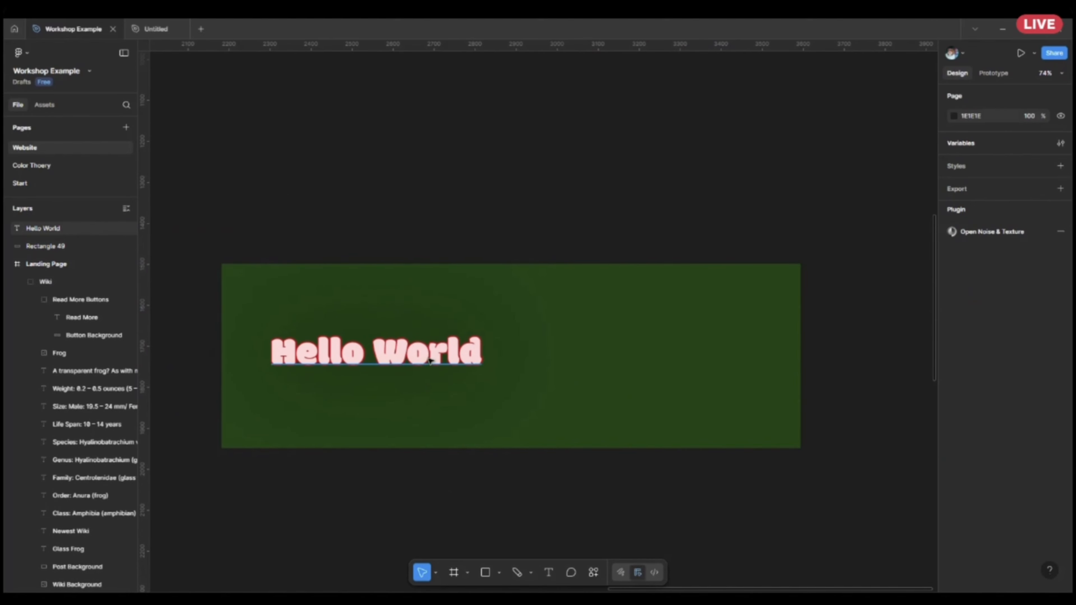
Examine the shadow styling of the large Leapspace heading on the landing page for comparison with the Hello World text.
key("Tab")
scroll(990, 424, "down", 3)
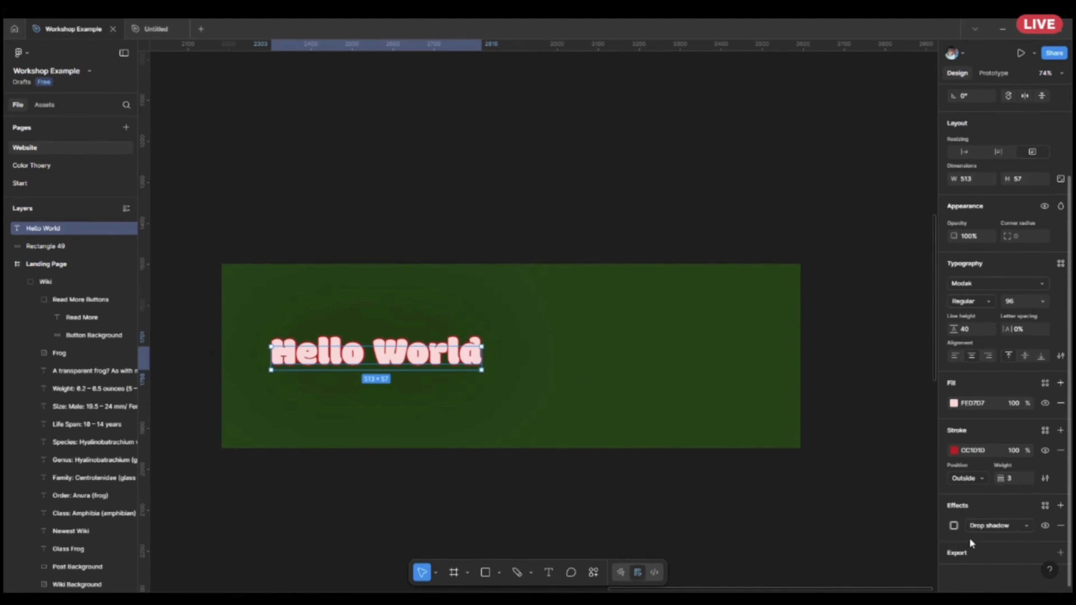
left_click_drag(416, 280, 702, 445)
left_click_drag(540, 272, 746, 467)
left_click_drag(480, 118, 695, 569)
scroll(549, 380, "up", 2)
scroll(515, 379, "up", 1)
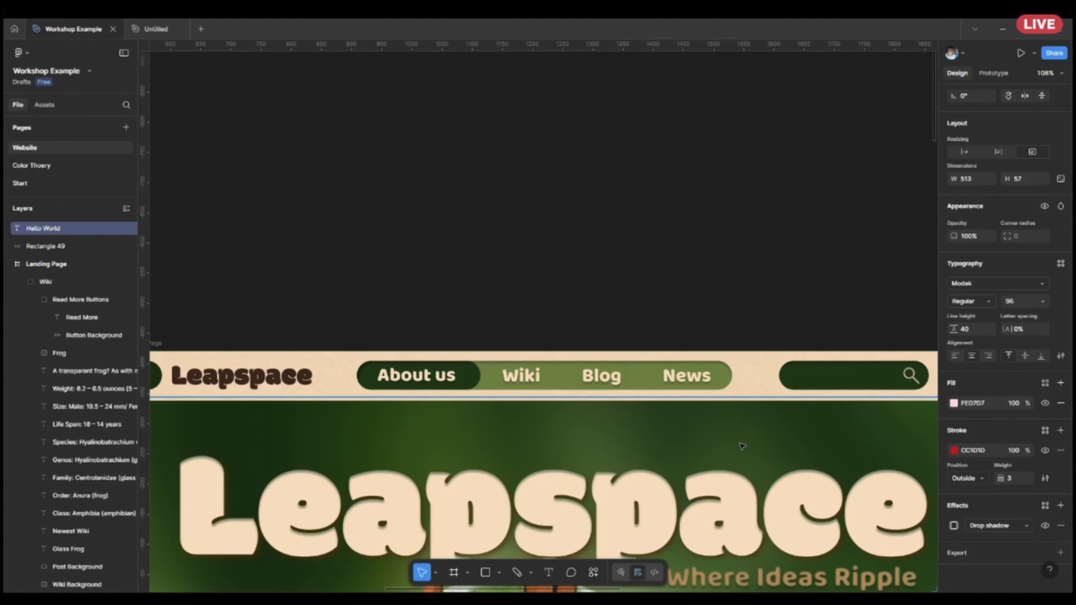
scroll(743, 446, "down", 5)
left_click_drag(855, 515, 331, 220)
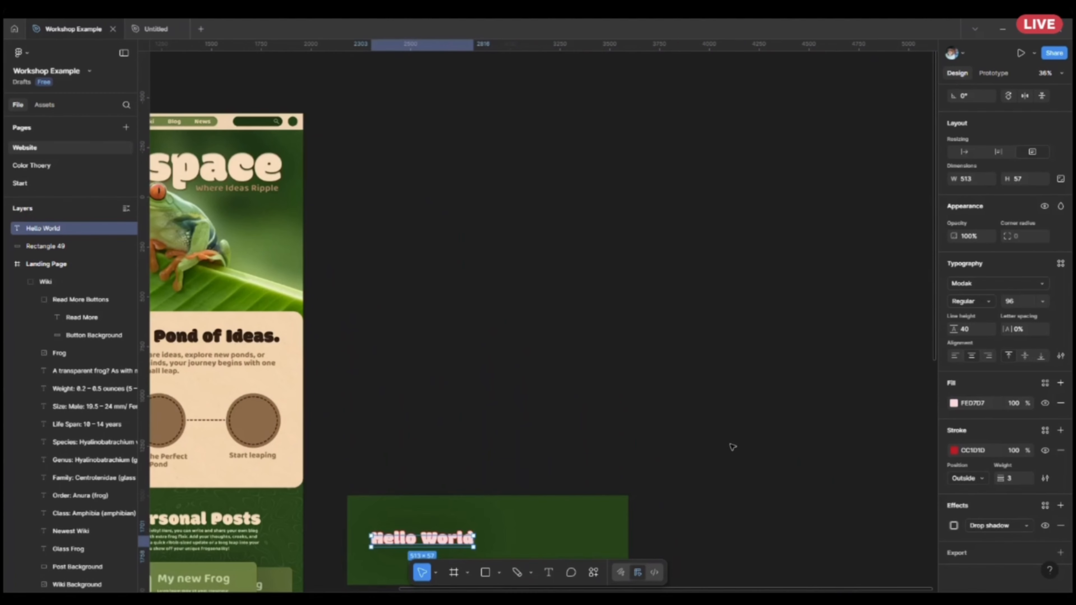
Change the Hello World text's drop shadow to an inner shadow with a blur of 2.
left_click_drag(504, 534, 521, 414)
scroll(388, 426, "up", 2)
right_click(390, 427, "ctrl")
left_click(433, 406)
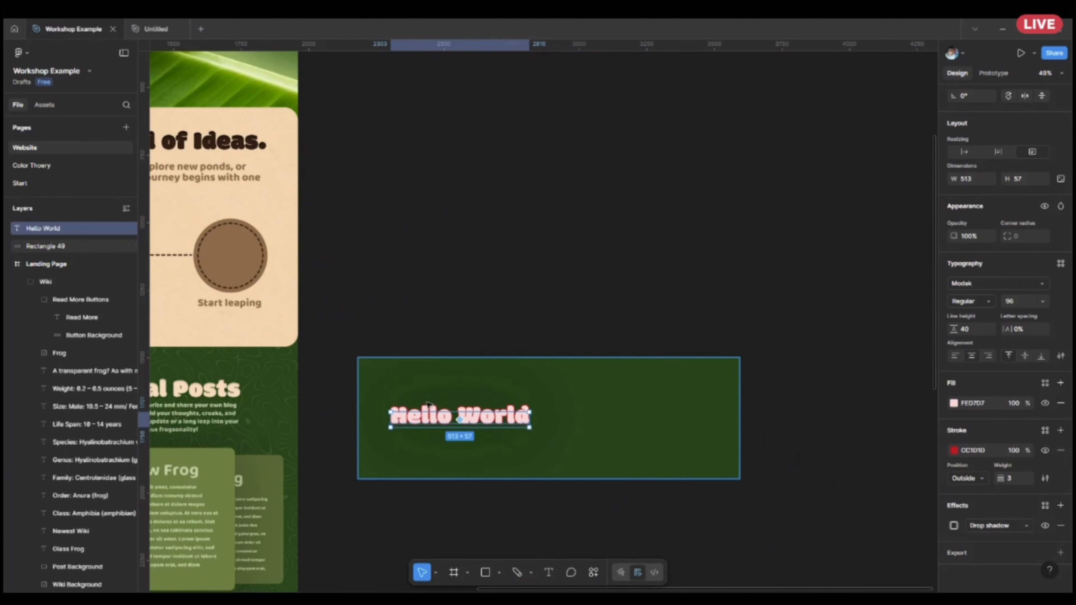
scroll(426, 414, "up", 5)
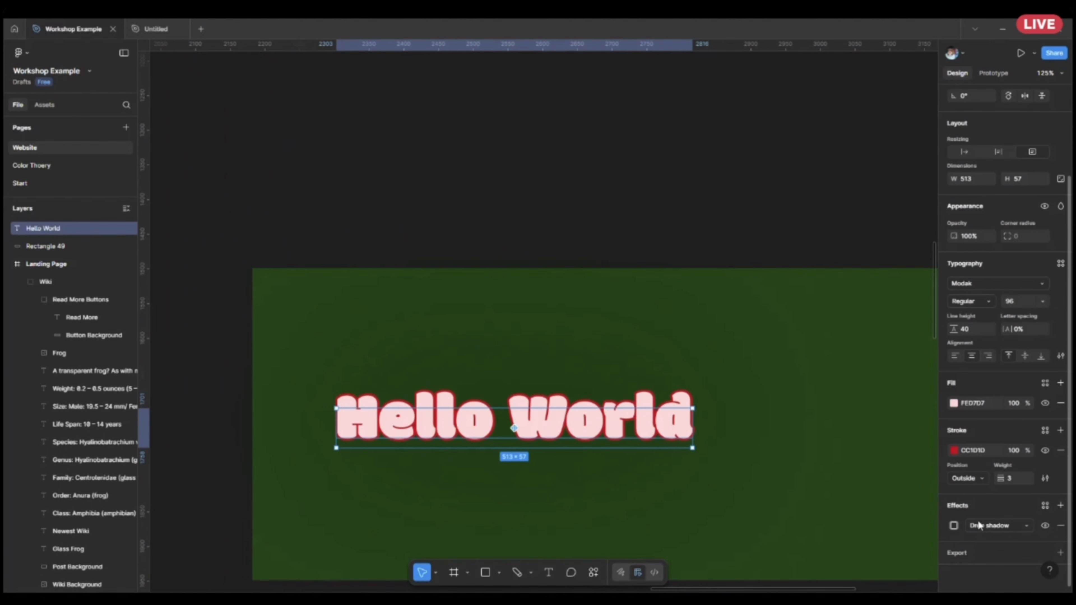
left_click(954, 526)
left_click(819, 471)
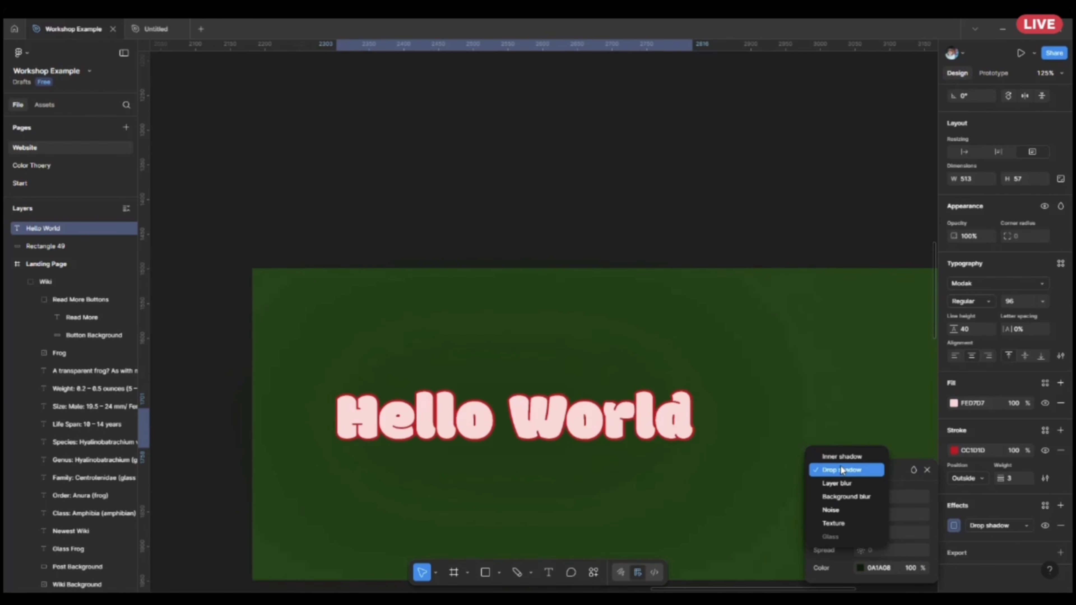
left_click(839, 459)
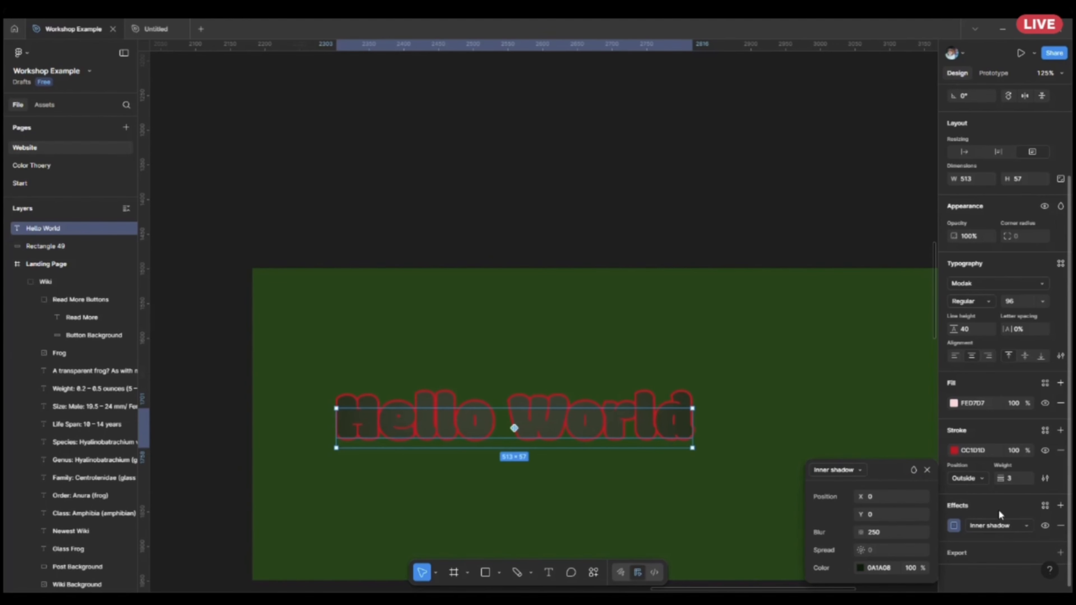
left_click(892, 533)
key("BackSpace")
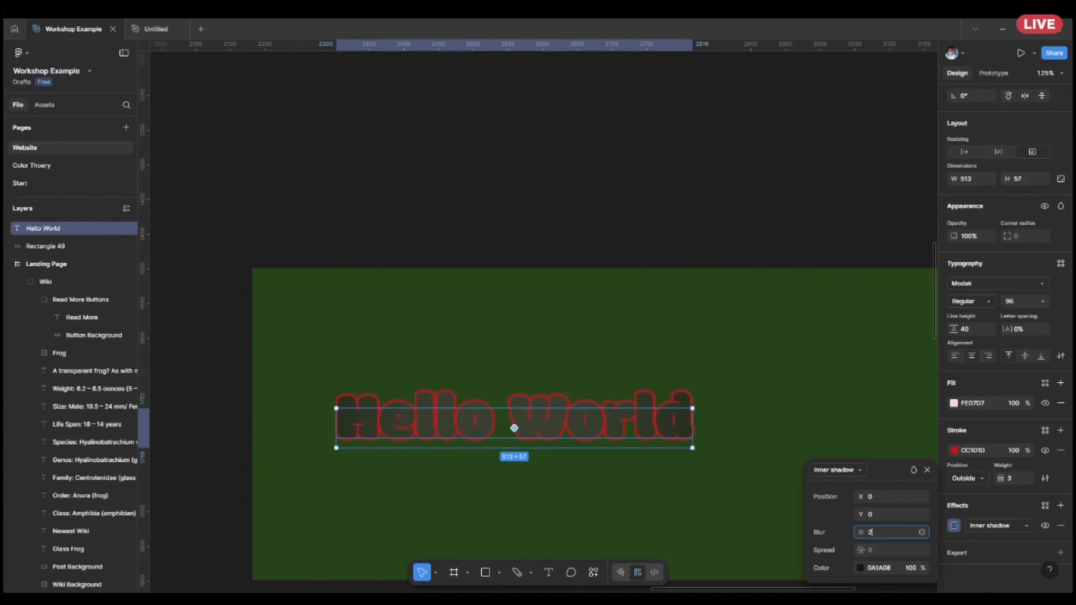
key("Return")
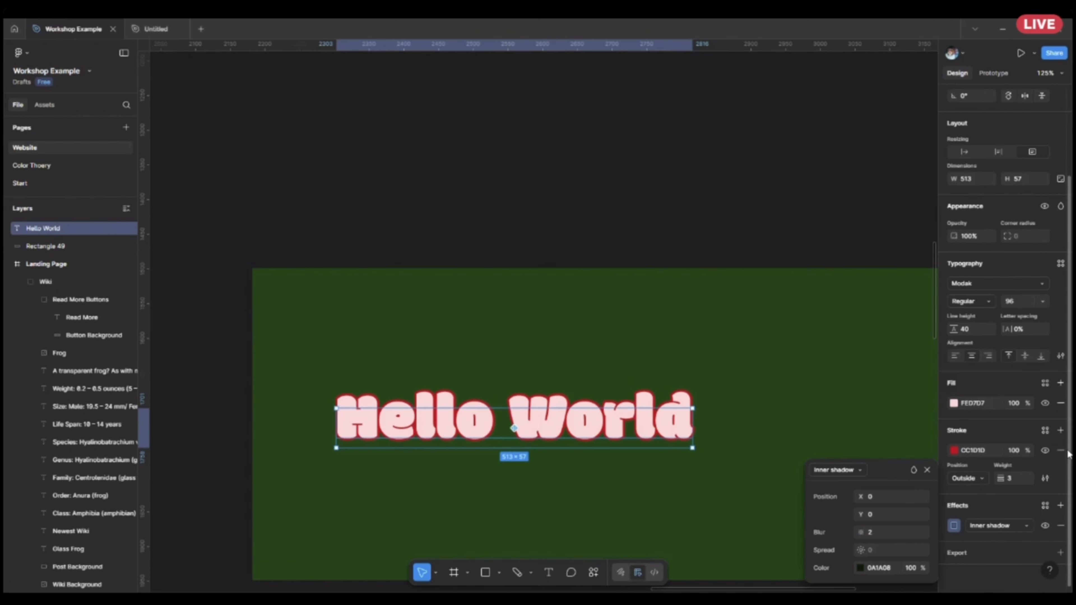
Remove the red stroke from the Hello World text and set its inner shadow's X offset to 2.
left_click(1061, 450)
scroll(589, 510, "up", 3)
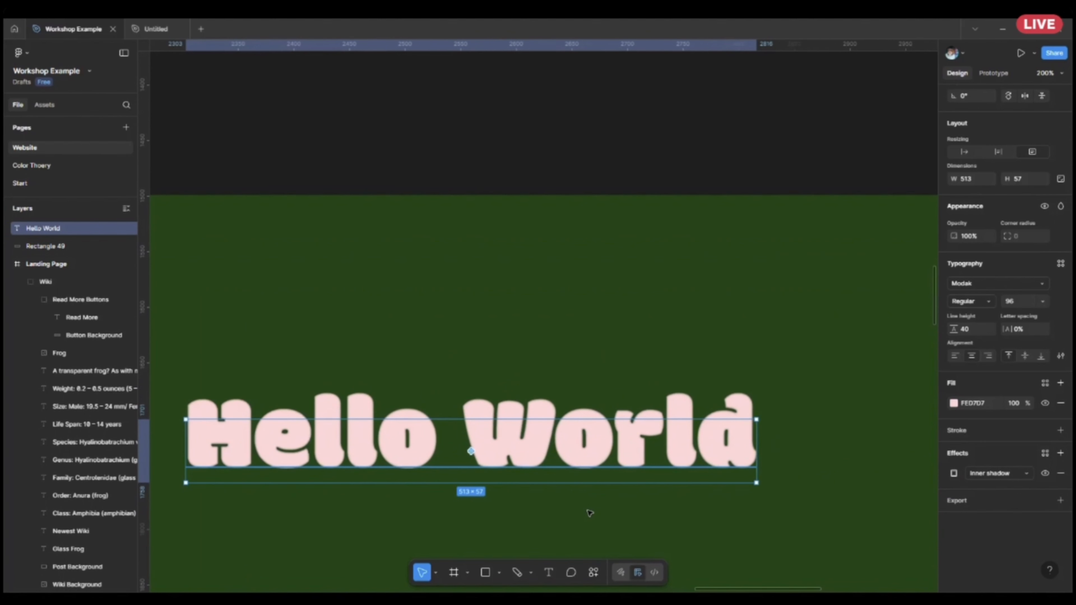
left_click(954, 473)
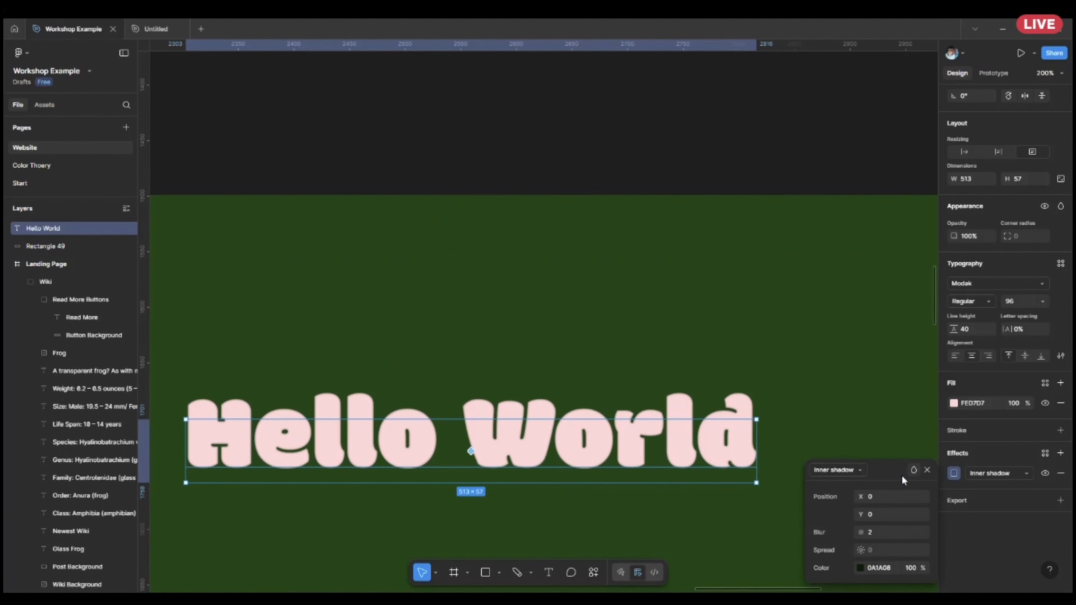
key("BackSpace")
type("2")
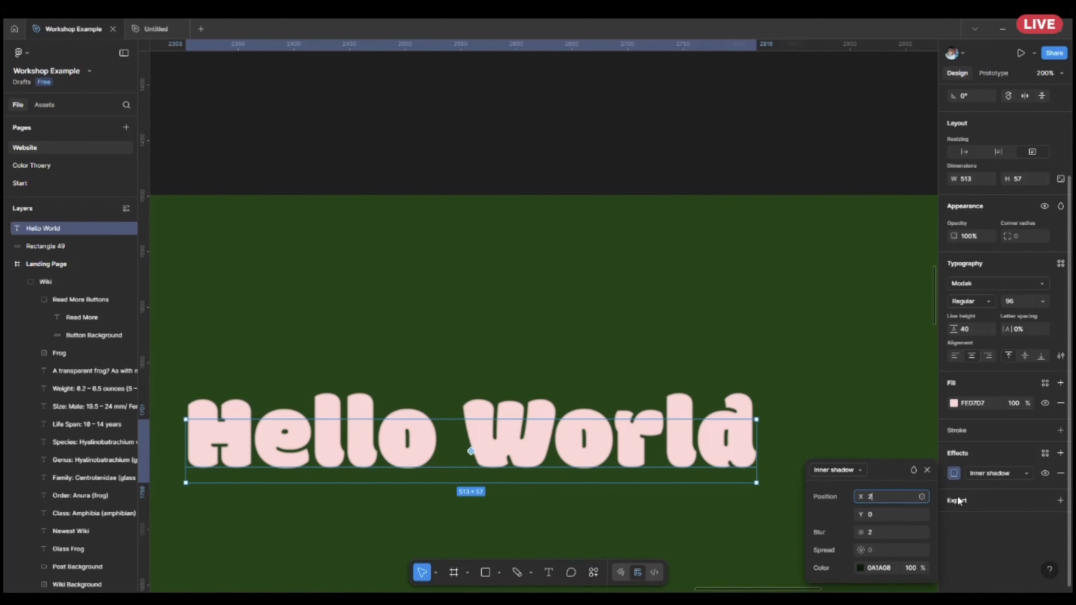
key("Return")
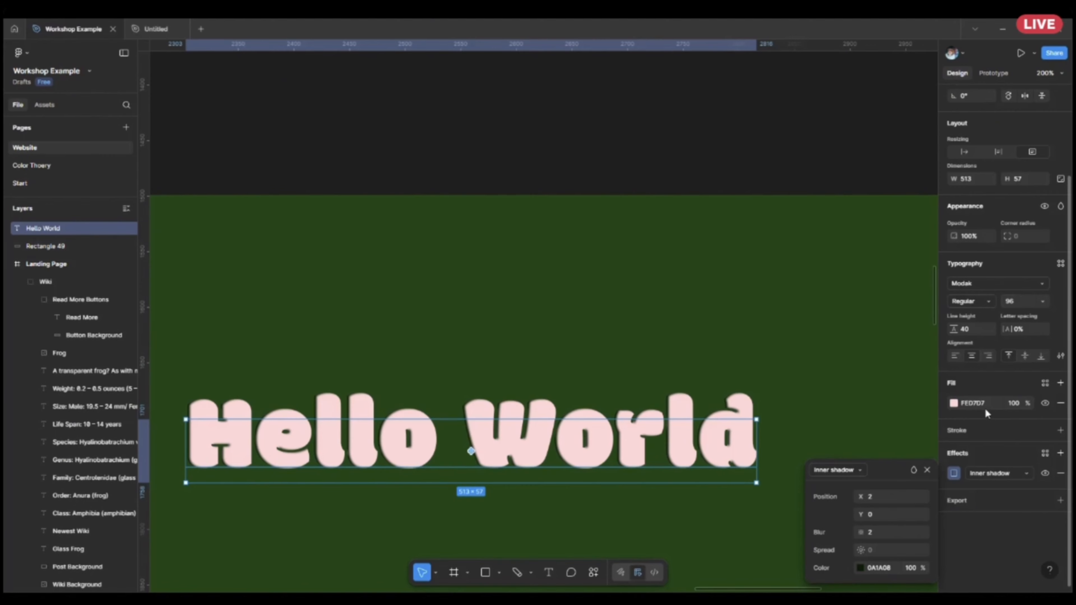
Set the inner shadow's Y offset to 2 and its X offset to 0.
type("2")
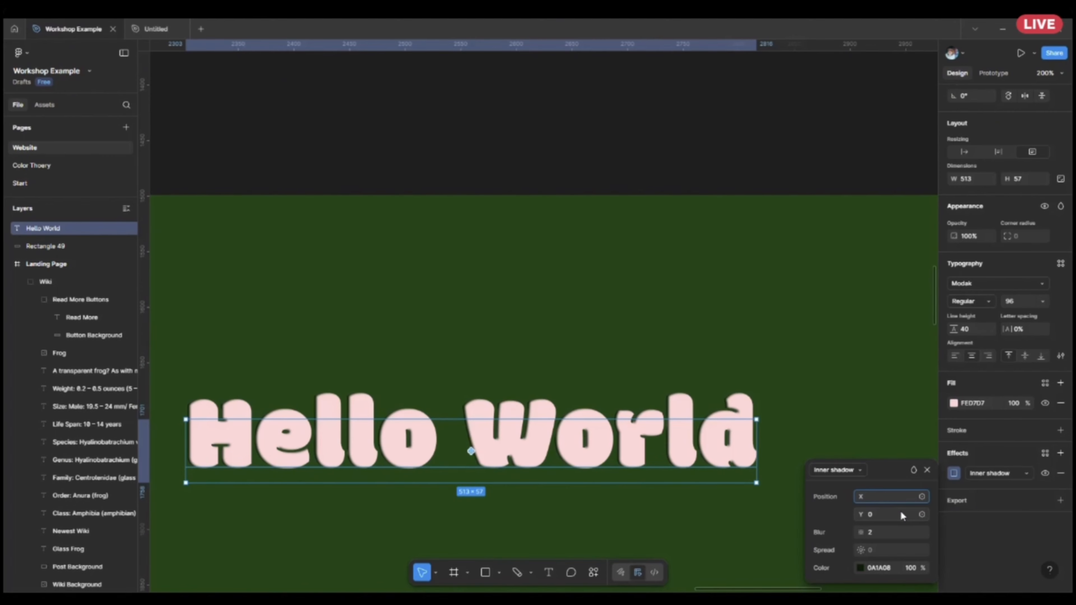
key("Tab")
key("Return")
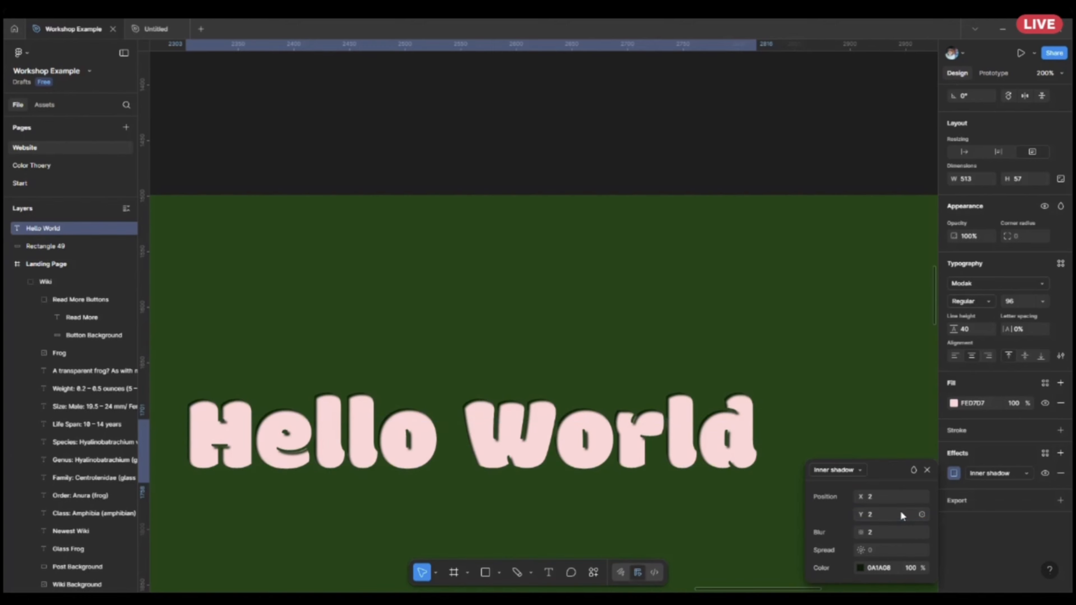
left_click(893, 496)
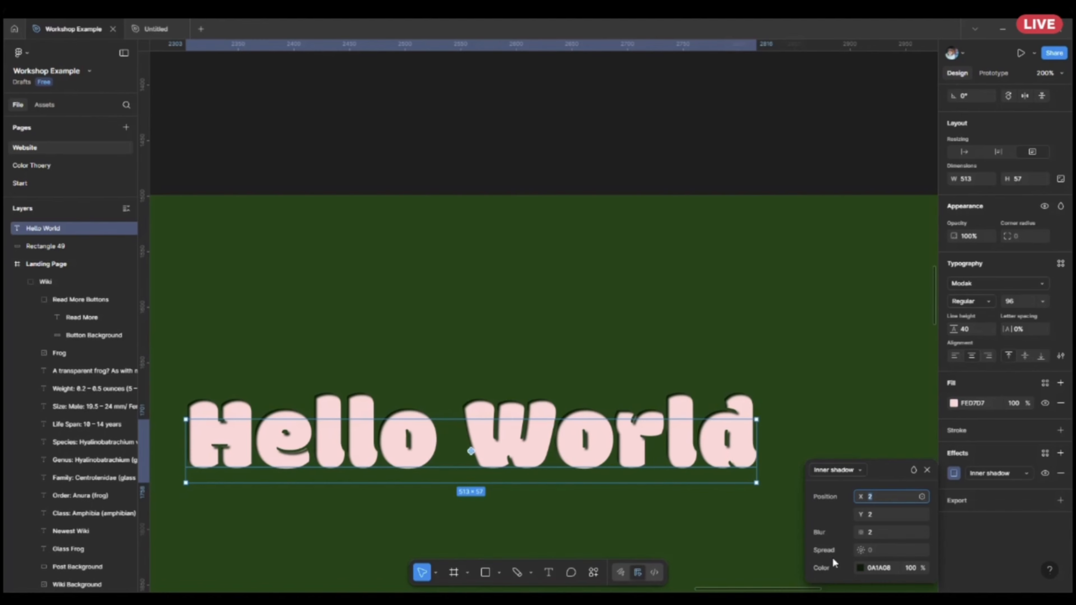
type("0")
key("Return")
Inspect the Hello World text's inner shadow and compare it with the Leapspace heading on the landing page.
scroll(655, 284, "down", 5)
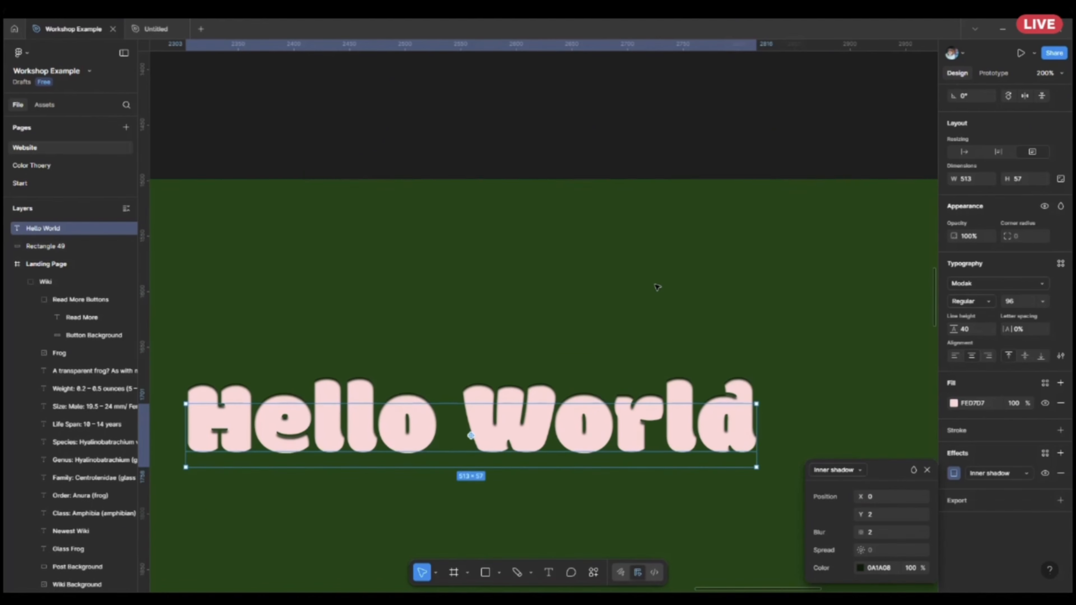
scroll(464, 373, "left", 2)
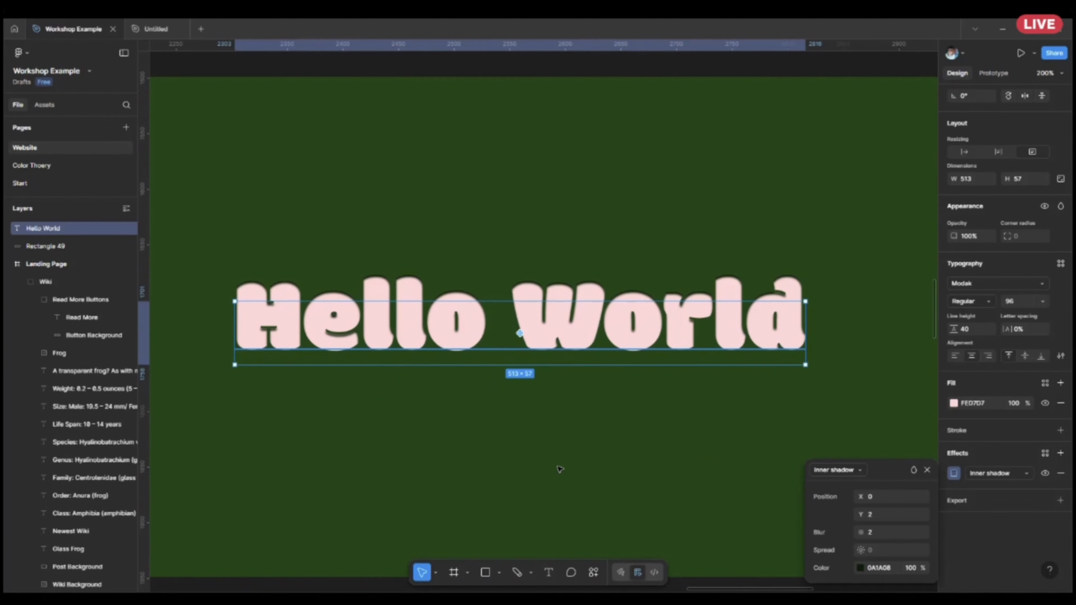
left_click(568, 478)
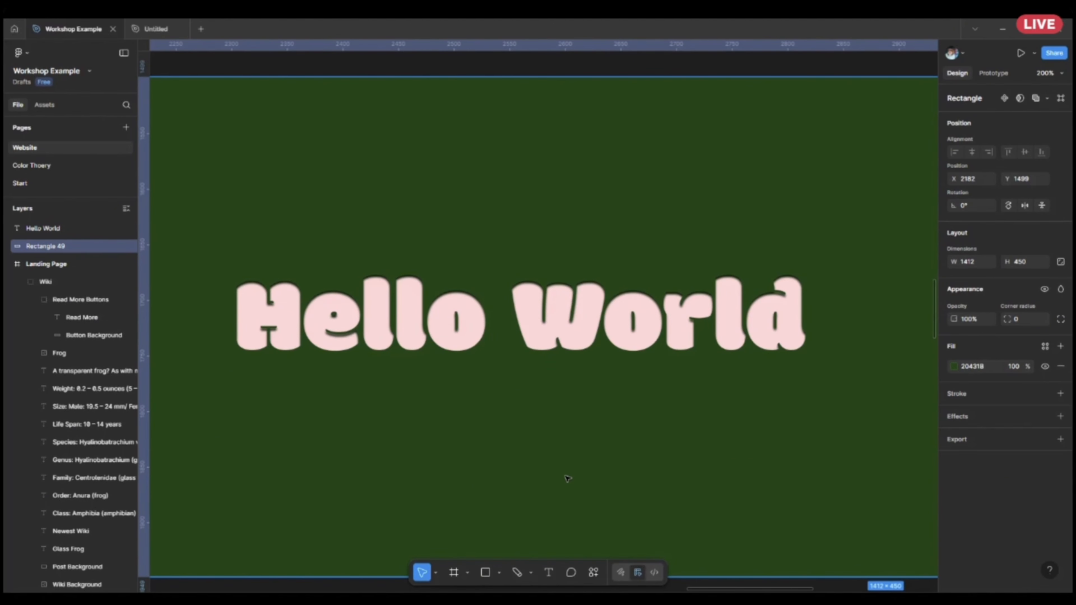
scroll(572, 434, "down", 6)
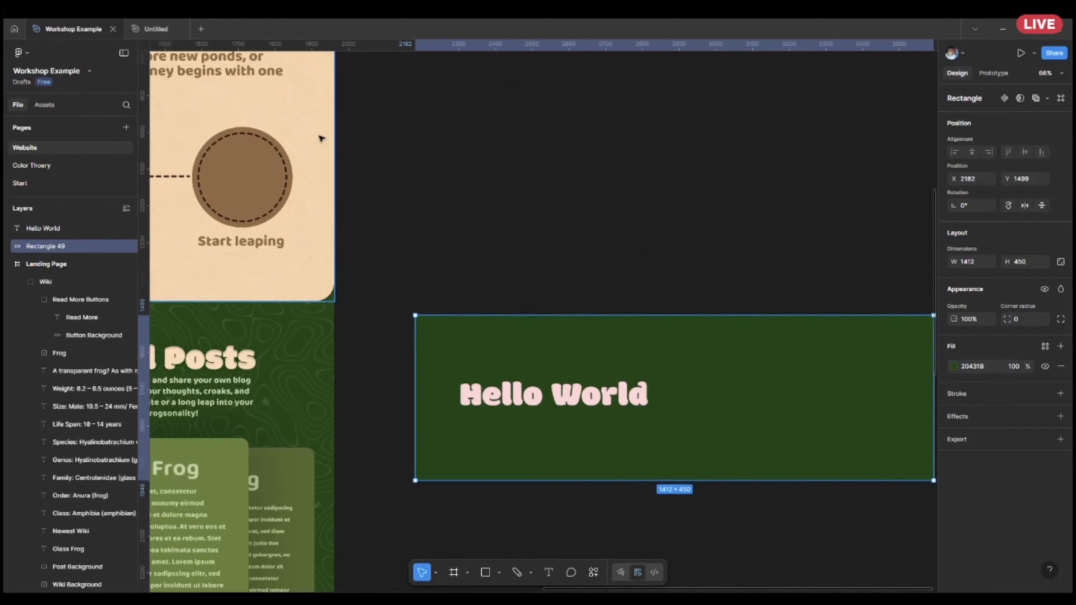
left_click_drag(320, 137, 685, 461)
left_click_drag(591, 154, 589, 252)
scroll(590, 252, "up", 5)
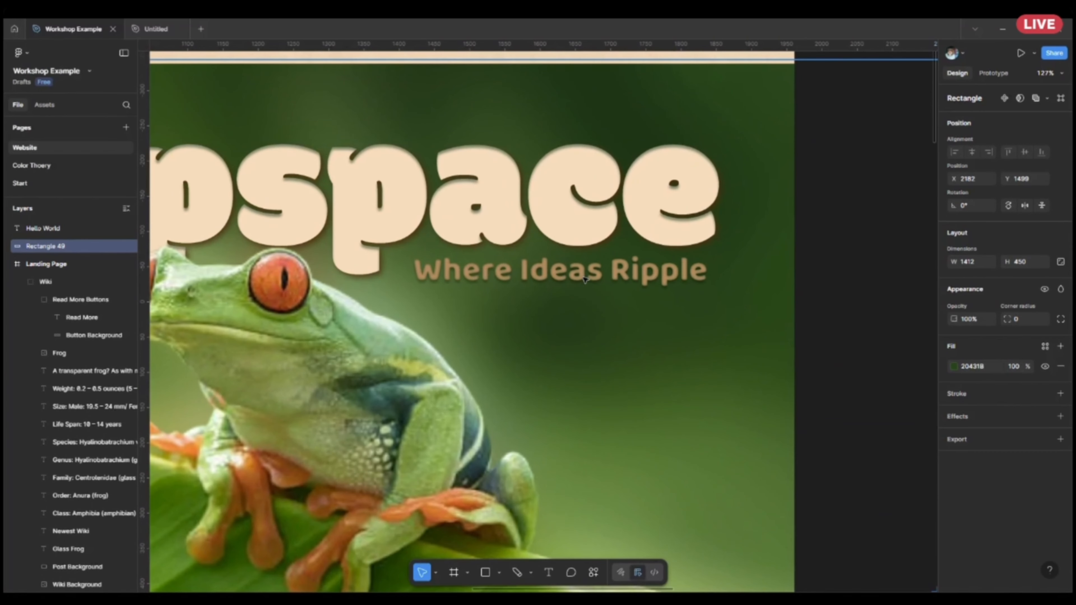
scroll(593, 279, "down", 7)
left_click_drag(792, 372, 397, 167)
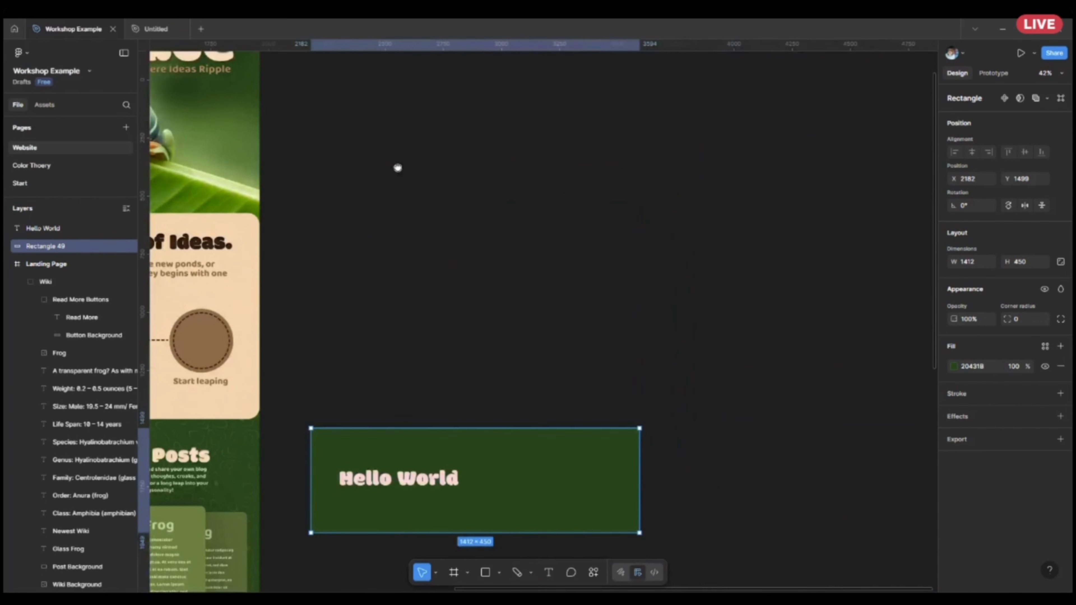
scroll(360, 482, "up", 10)
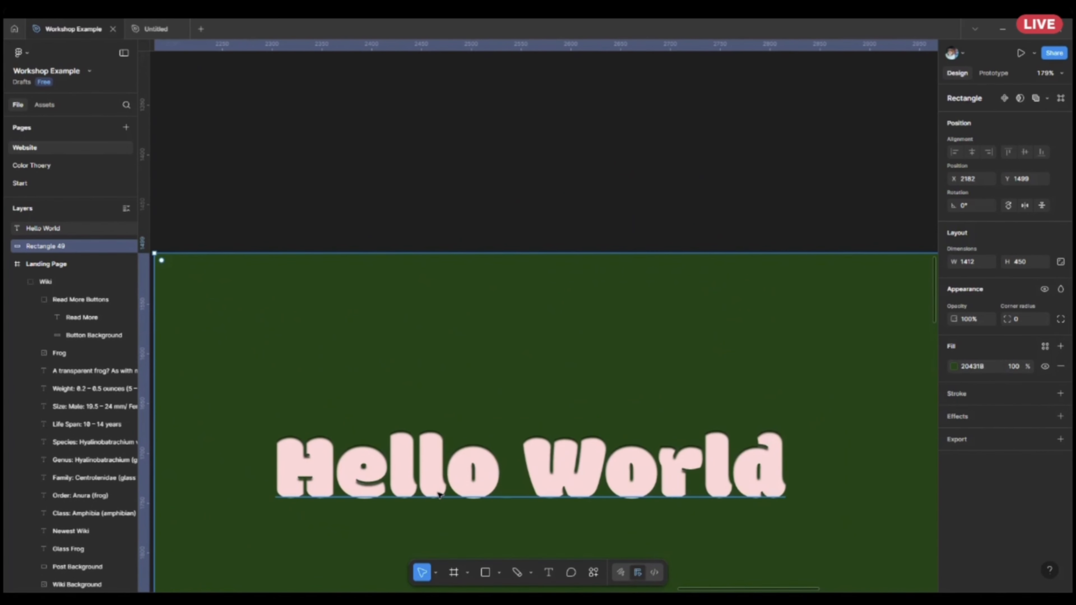
Set the Hello World text's inner shadow to a Y offset of 0 and a blur of 5.
left_click(359, 482)
scroll(1004, 512, "down", 3)
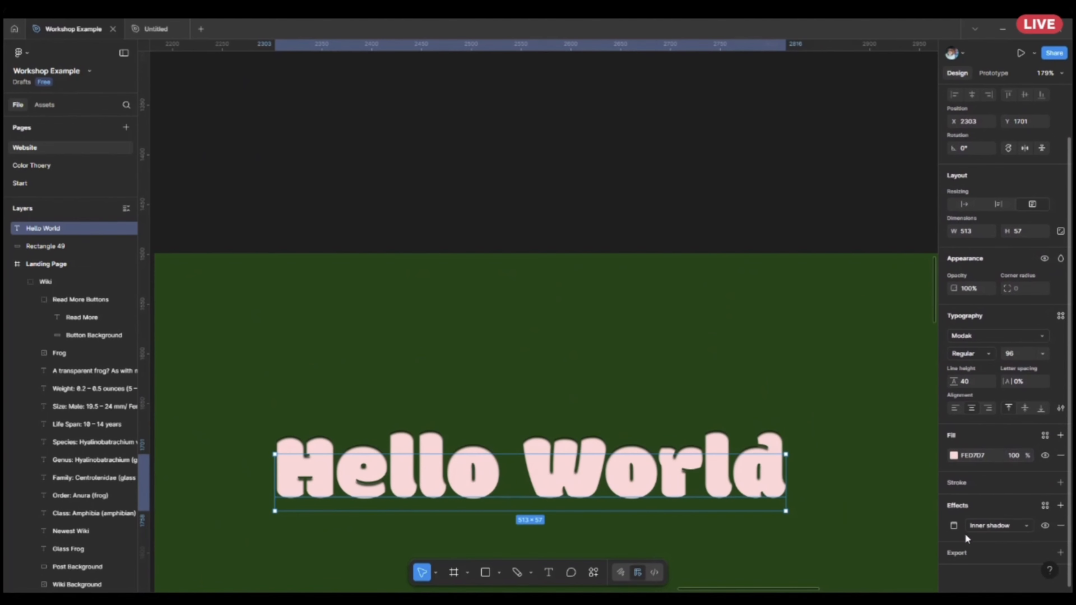
left_click(954, 526)
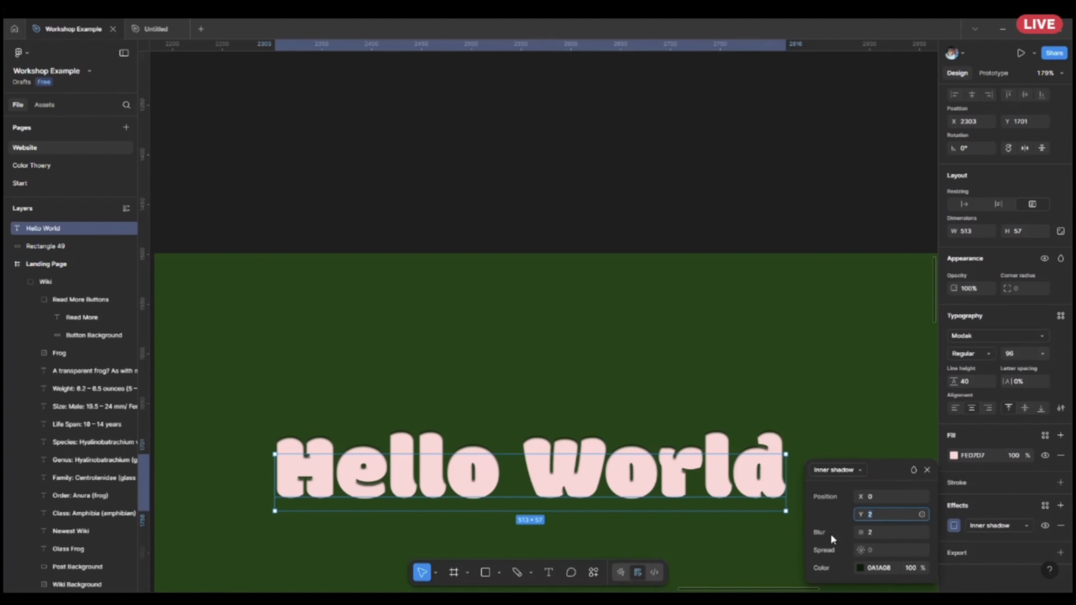
type("0")
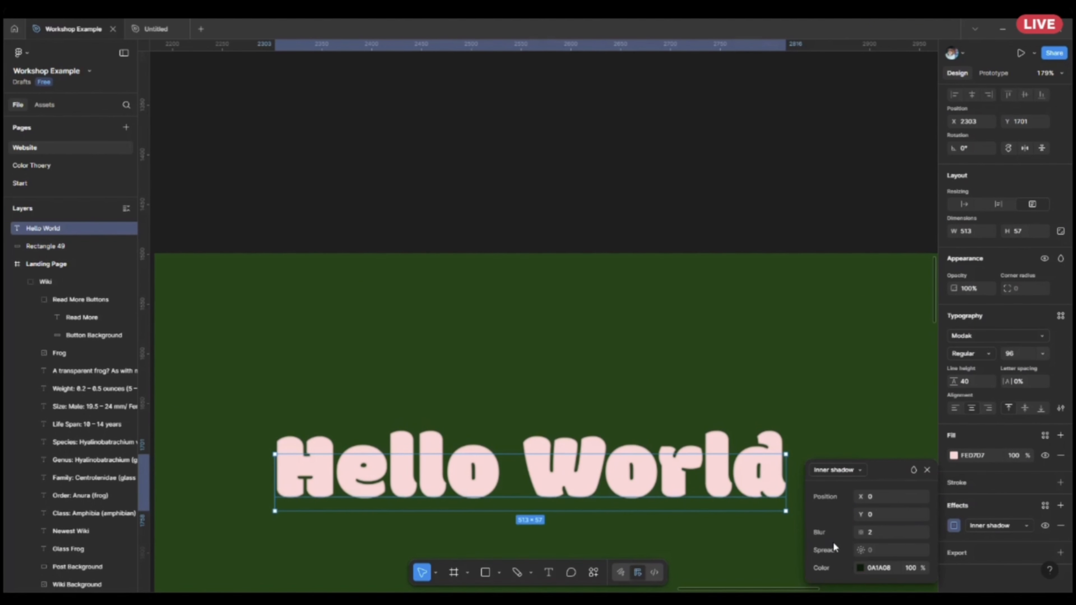
left_click(905, 536)
type("5")
key("Return")
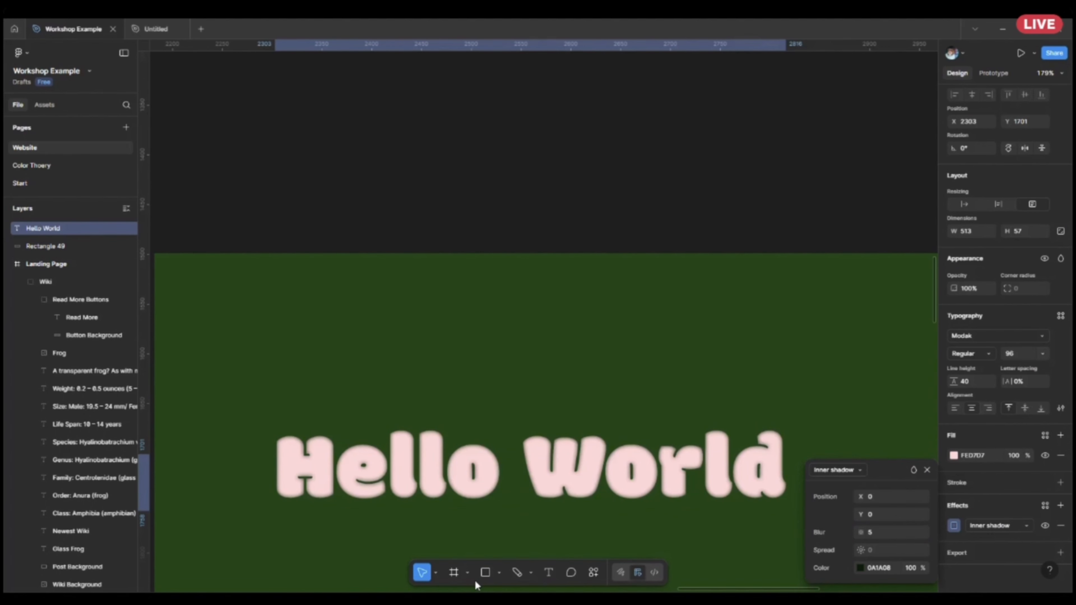
Change the Hello World text's inner shadow colour to a medium green.
scroll(232, 441, "down", 1)
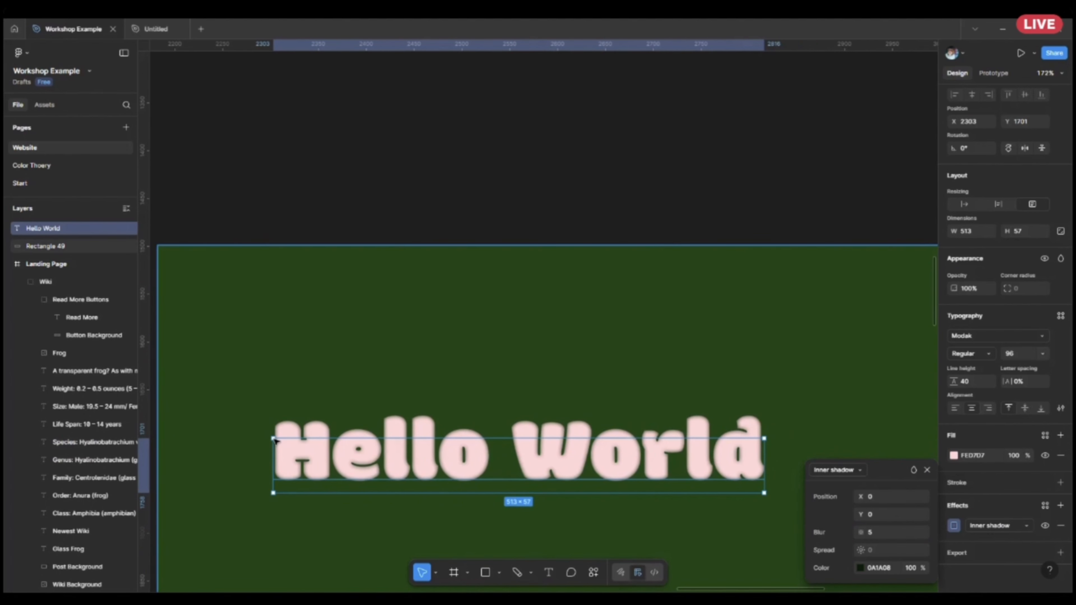
left_click(861, 567)
left_click_drag(761, 381, 733, 395)
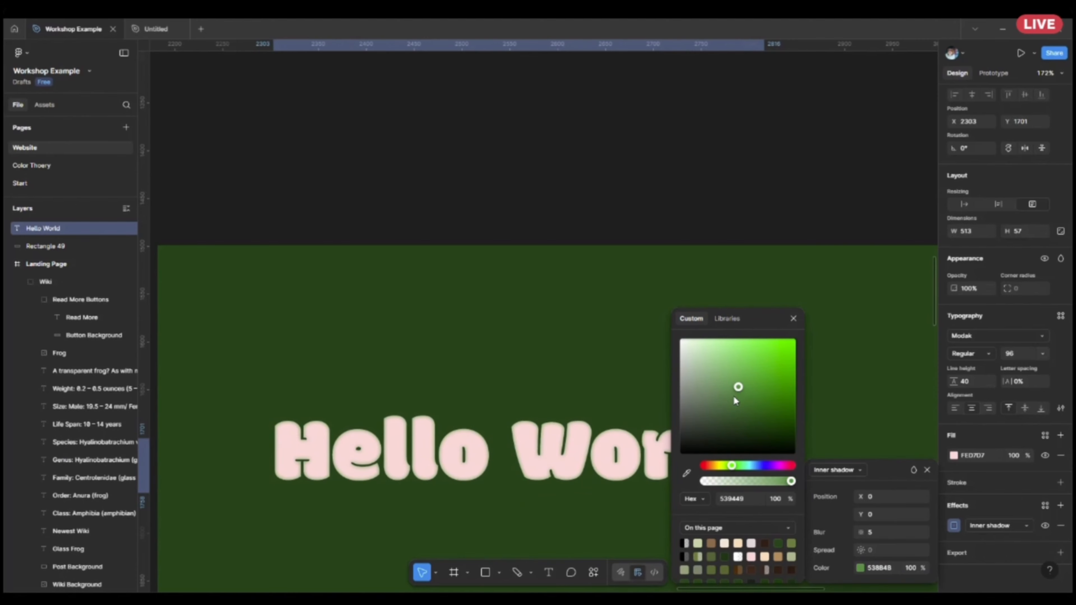
left_click(608, 375)
scroll(650, 410, "down", 3)
scroll(732, 551, "up", 3)
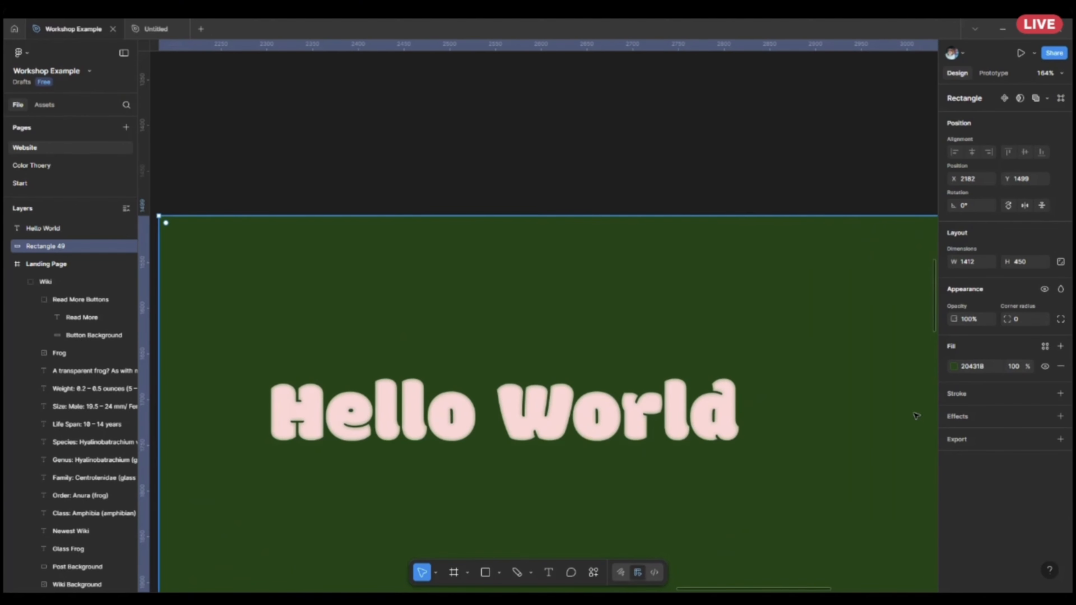
Change the Hello World text's fill to the medium green 497644.
left_click(735, 394)
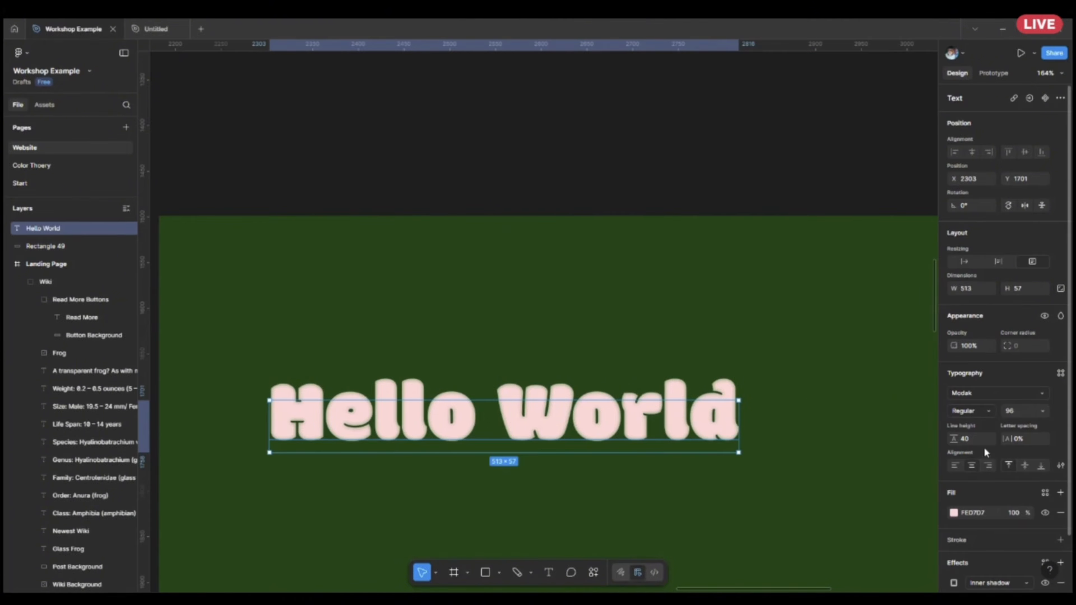
scroll(954, 447, "down", 3)
left_click(955, 456)
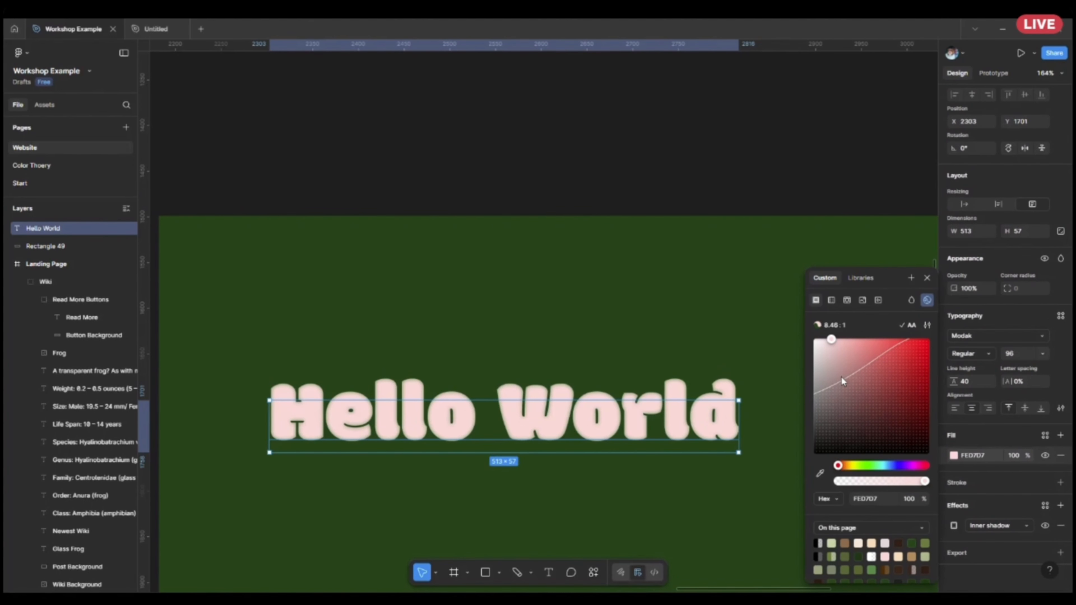
left_click_drag(841, 377, 875, 383)
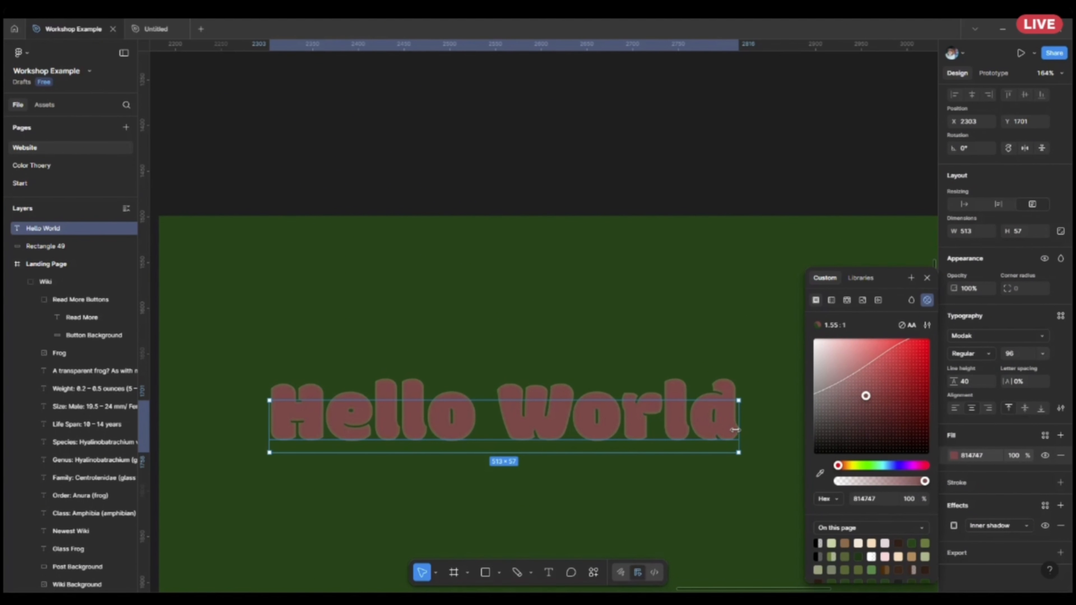
left_click(847, 393)
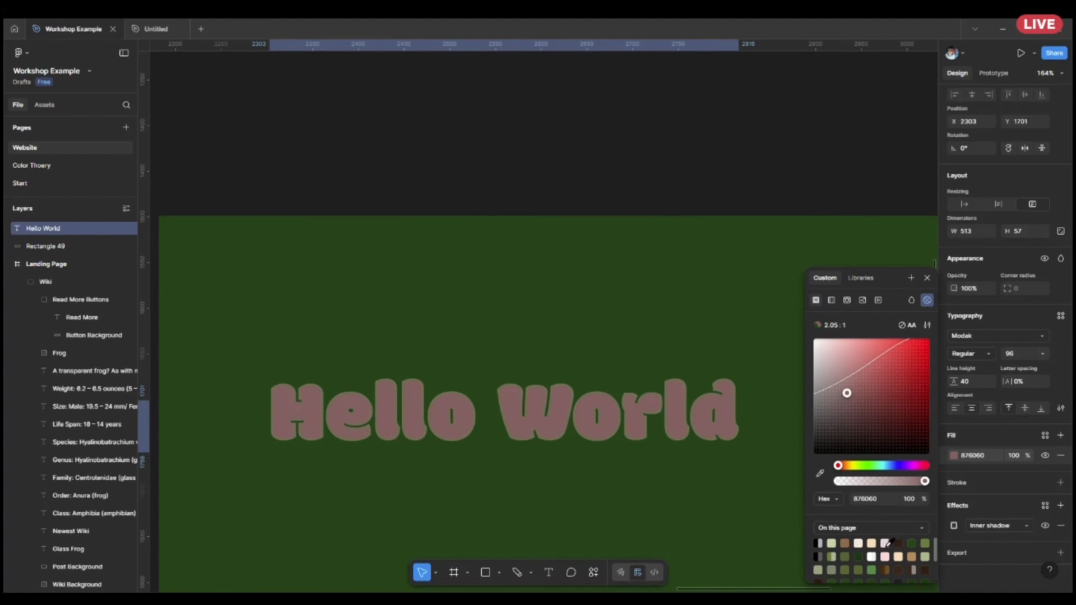
left_click(860, 556)
mouse_move(852, 403)
left_mouse_down()
mouse_move(850, 359)
mouse_move(862, 401)
left_mouse_up()
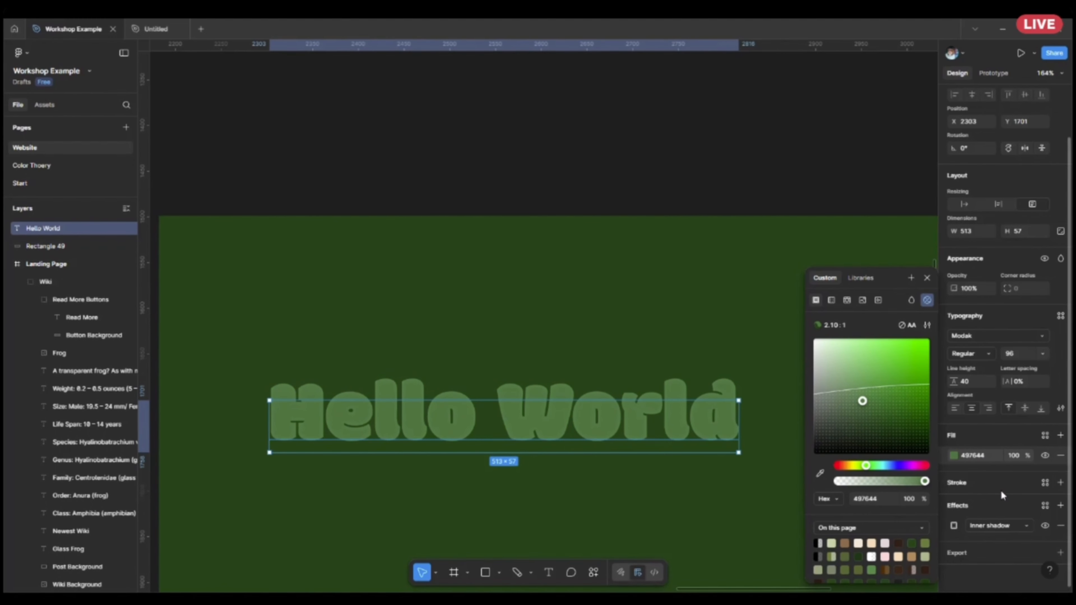
left_click(1061, 483)
scroll(1017, 488, "down", 2)
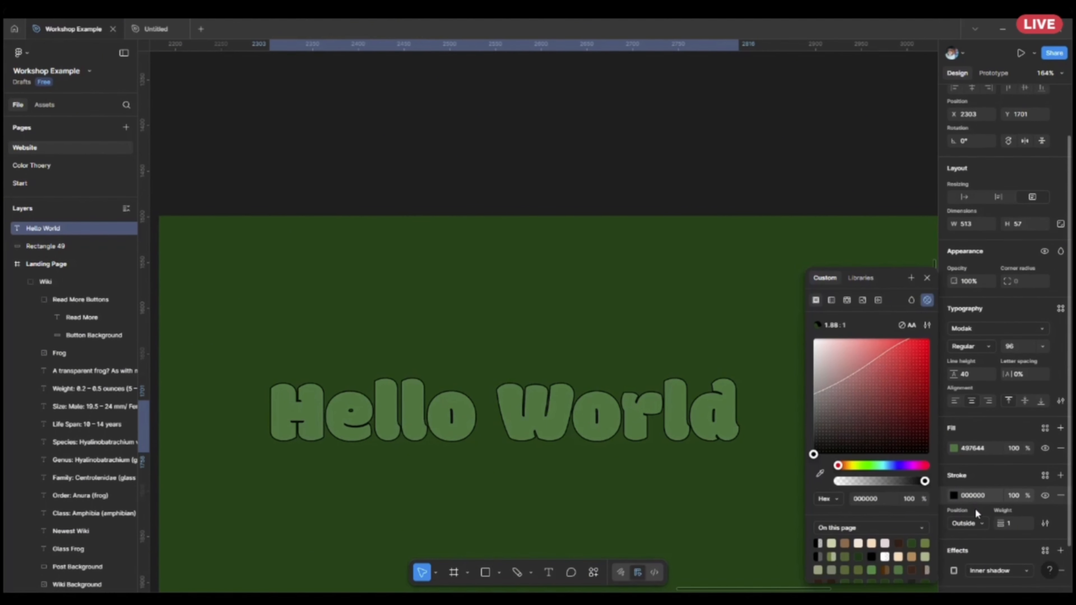
left_click(1061, 450)
Change the Hello World text's inner shadow colour to the light green 78DF69.
left_click(984, 472)
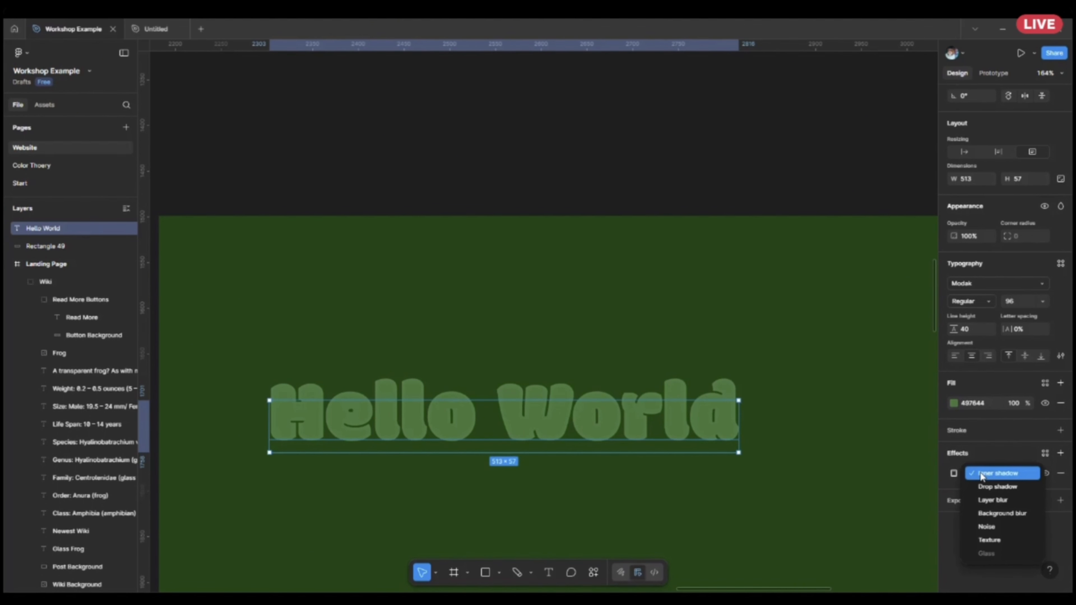
left_click(957, 473)
left_click(957, 474)
left_click(957, 474)
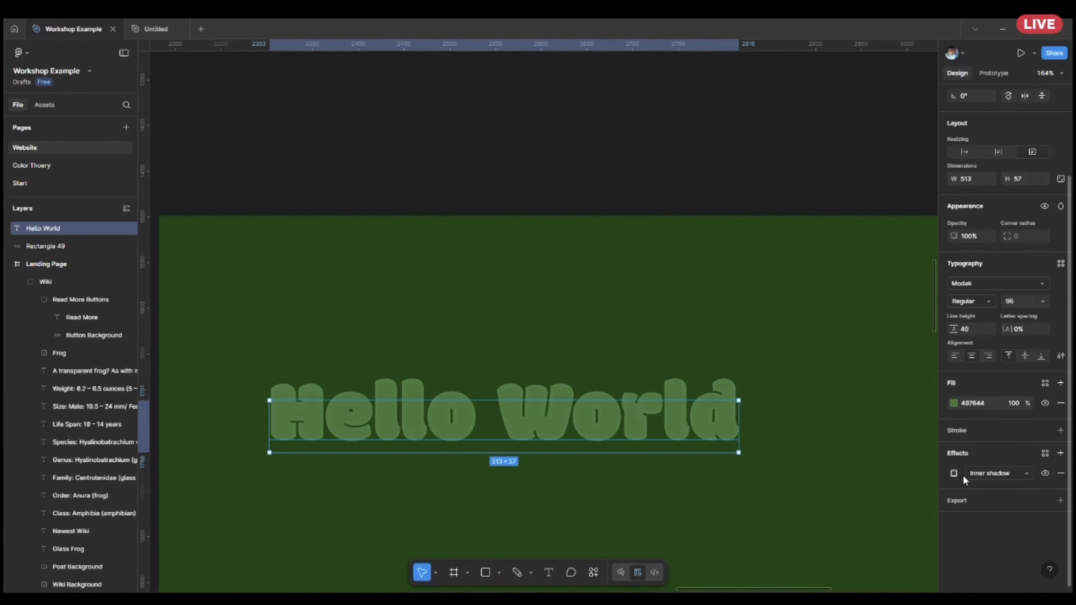
left_click(955, 473)
left_click(953, 472)
left_click(995, 473)
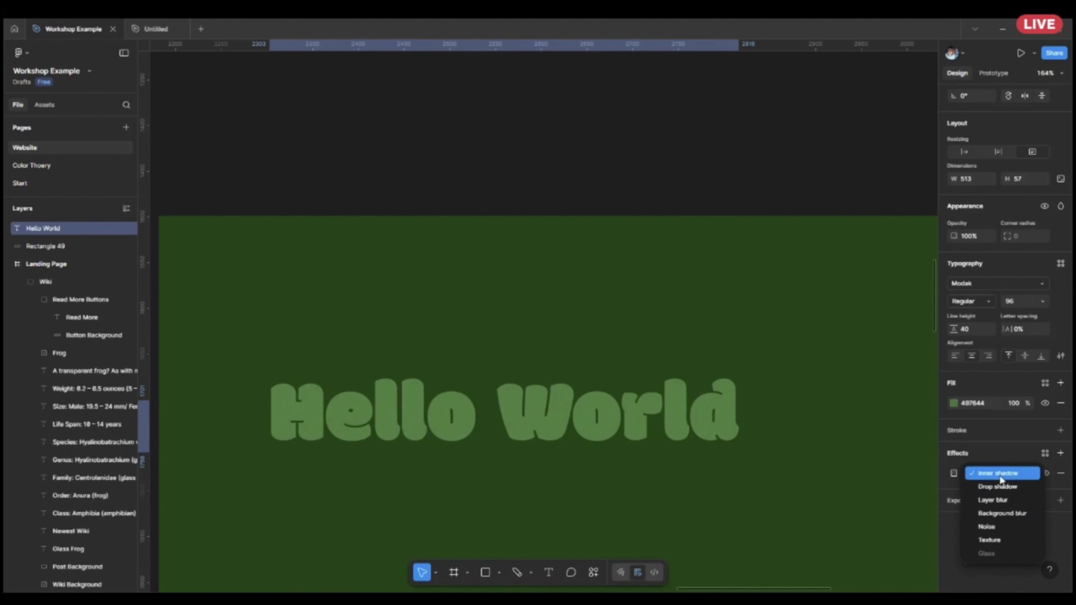
left_click(953, 475)
left_click(951, 472)
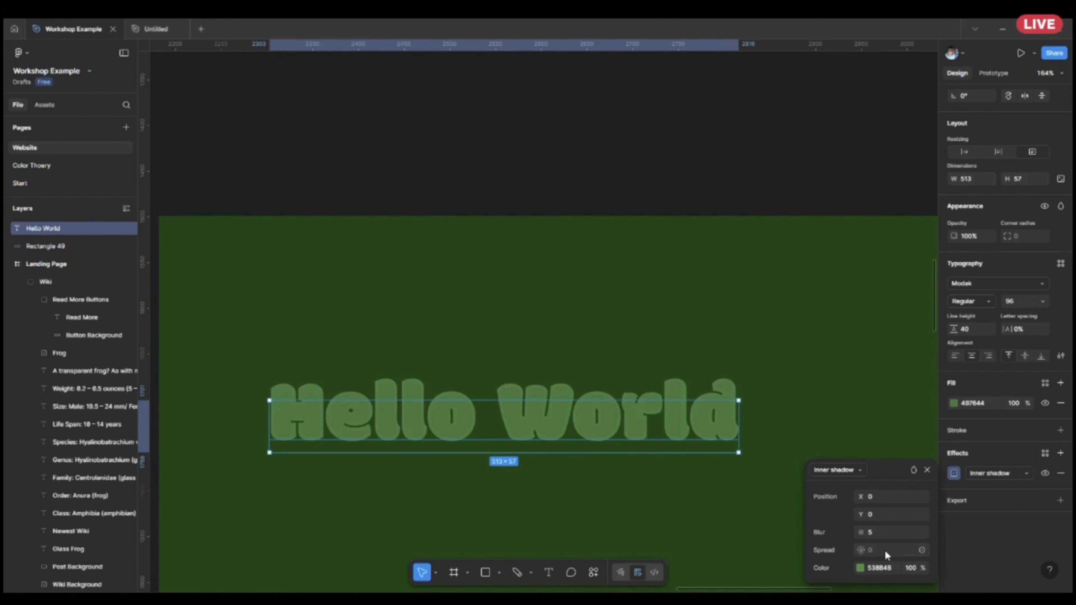
left_click(861, 568)
left_click_drag(733, 391, 741, 352)
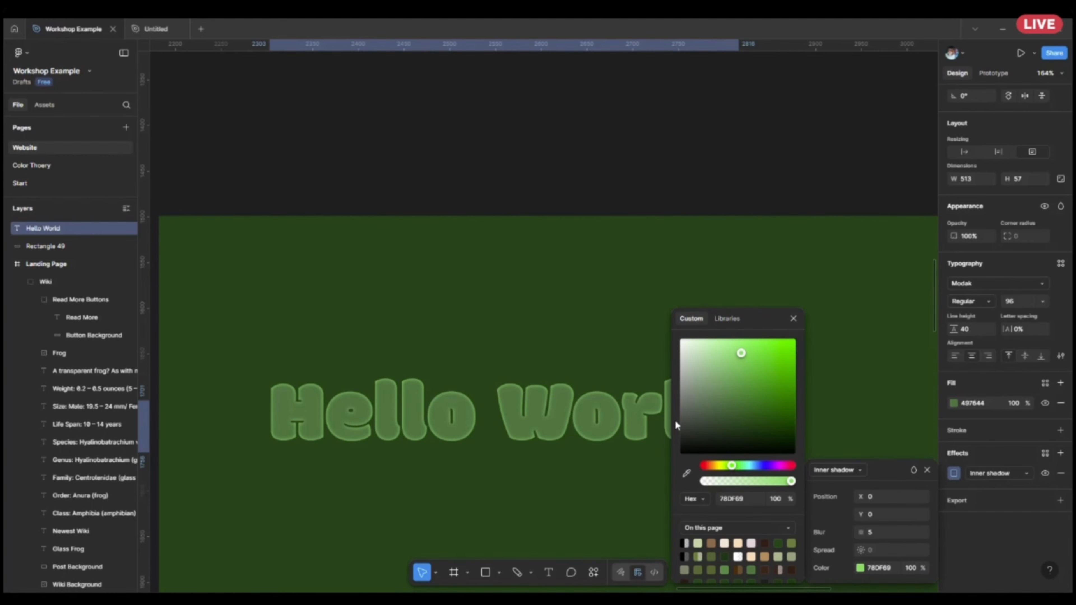
left_click(647, 497)
Switch the Hello World text's effect from inner shadow to layer blur.
scroll(654, 496, "down", 5)
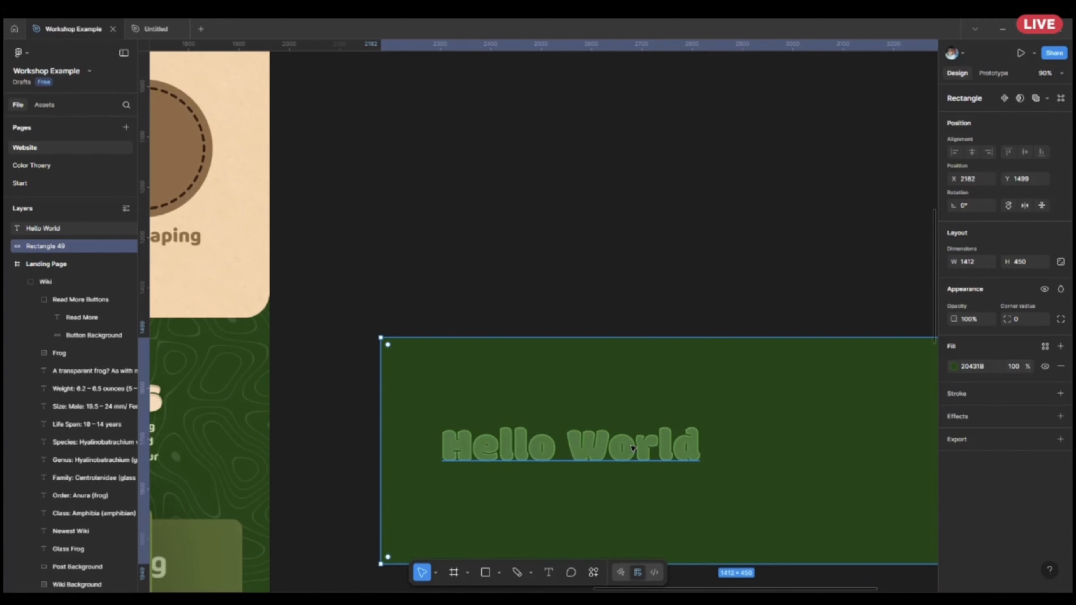
left_click(633, 448)
scroll(988, 506, "down", 2)
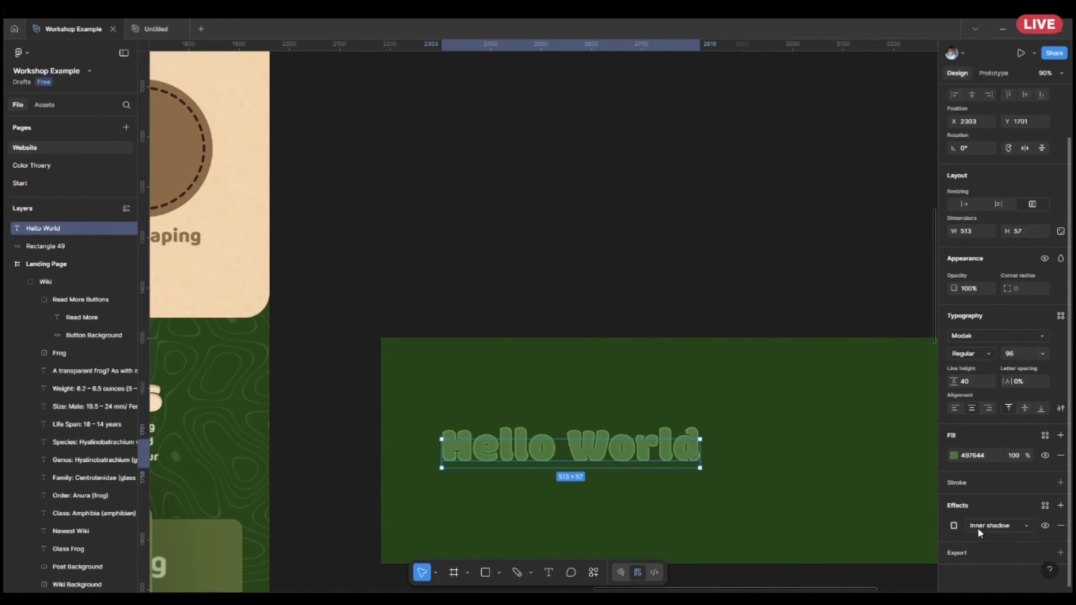
left_click(979, 533)
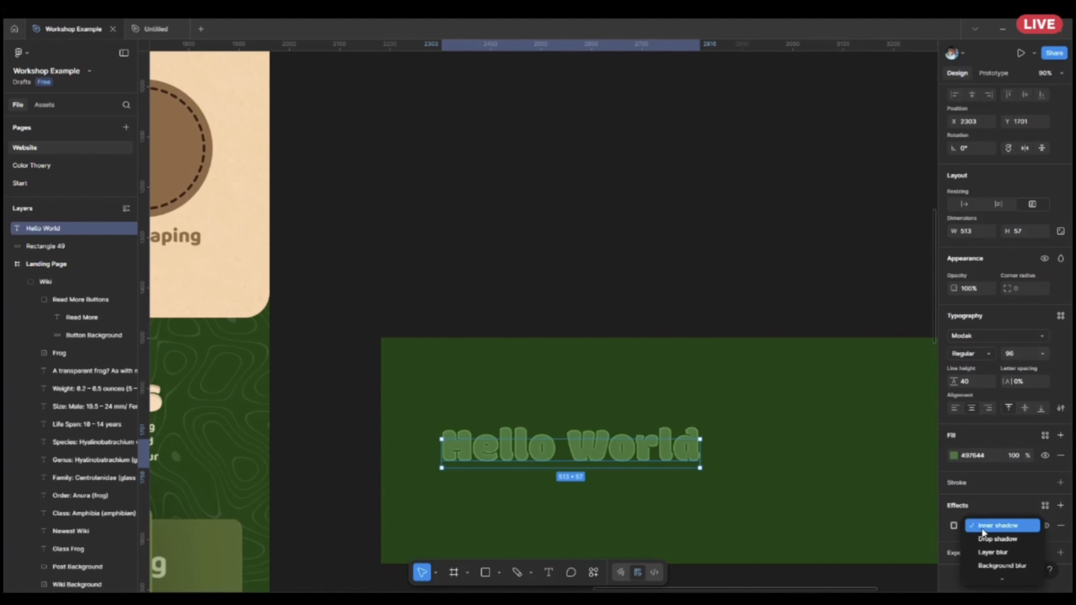
left_click(983, 552)
scroll(686, 490, "up", 3)
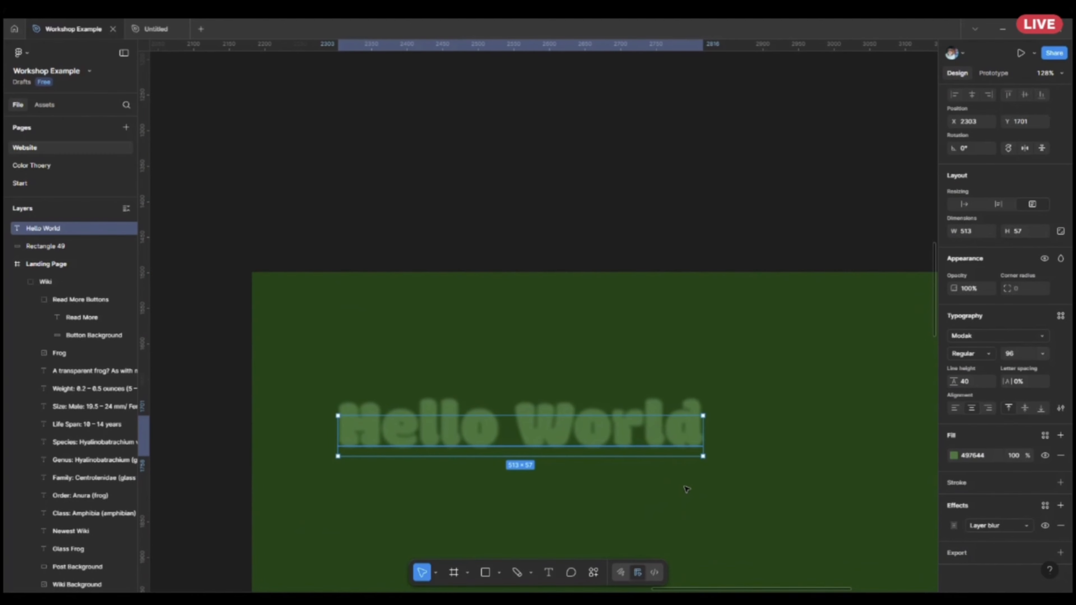
Draw a grey rectangle about 802 by 398 on the empty canvas beside the landing page's hero section.
scroll(570, 243, "down", 10)
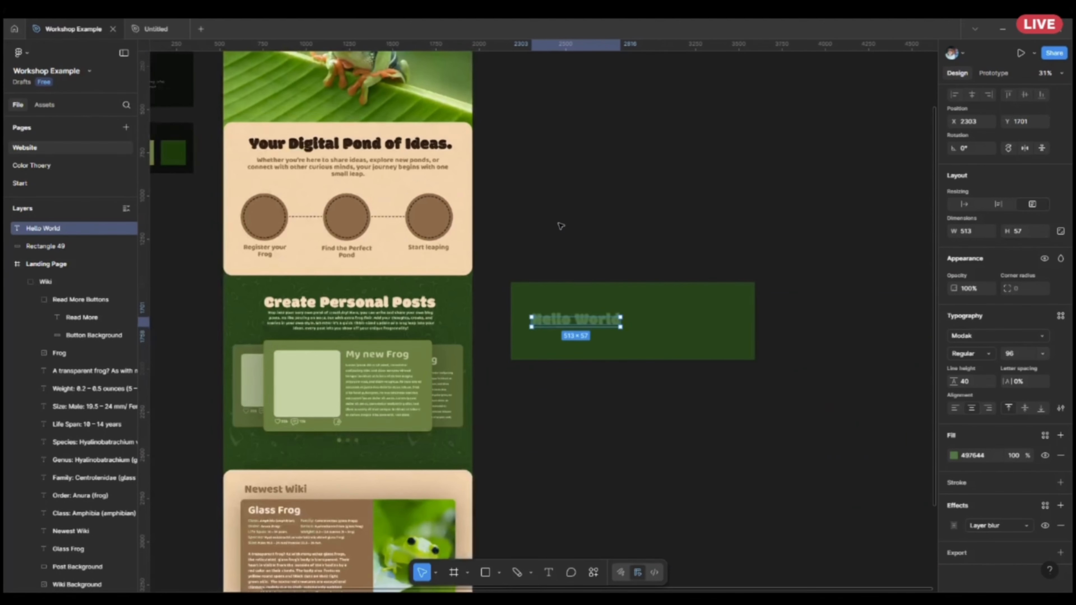
scroll(720, 375, "up", 3)
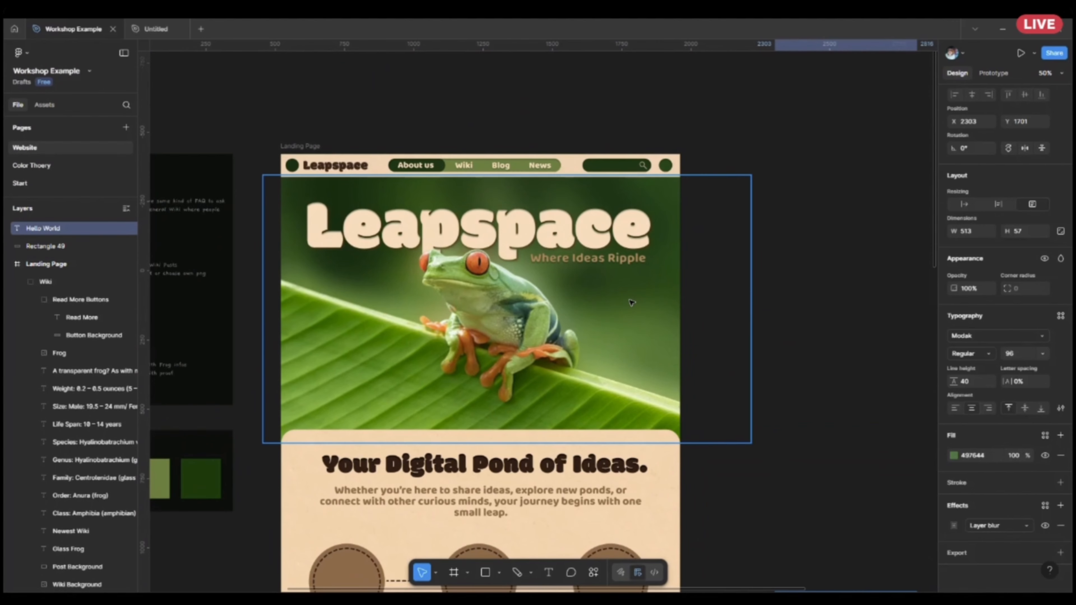
scroll(724, 330, "right", 5)
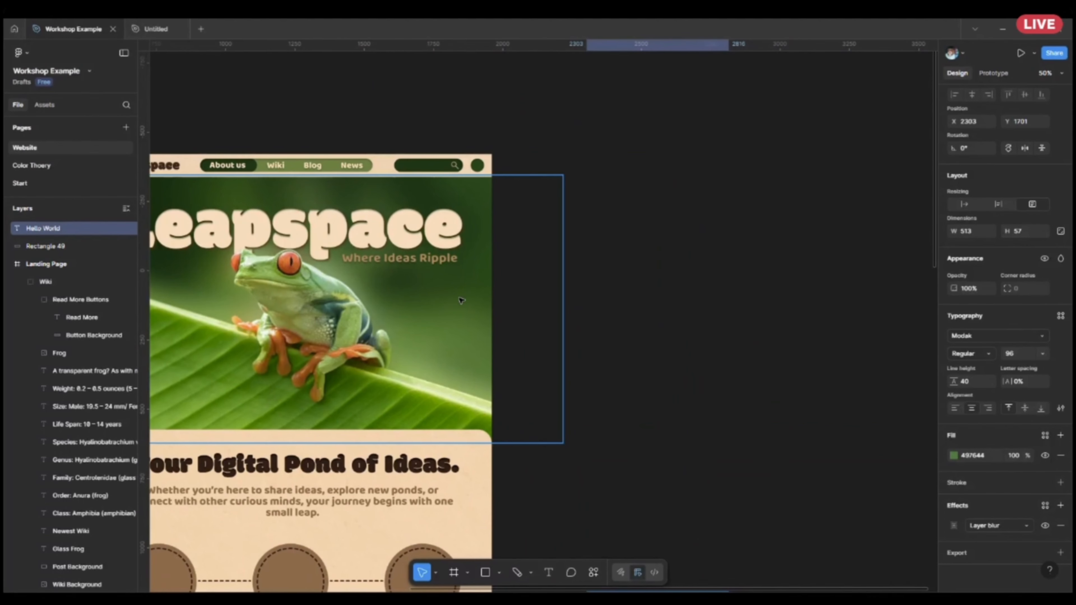
scroll(795, 377, "right", 2)
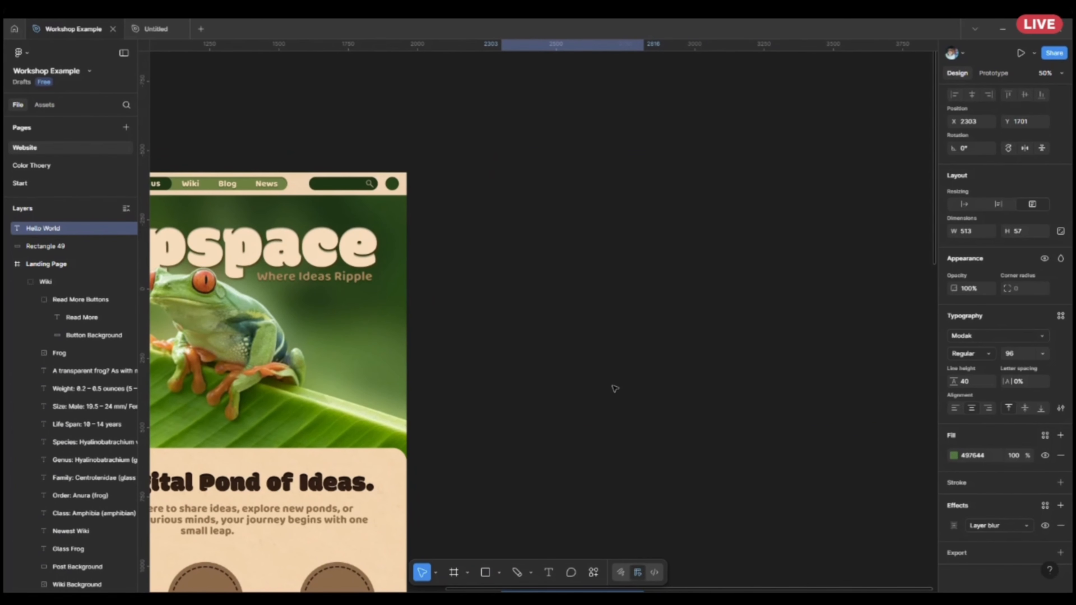
left_click(485, 572)
left_click_drag(504, 357, 727, 467)
Place a copy of the Newest Wiki card's frog image on the empty canvas and move the wide grey rectangle closer to it.
scroll(668, 439, "down", 4)
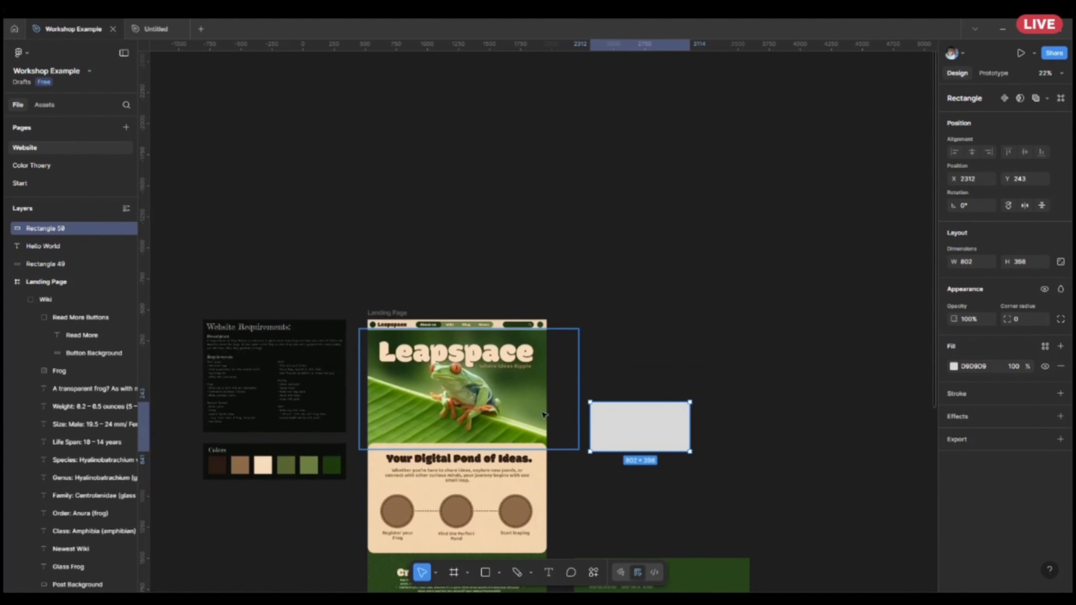
scroll(545, 417, "down", 5)
double_click(504, 523)
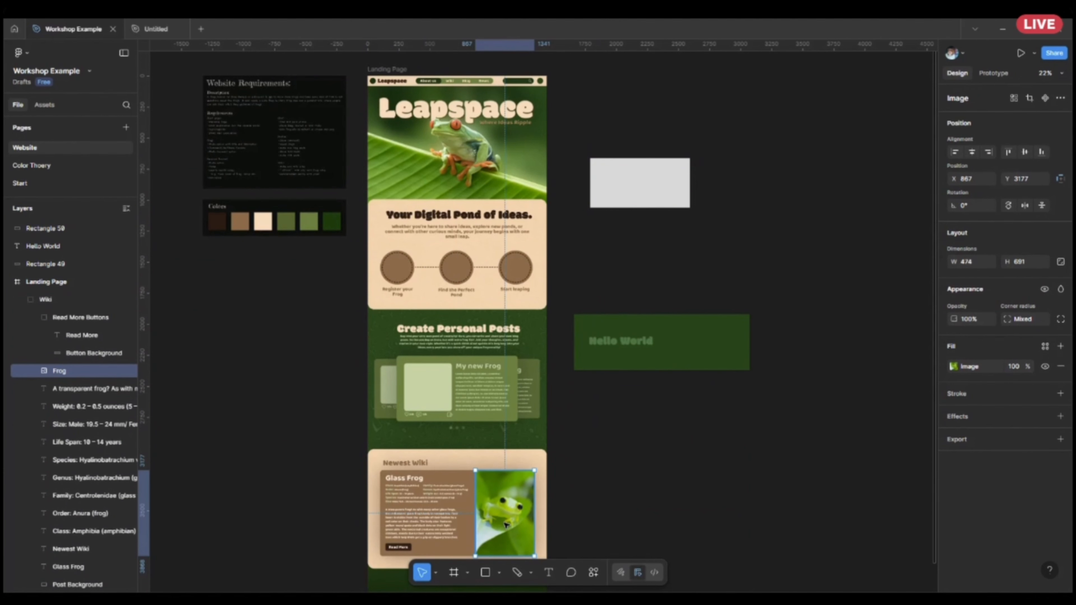
left_click_drag(506, 525, 809, 195)
key("shift+2")
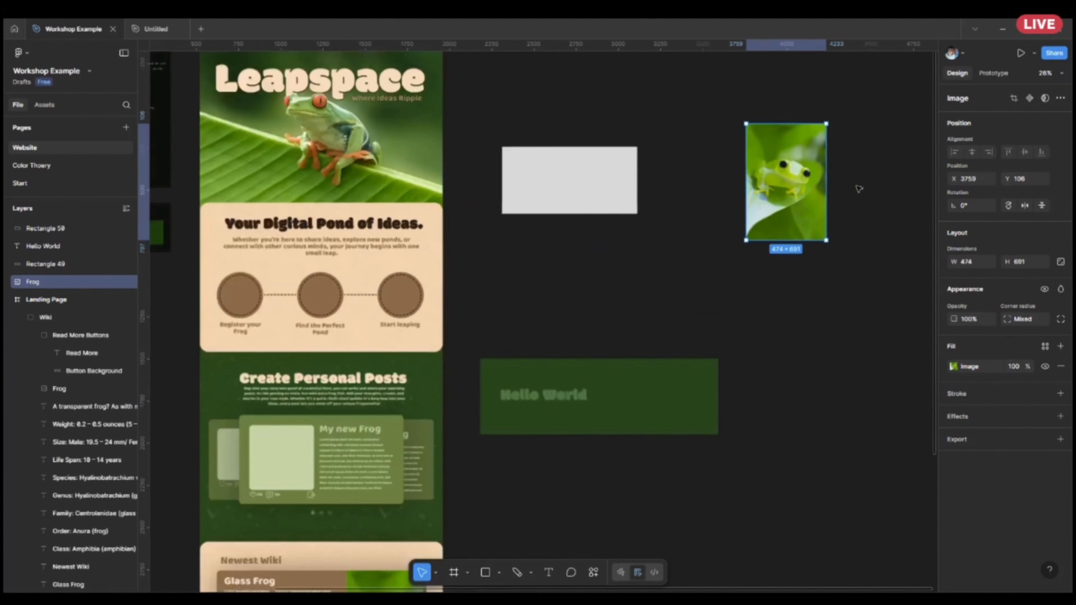
scroll(871, 172, "up", 3)
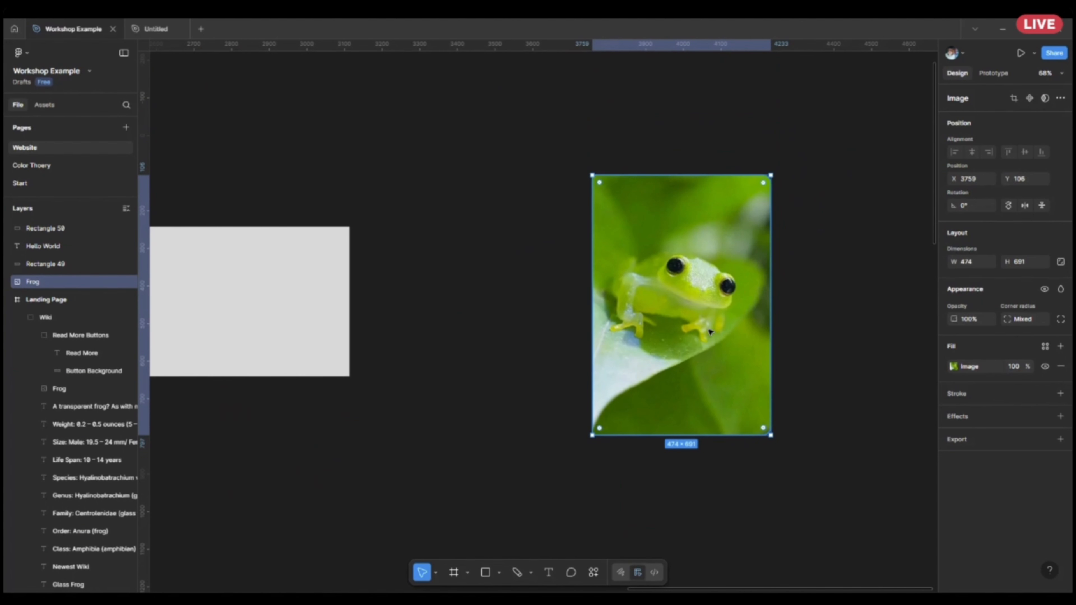
left_click_drag(251, 330, 438, 317)
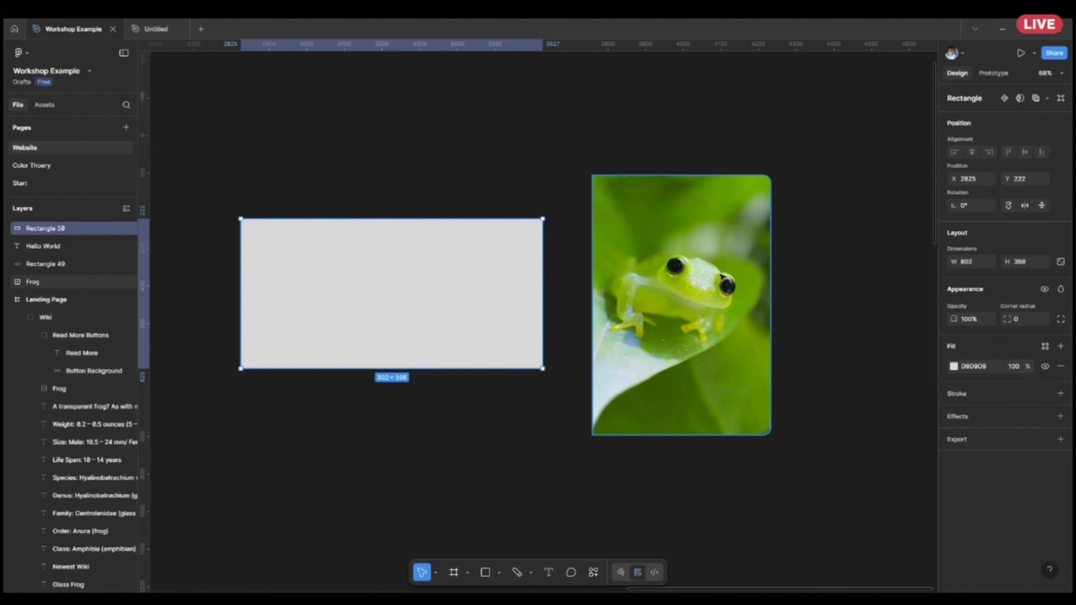
Duplicate the standalone frog image, offset the duplicate, and replace its image fill with solid grey D9D9D9.
left_click(602, 274)
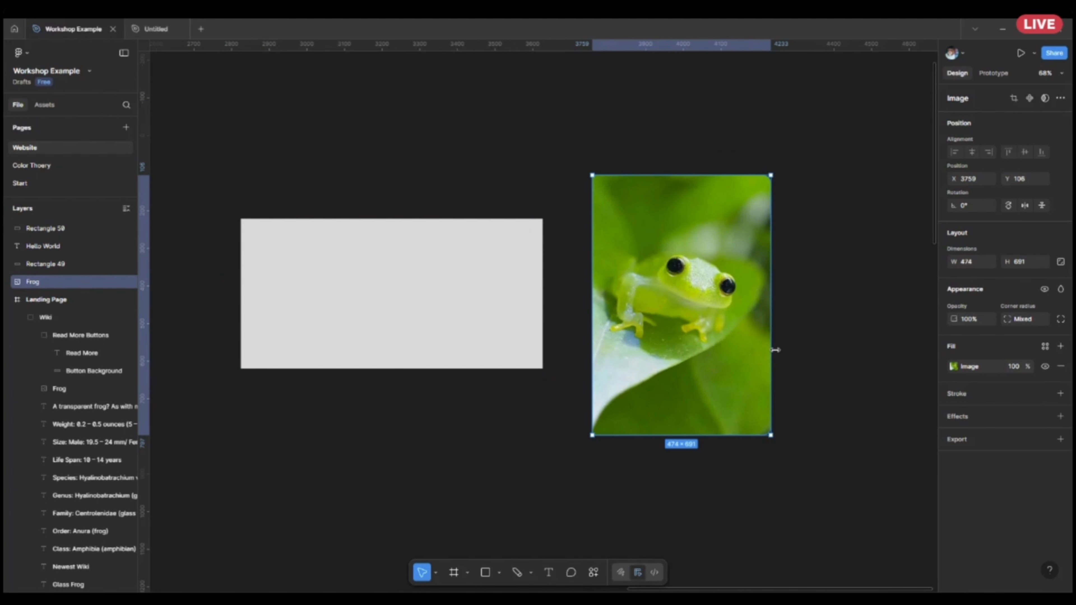
key("ctrl+d")
left_click_drag(727, 329, 808, 385)
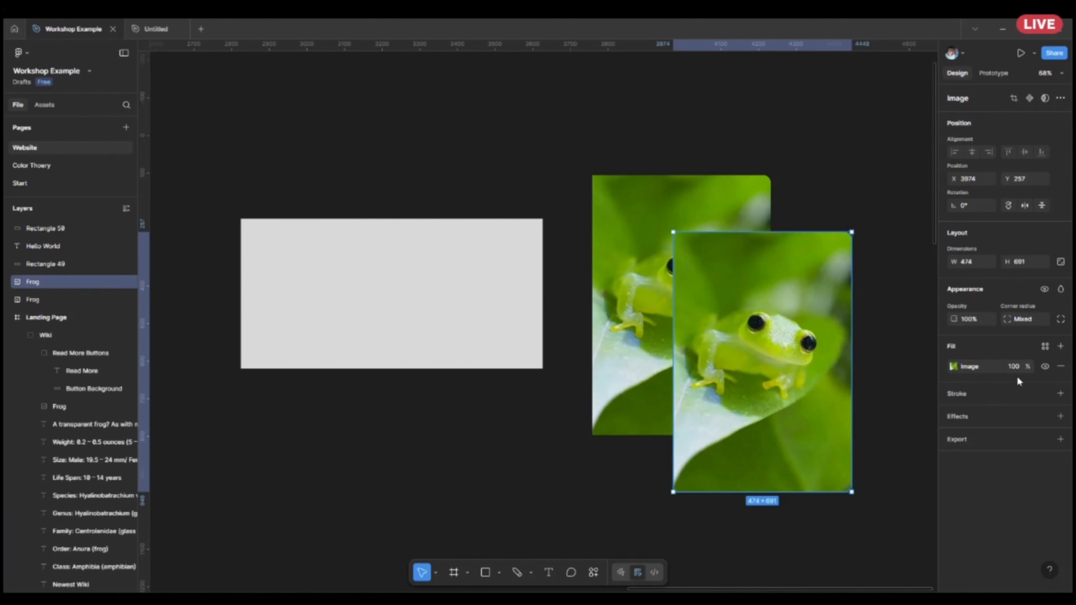
left_click(983, 366)
left_click(1061, 367)
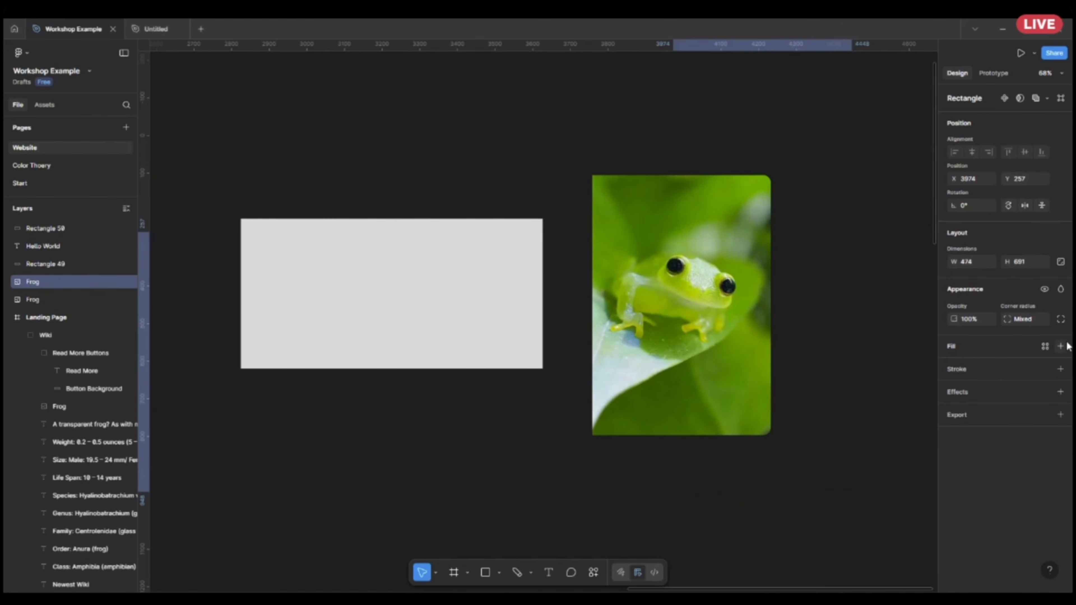
left_click(1062, 346)
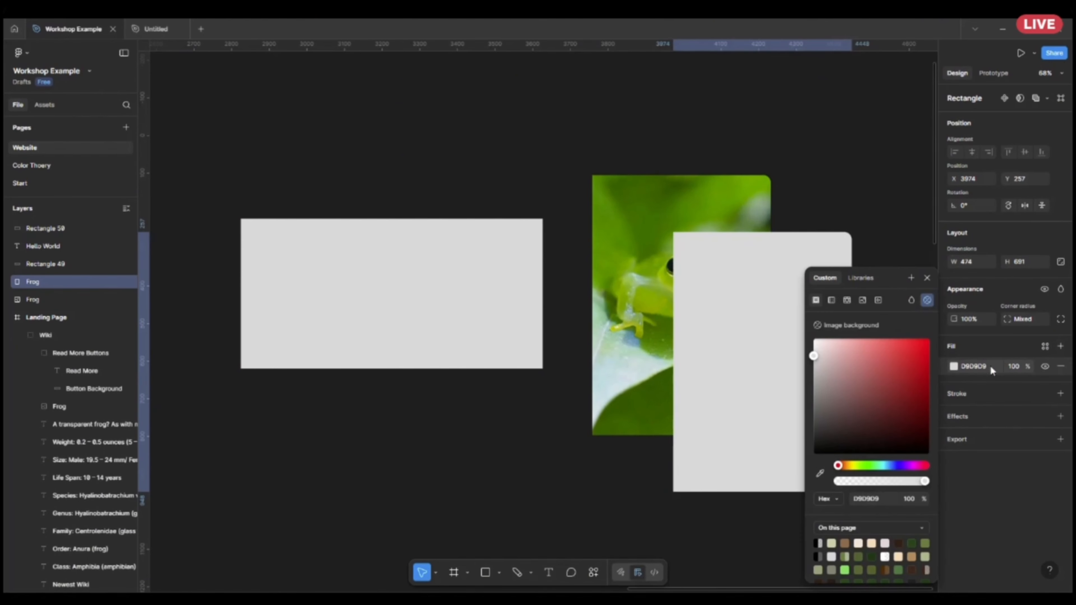
Delete the wide grey rectangle beside the frog image.
left_click(644, 479)
scroll(698, 419, "down", 5)
left_click(568, 366)
key("Delete")
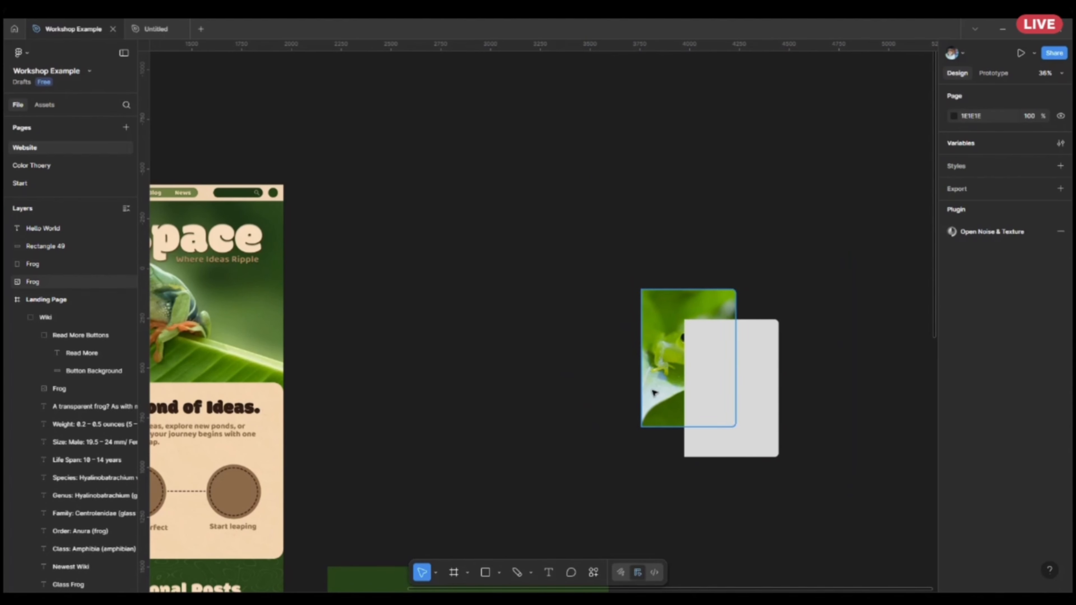
Align the grey duplicate exactly over the frog image and set its fill opacity to 10%.
left_click_drag(727, 385, 572, 353)
scroll(801, 358, "up", 5)
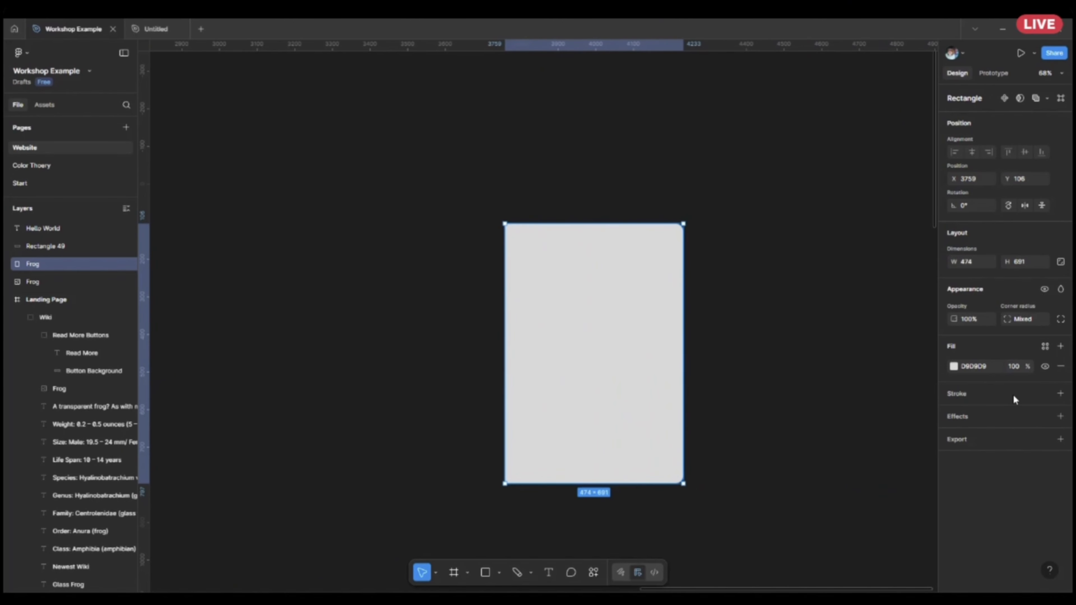
left_click(1015, 364)
key("BackSpace")
type("10")
key("Return")
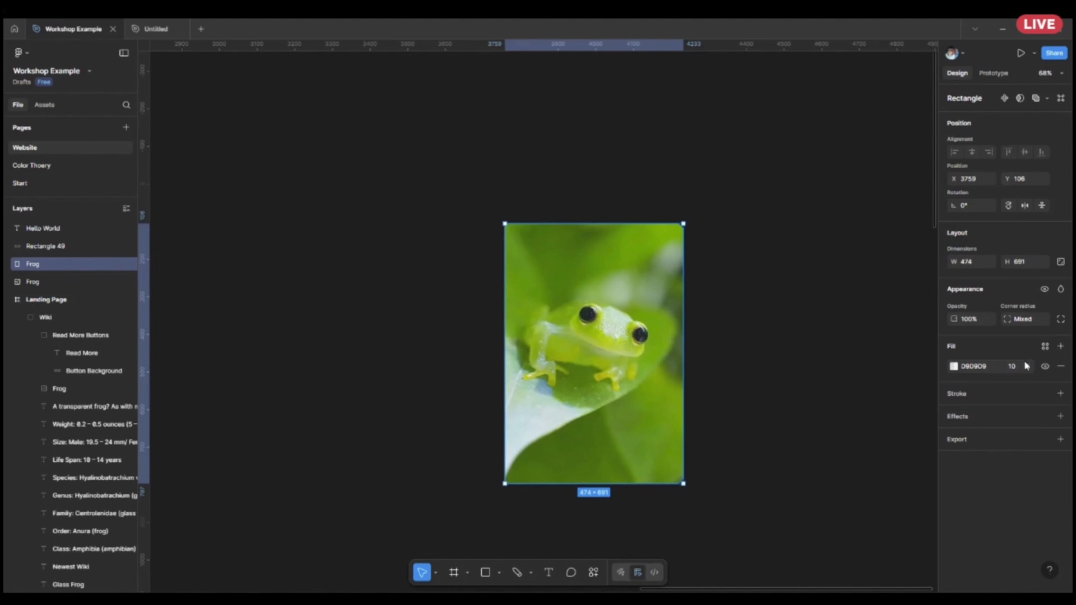
Raise the grey overlay's fill opacity to 20%.
left_click(1022, 367)
type("20")
key("Return")
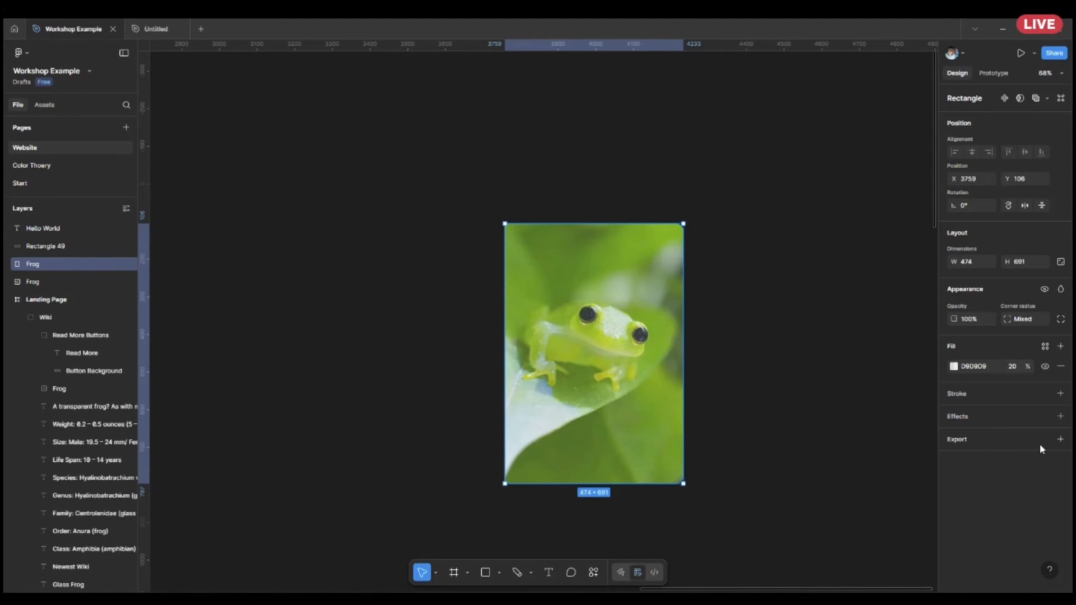
Add a layer blur effect of 30 to the grey overlay on the standalone frog image.
left_click(1061, 416)
left_click(836, 440)
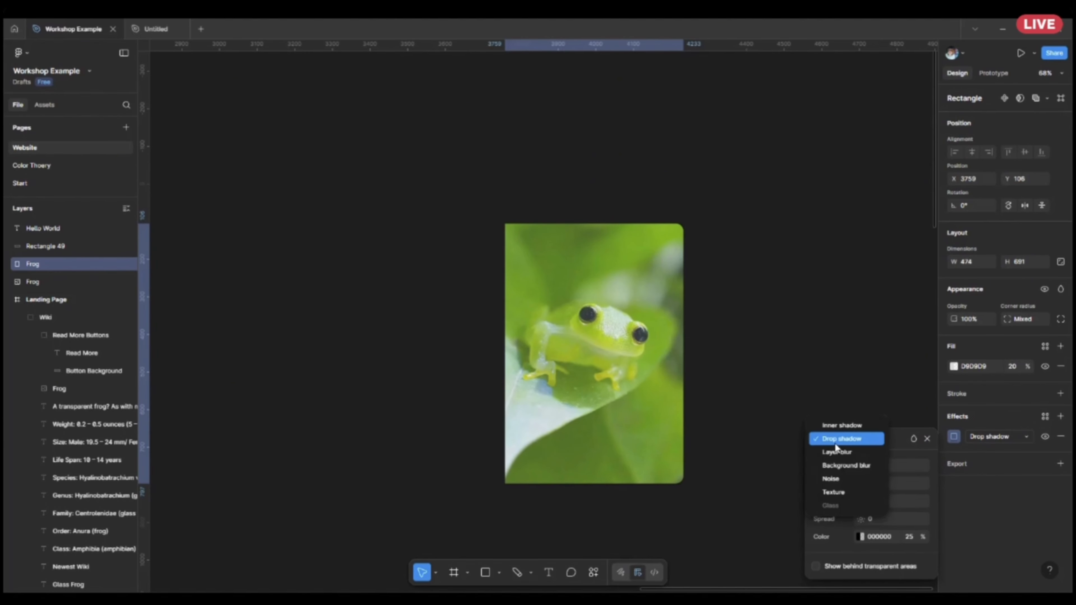
left_click(834, 453)
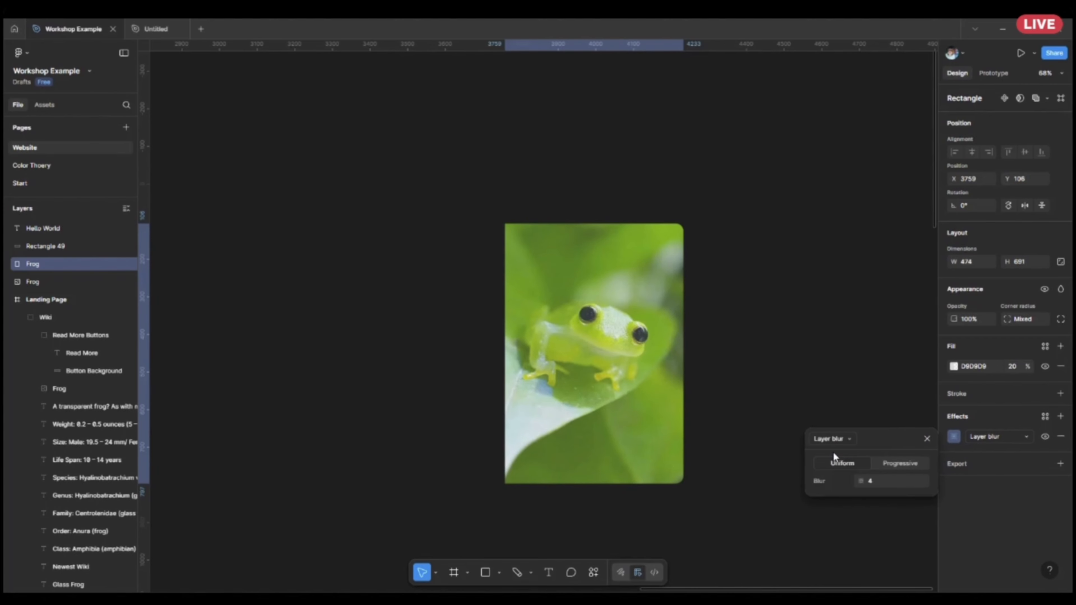
left_click(878, 483)
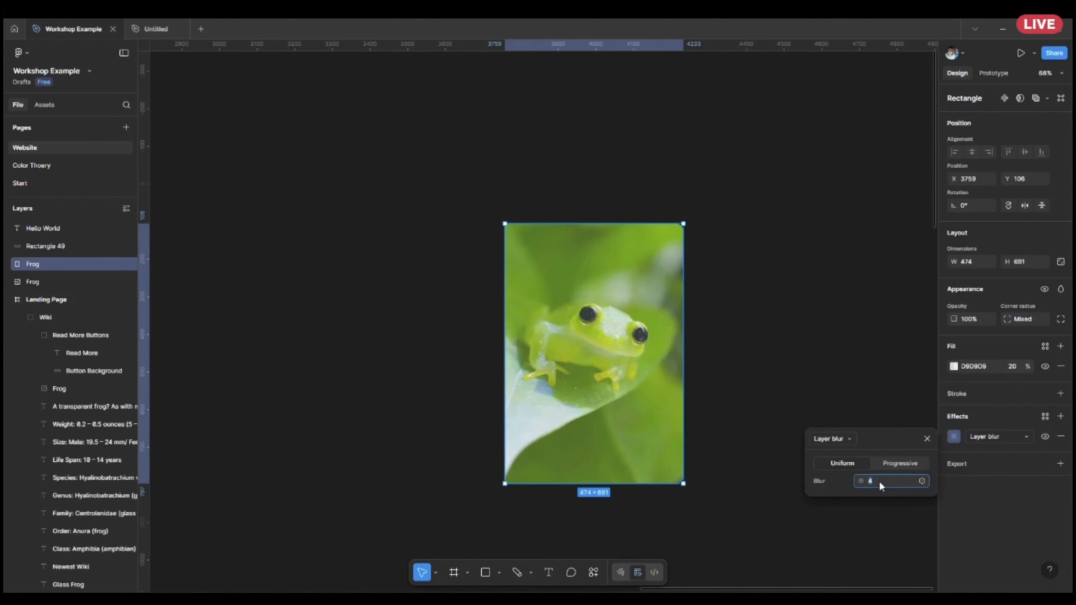
type("30")
key("Return")
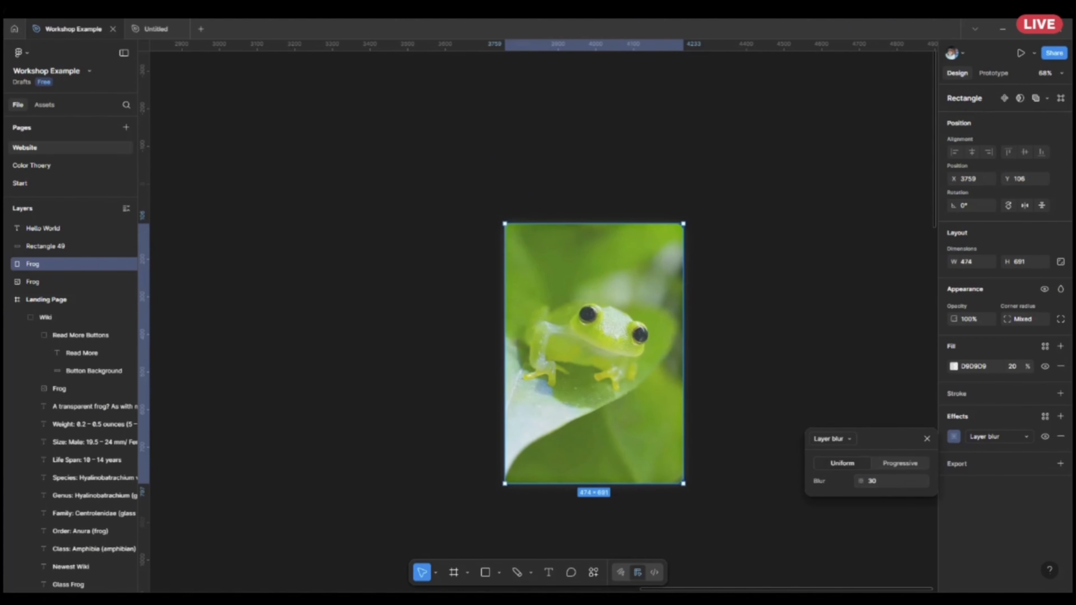
left_click(729, 386)
left_click(666, 387)
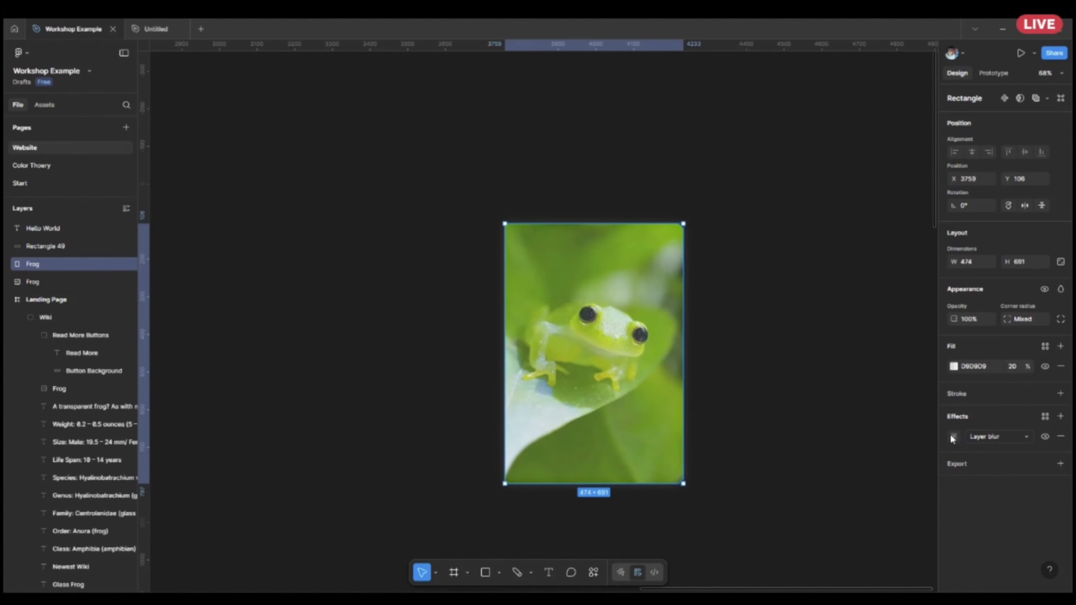
Change the overlay's effect to a background blur and set its blur to 20.
left_click(975, 437)
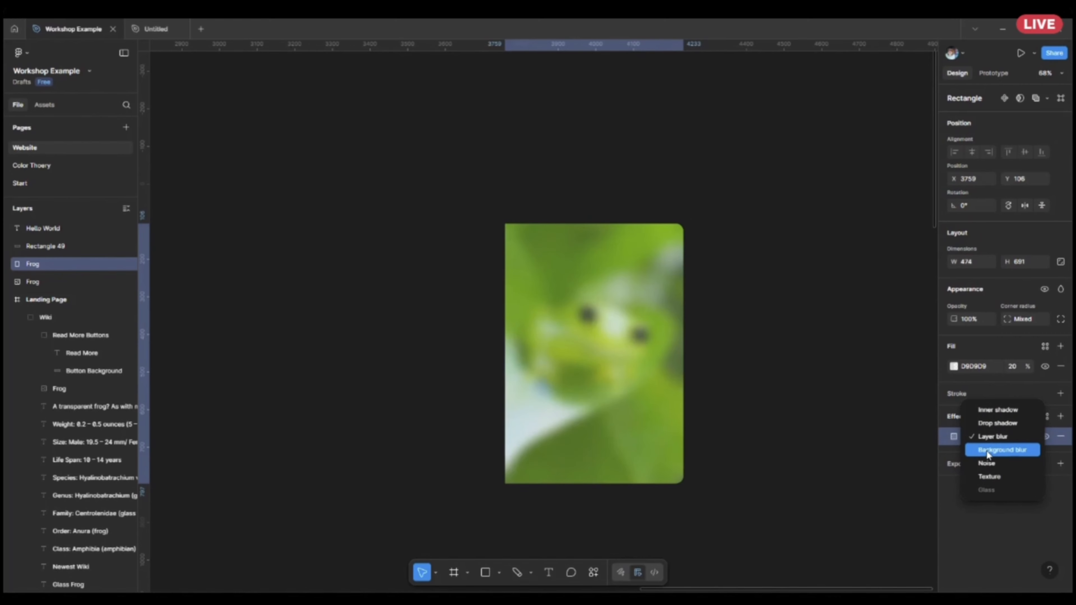
left_click(987, 450)
left_click(953, 437)
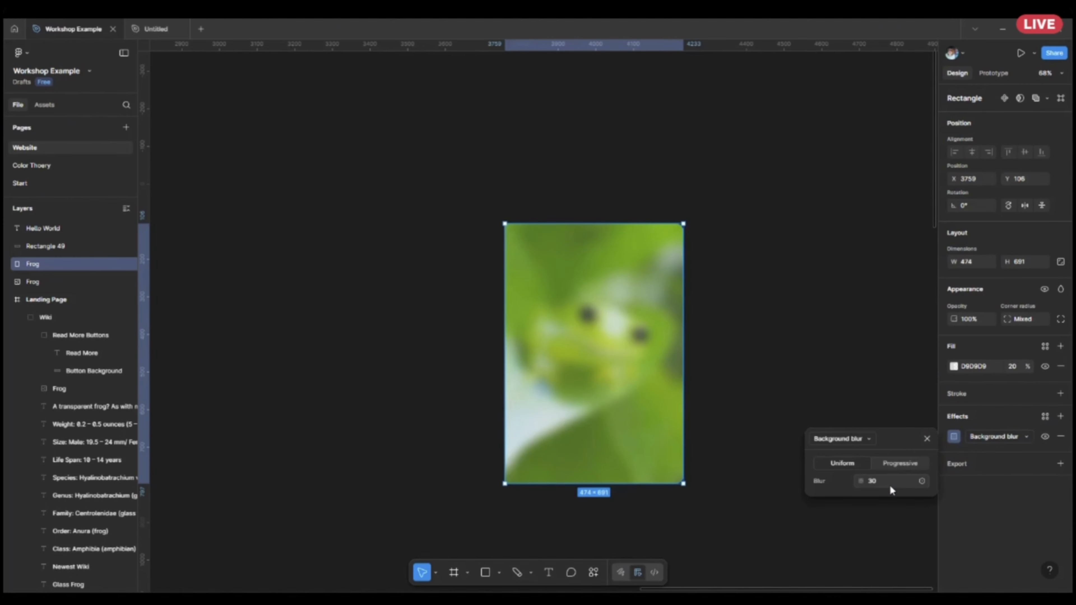
key("Return")
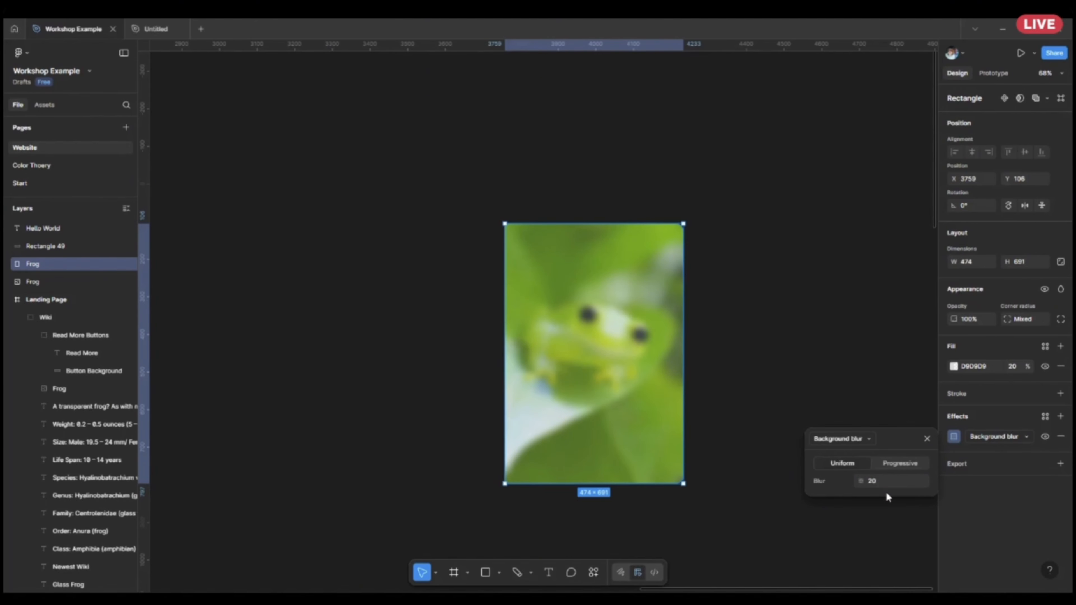
left_click(864, 248)
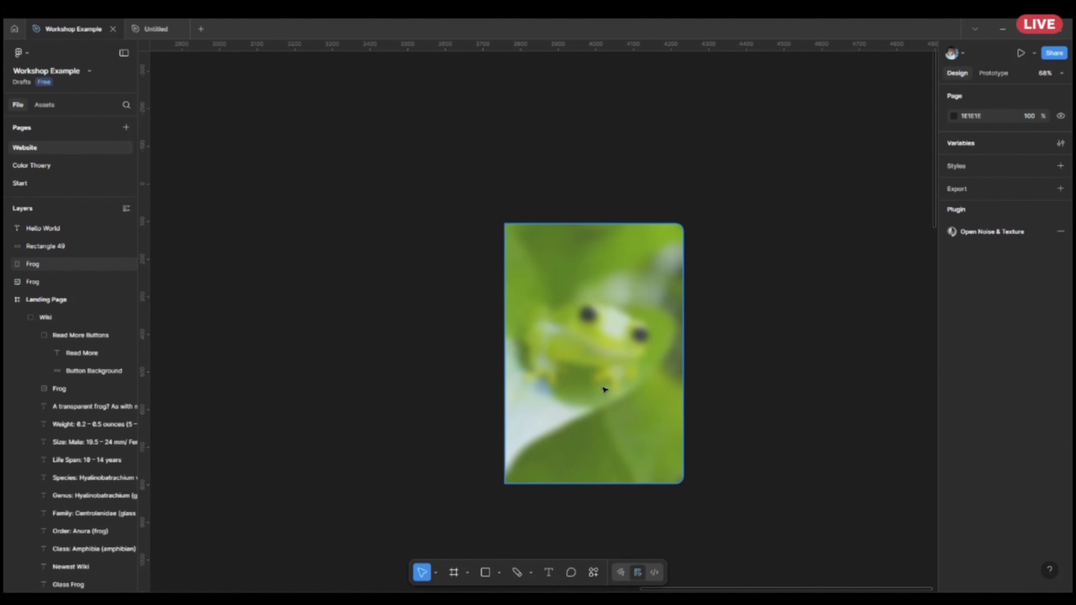
Examine the landing page's hero section and its frog image layer.
scroll(536, 342, "down", 3)
left_click_drag(302, 346, 793, 440)
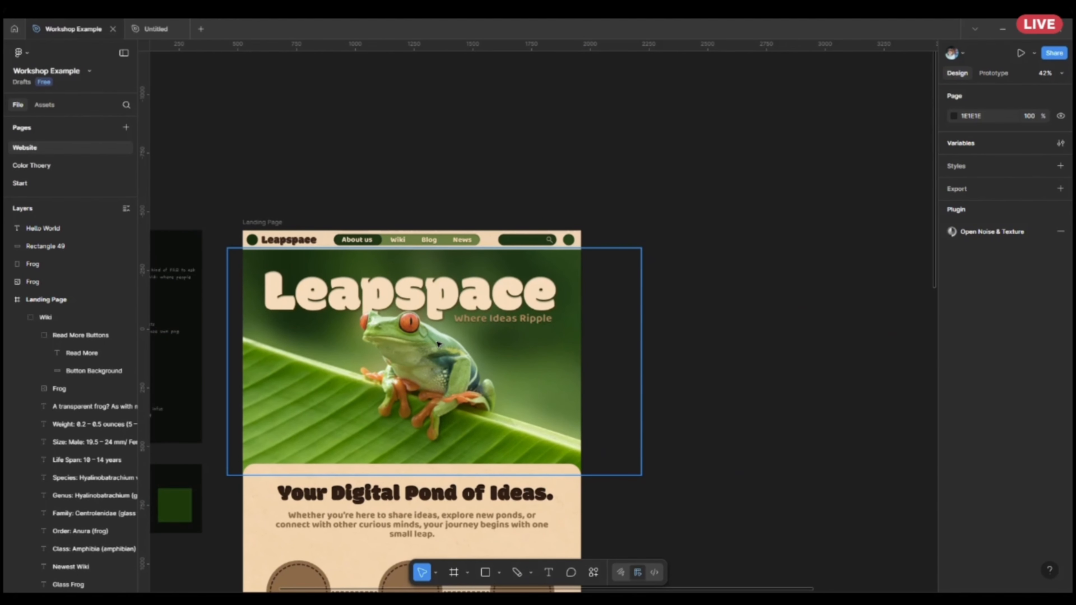
left_click(407, 383)
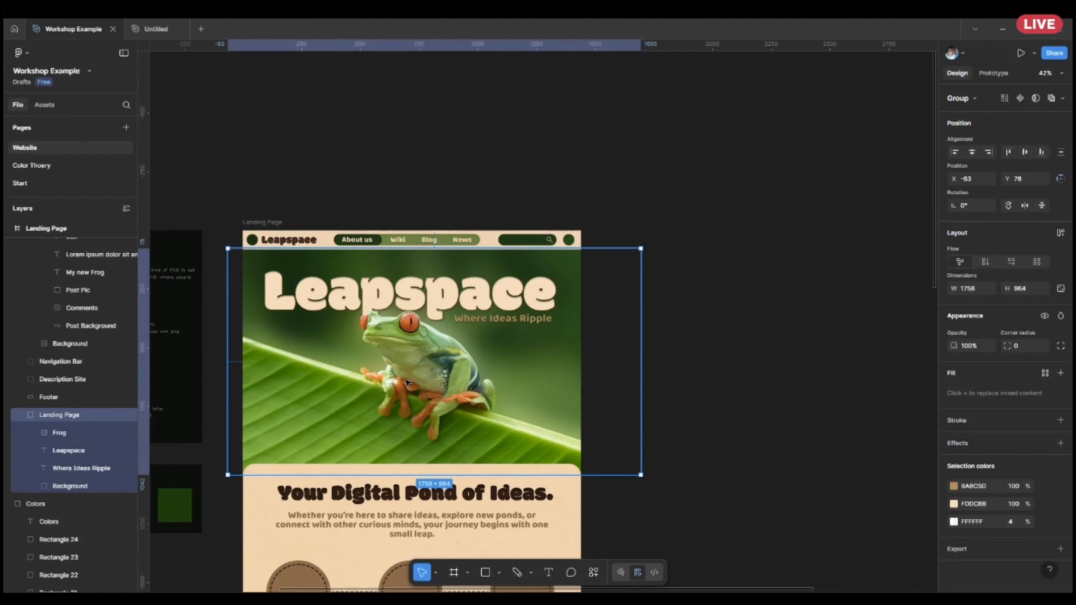
double_click(416, 379)
mouse_move(398, 392)
left_mouse_down()
mouse_move(810, 329)
mouse_move(629, 398)
mouse_move(396, 412)
mouse_move(397, 392)
left_mouse_up()
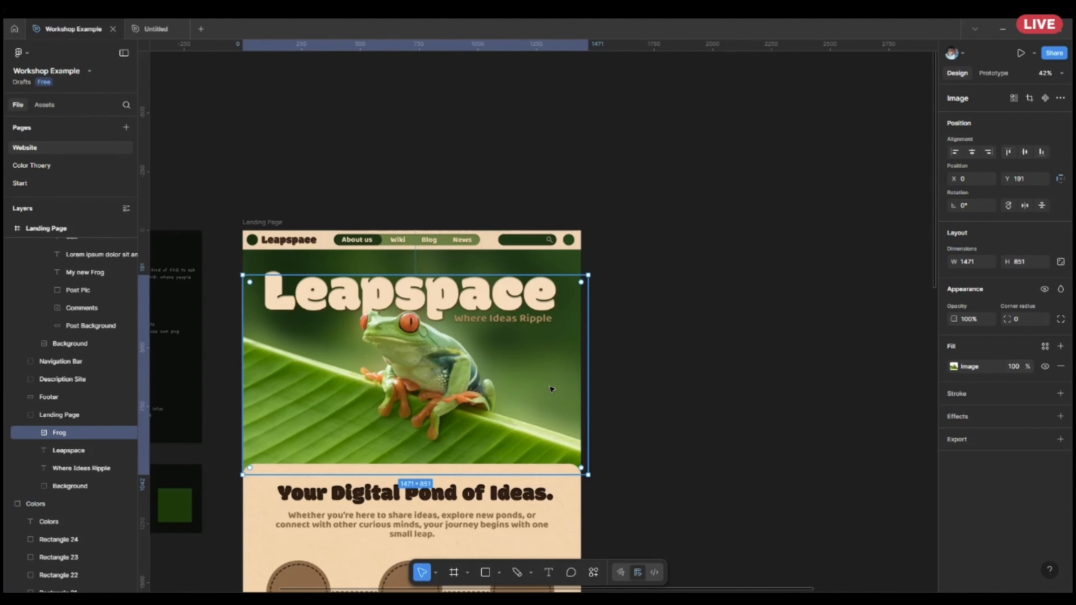
left_click(758, 370)
scroll(651, 298, "down", 3)
scroll(651, 298, "right", 5)
left_click_drag(798, 329, 574, 341)
left_click_drag(356, 259, 649, 301)
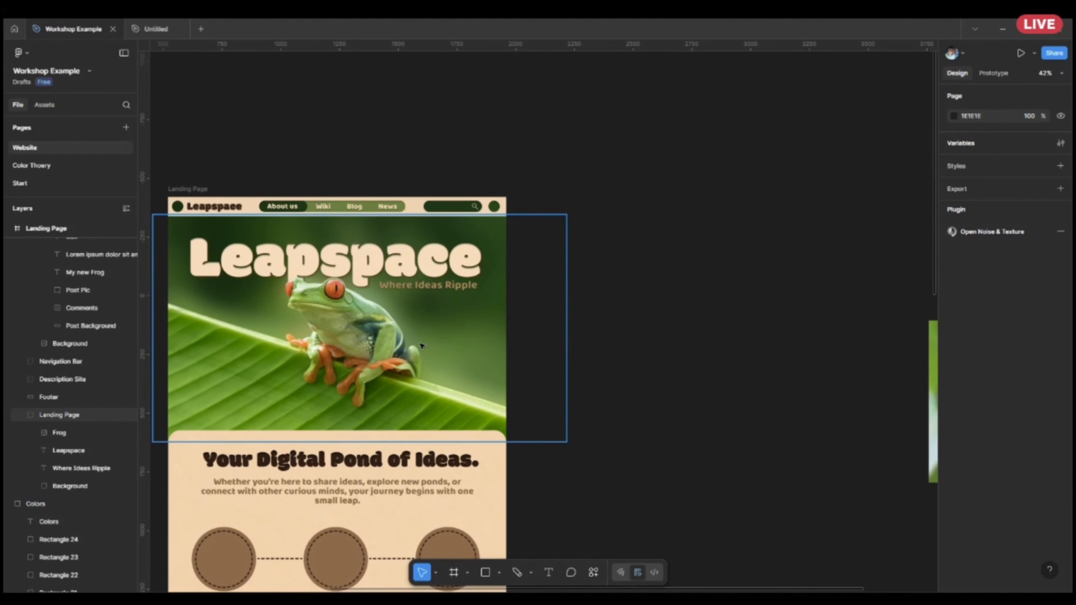
scroll(665, 361, "right", 8)
Delete the blurred grey overlay and the standalone frog image beneath it.
left_click(697, 365)
key("Delete")
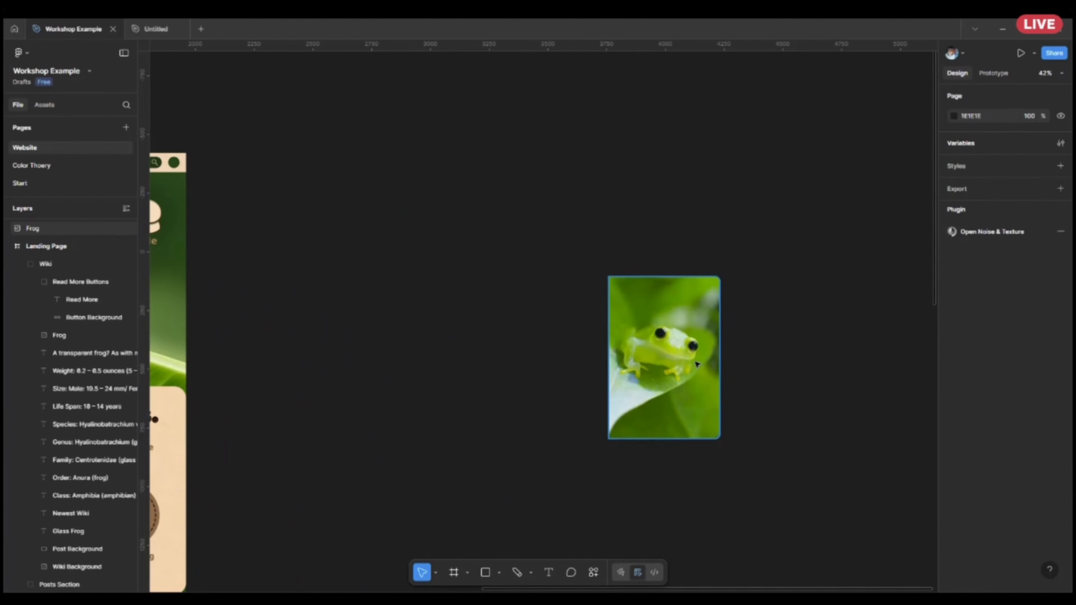
left_click(697, 365)
key("Delete")
Examine the background texture of the "Your Digital Pond of Ideas." section up close.
left_click_drag(258, 588, 627, 395)
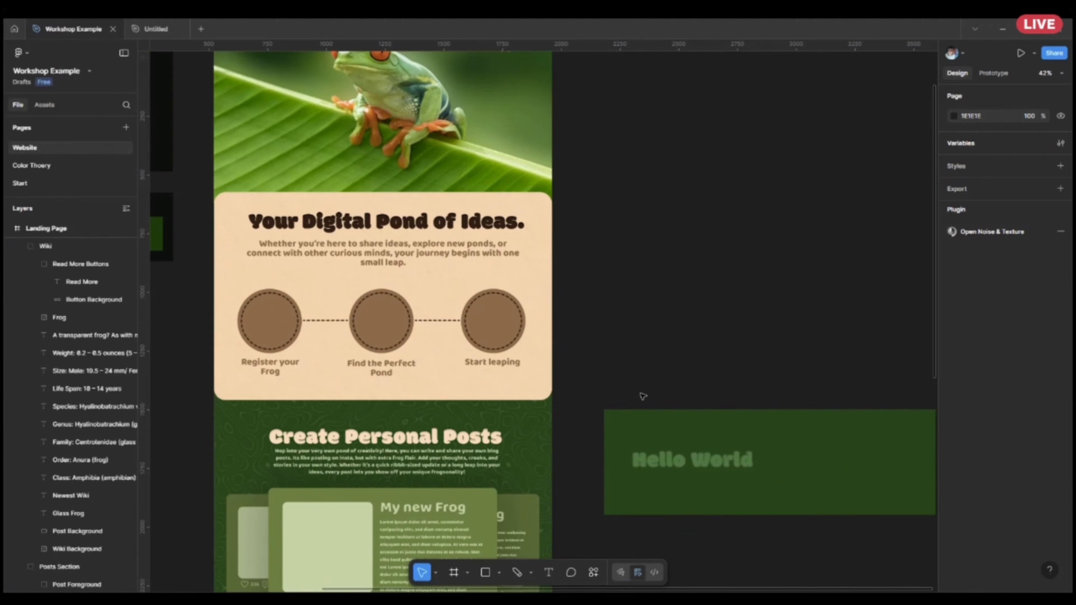
left_click(525, 296)
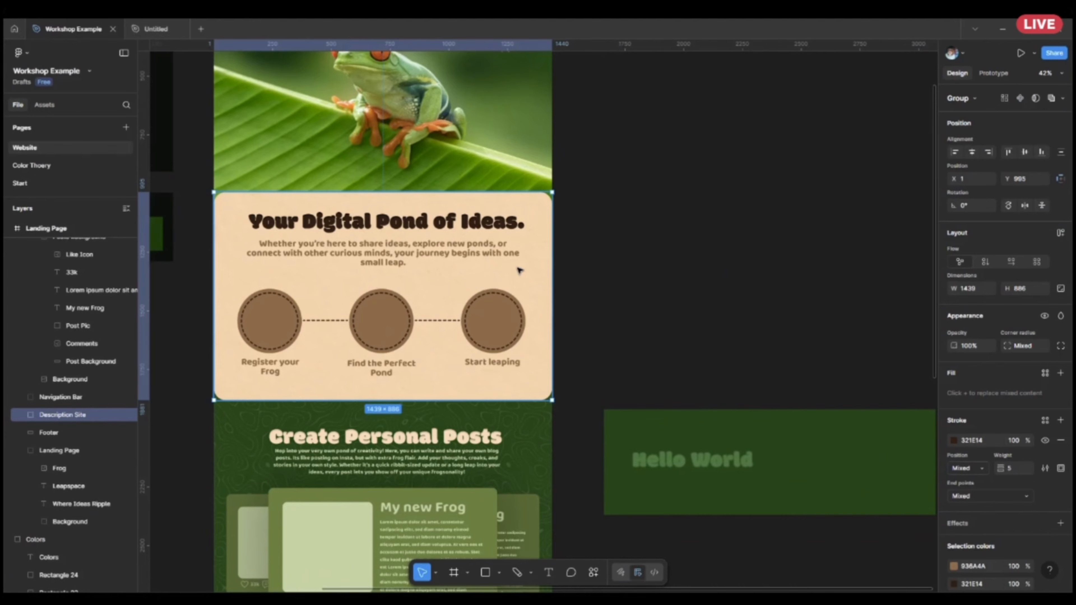
scroll(517, 276, "up", 4)
scroll(547, 280, "up", 3)
scroll(555, 287, "down", 3)
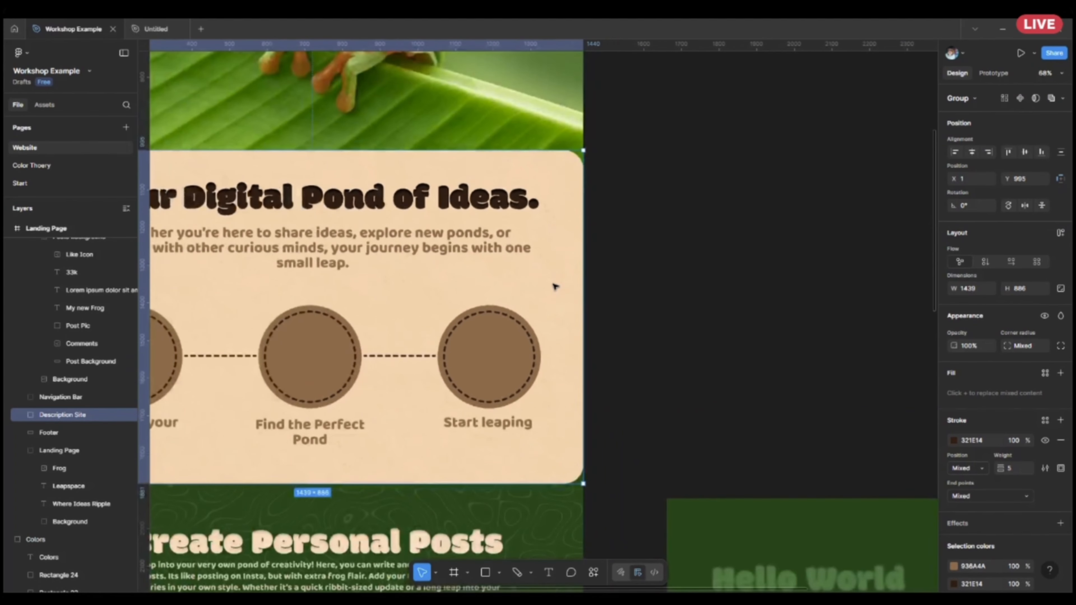
left_click_drag(771, 384, 509, 296)
scroll(677, 353, "down", 1)
Select the dark green rectangle behind the Hello World text and run the Noise & Texture plugin.
left_click(695, 407)
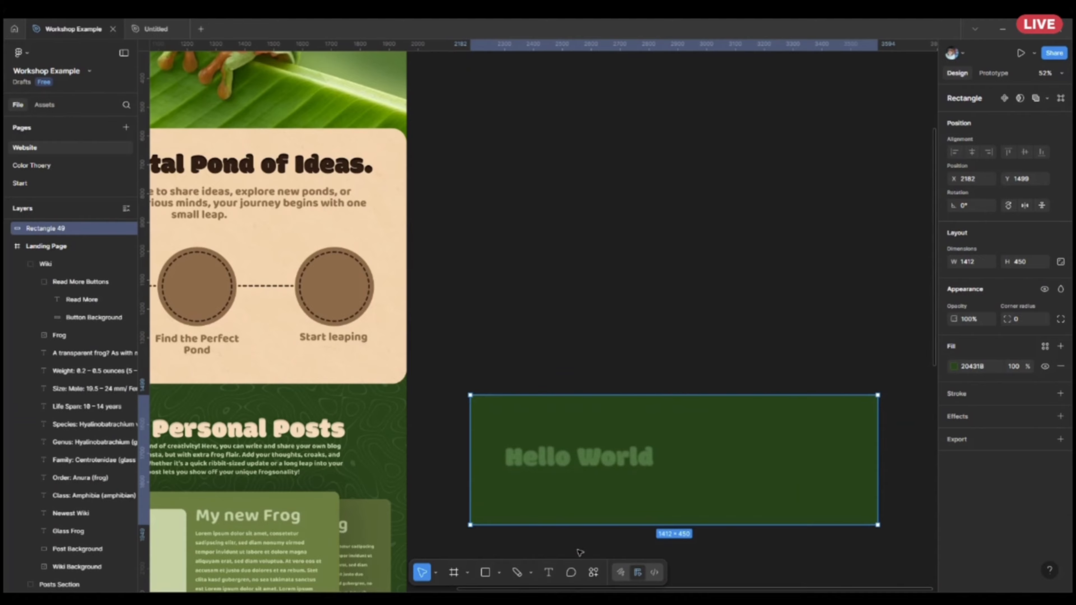
left_click(593, 573)
left_click(494, 421)
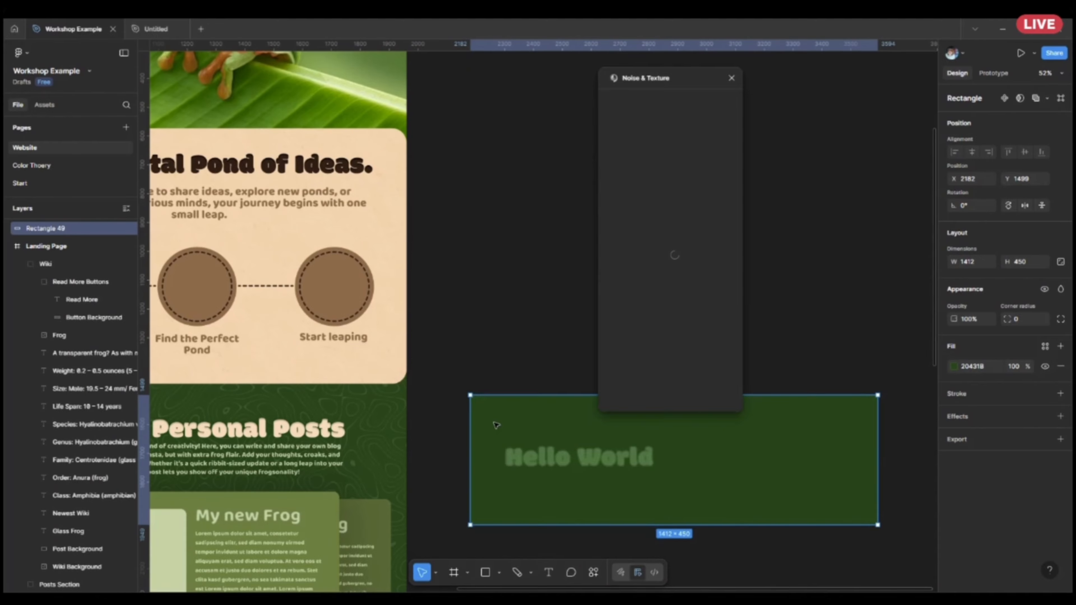
Browse the plugin's pattern presets and choose the rough, grainy surface texture.
left_click(716, 125)
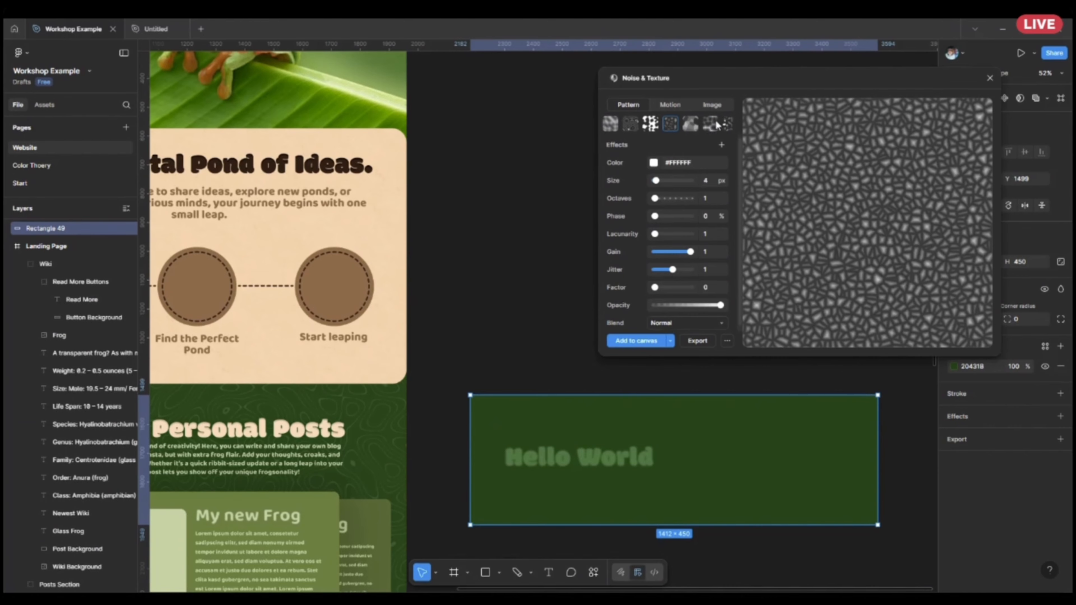
left_click(715, 125)
left_click(715, 125)
left_click(714, 125)
left_click(714, 125)
left_click(713, 124)
left_click(713, 124)
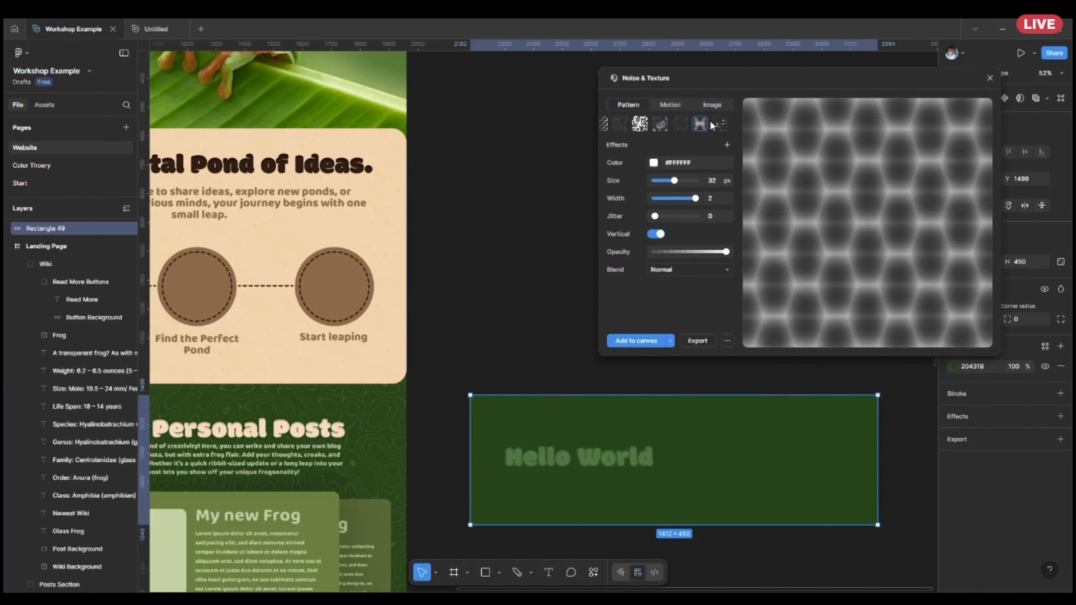
left_click(710, 123)
left_click(708, 123)
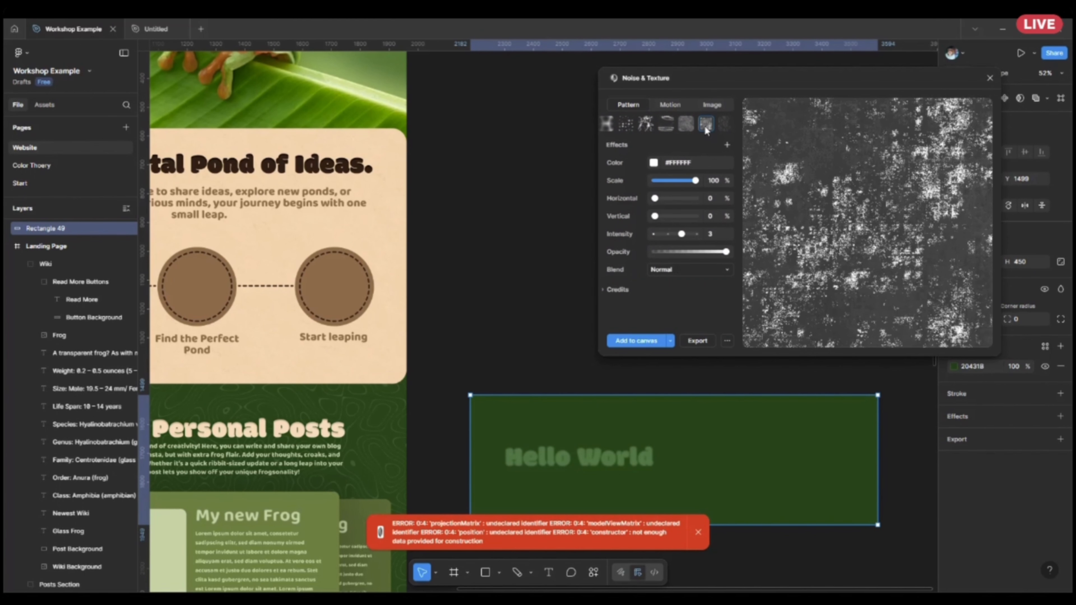
left_click(687, 123)
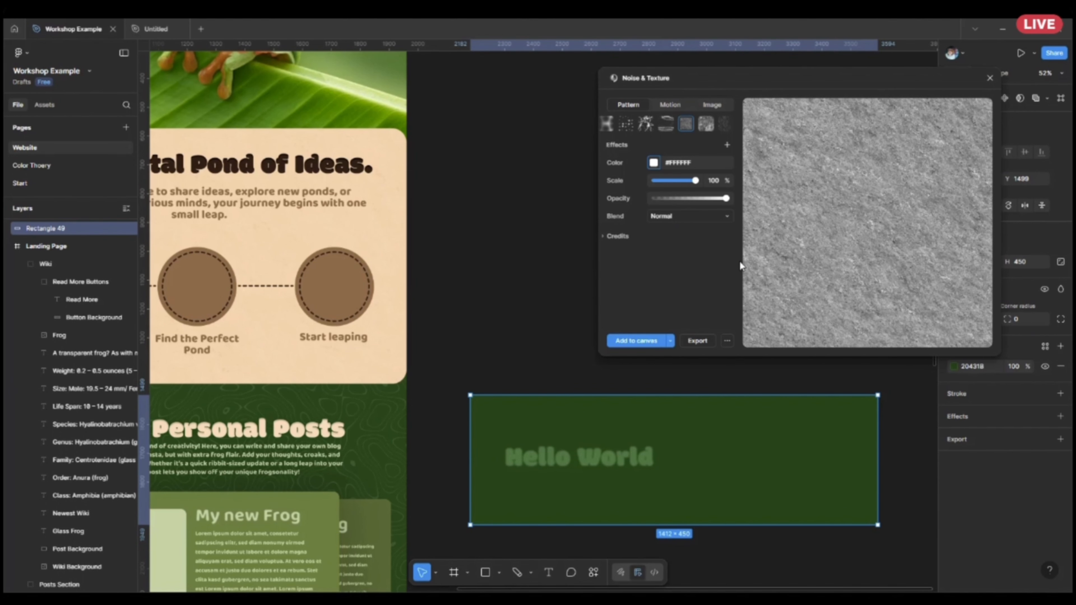
Set the texture colour to green #158947 and apply it to the selected rectangle.
left_click_drag(745, 196, 756, 206)
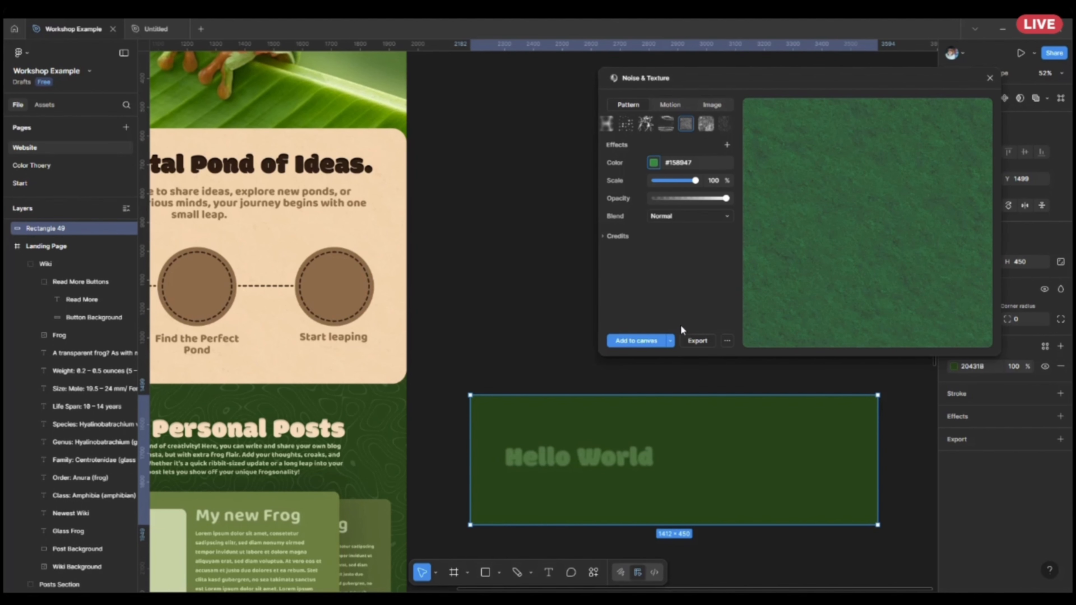
left_click(629, 319)
left_click(632, 342)
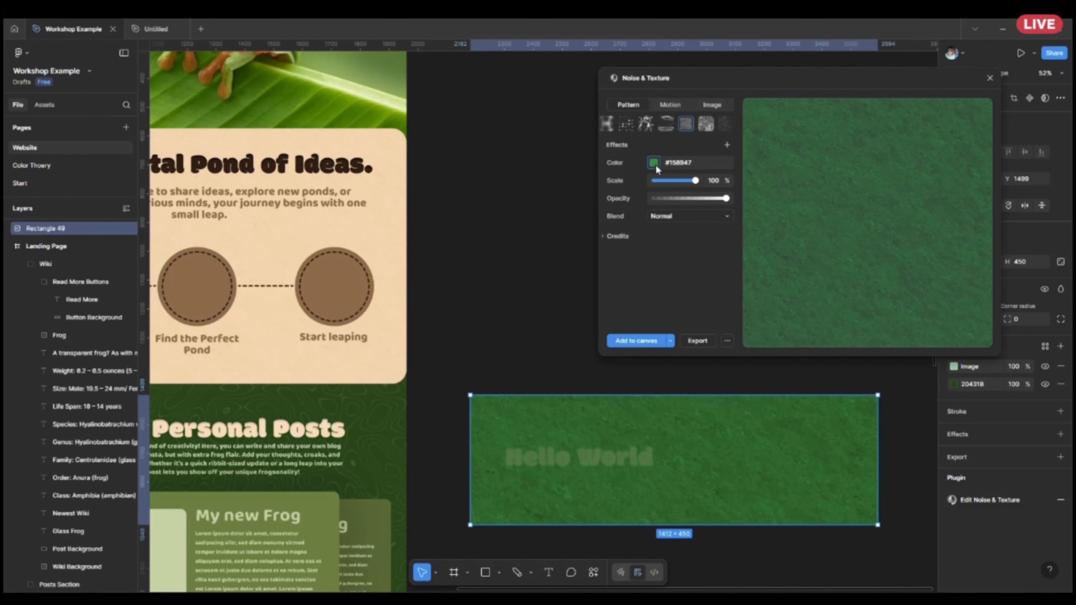
Darken the texture colour to #003316 and apply it to the rectangle again.
left_click_drag(761, 217, 779, 231)
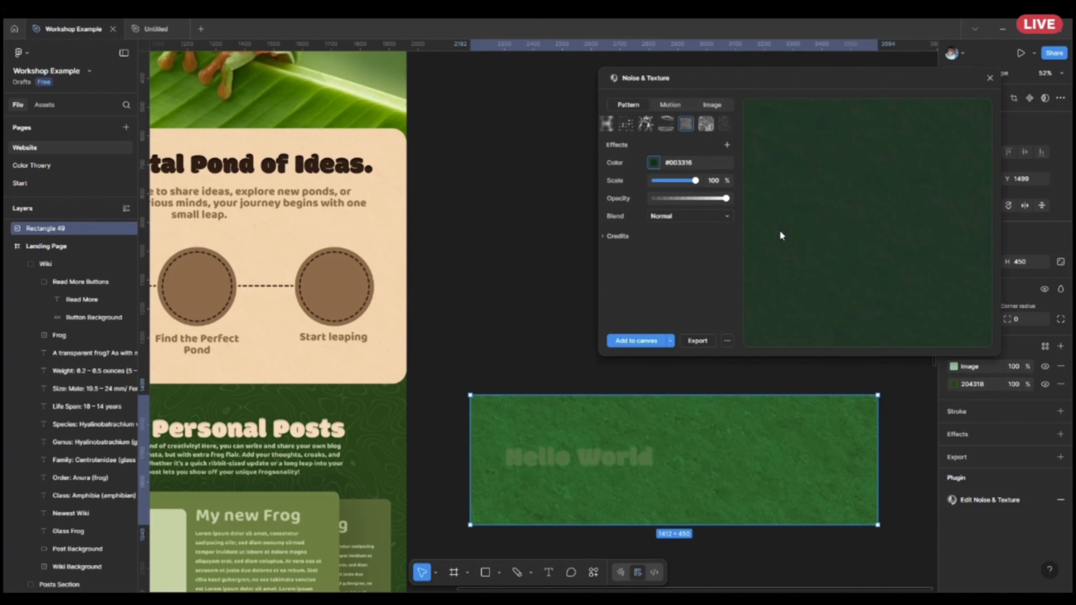
left_click(623, 284)
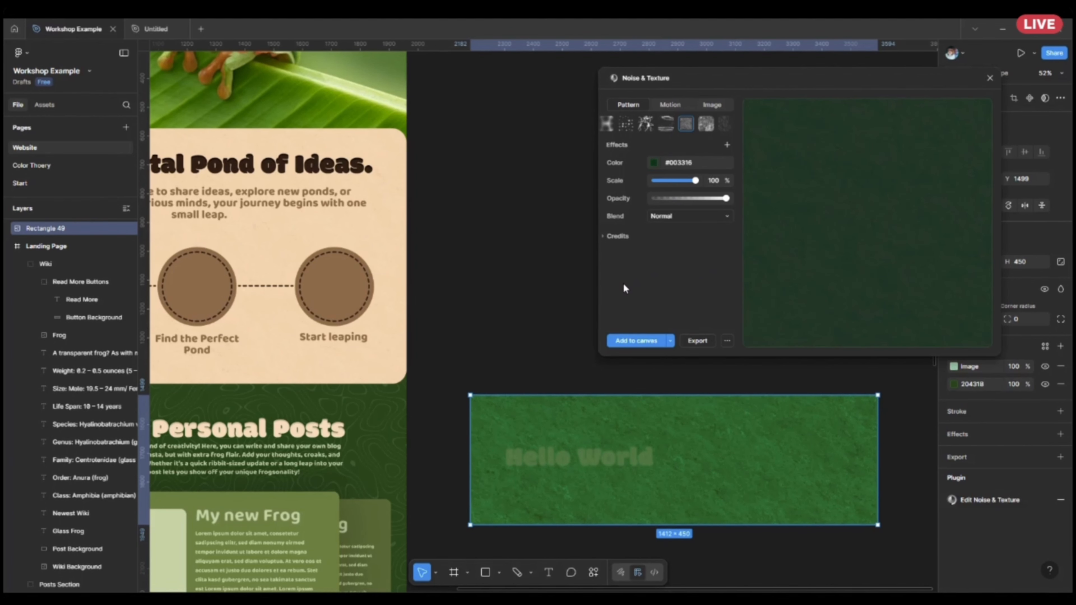
left_click(651, 342)
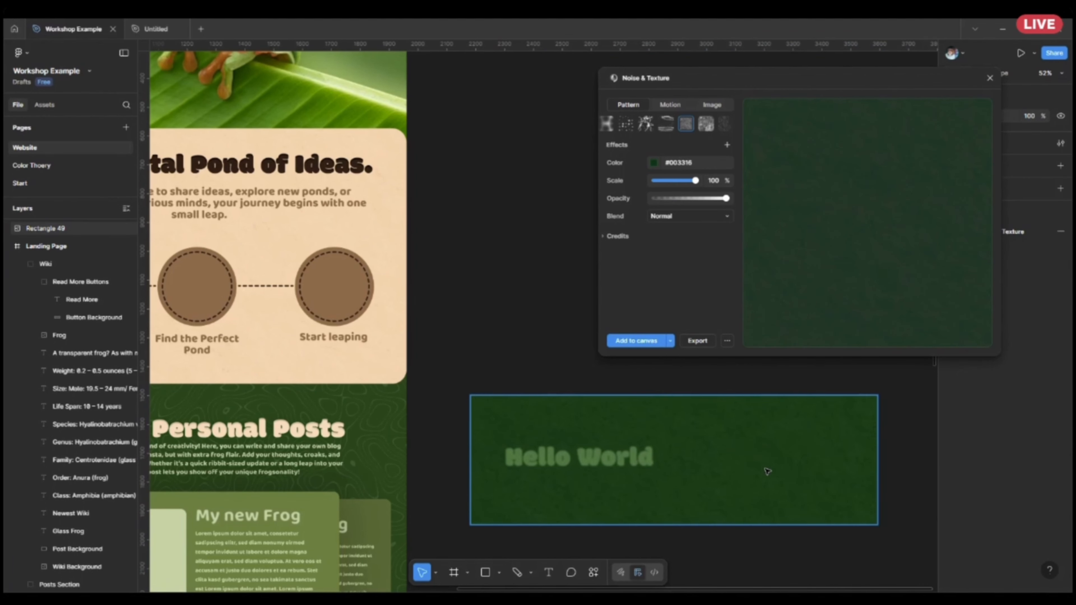
Choose the Hexagons pattern and add it to the canvas as a separate layer.
scroll(767, 472, "up", 5)
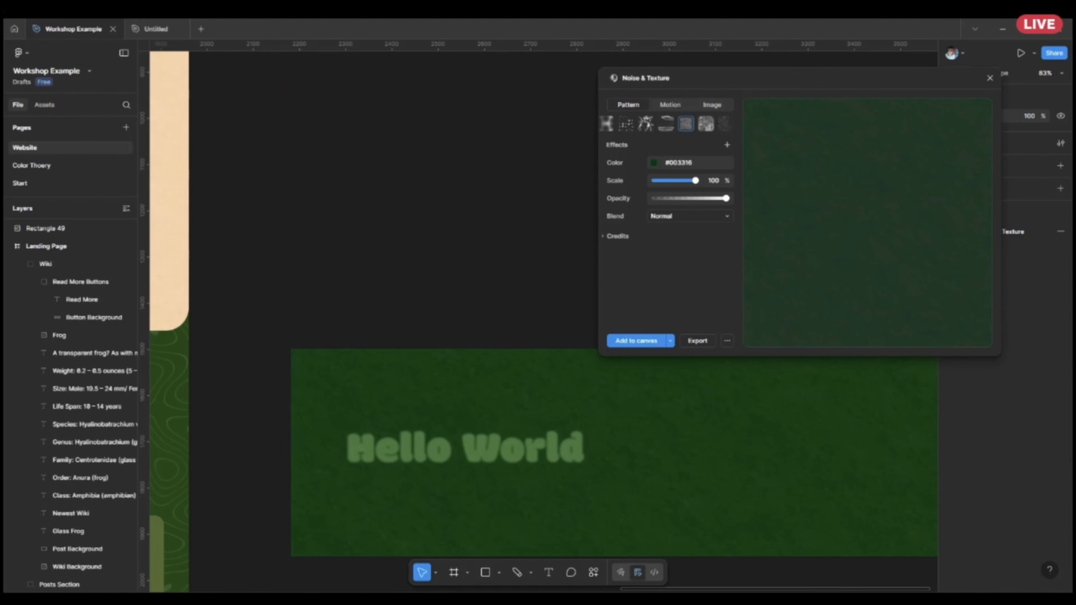
left_click(629, 123)
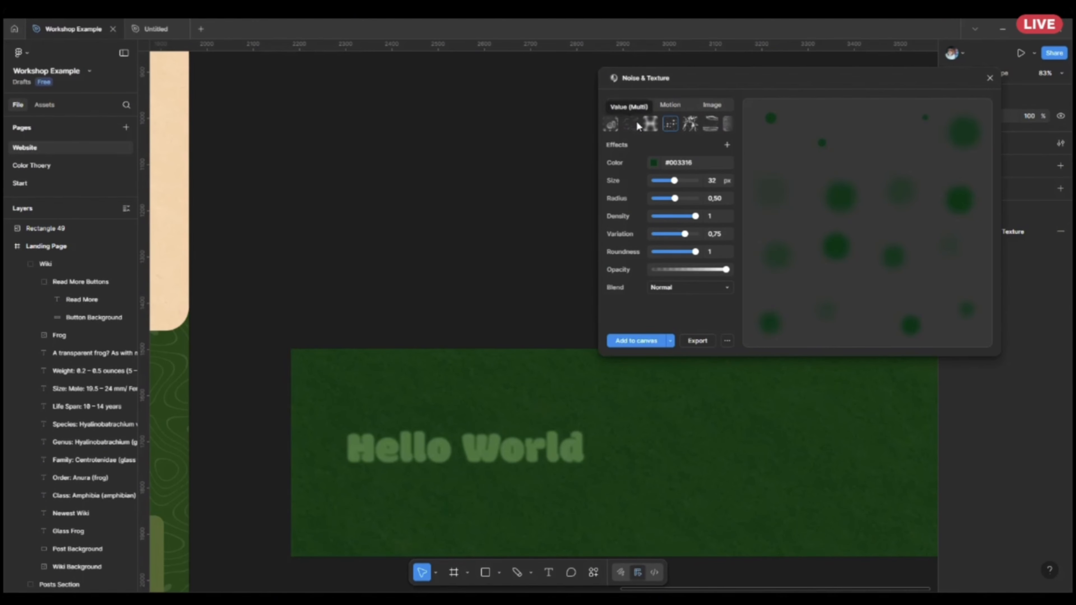
left_click(653, 122)
left_click(655, 341)
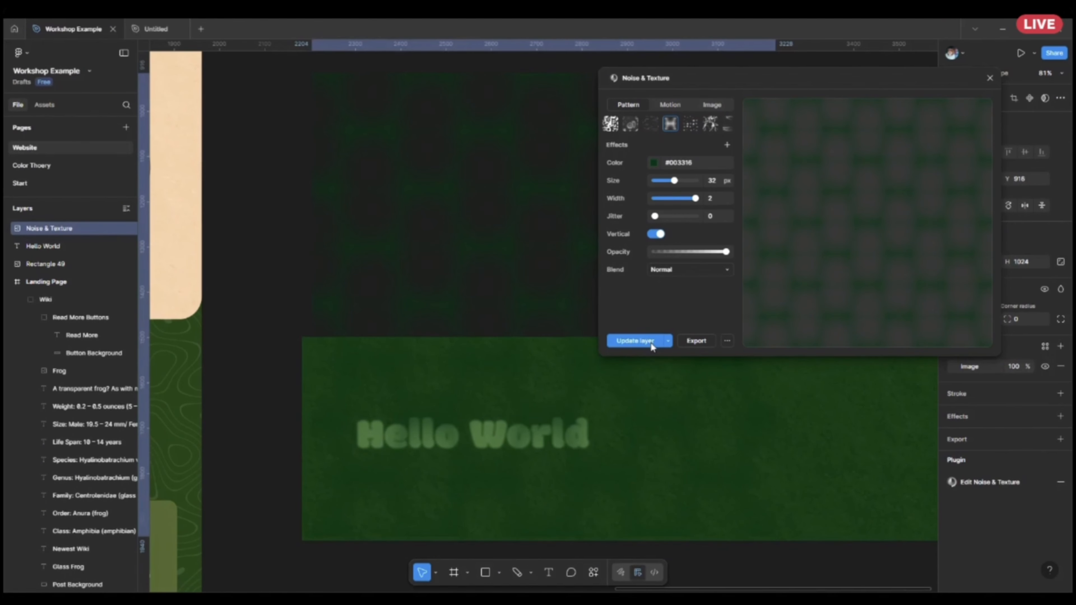
Move the hexagon pattern layer below the Hello World text and resize it to about 2363 × 1343.
scroll(508, 253, "down", 5)
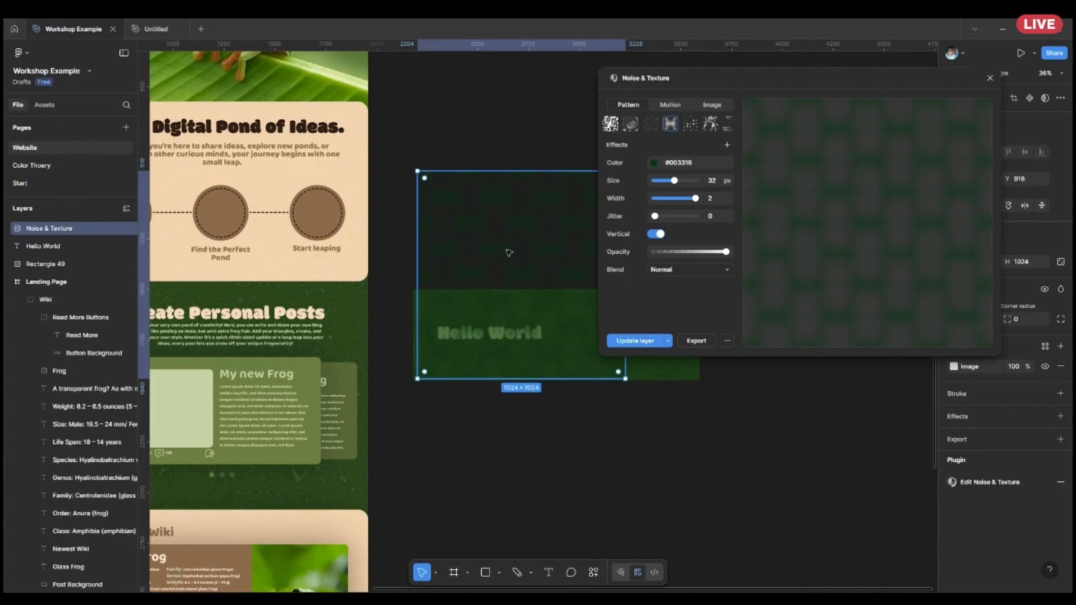
left_click_drag(508, 254, 558, 446)
scroll(555, 450, "down", 3)
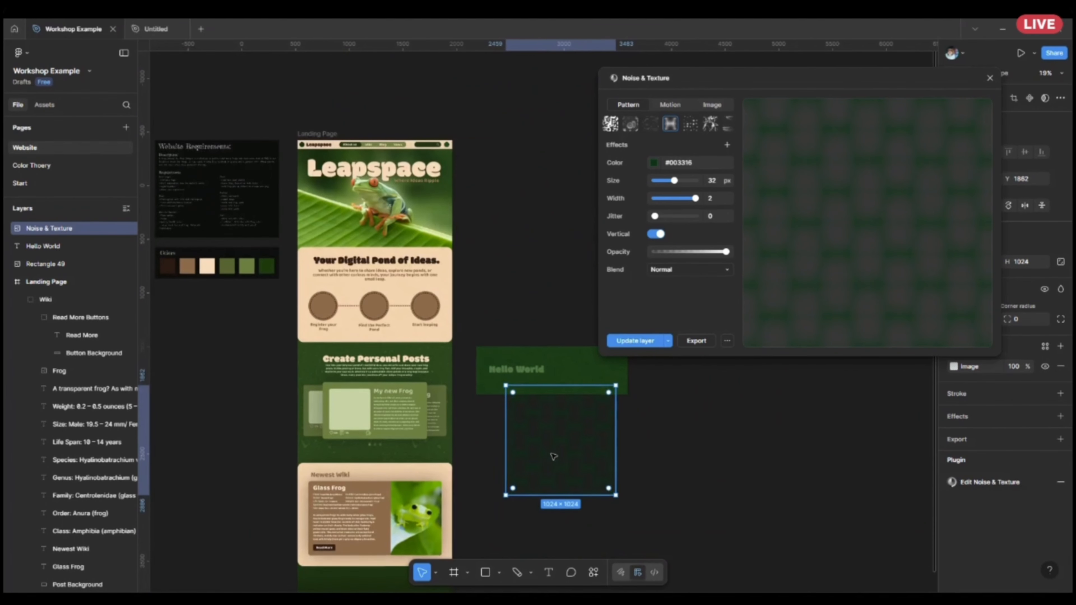
left_click_drag(623, 455, 772, 458)
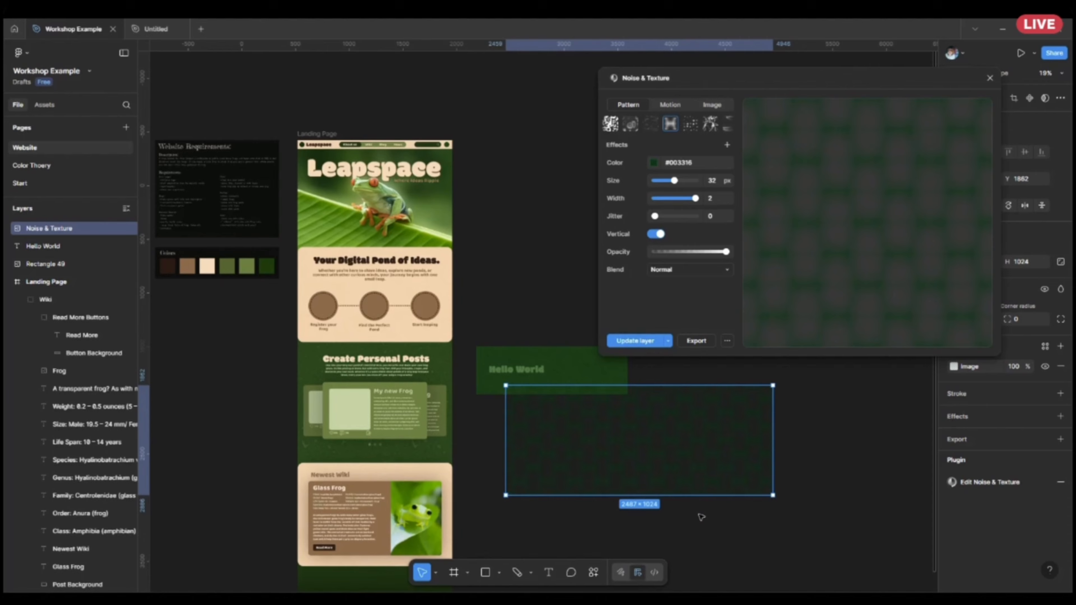
scroll(697, 513, "up", 3)
mouse_move(667, 481)
left_mouse_down()
mouse_move(668, 555)
mouse_move(668, 467)
left_mouse_up()
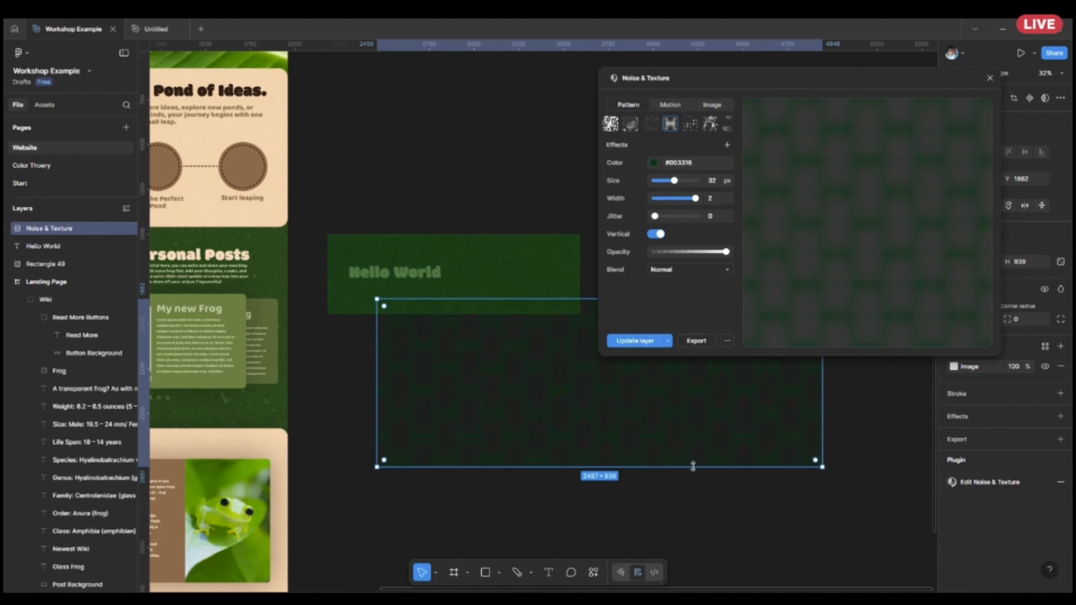
left_click_drag(822, 401, 800, 408)
left_click_drag(606, 467, 605, 540)
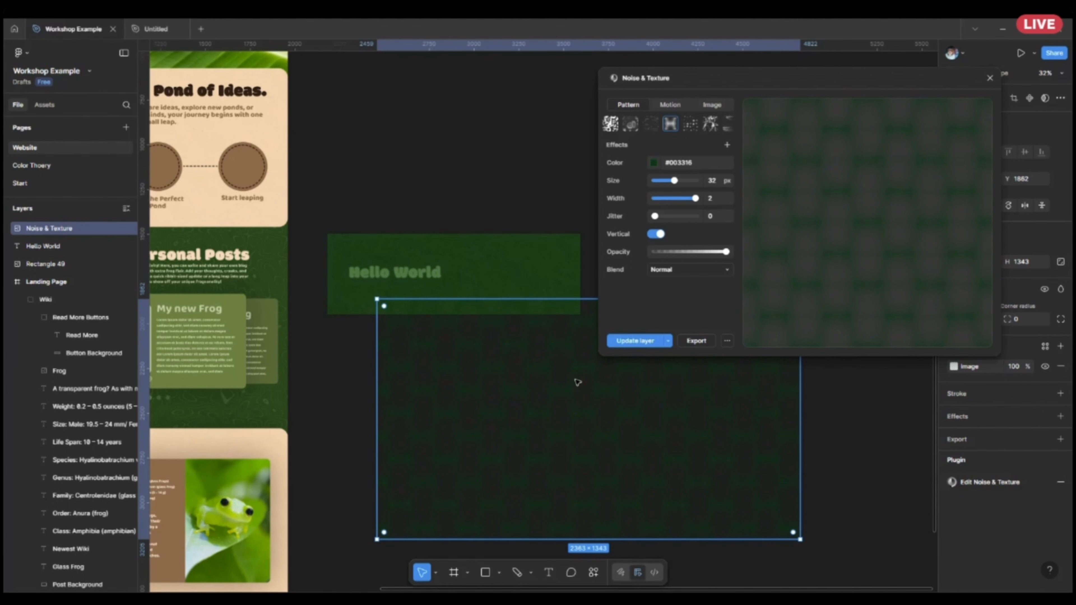
Delete the hexagon pattern layer and close the Noise & Texture plugin.
key("Delete")
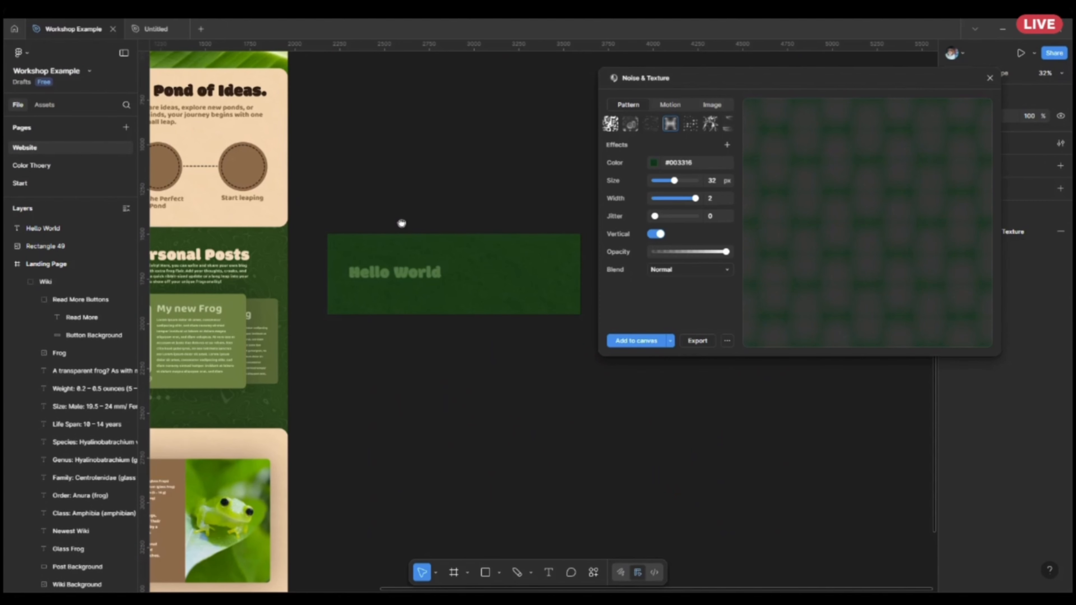
left_click_drag(401, 224, 563, 191)
left_click(539, 245)
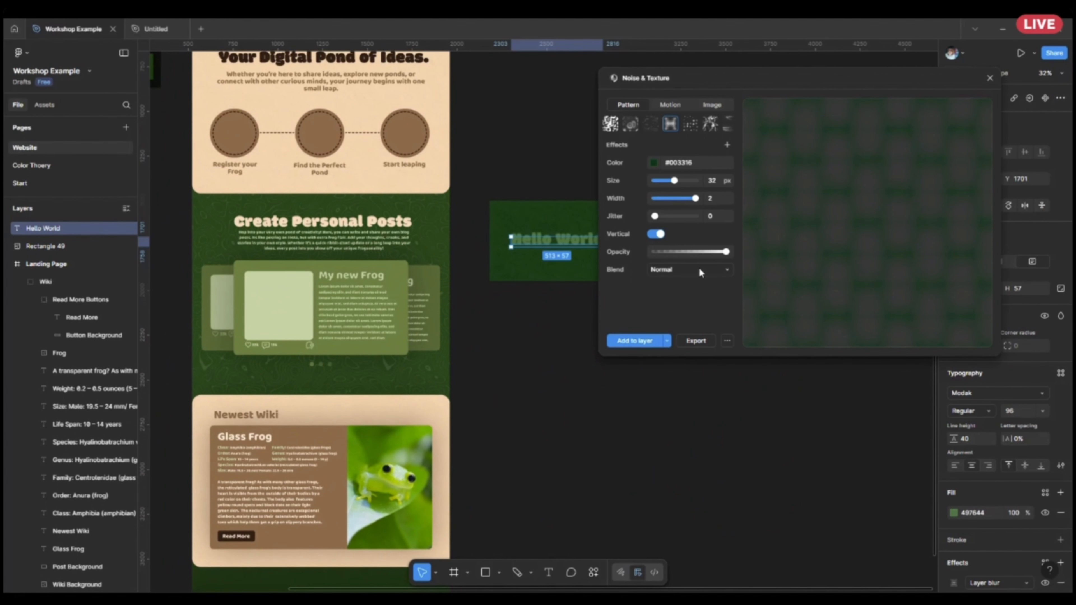
left_click(990, 78)
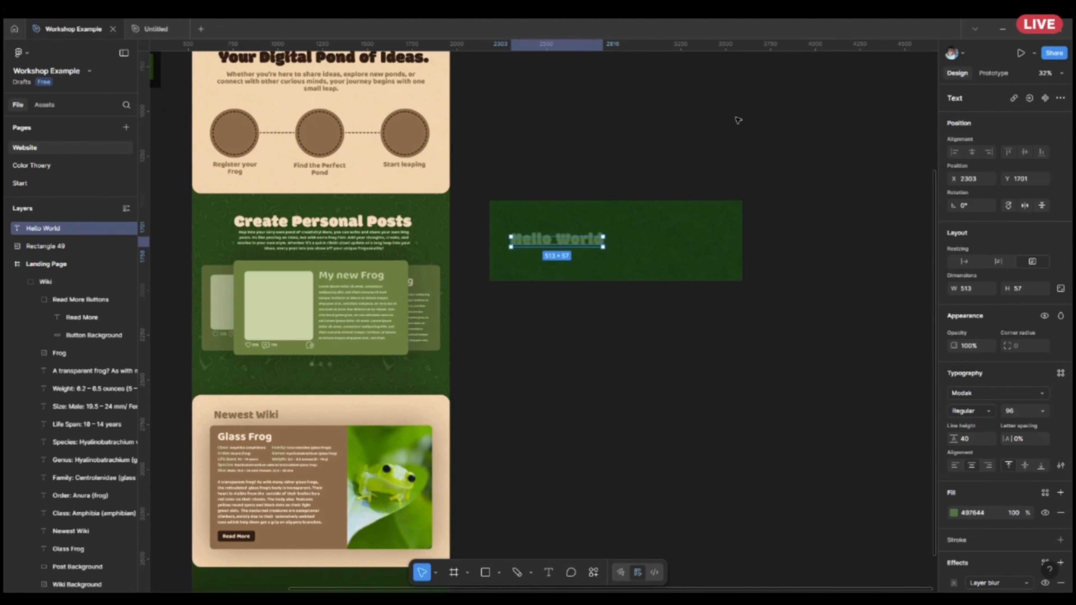
Examine the dashed outlines of the brown circles in the "Your Digital Pond of Ideas." section.
left_click_drag(456, 152, 610, 345)
scroll(305, 318, "up", 3)
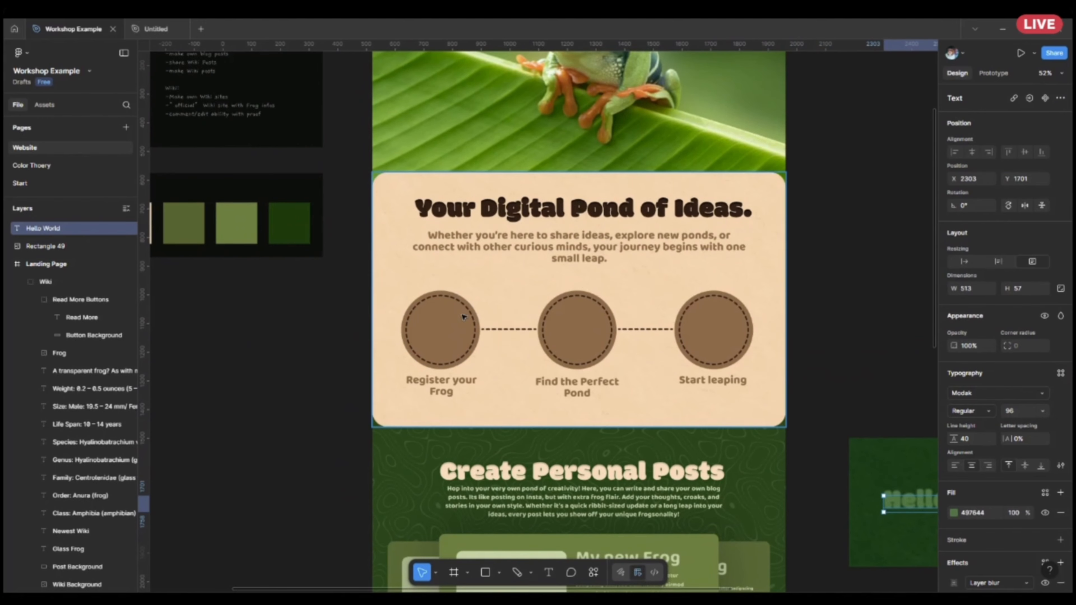
scroll(463, 317, "up", 4)
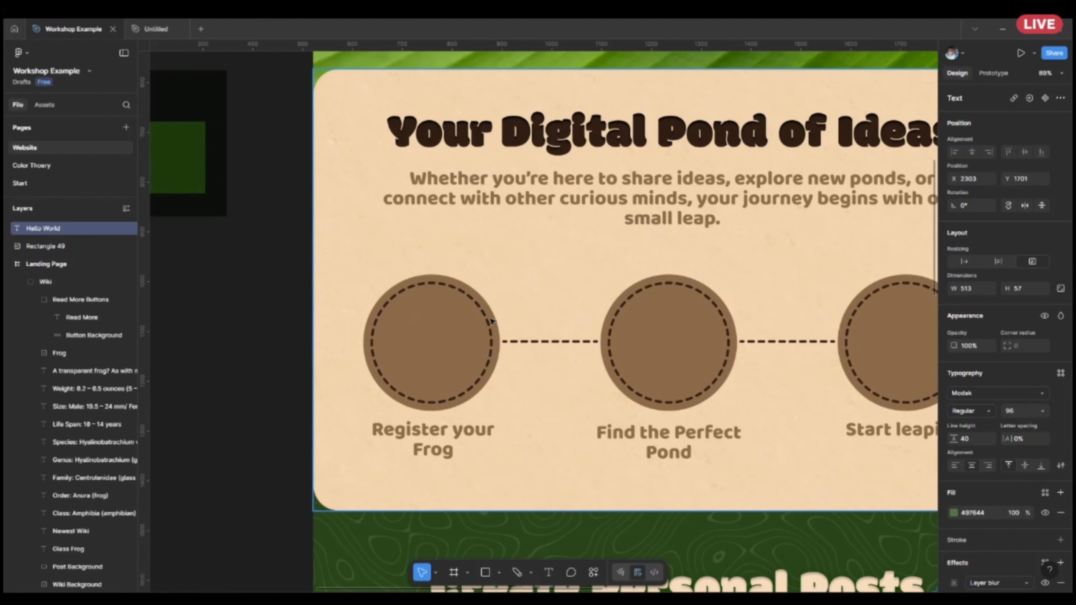
left_click(489, 330)
scroll(490, 330, "down", 6)
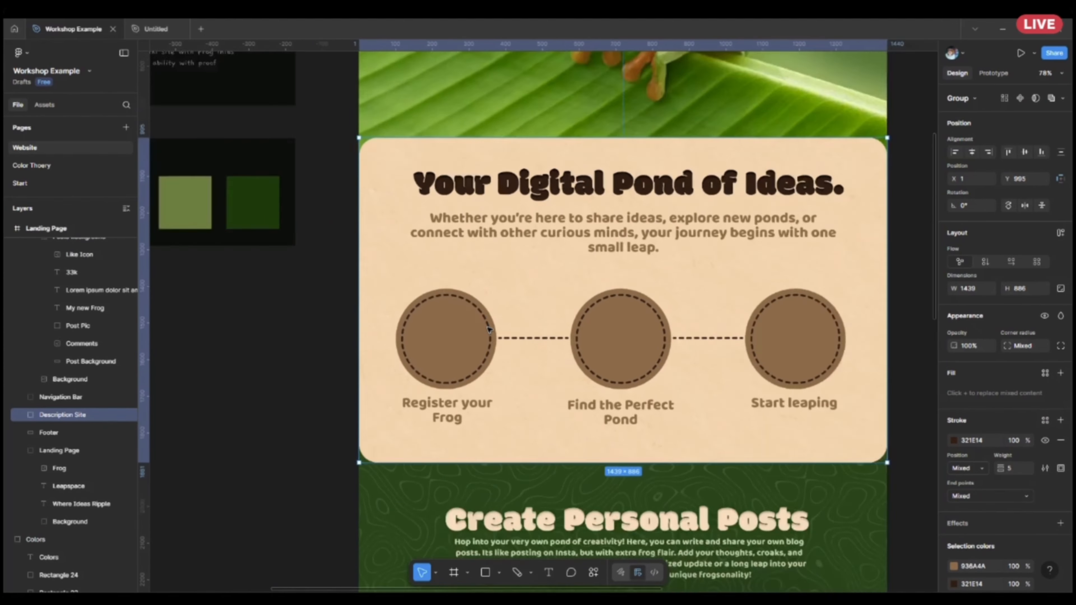
Delete the Hello World text from the green textured rectangle beside the landing page.
scroll(645, 381, "right", 4)
scroll(643, 431, "up", 3)
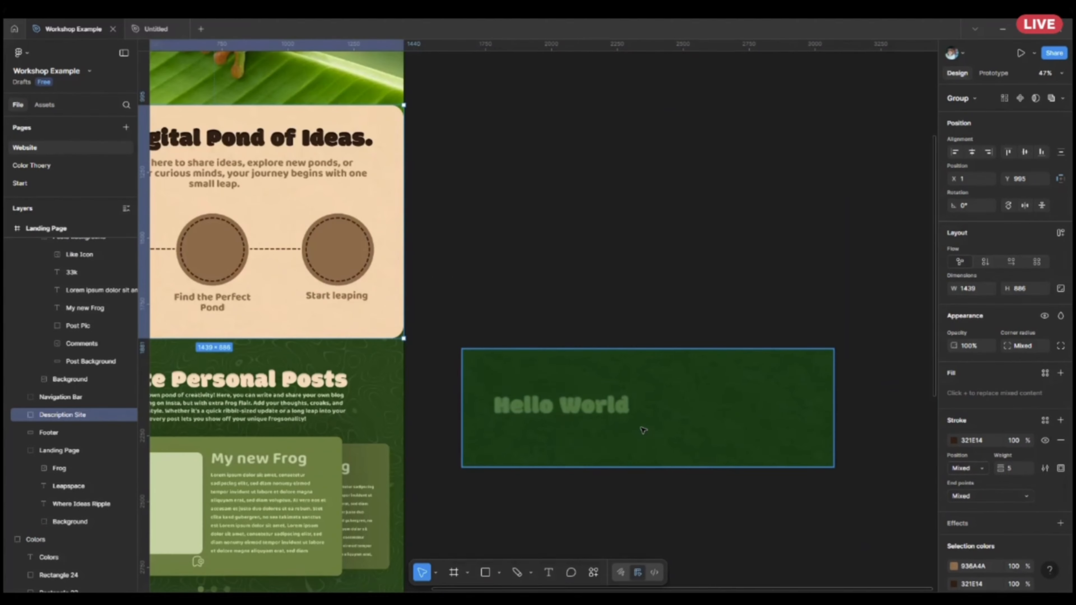
left_click(601, 408)
key("Delete")
Add a stroke to the green textured rectangle and colour it red #DE1717.
scroll(601, 409, "up", 5)
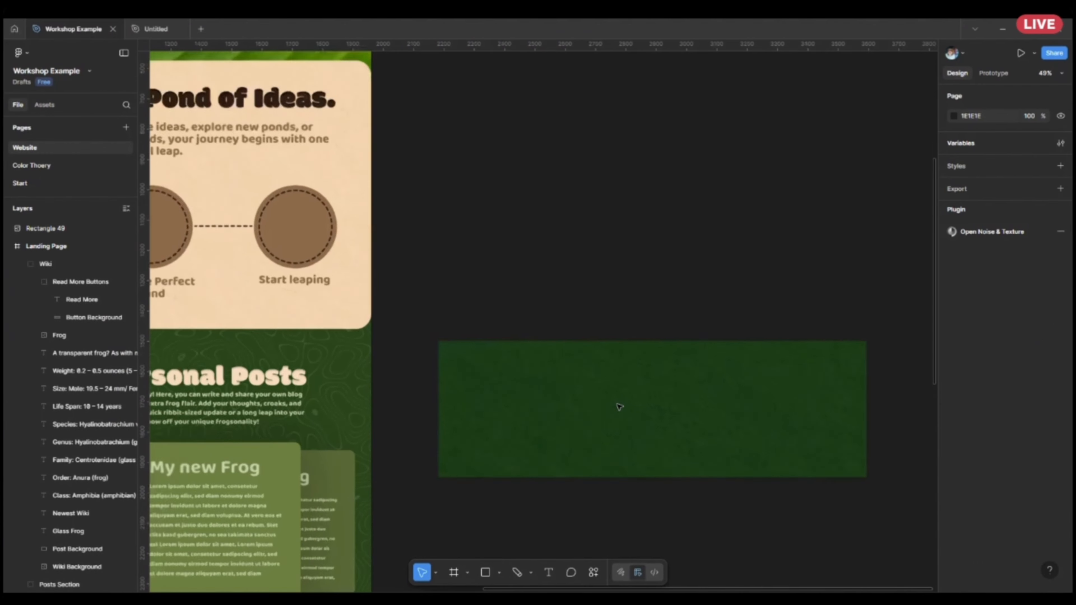
left_click(601, 399)
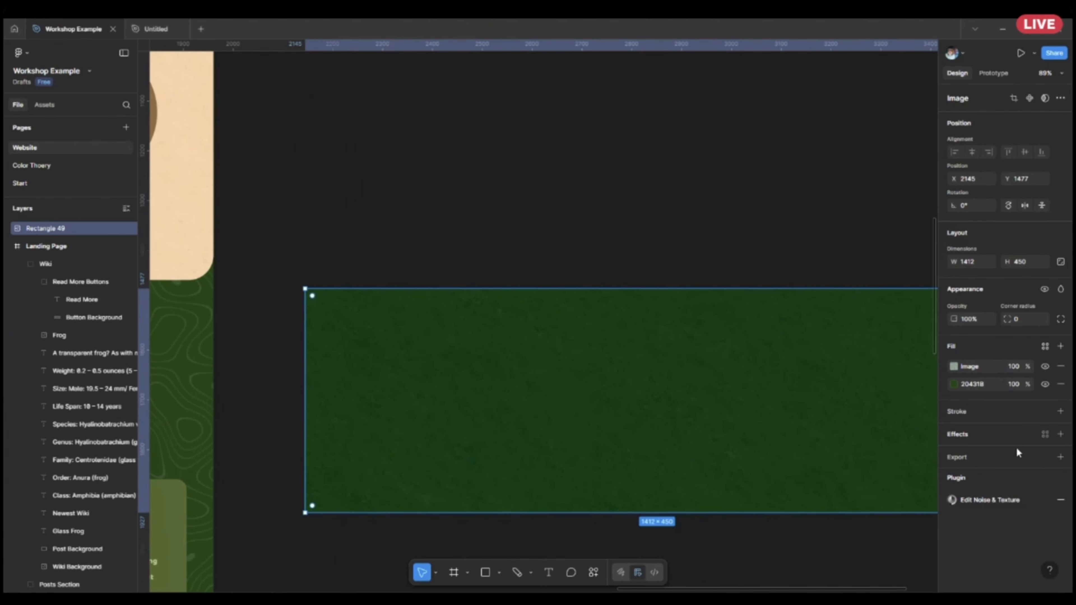
left_click(1061, 411)
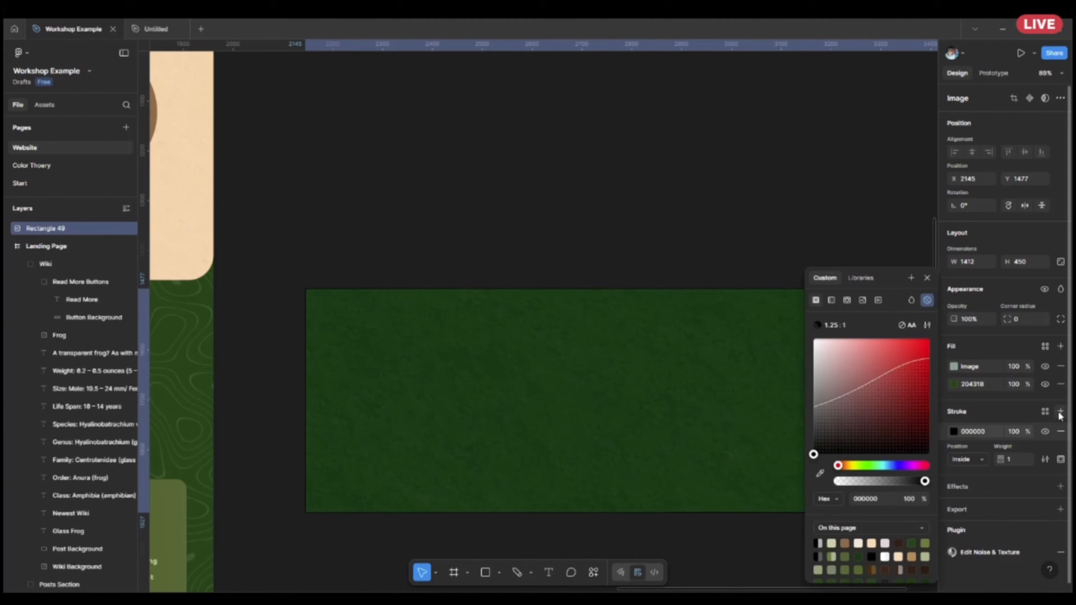
left_click(1048, 465)
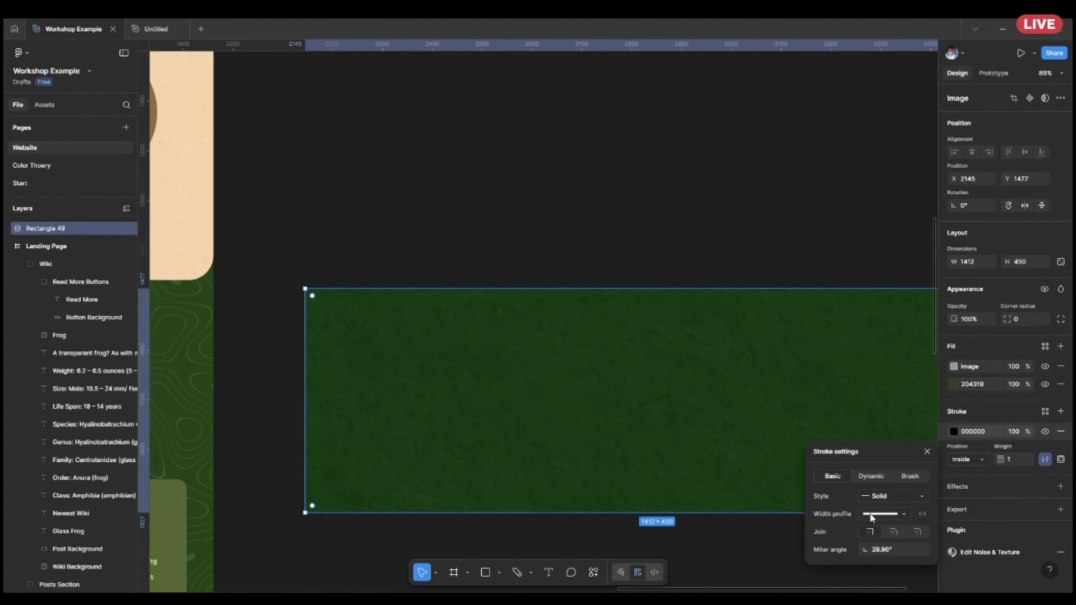
left_click(983, 434)
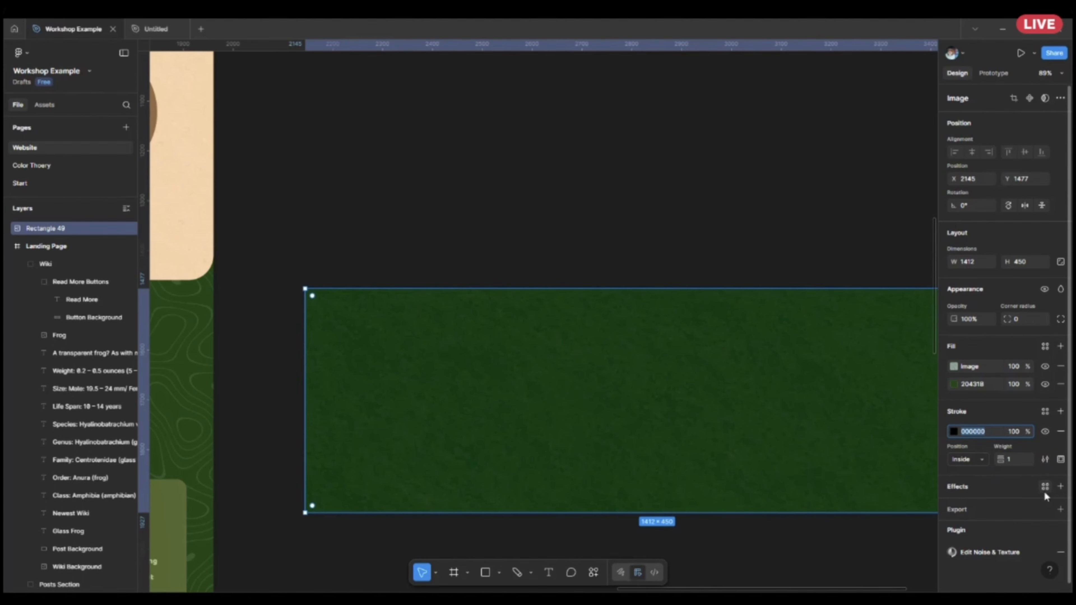
key("BackSpace")
left_click(954, 435)
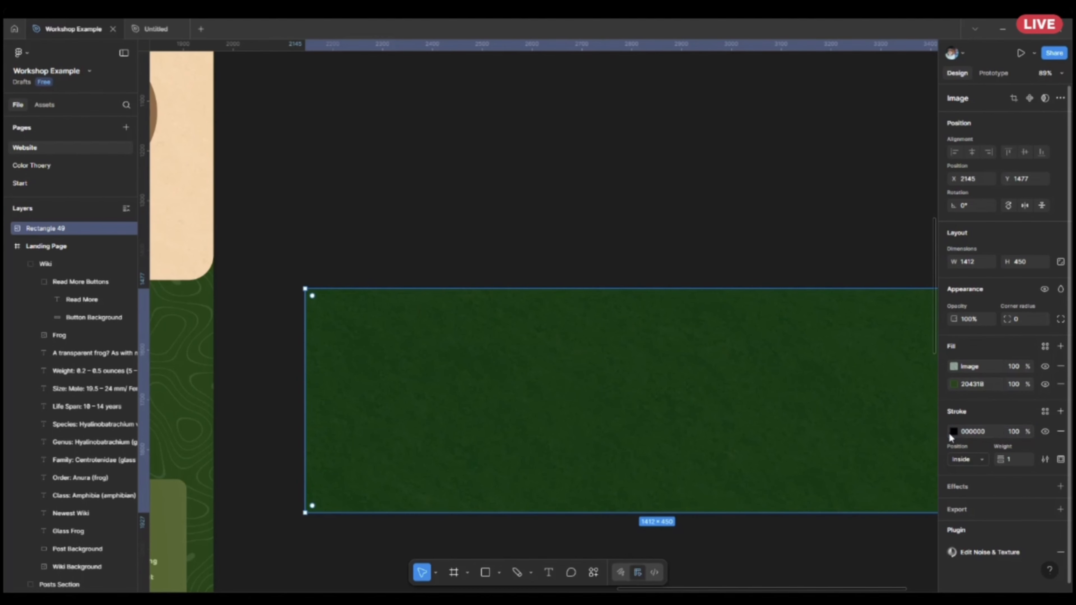
left_click(954, 432)
mouse_move(861, 377)
left_mouse_down()
mouse_move(929, 355)
mouse_move(917, 354)
left_mouse_up()
Set the rectangle's stroke weight to 5 and its position to Center.
left_click(1009, 460)
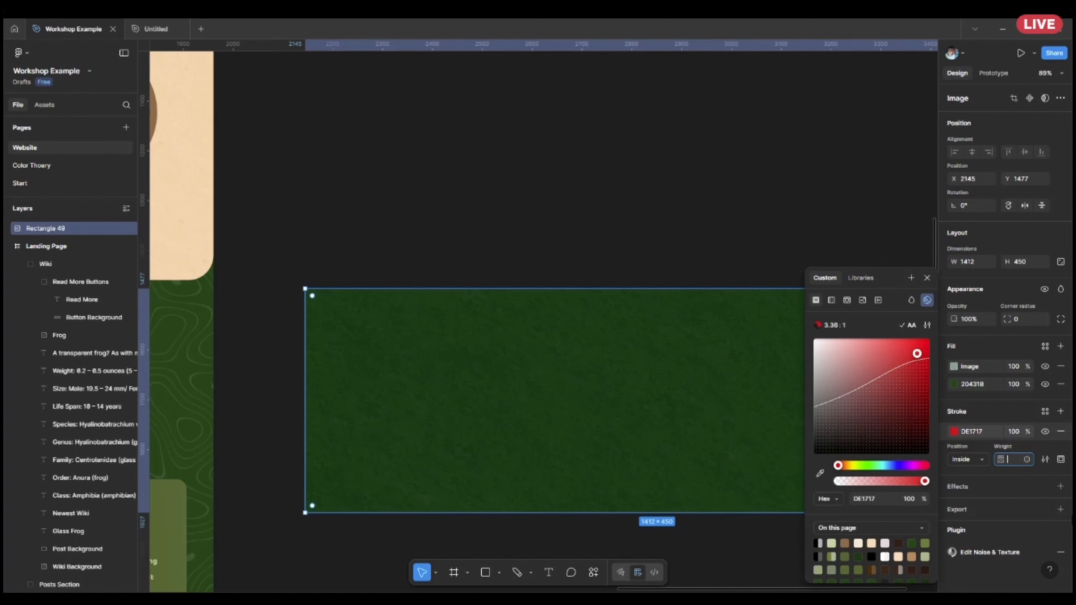
type("5")
key("Return")
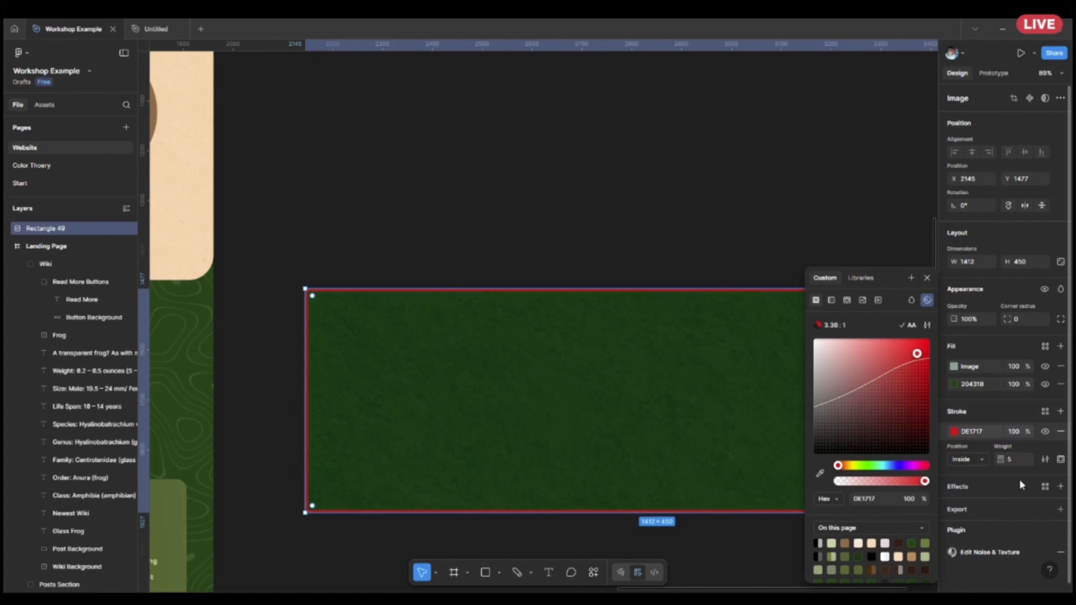
left_click(1019, 477)
left_click(968, 459)
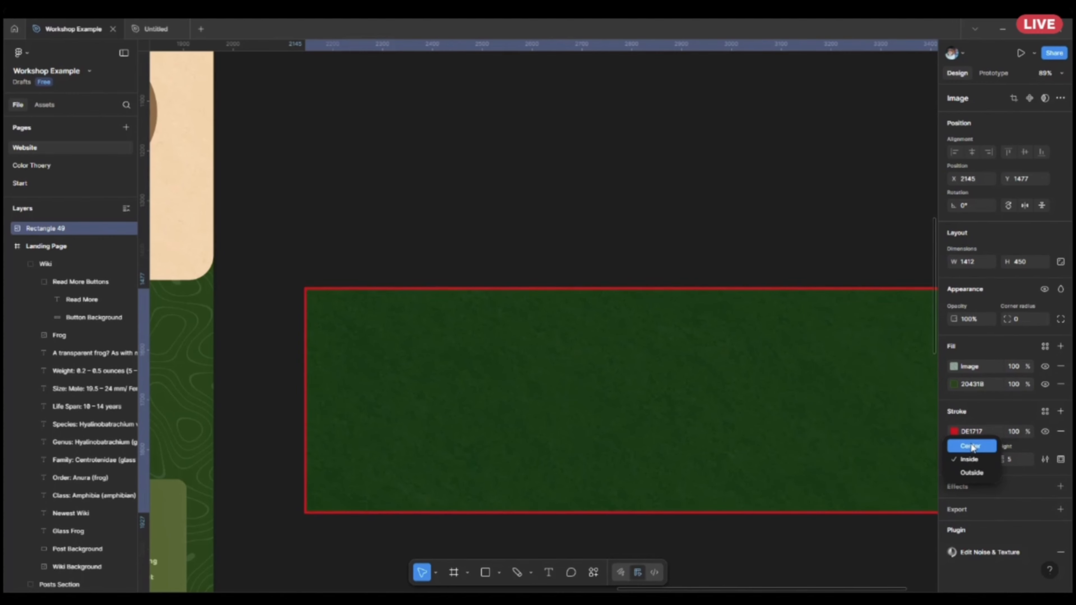
left_click(967, 446)
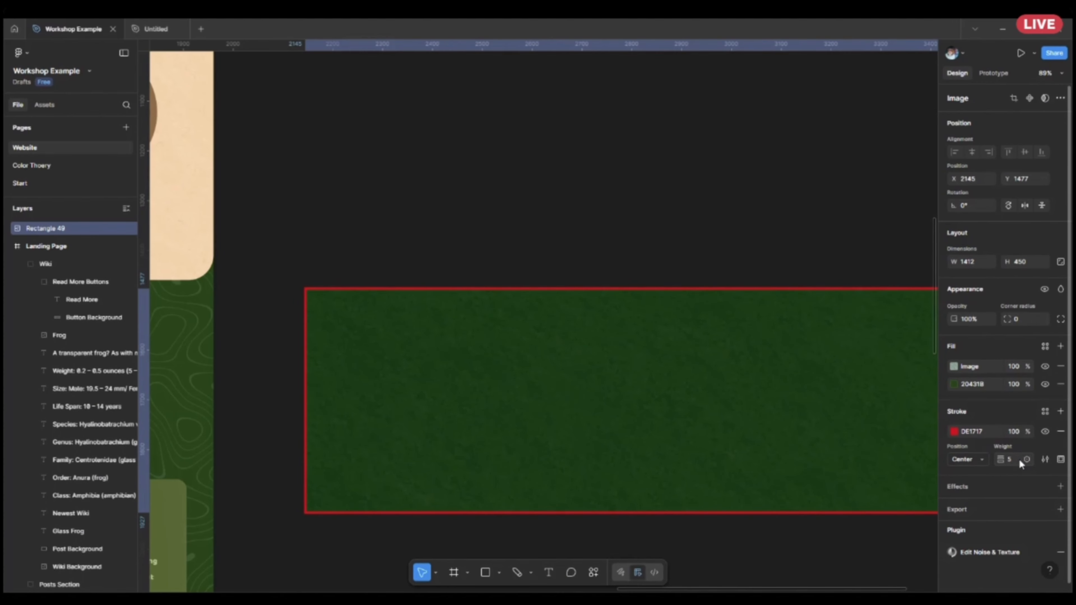
Change the rectangle's stroke style from solid to Dashed.
left_click(1045, 460)
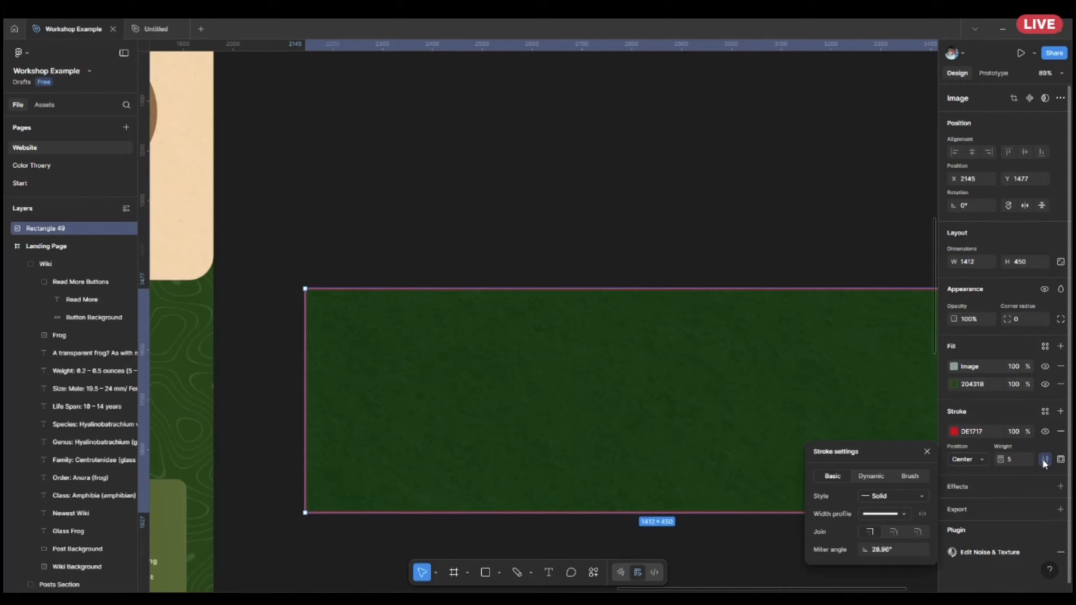
left_click(901, 497)
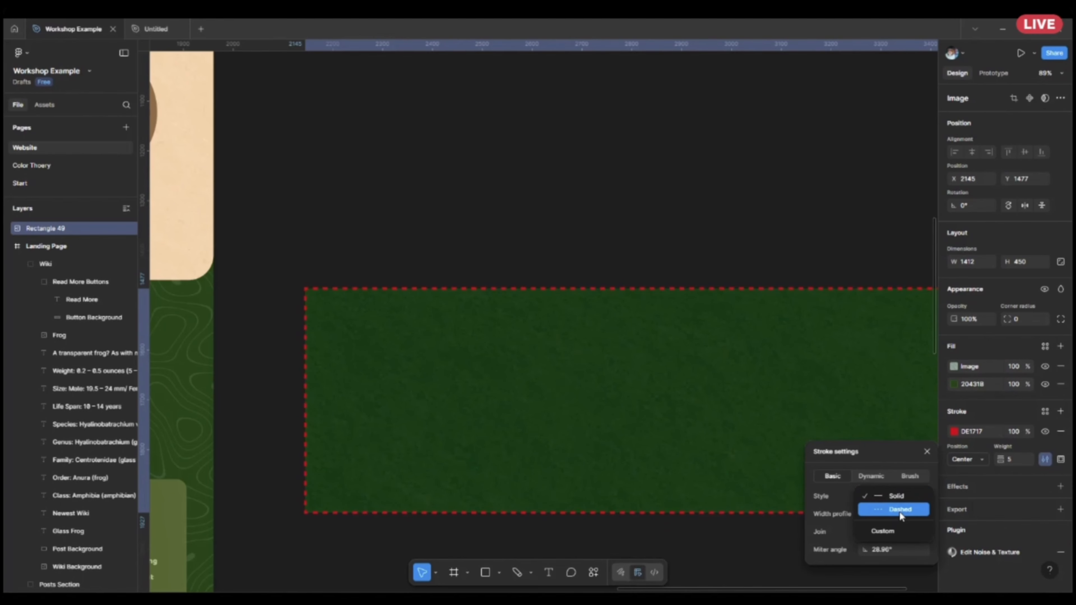
left_click(899, 510)
scroll(429, 317, "up", 5)
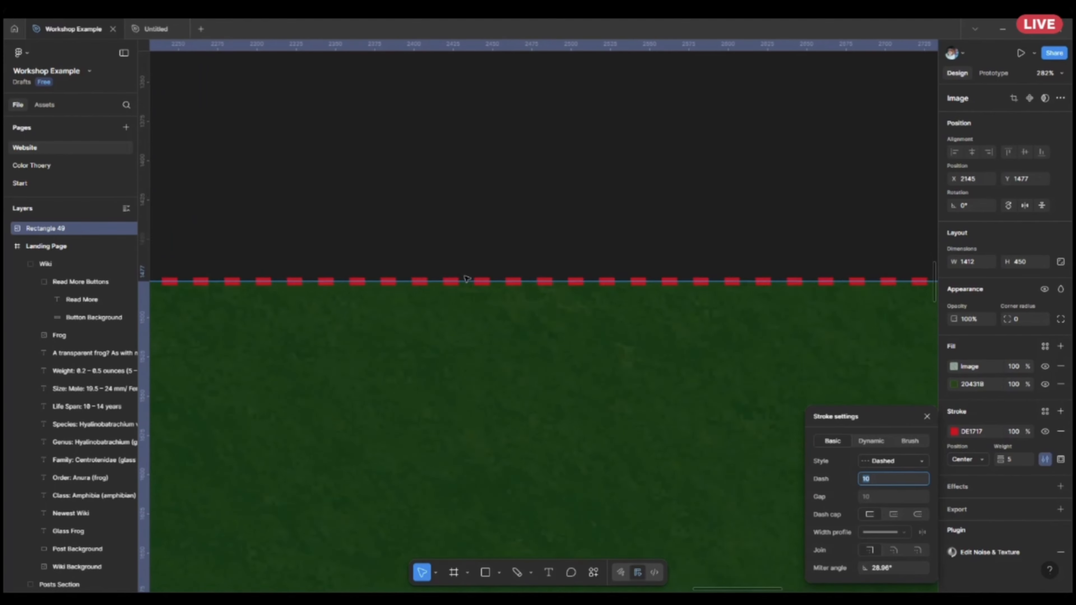
scroll(466, 279, "up", 5)
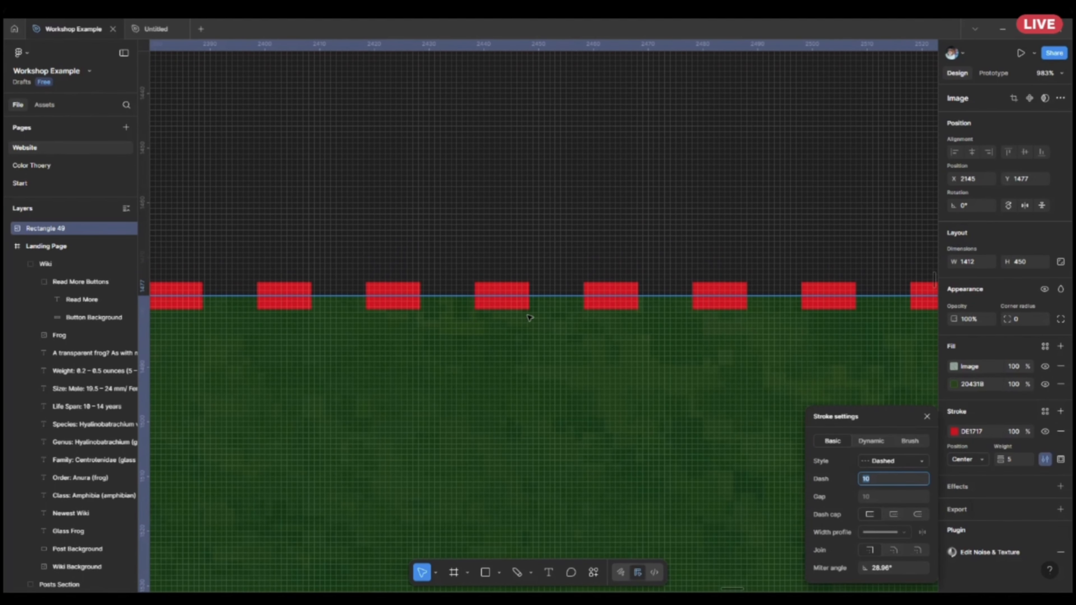
Try the square and round dash caps on the red stroke and return to dashes without caps.
left_click(894, 515)
left_click(917, 515)
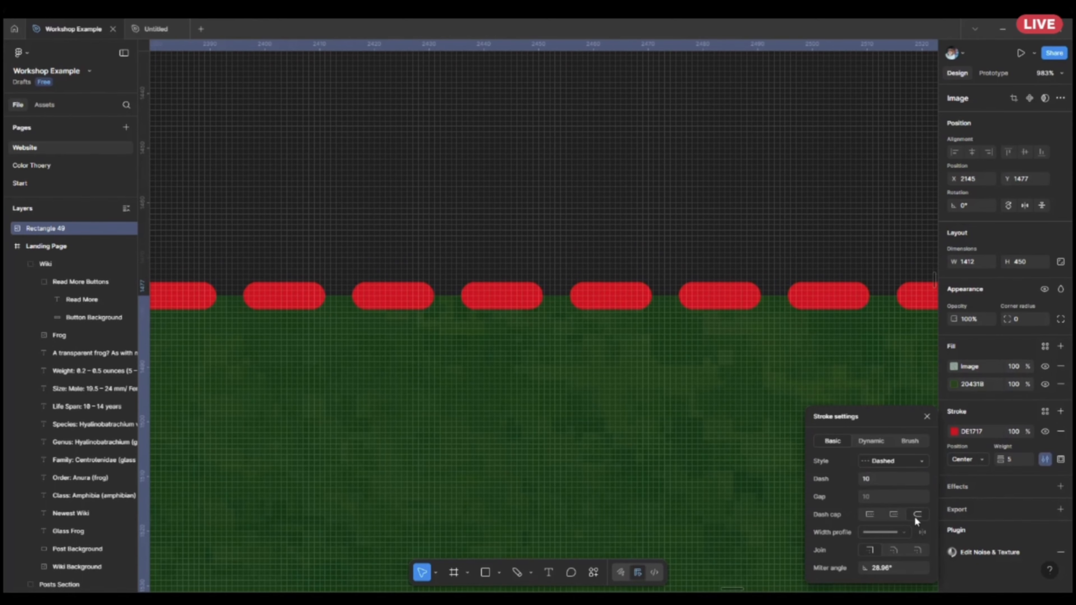
left_click(894, 515)
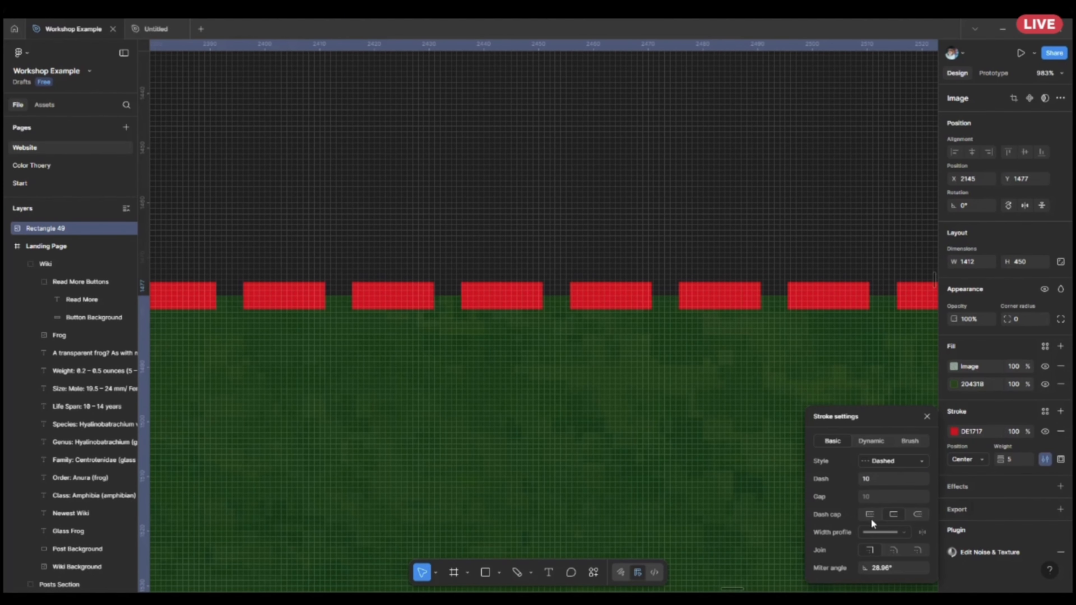
left_click(871, 518)
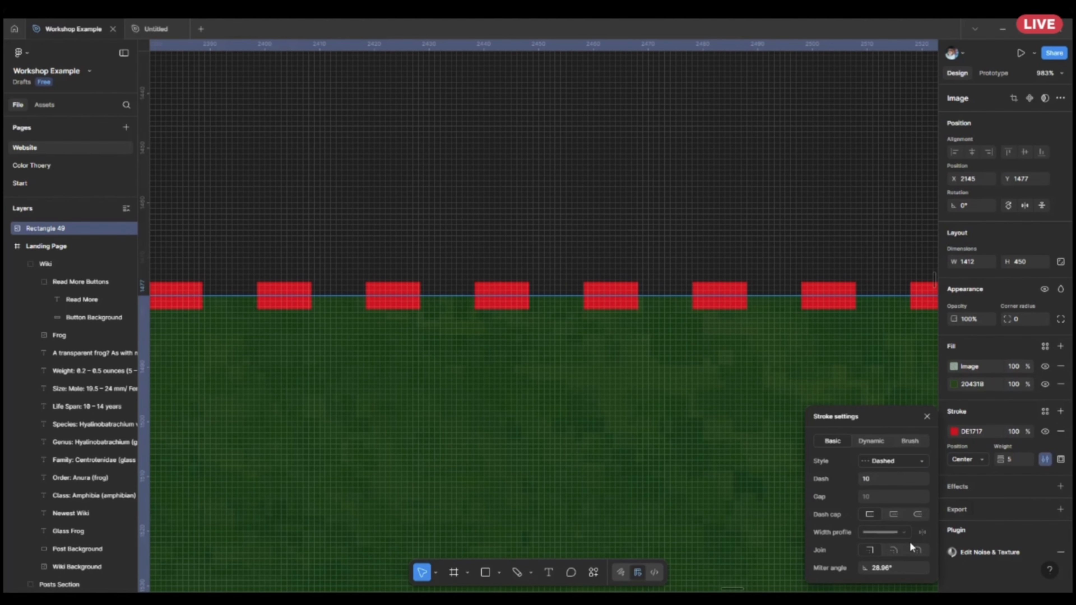
Try the bevel and round joins at the rectangle's corner and return the stroke to the miter join.
scroll(649, 324, "down", 5)
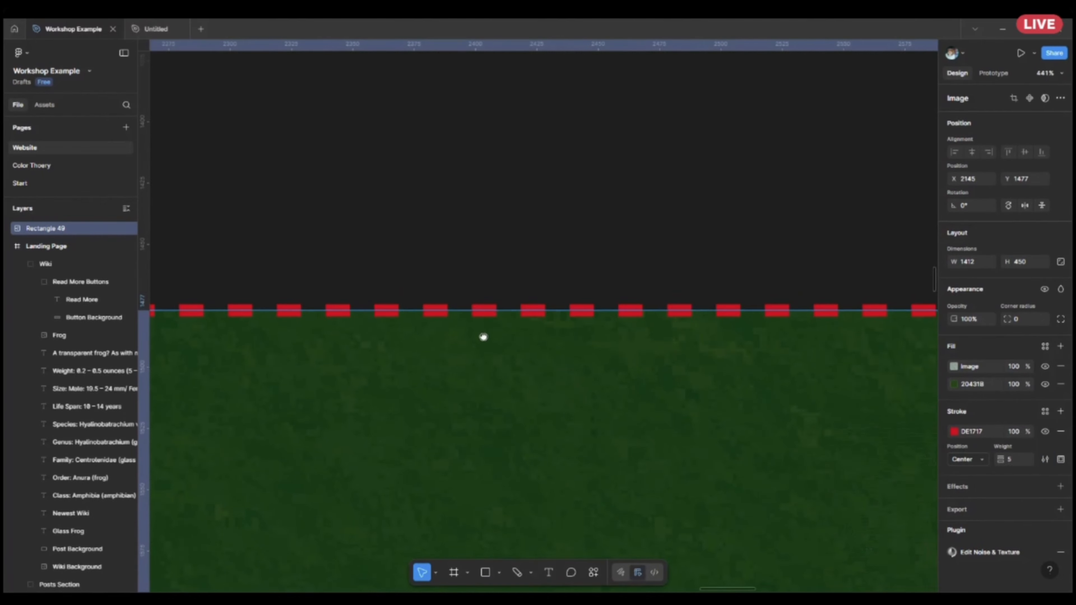
left_click_drag(483, 337, 840, 364)
left_click_drag(448, 337, 622, 358)
scroll(382, 360, "up", 7)
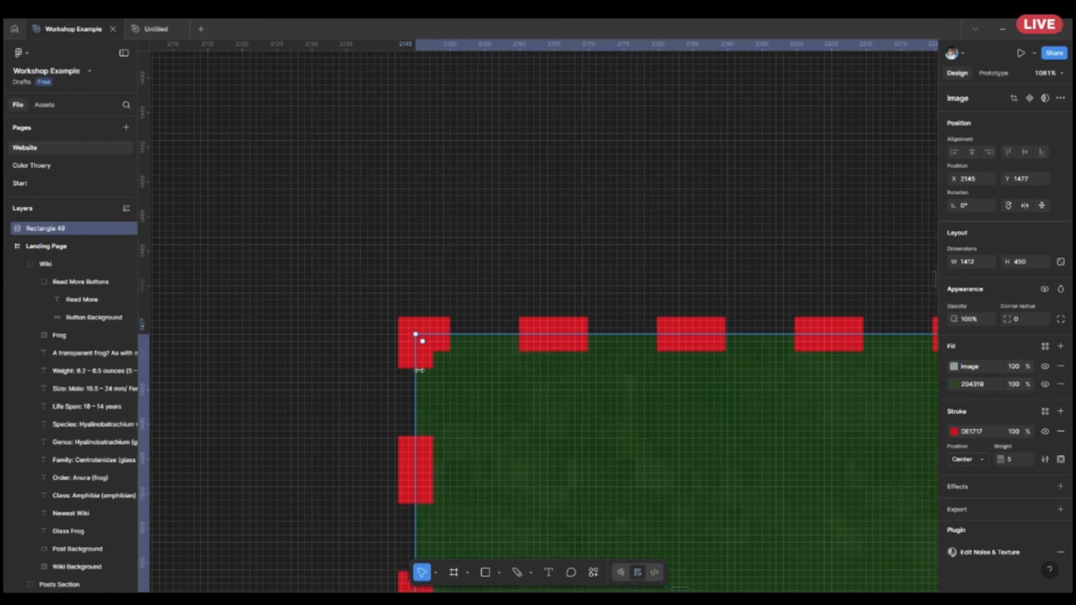
left_click(1045, 459)
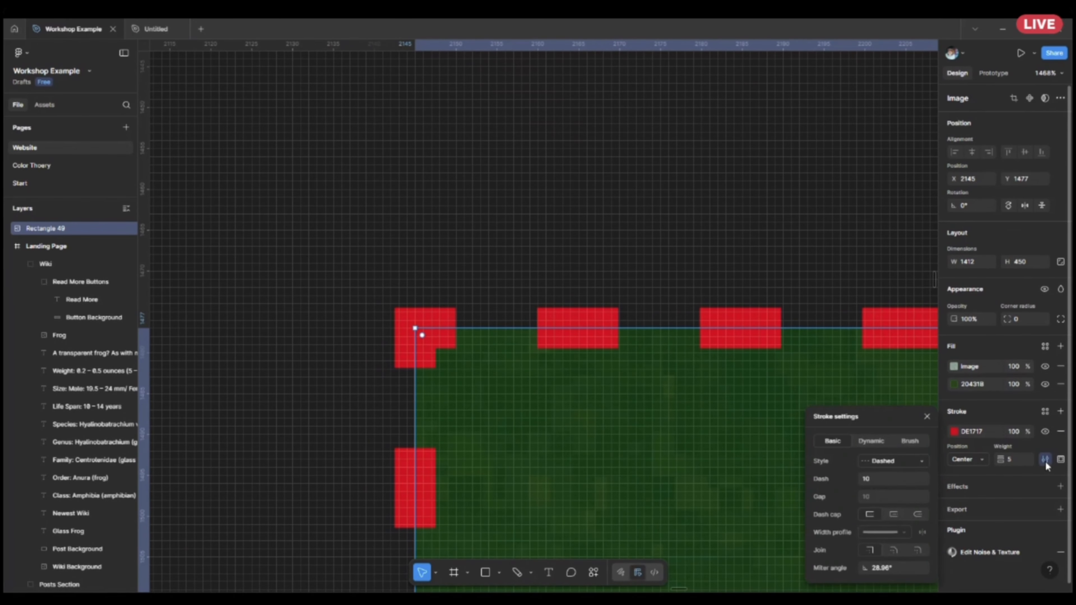
left_click(889, 549)
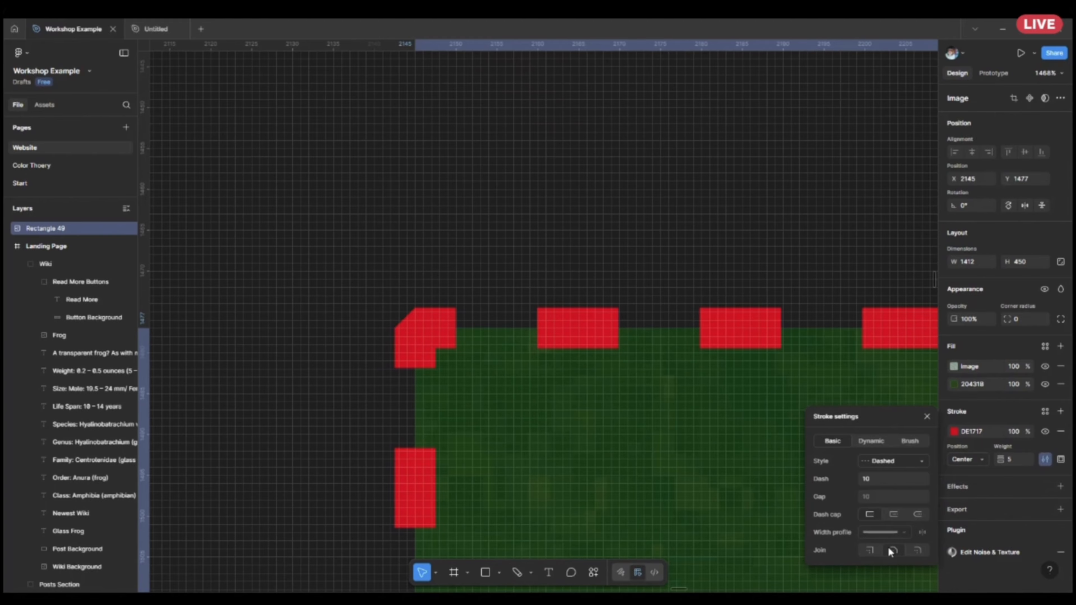
left_click(918, 549)
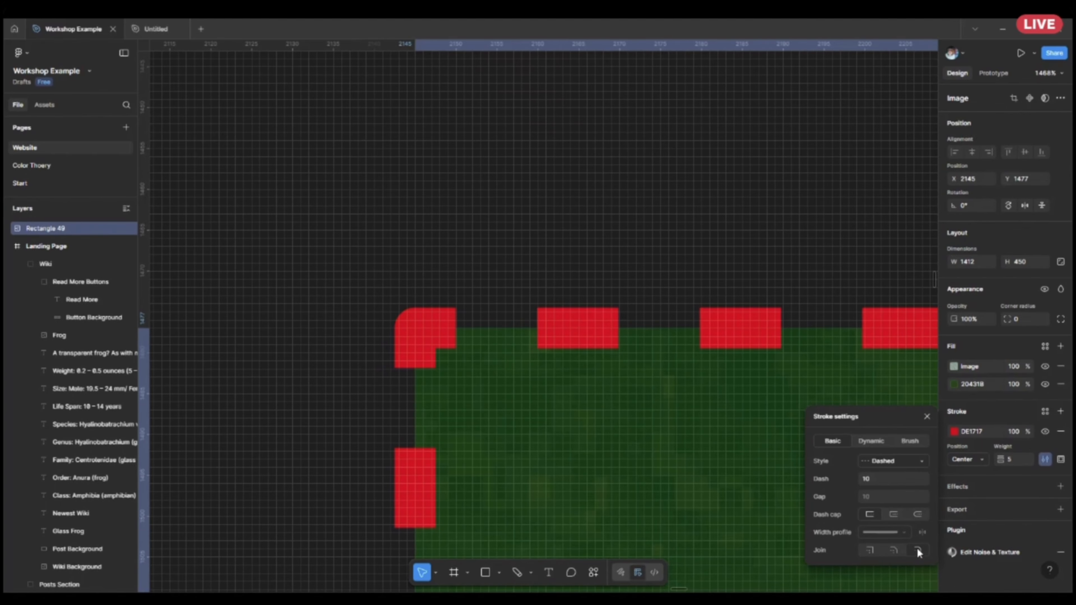
left_click(892, 552)
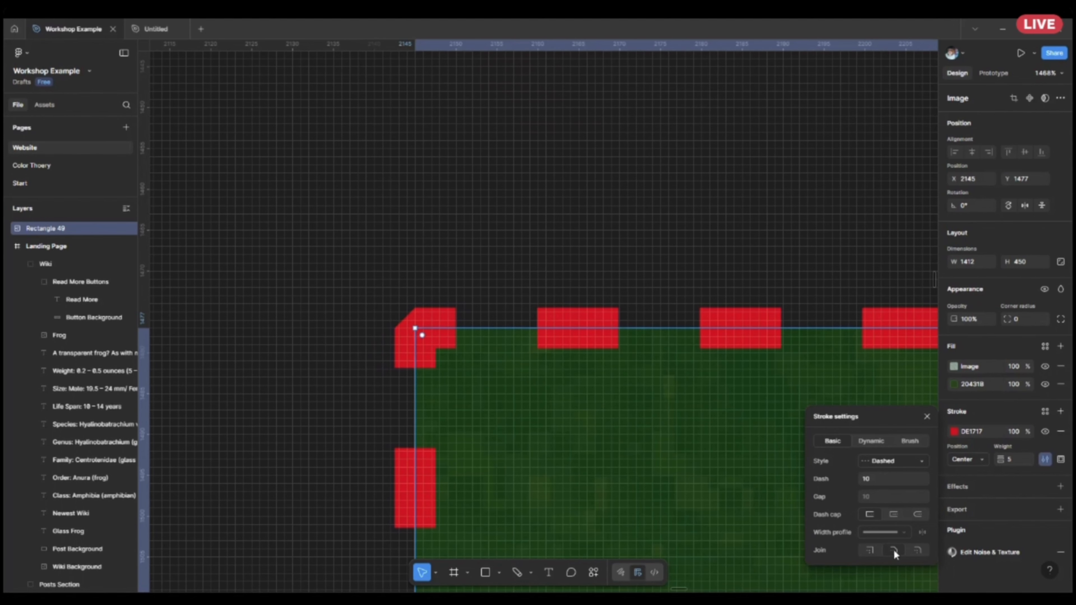
left_click(869, 550)
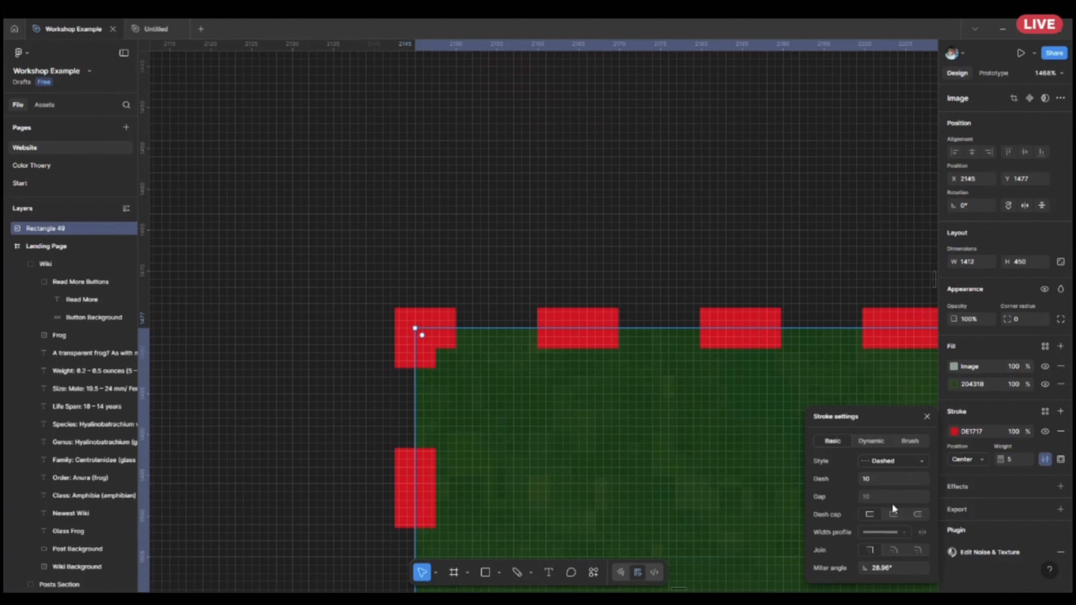
Switch the rectangle's red stroke to the Dynamic type and check the wavy outline along its edges.
left_click(872, 441)
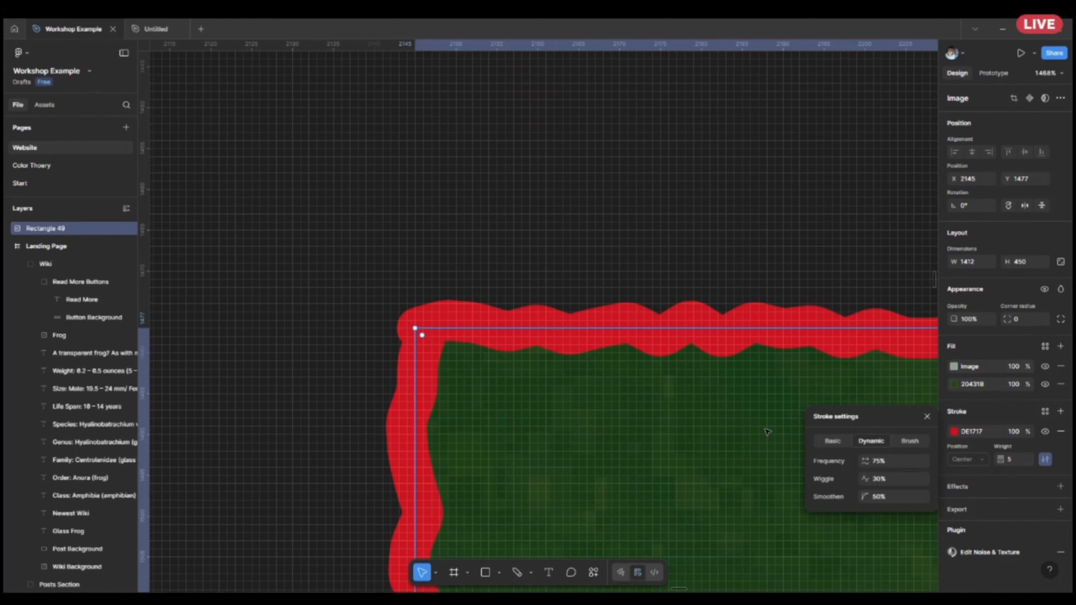
scroll(761, 432, "down", 8)
left_click_drag(673, 359, 303, 216)
left_click_drag(699, 387, 468, 183)
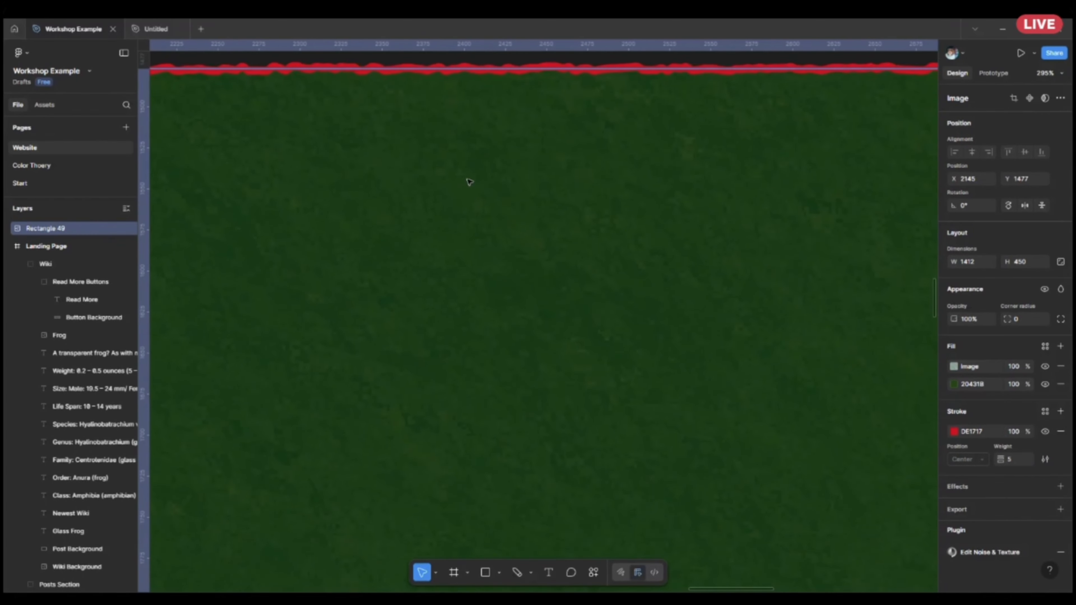
scroll(598, 273, "down", 2)
scroll(598, 273, "down", 1)
left_click_drag(876, 358, 781, 407)
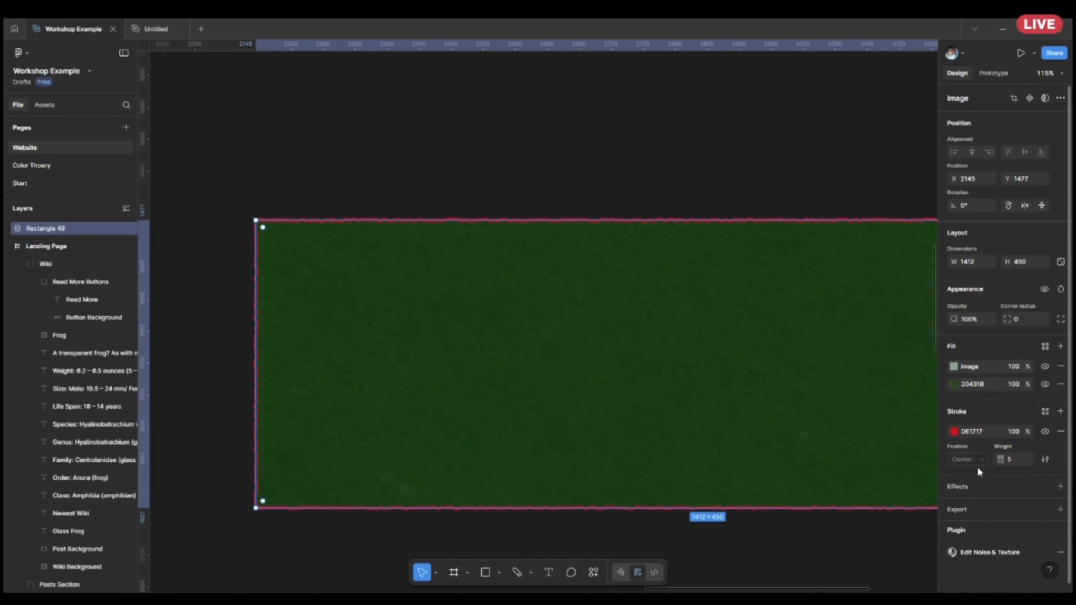
Switch the rectangle's red stroke to the Brush type.
left_click(1046, 459)
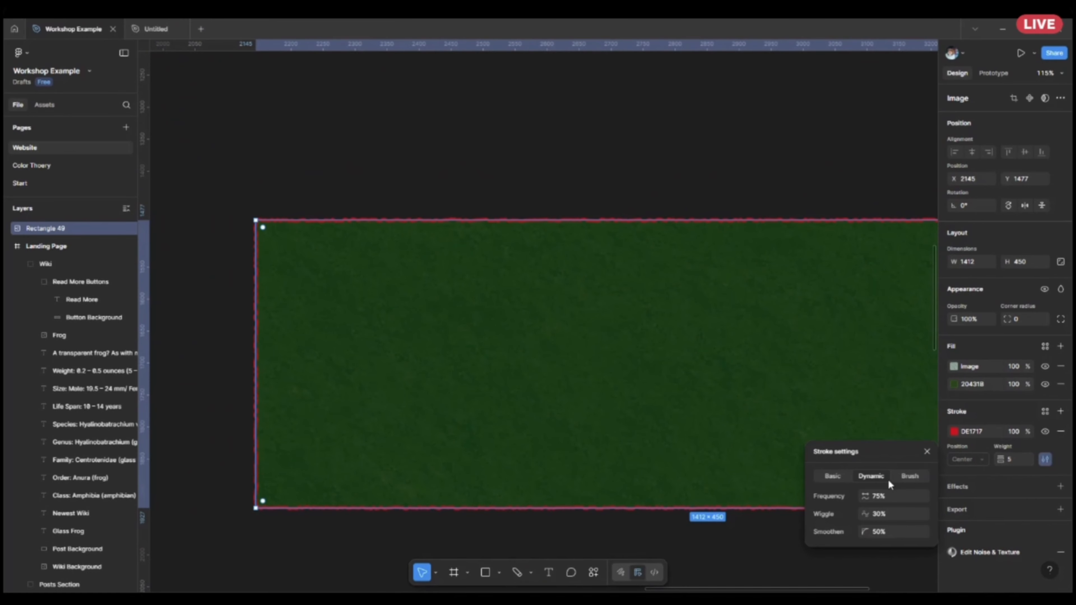
left_click(893, 495)
left_click(914, 472)
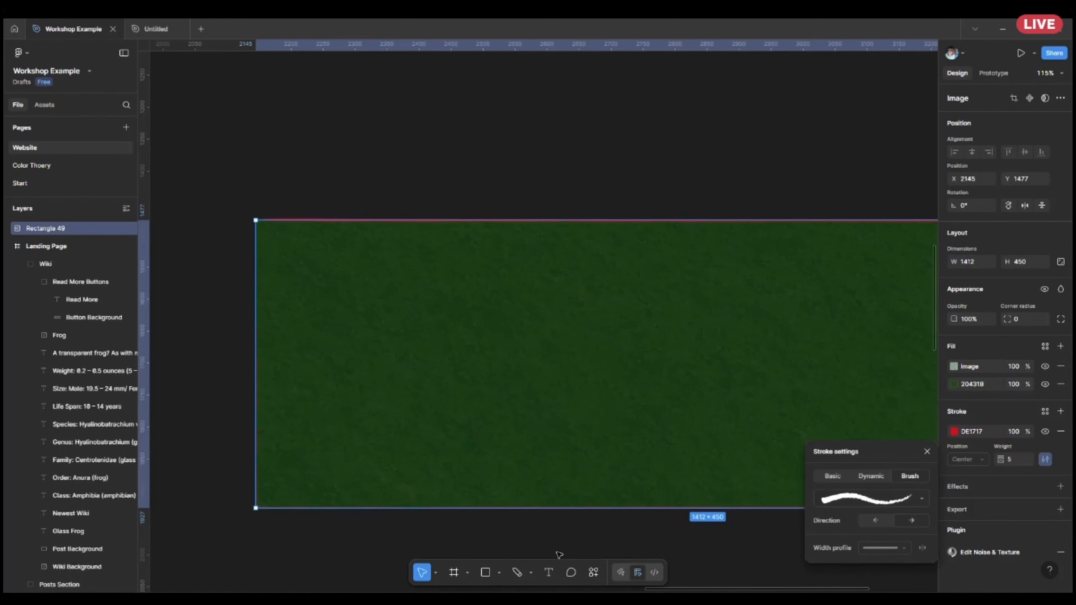
Switch the green rectangle's red stroke from Brush back to the Basic type.
left_click(553, 541)
scroll(747, 550, "left", 3)
scroll(589, 481, "down", 3)
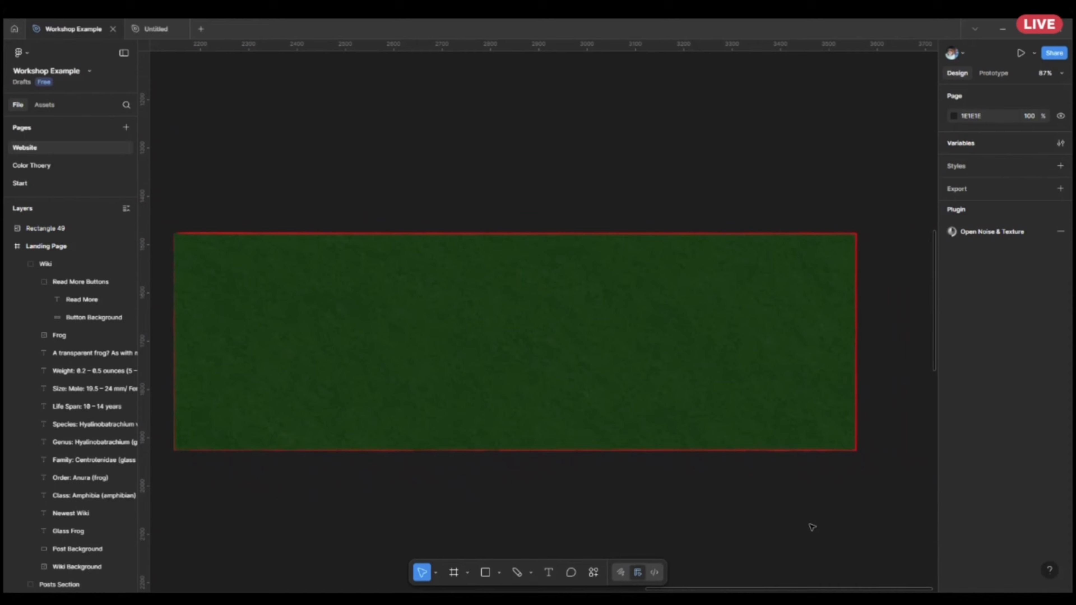
left_click(810, 317)
scroll(475, 388, "left", 3)
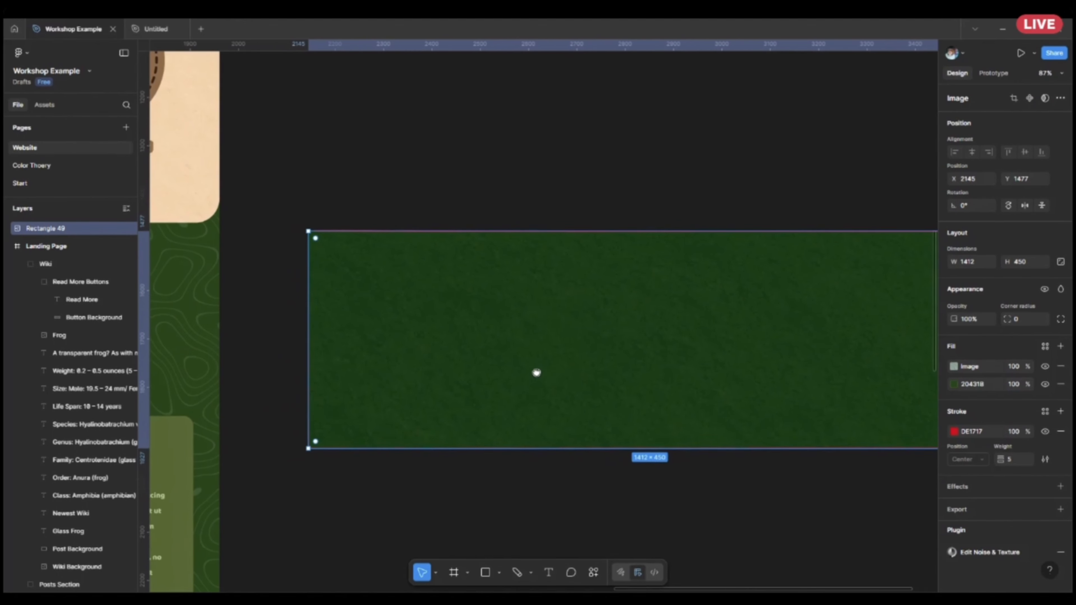
scroll(536, 352, "up", 3)
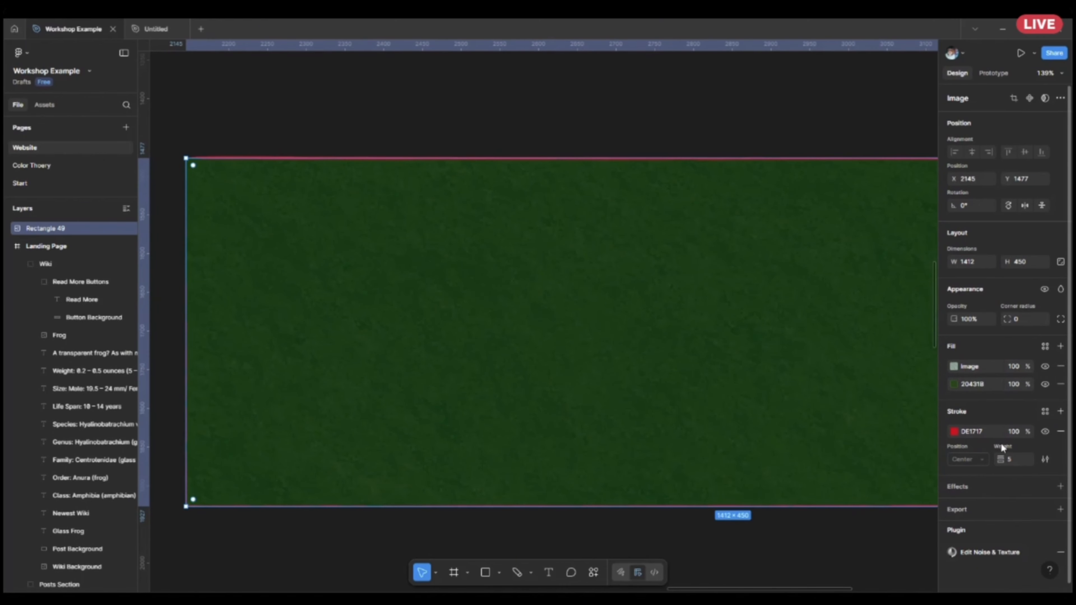
left_click(1045, 460)
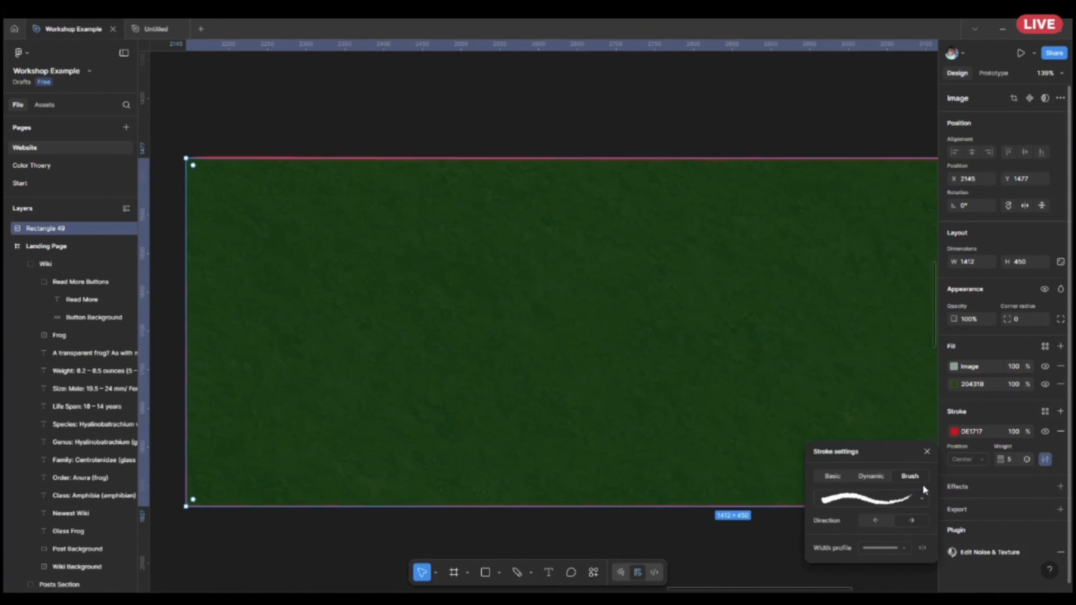
left_click(834, 476)
Limit the rectangle's dashed red stroke to its left side only.
left_click(1062, 460)
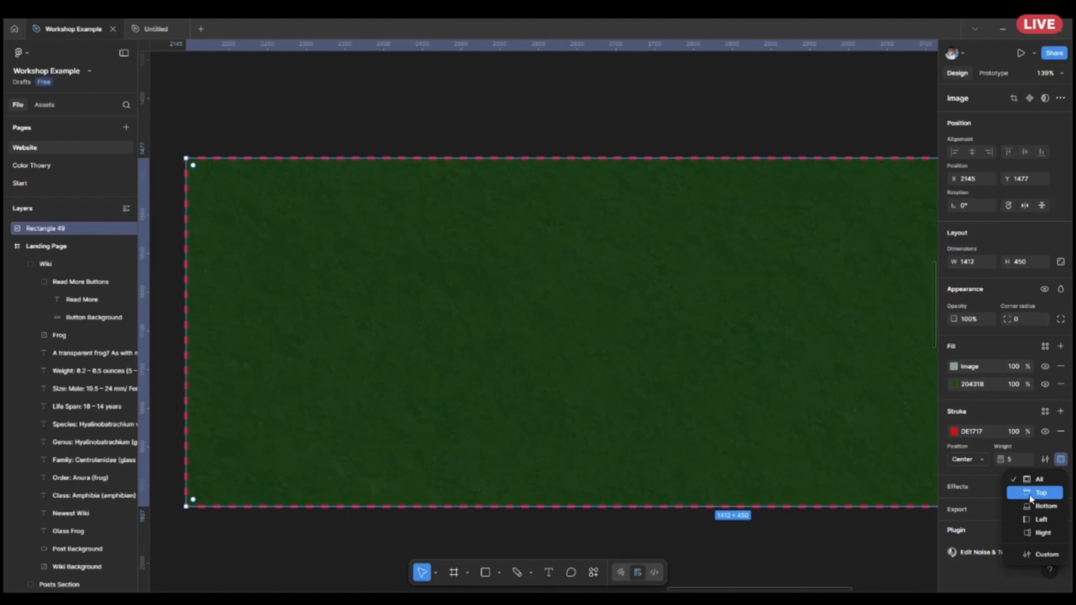
left_click(1039, 518)
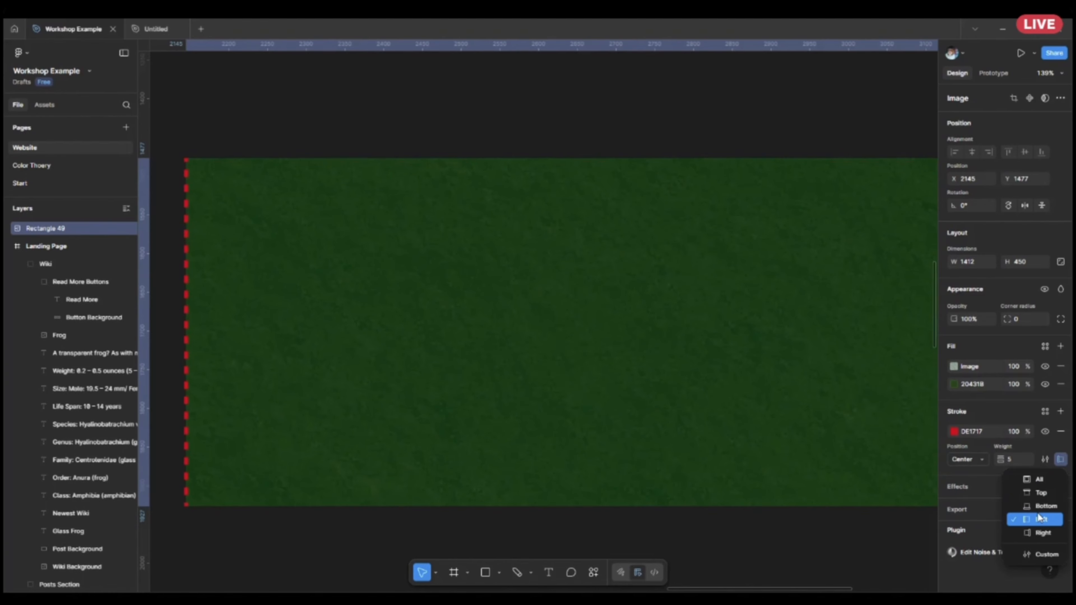
left_click(841, 551)
scroll(830, 553, "down", 5, "ctrl")
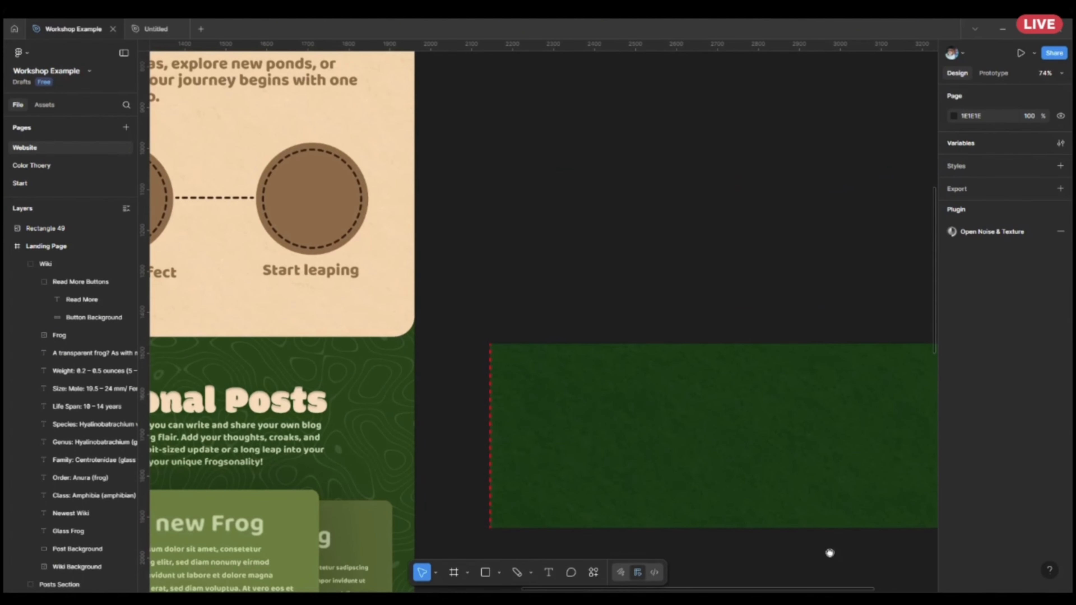
Use custom stroke weights per side on the green rectangle, with 3 for the bottom and 1 for the right side.
left_click_drag(830, 553, 727, 521)
left_click(733, 458)
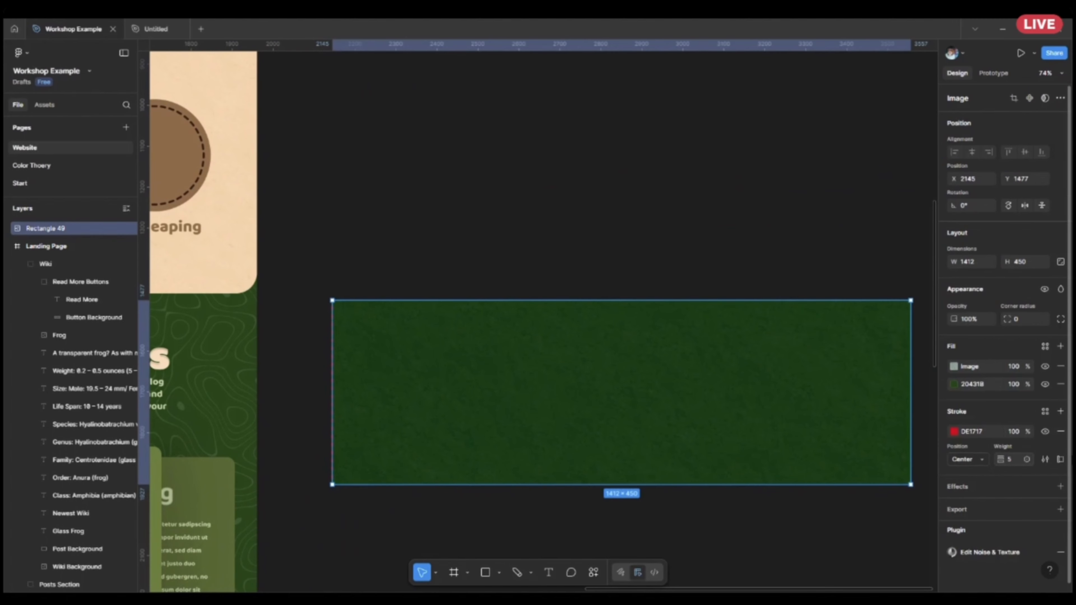
left_click(1059, 462)
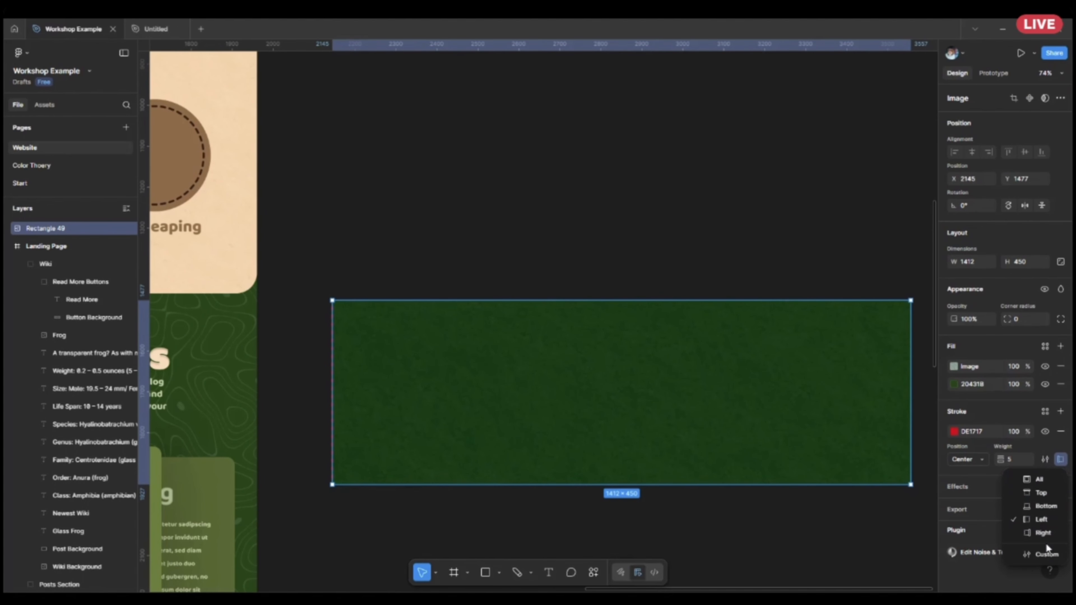
left_click(1045, 560)
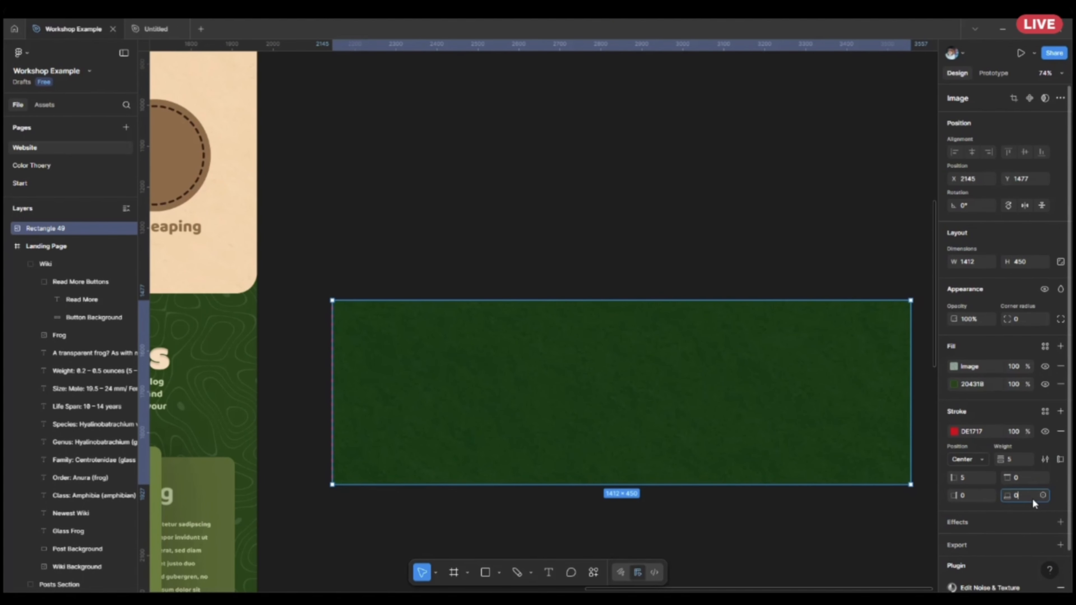
type("3")
key("Return")
left_click(965, 495)
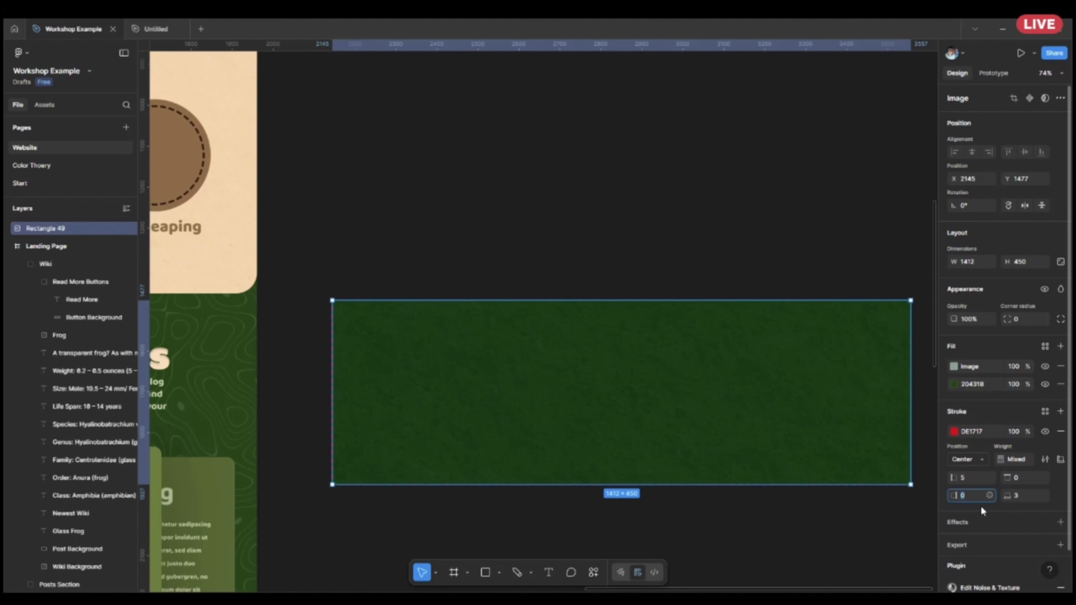
type("1")
key("Return")
left_click(835, 519)
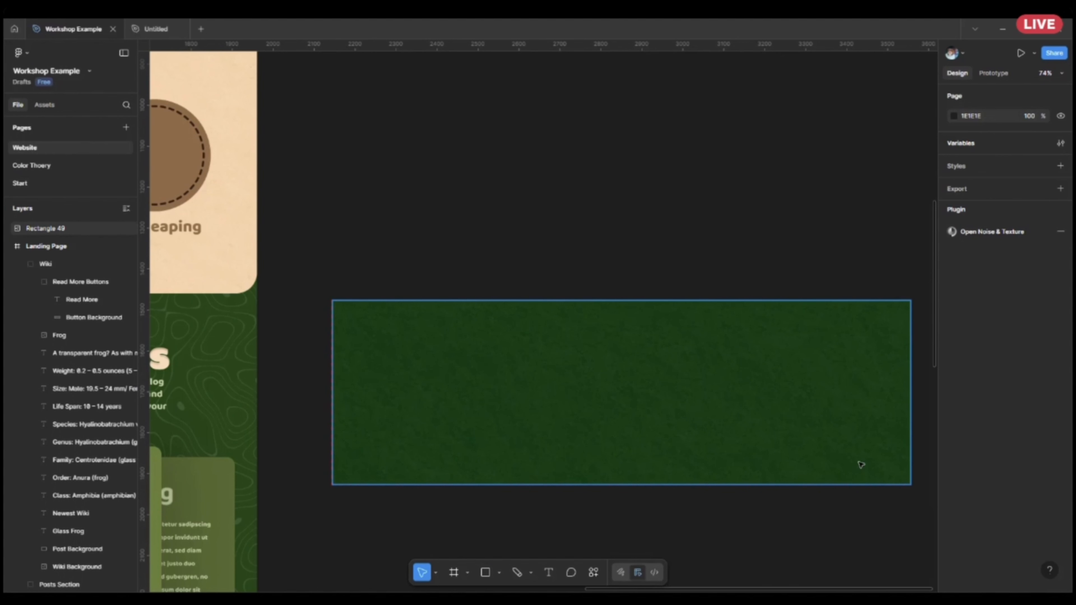
Examine the landing page sections and the dashed lines linking the circles under "Your Digital Pond of Ideas.".
scroll(766, 439, "down", 5)
left_click_drag(697, 509, 773, 301)
scroll(680, 493, "up", 3)
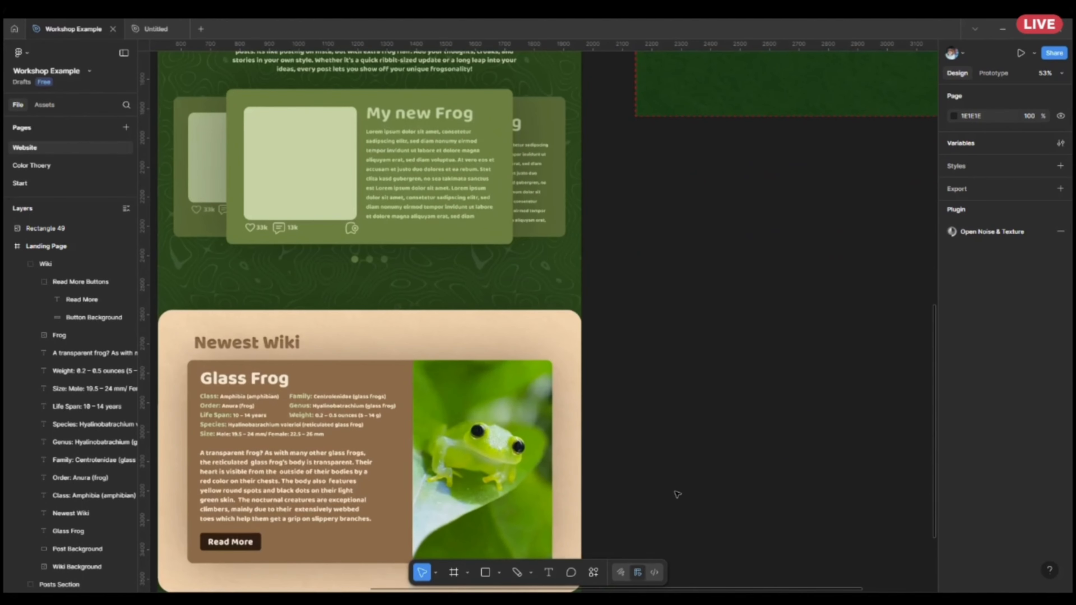
left_click_drag(680, 493, 871, 372)
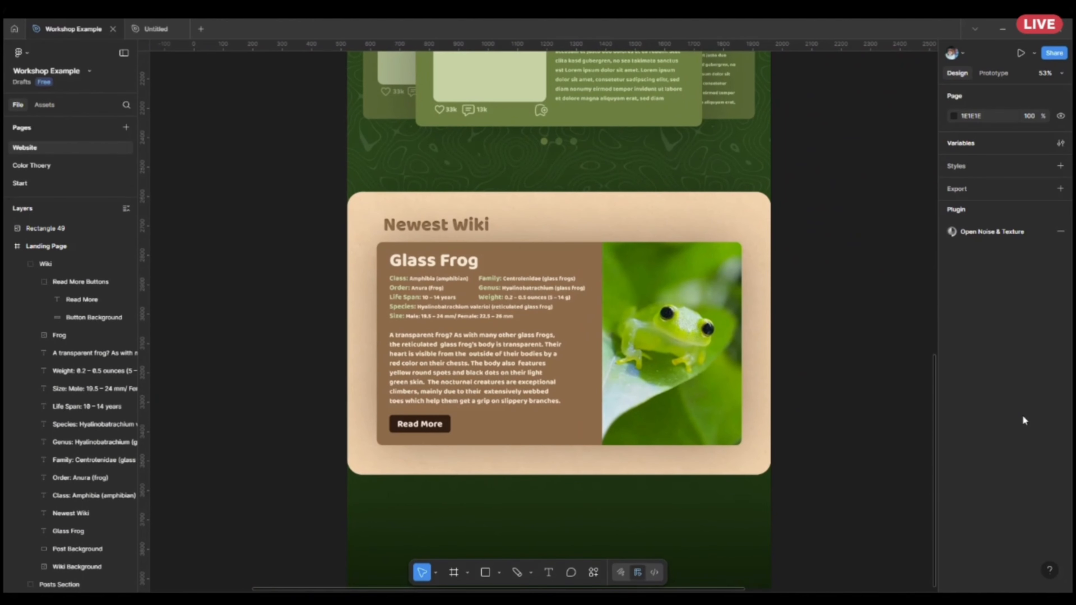
scroll(801, 440, "up", 8)
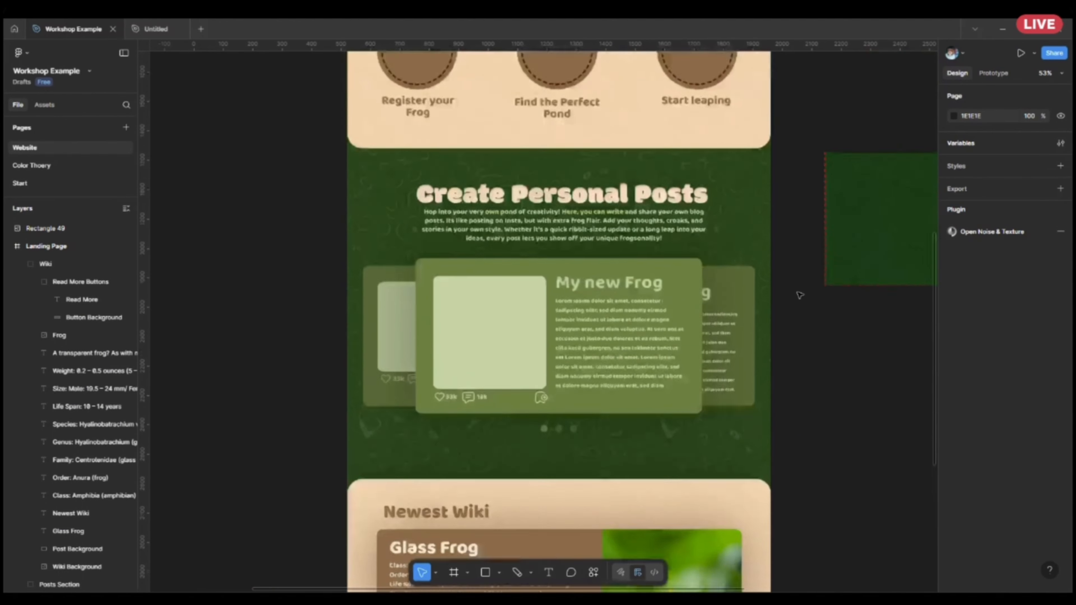
scroll(799, 443, "down", 1)
scroll(782, 422, "up", 3)
scroll(784, 422, "down", 4)
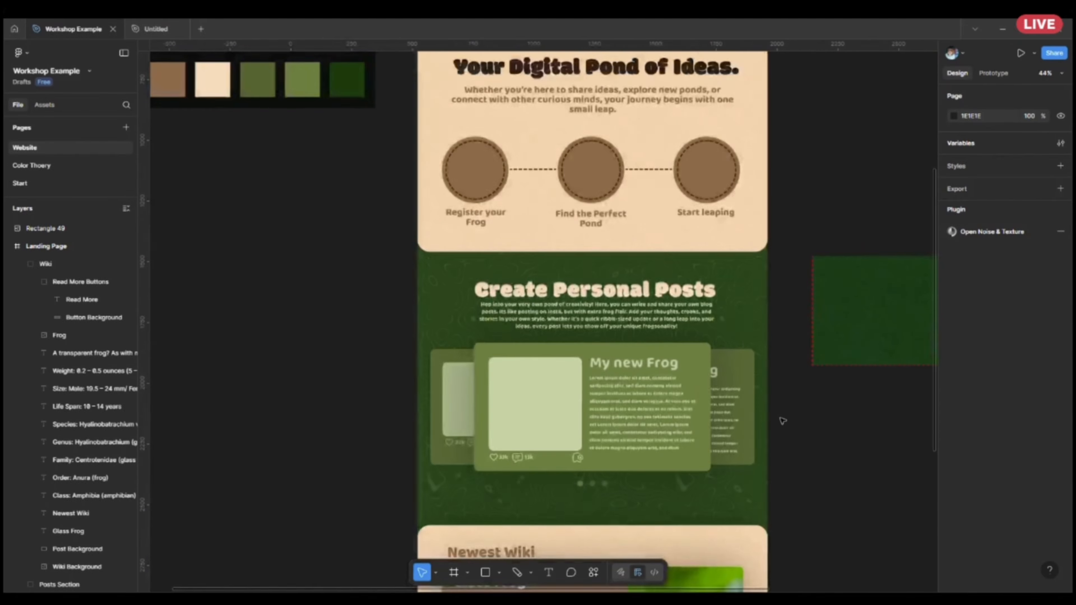
scroll(812, 390, "up", 3)
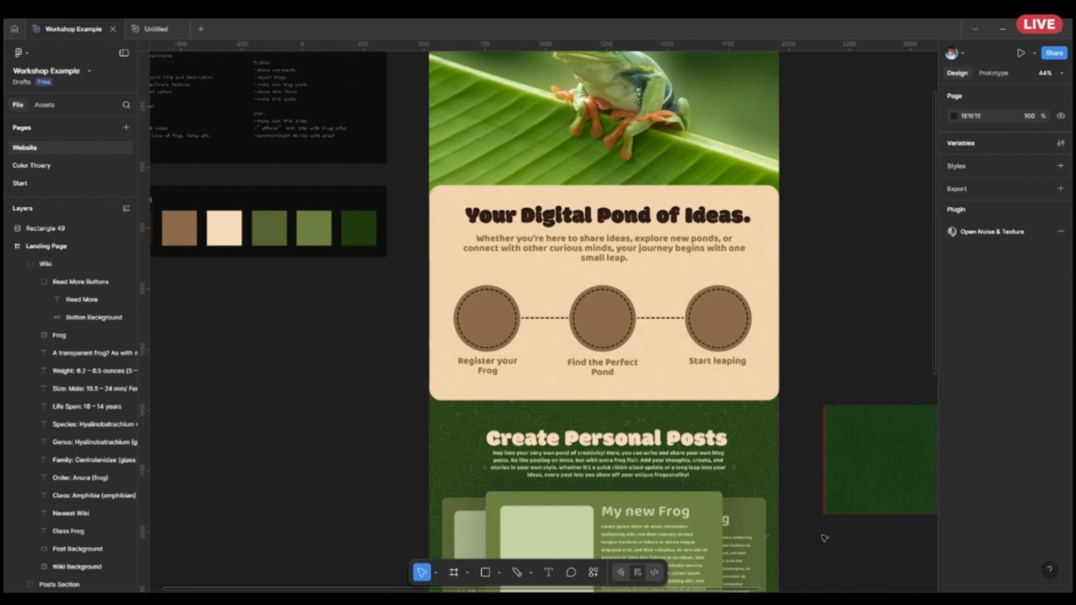
scroll(604, 364, "up", 3)
left_click(708, 309)
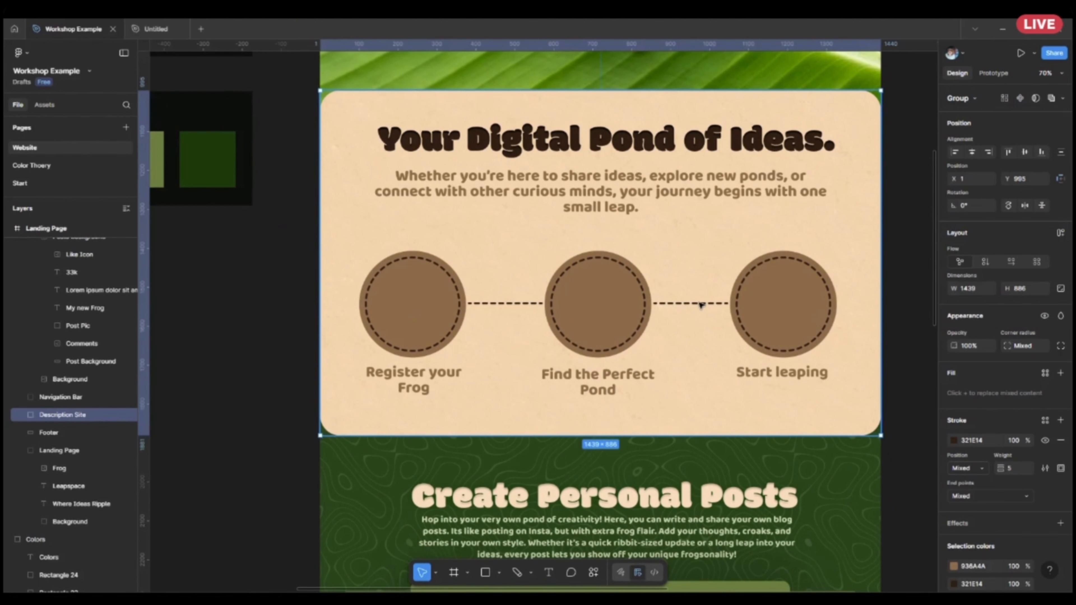
Draw a horizontal line about 379 px long on the empty canvas beside the "Your Digital Pond of Ideas." section.
scroll(793, 401, "right", 5)
left_click(530, 578)
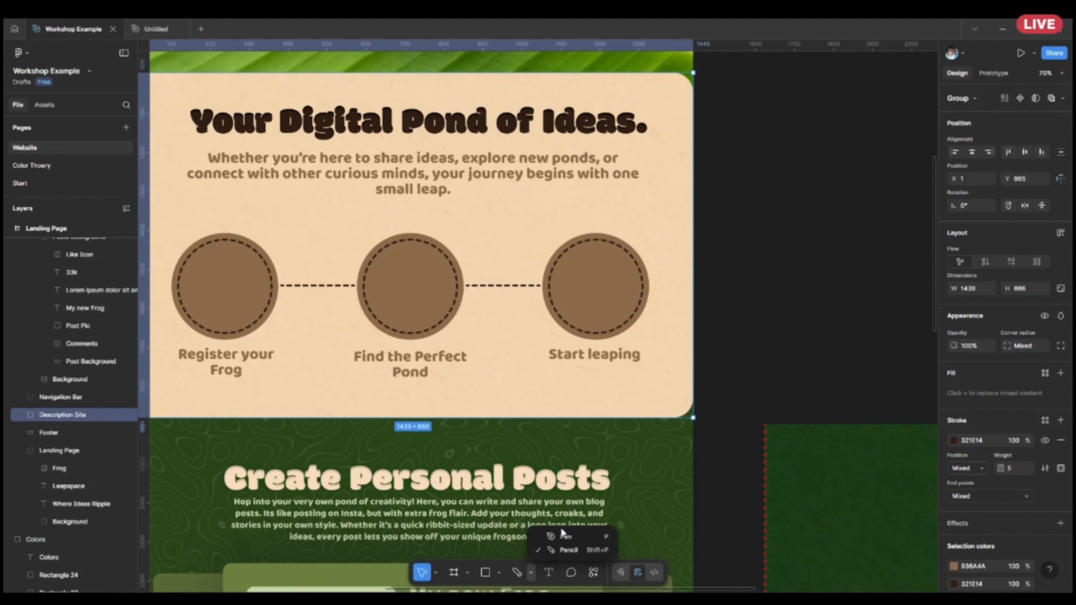
left_click(565, 541)
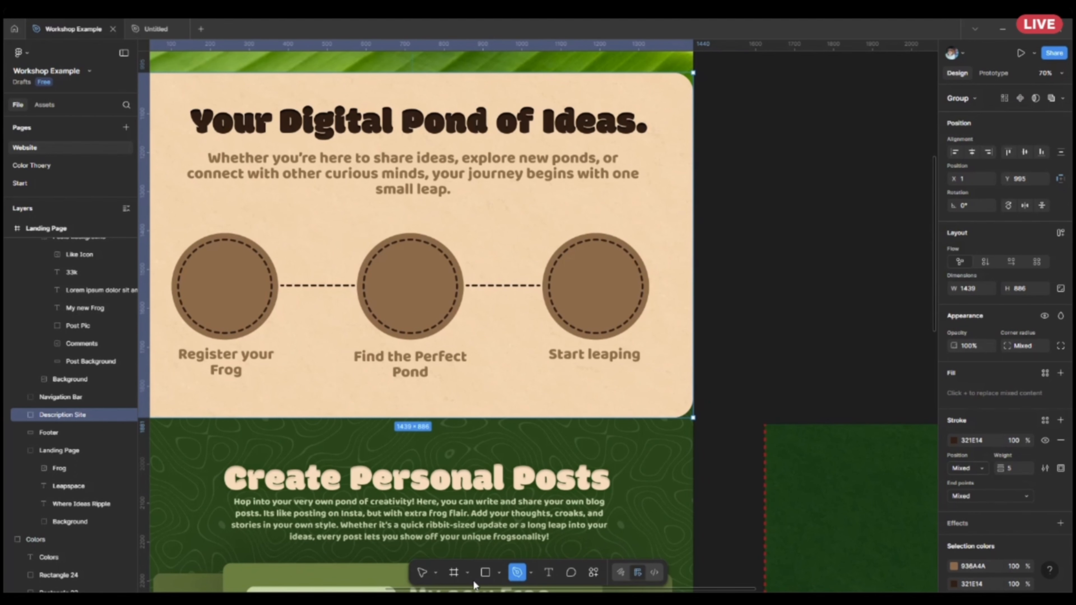
left_click(498, 573)
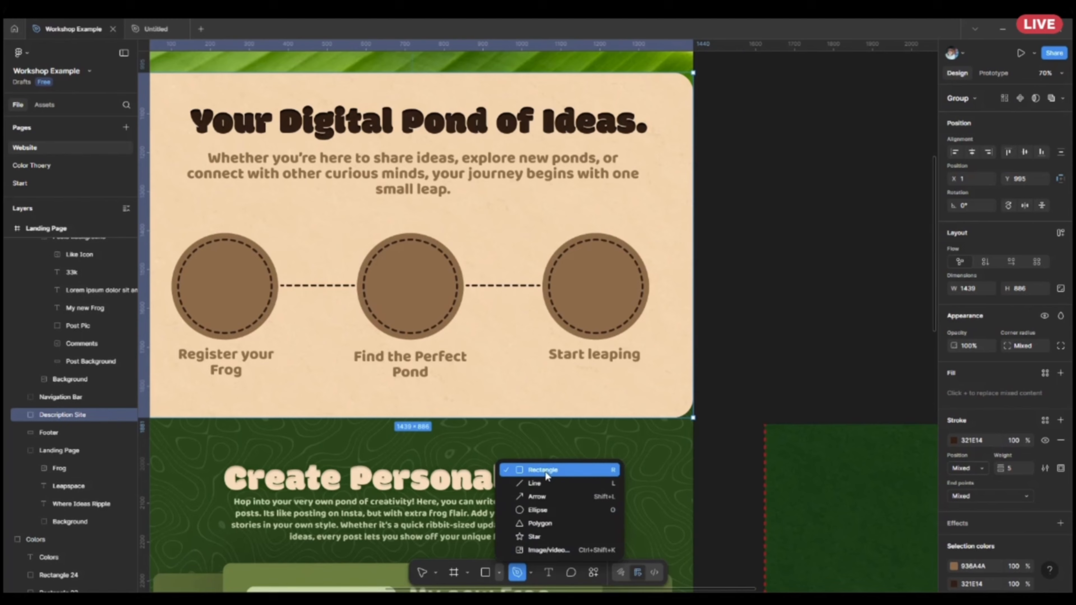
left_click(546, 487)
scroll(763, 322, "right", 5)
scroll(763, 322, "up", 2)
left_click_drag(633, 351, 781, 351)
scroll(852, 352, "up", 3)
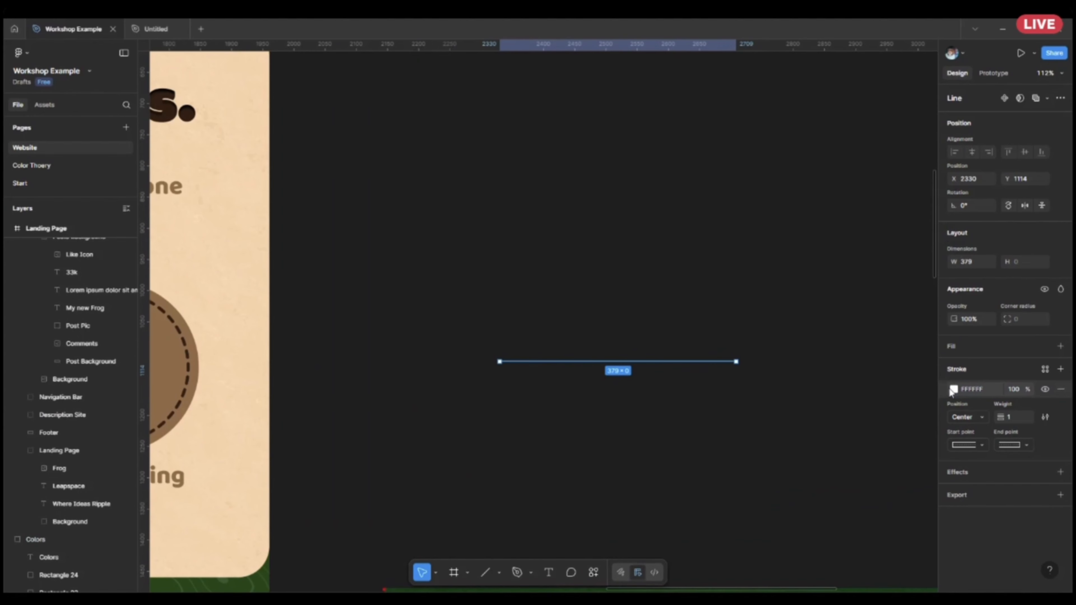
Colour the new line's stroke red FF0000 and set its weight to 5.
left_click(955, 390)
left_click_drag(907, 352, 938, 330)
left_click(791, 441)
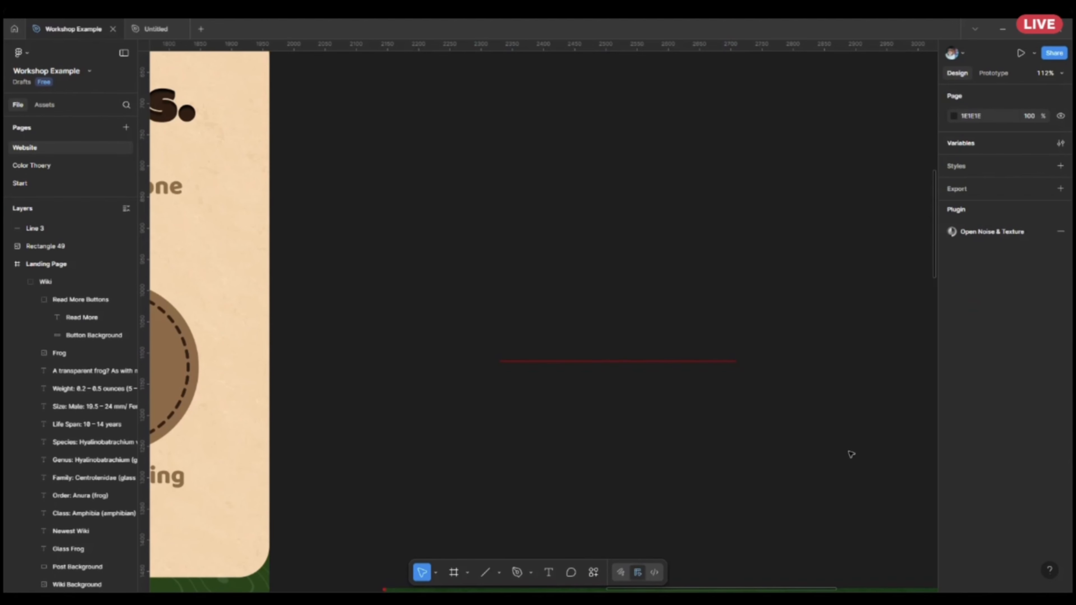
left_click(627, 361)
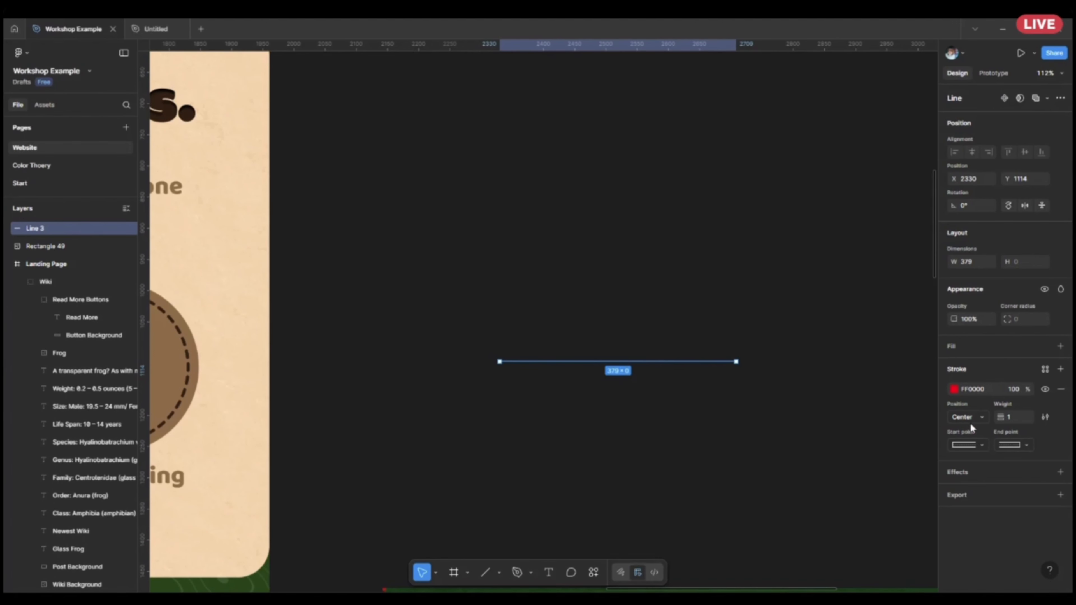
left_click(1021, 417)
key("BackSpace")
type("5")
key("Return")
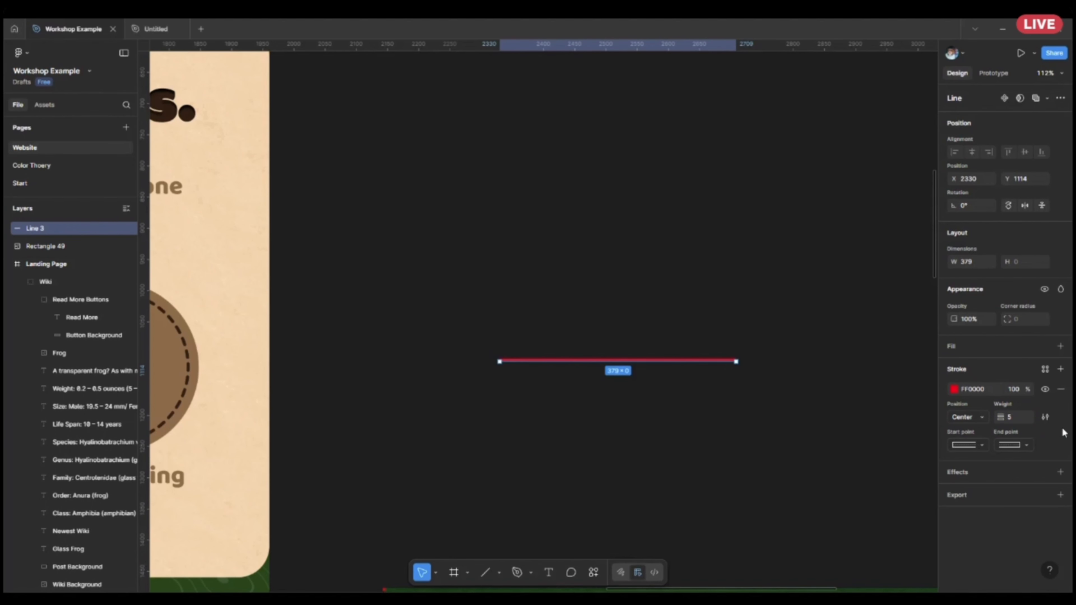
Give the red line's start point the Round cap.
left_click(973, 443)
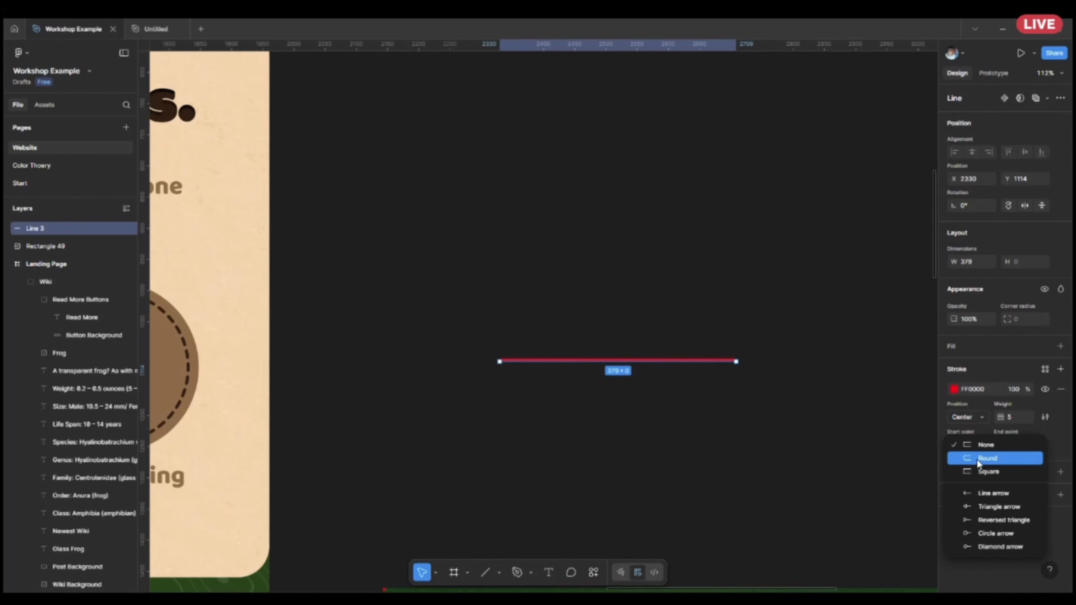
left_click(977, 460)
scroll(697, 375, "up", 3)
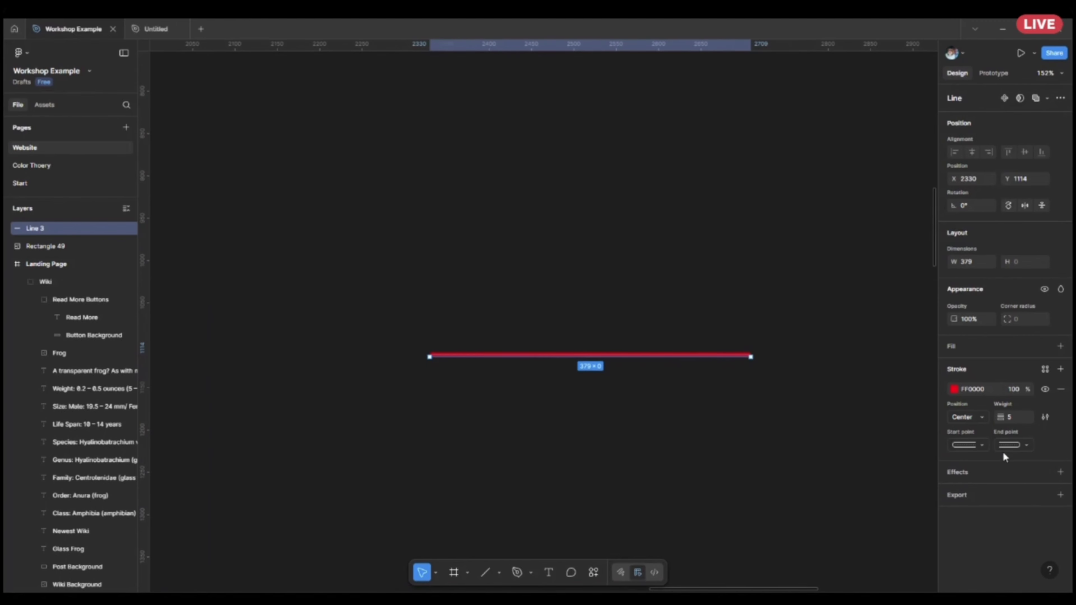
Try a Circle arrow at the red line's start point and a Reversed triangle at its end point.
left_click(980, 447)
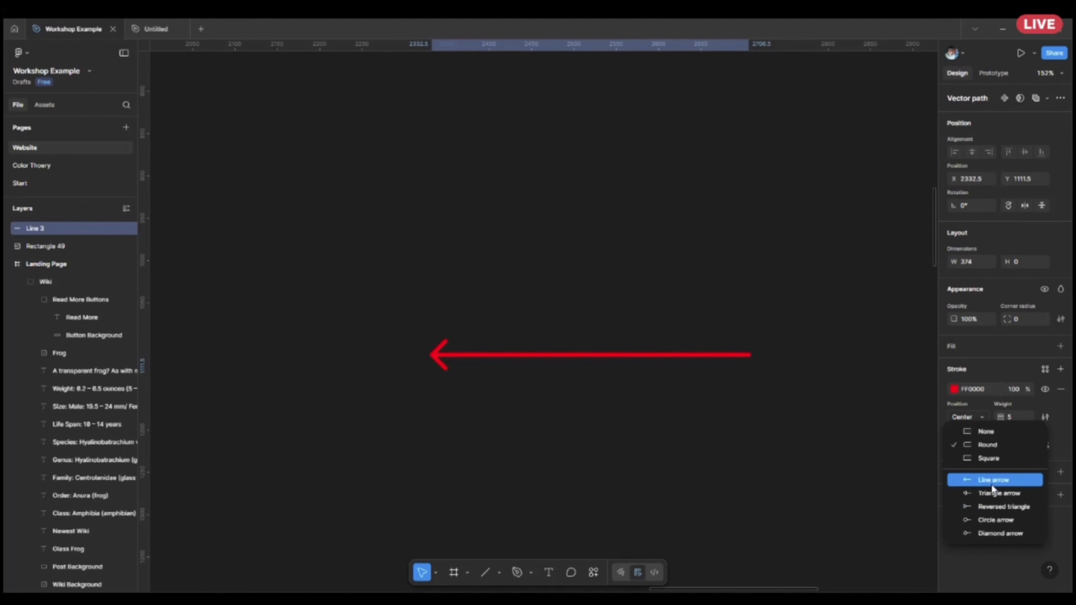
left_click(996, 525)
left_click(1029, 446)
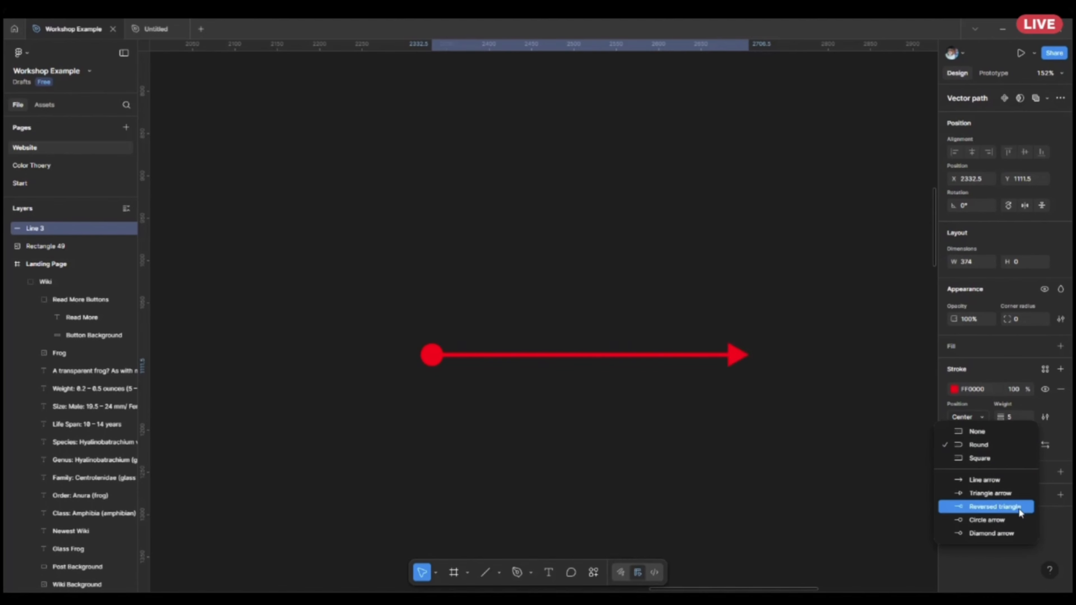
left_click(1008, 507)
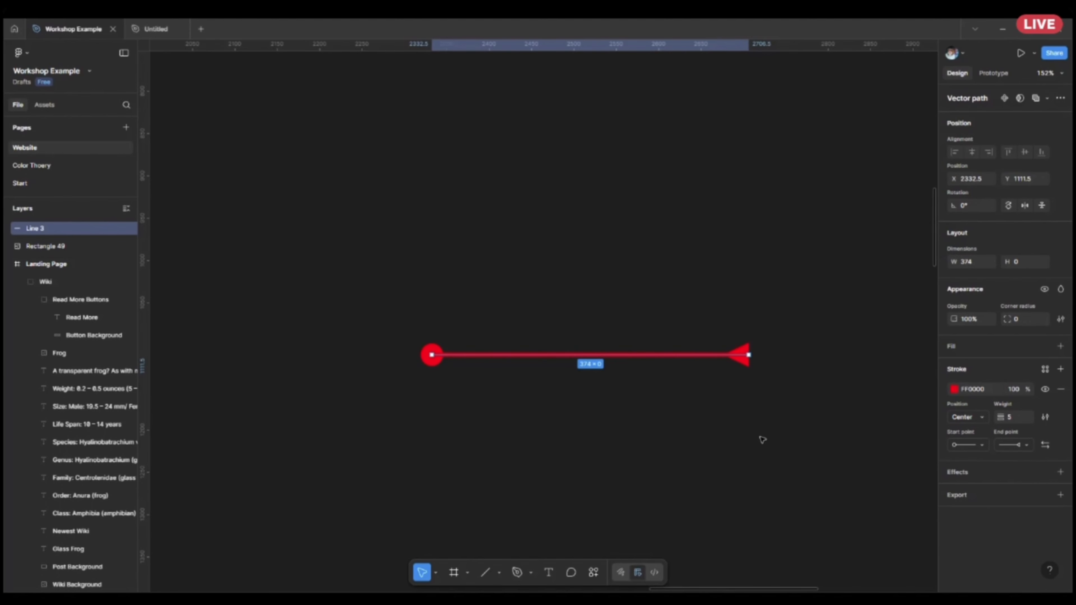
Swap the red line's start and end points and swap them back.
scroll(760, 439, "down", 5, "ctrl")
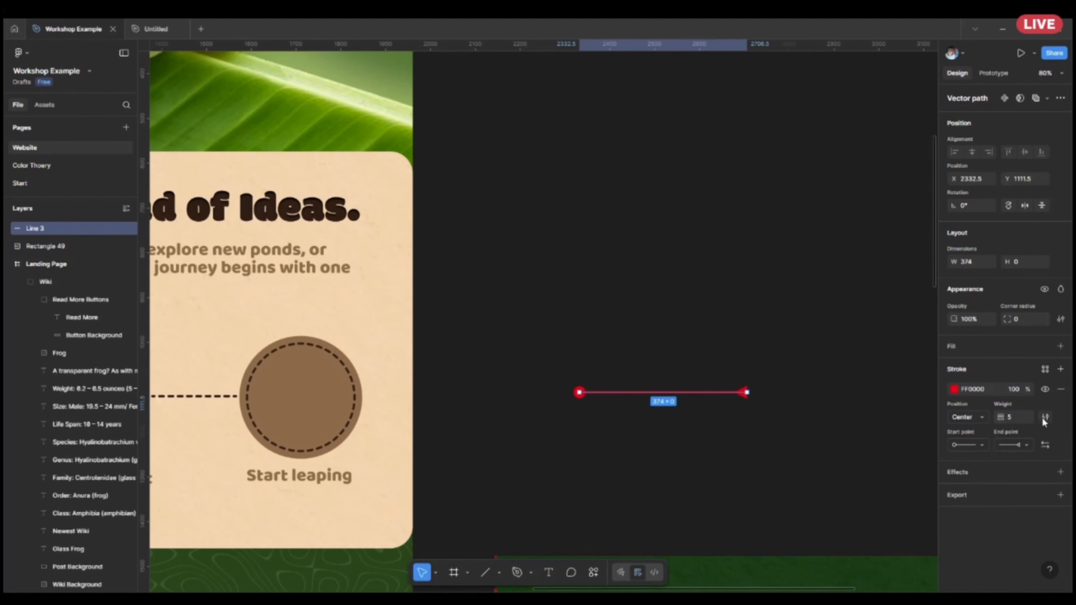
left_click(1046, 445)
left_click(1046, 446)
scroll(695, 416, "up", 5, "ctrl")
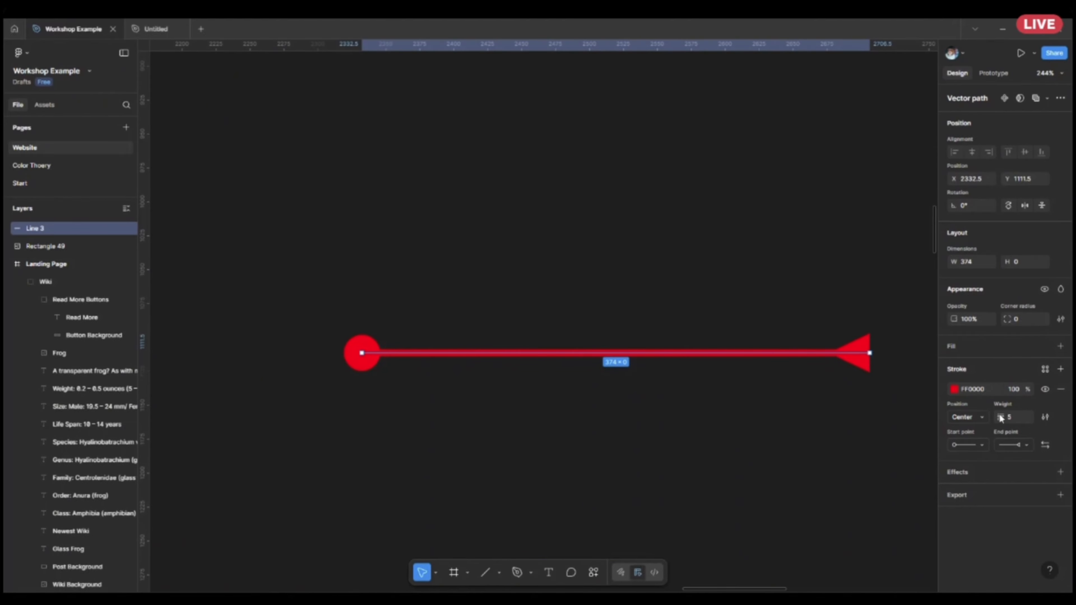
Return both the start and end points of the red line to the Round cap.
left_click(986, 444)
left_click(991, 370)
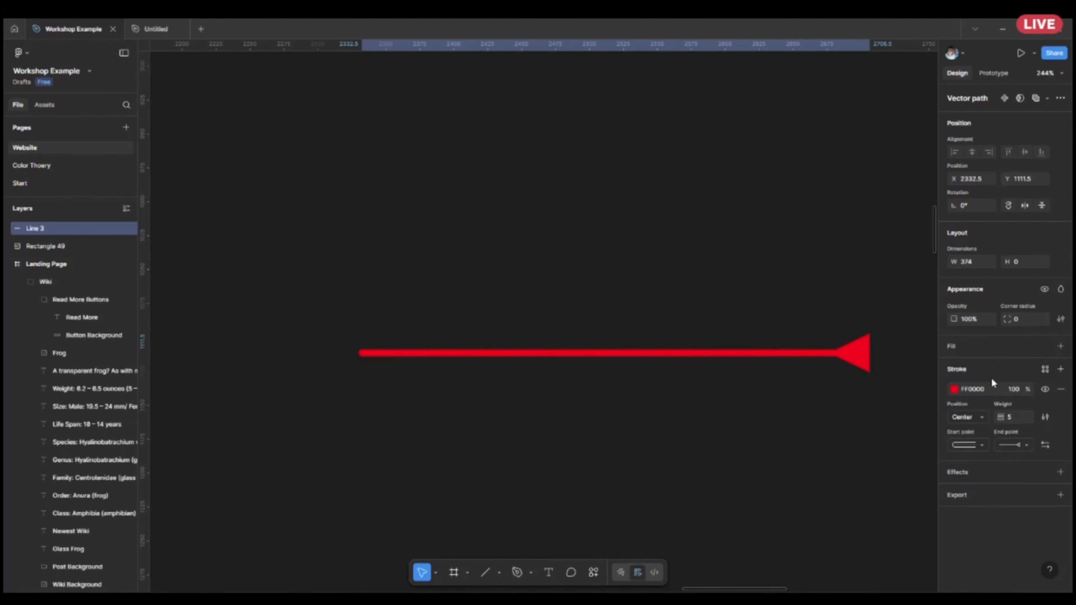
left_click(1013, 444)
left_click(1011, 380)
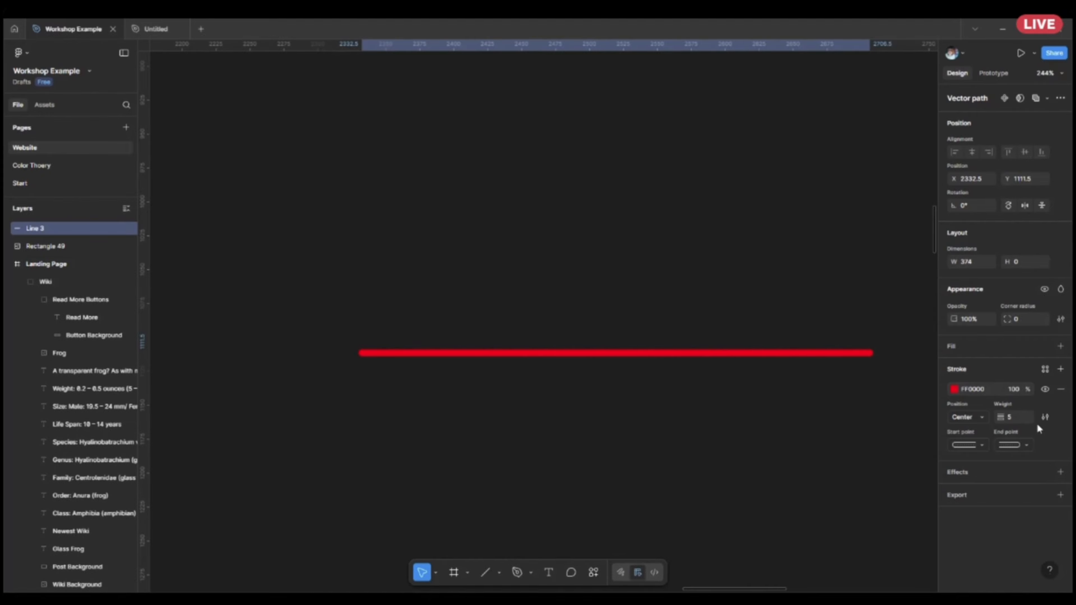
Set the red line's stroke style to Dashed and deselect the line.
left_click(1045, 418)
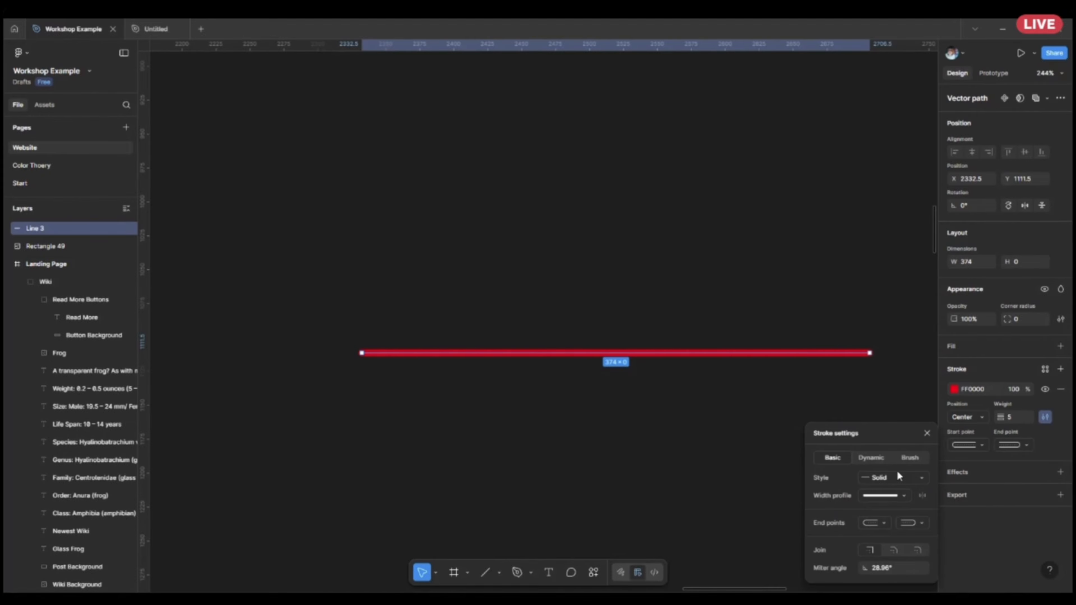
left_click(923, 477)
left_click(903, 495)
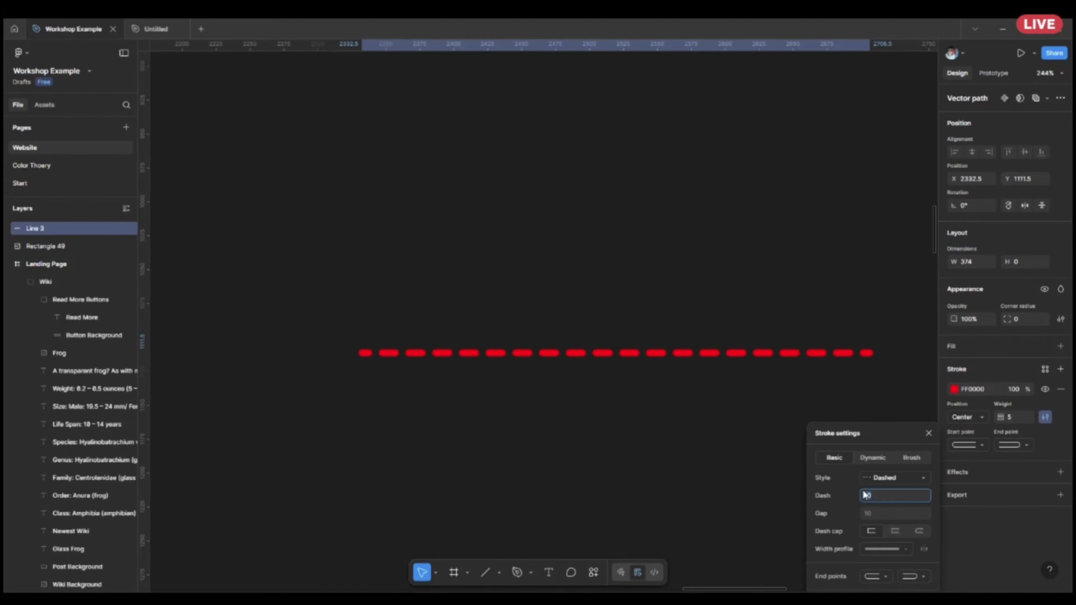
left_click(456, 487)
Examine the dashed circles and connectors on the Leapspace landing page, along with its hero, posts and wiki sections.
scroll(456, 486, "down", 6)
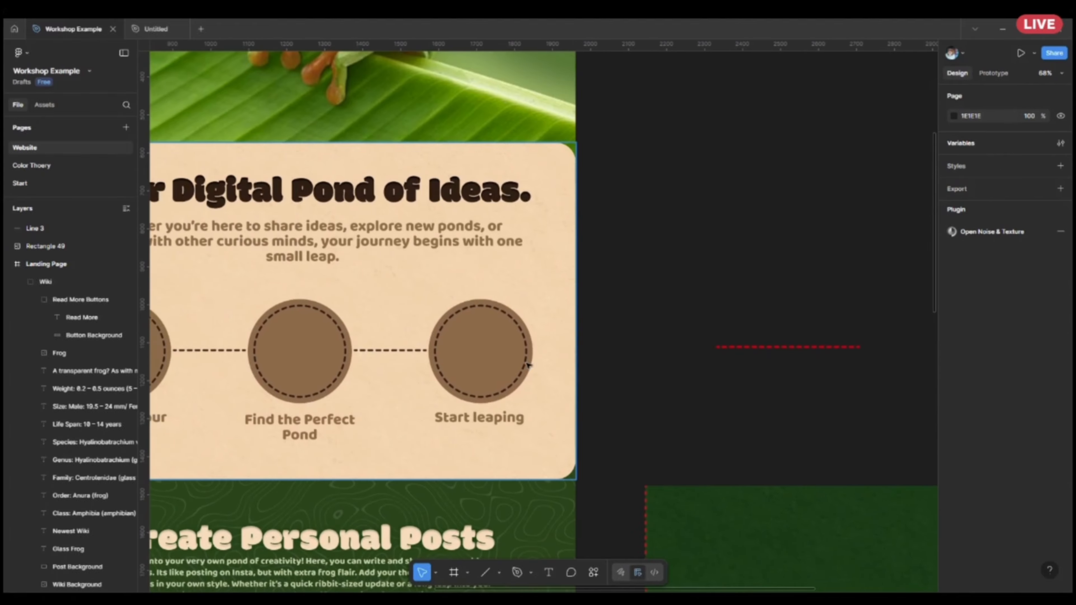
scroll(408, 365, "down", 4)
left_click_drag(656, 361, 784, 361)
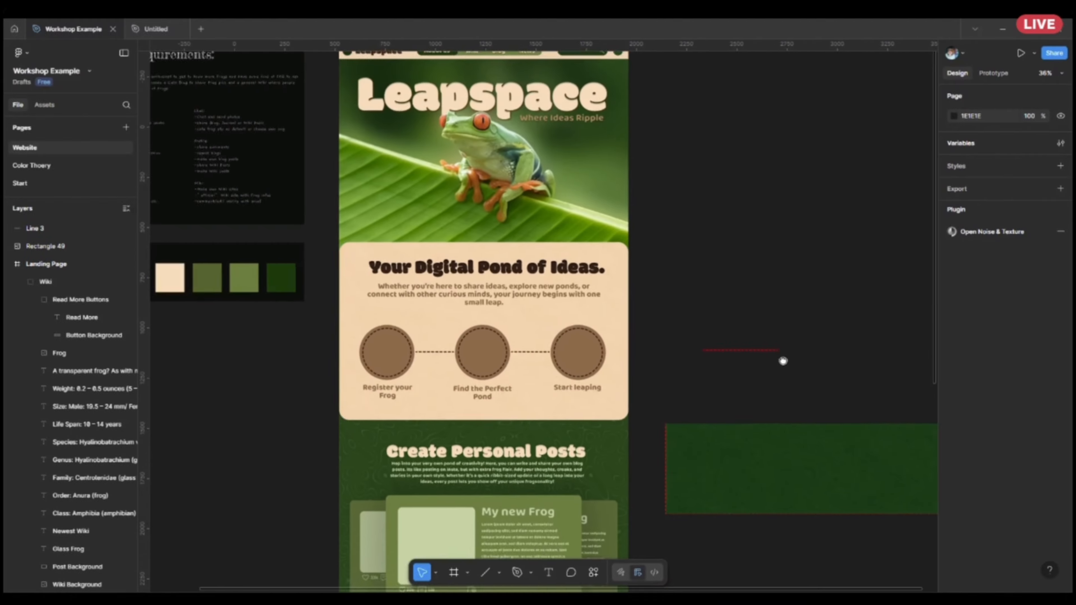
scroll(783, 361, "down", 10)
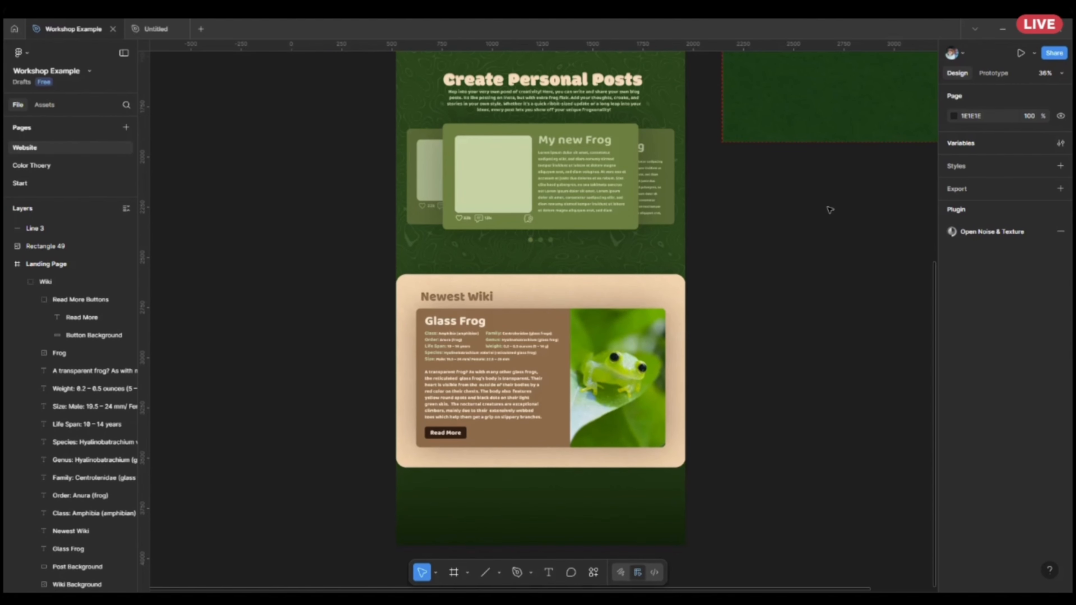
scroll(829, 209, "down", 2)
scroll(829, 209, "up", 8)
scroll(720, 297, "right", 4)
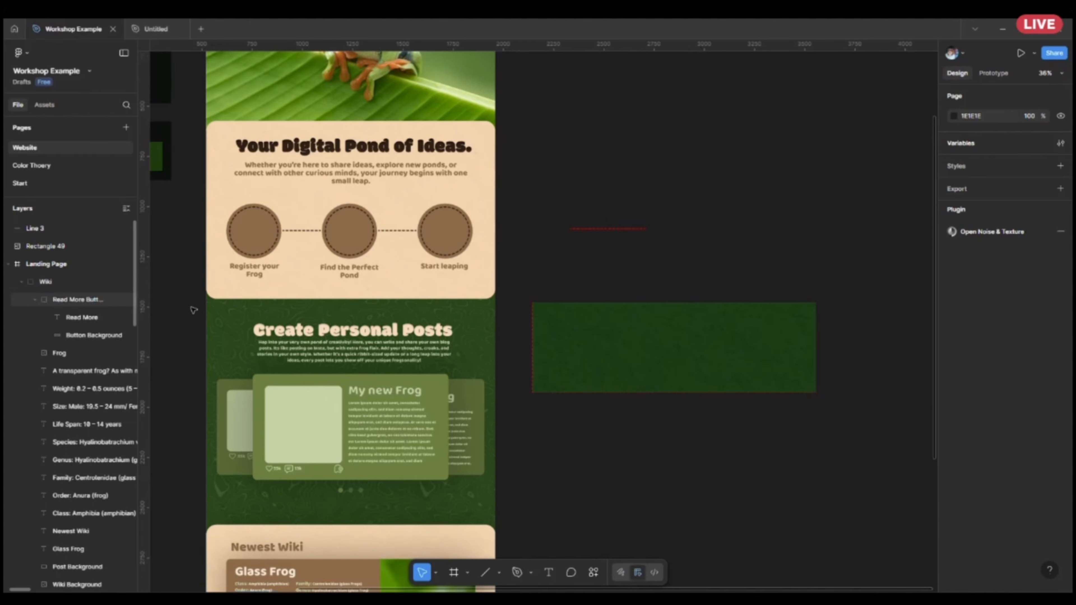
scroll(687, 352, "down", 2)
scroll(790, 240, "left", 3)
scroll(790, 240, "up", 4)
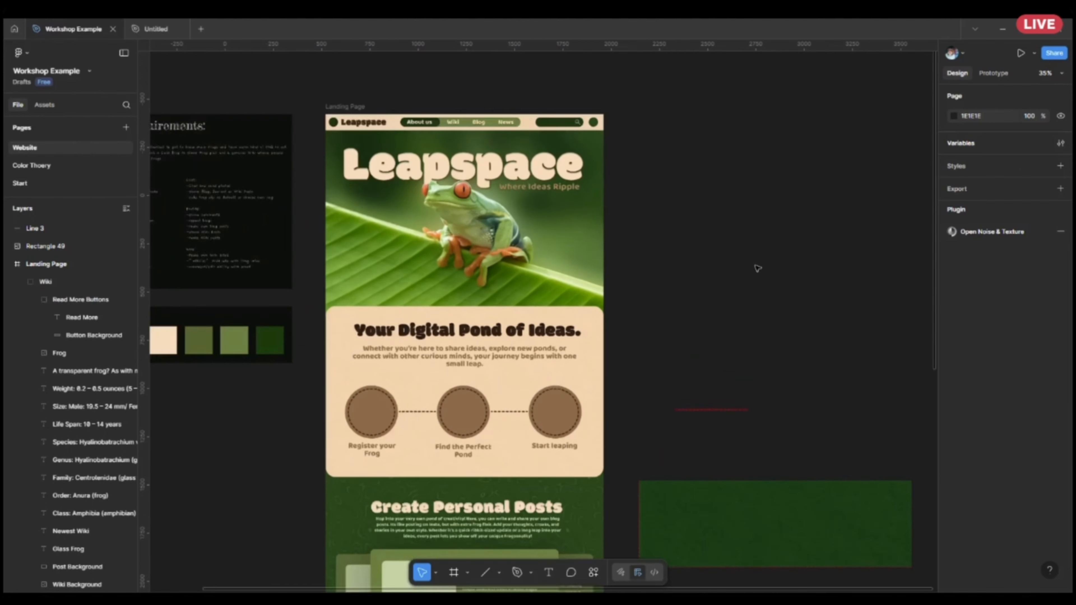
scroll(801, 316, "up", 1)
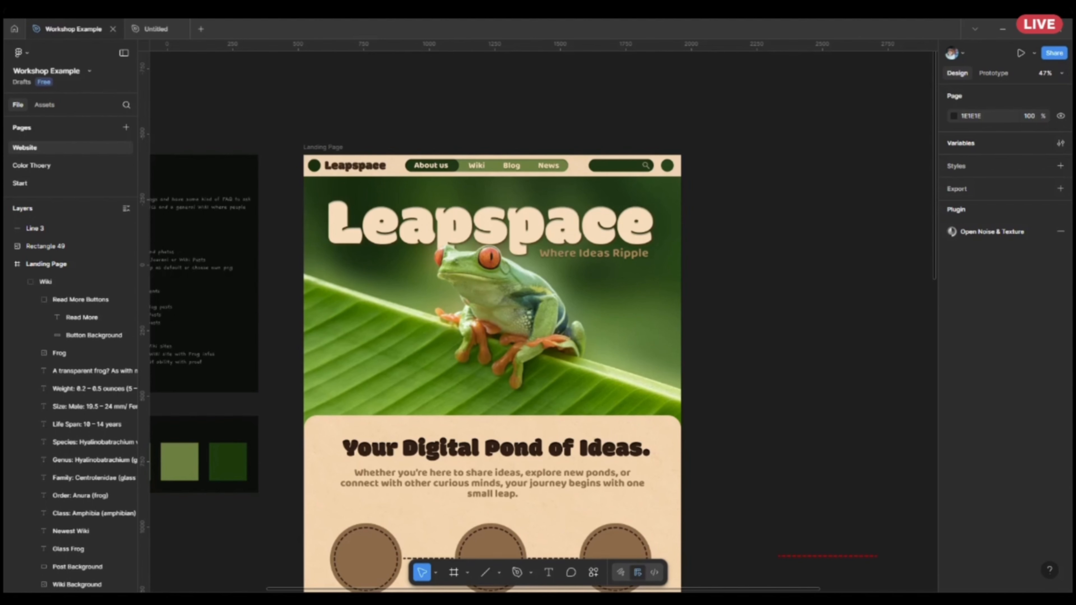
scroll(575, 264, "down", 3)
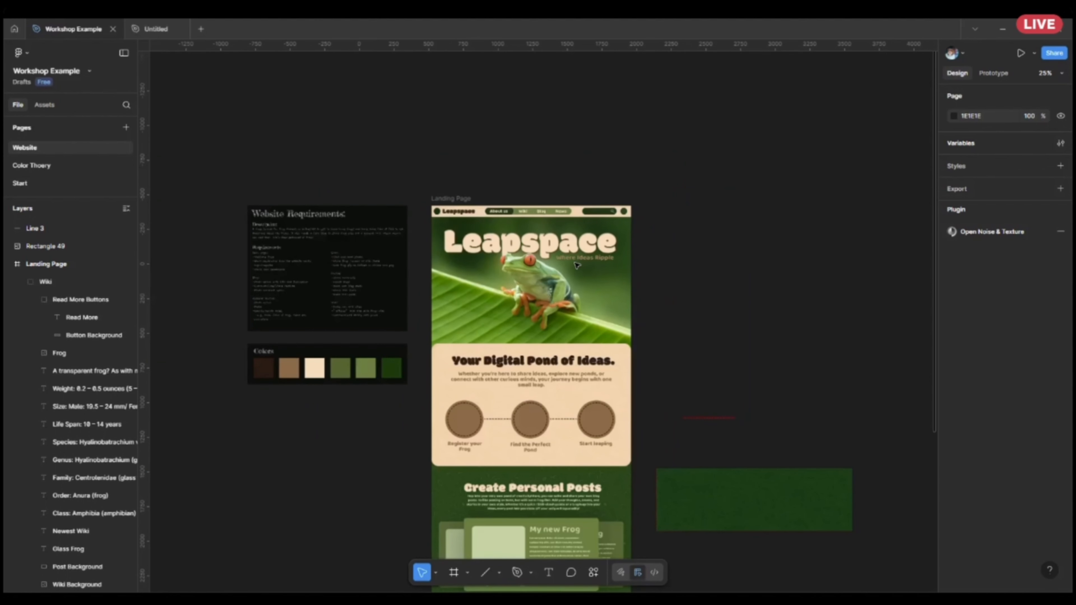
Select the green textured rectangle beside the landing page.
left_click(716, 480)
scroll(757, 433, "right", 3)
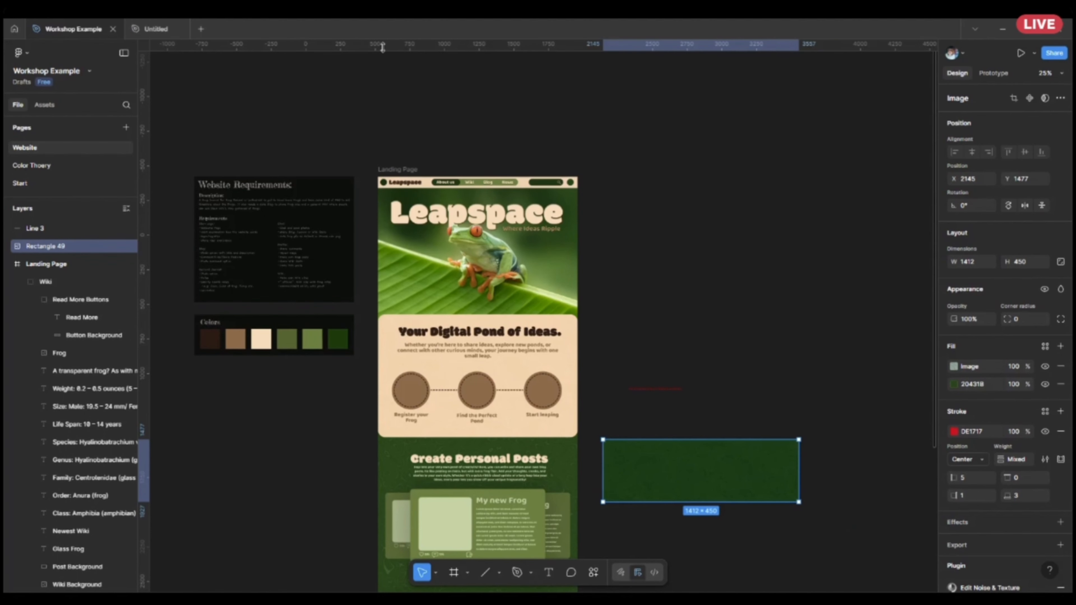
scroll(736, 357, "up", 3)
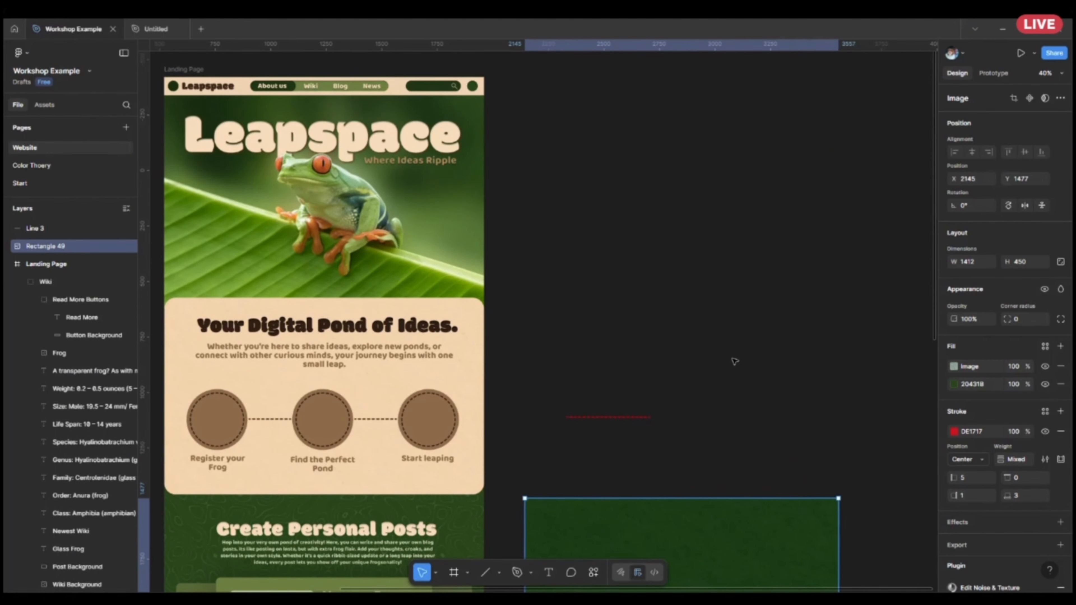
left_click(1061, 97)
left_click(1009, 98)
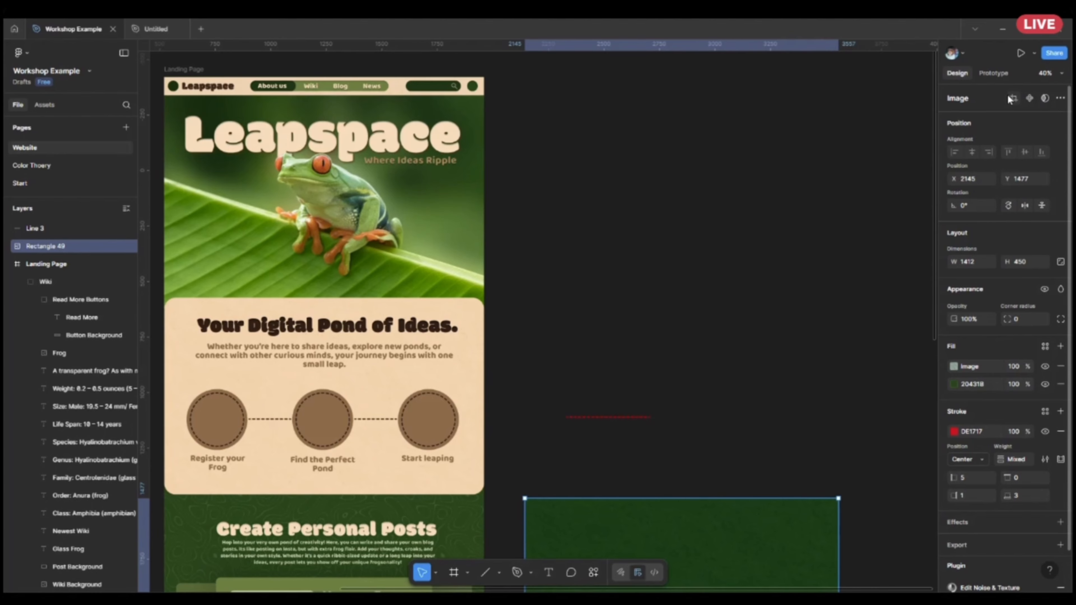
scroll(644, 343, "down", 1)
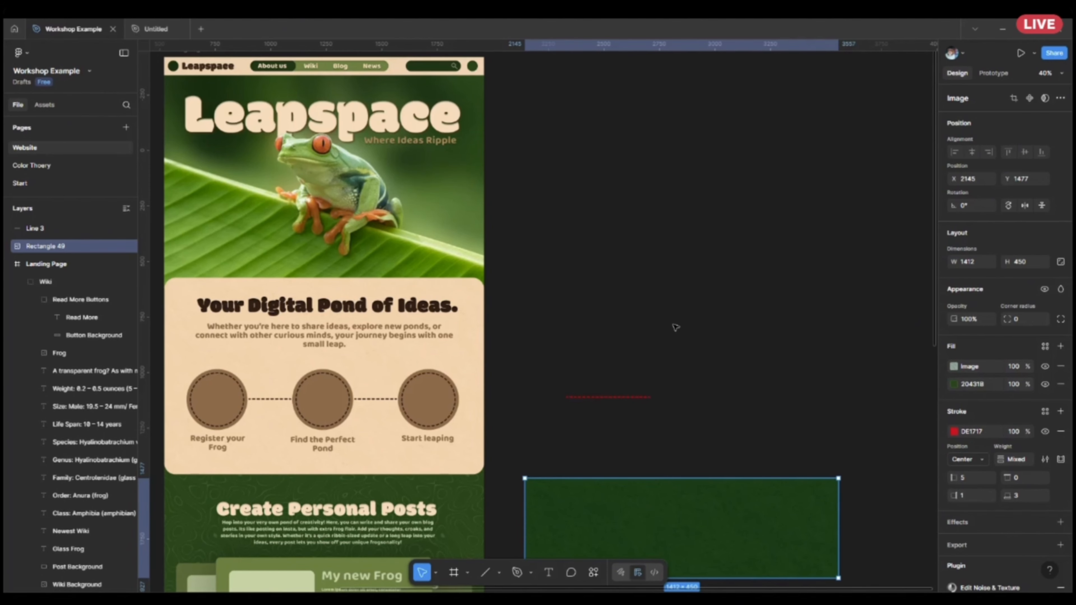
Open the Color Thoery page and examine the purple and orange Welcome design below the color groups.
left_click(55, 168)
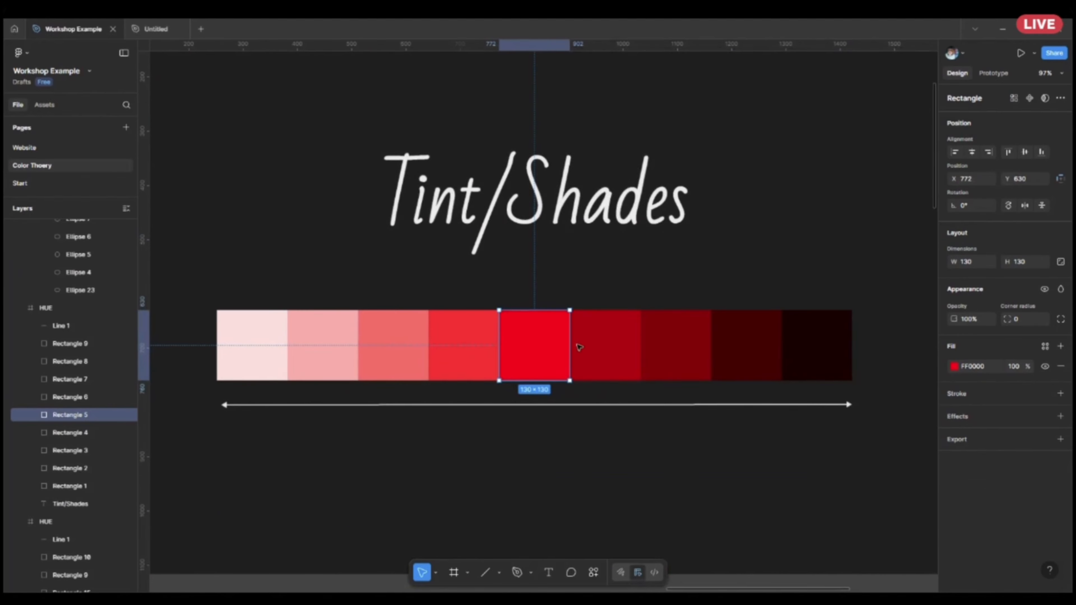
scroll(462, 339, "down", 6)
scroll(781, 322, "left", 5)
scroll(781, 322, "down", 2)
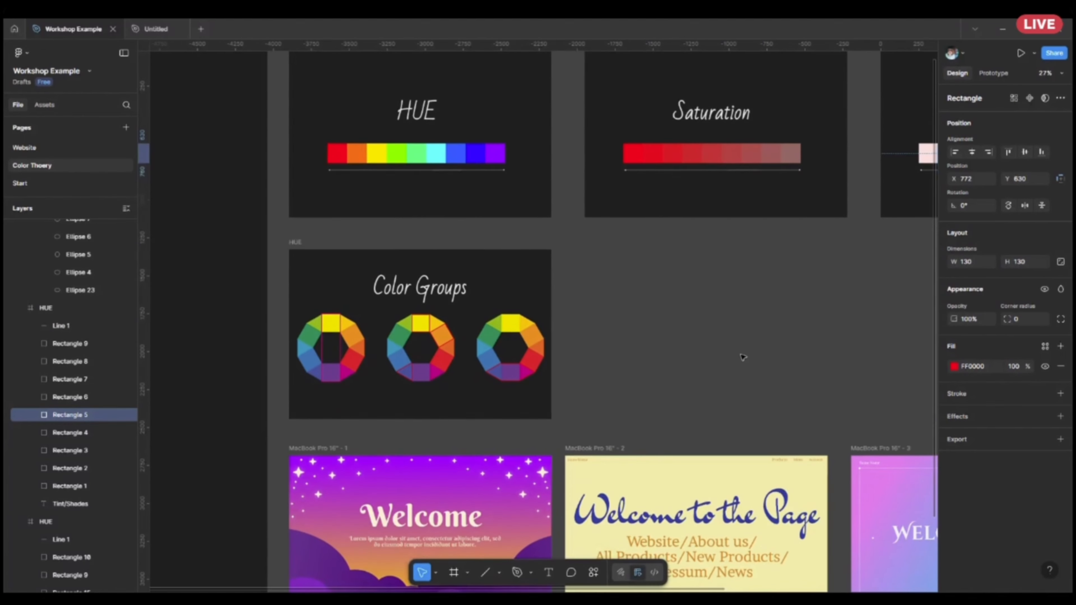
scroll(744, 358, "down", 2)
scroll(661, 529, "up", 5)
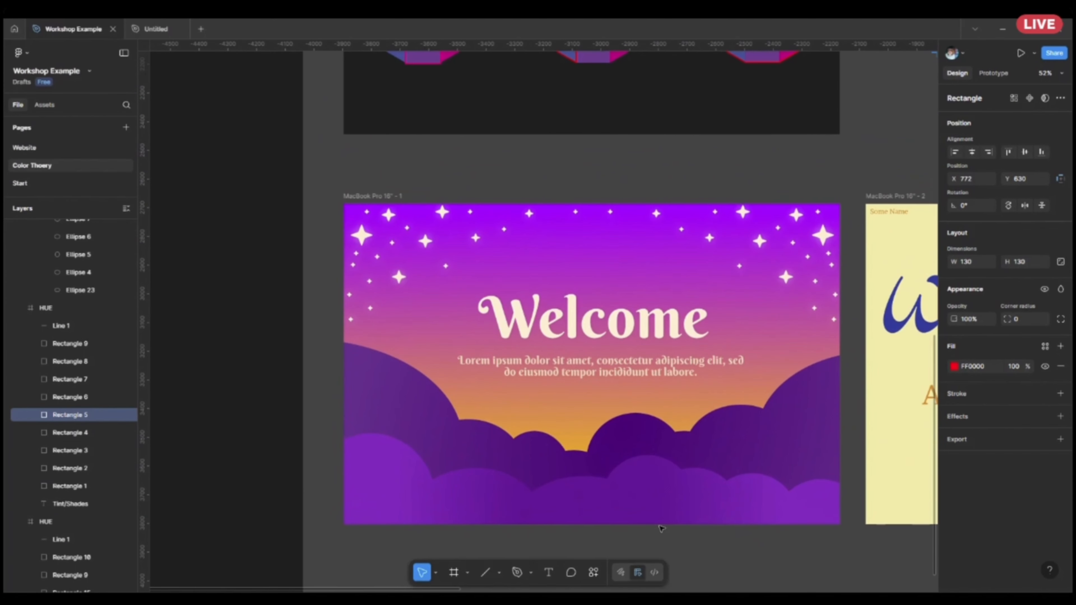
scroll(779, 421, "up", 1)
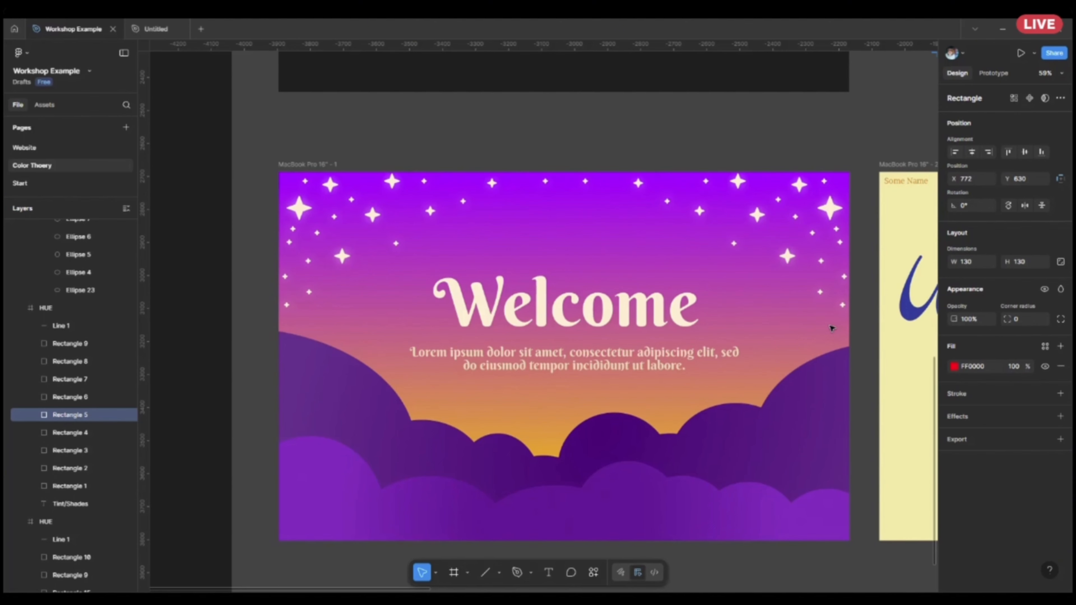
left_click_drag(737, 291, 869, 396)
Return to the Website page and examine the landing page from its navigation bar and hero through to the Glass Frog wiki card.
left_click(35, 153)
scroll(783, 335, "up", 5)
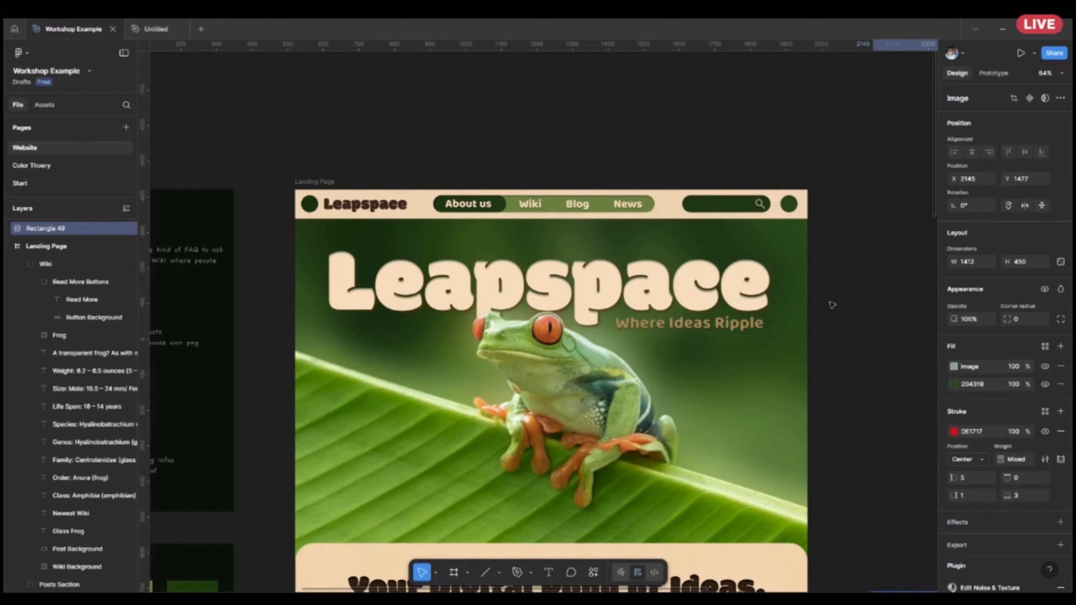
scroll(833, 305, "up", 2)
left_click_drag(545, 249, 679, 290)
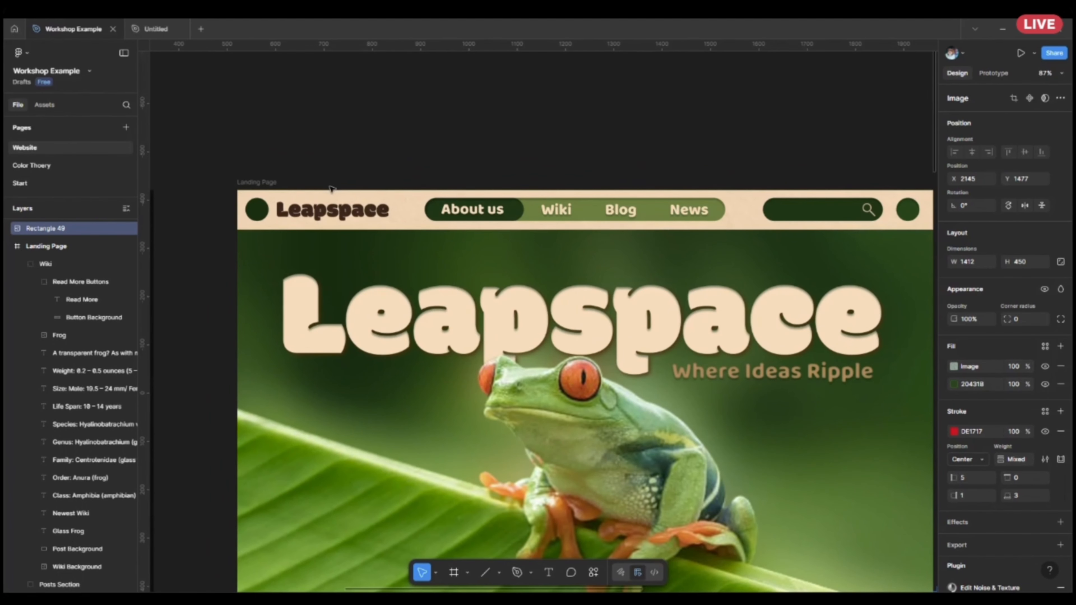
scroll(648, 215, "down", 1)
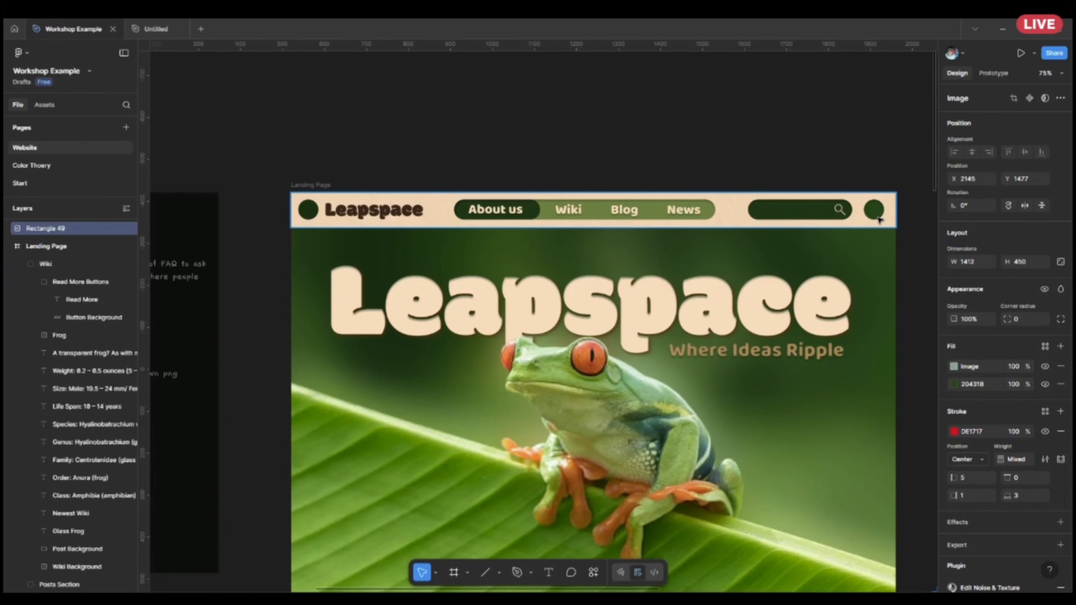
scroll(879, 219, "down", 3)
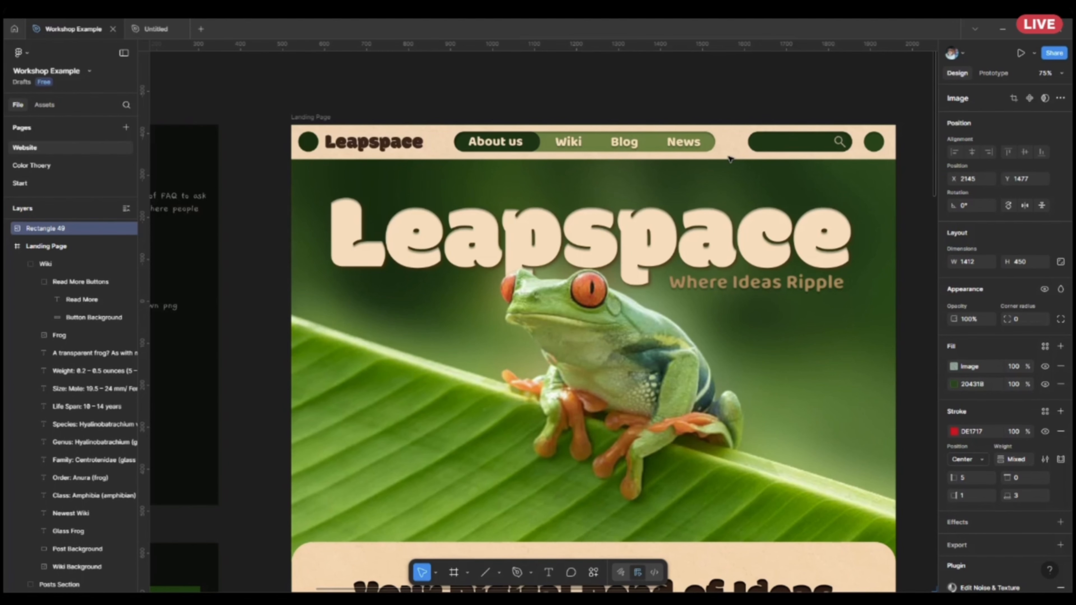
scroll(729, 159, "down", 10)
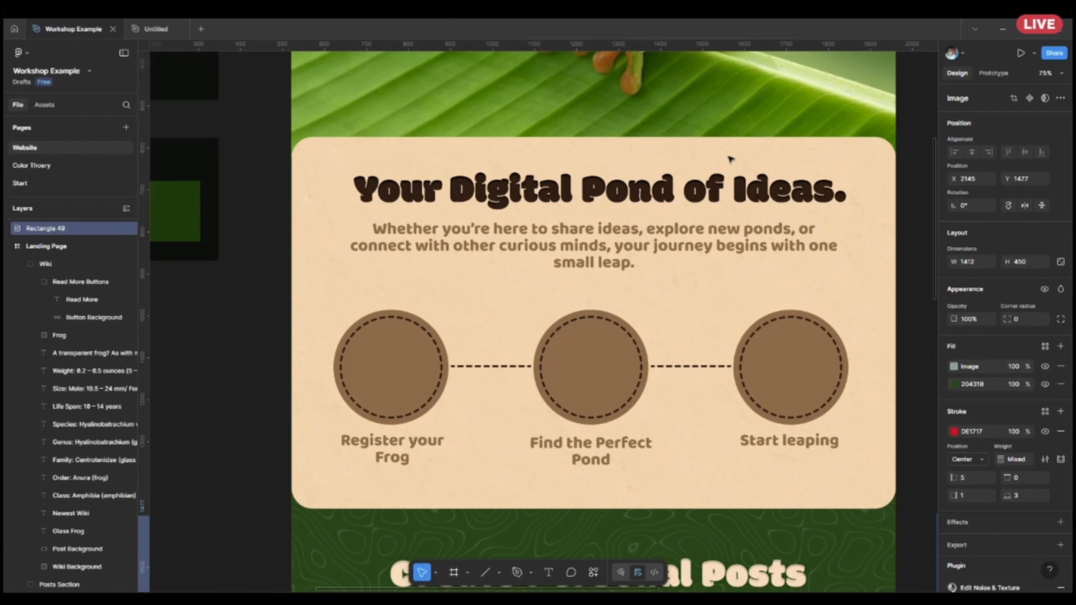
scroll(729, 159, "down", 4)
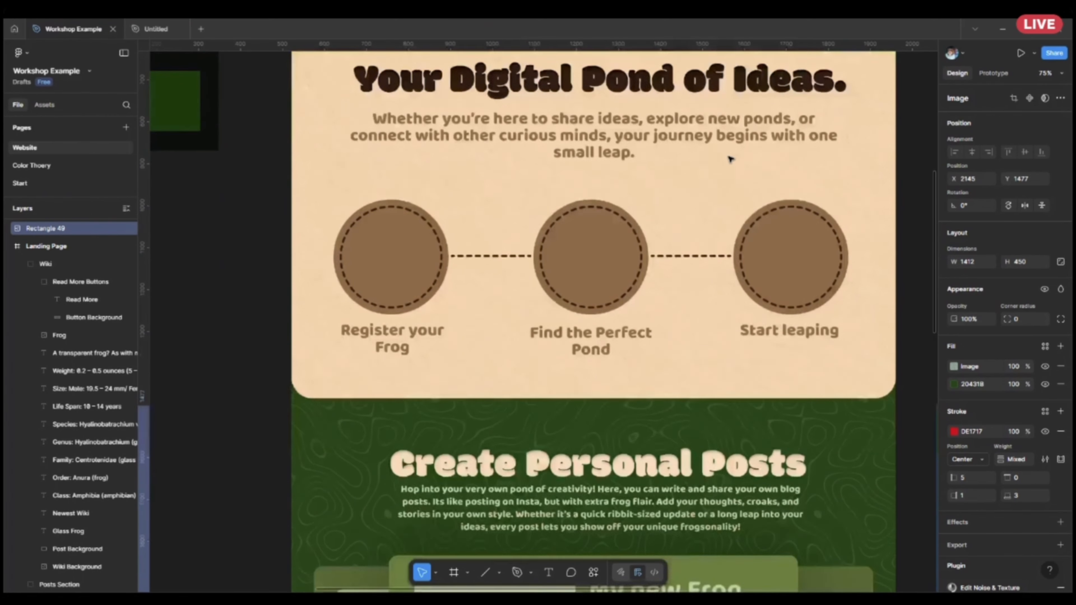
scroll(757, 169, "up", 4)
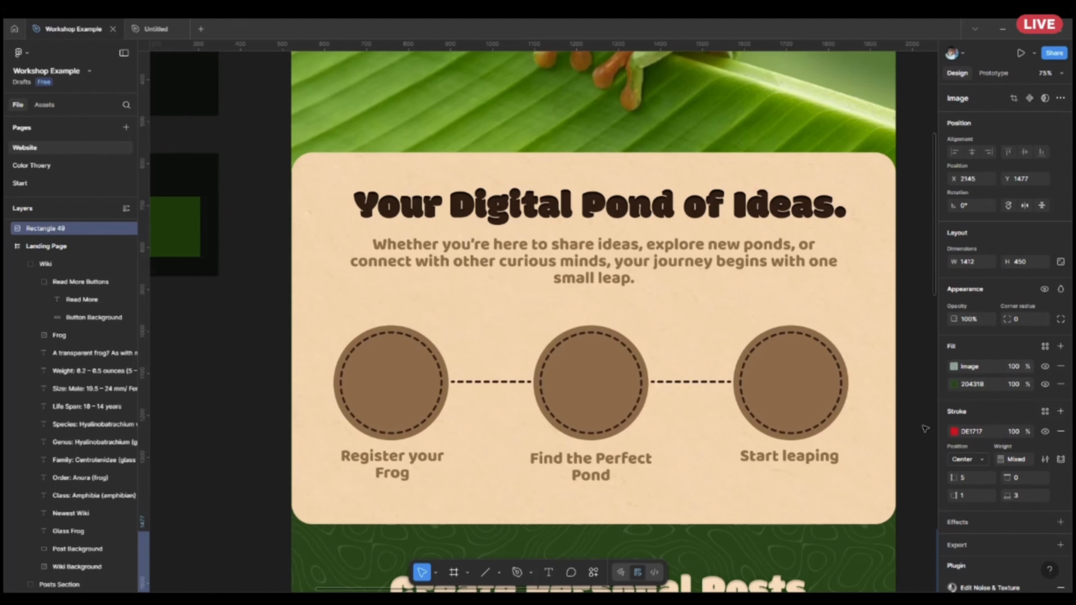
scroll(702, 300, "down", 10)
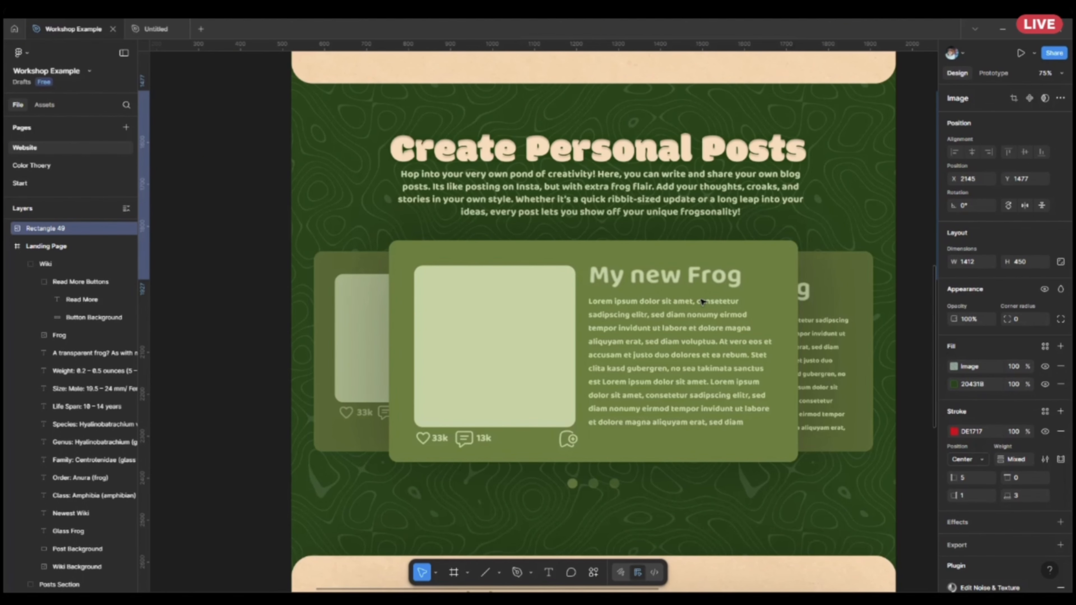
scroll(702, 301, "down", 12)
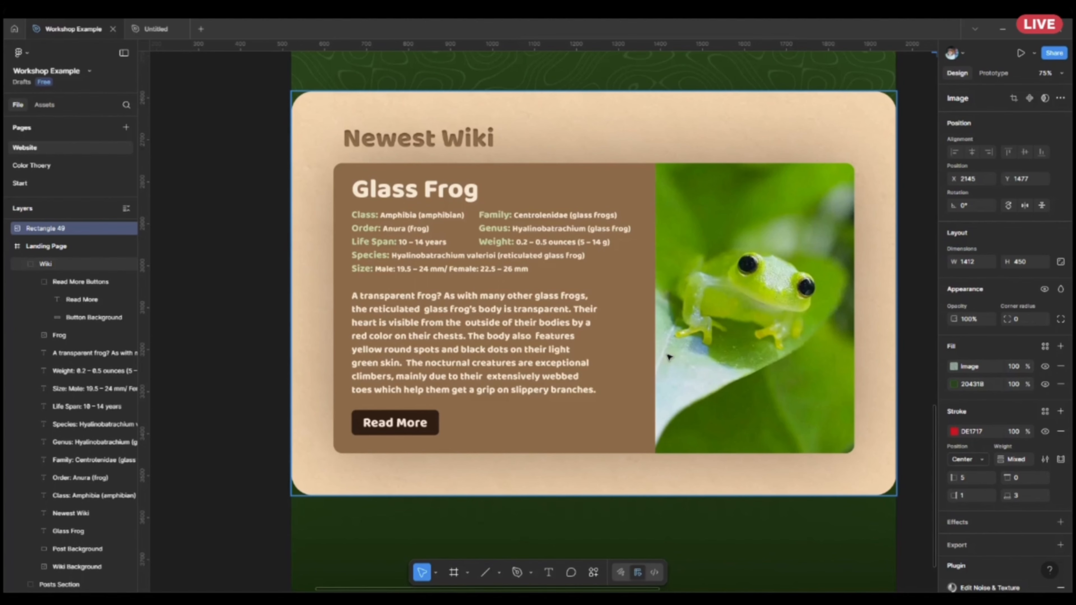
scroll(669, 358, "down", 5, "ctrl")
scroll(669, 357, "up", 6)
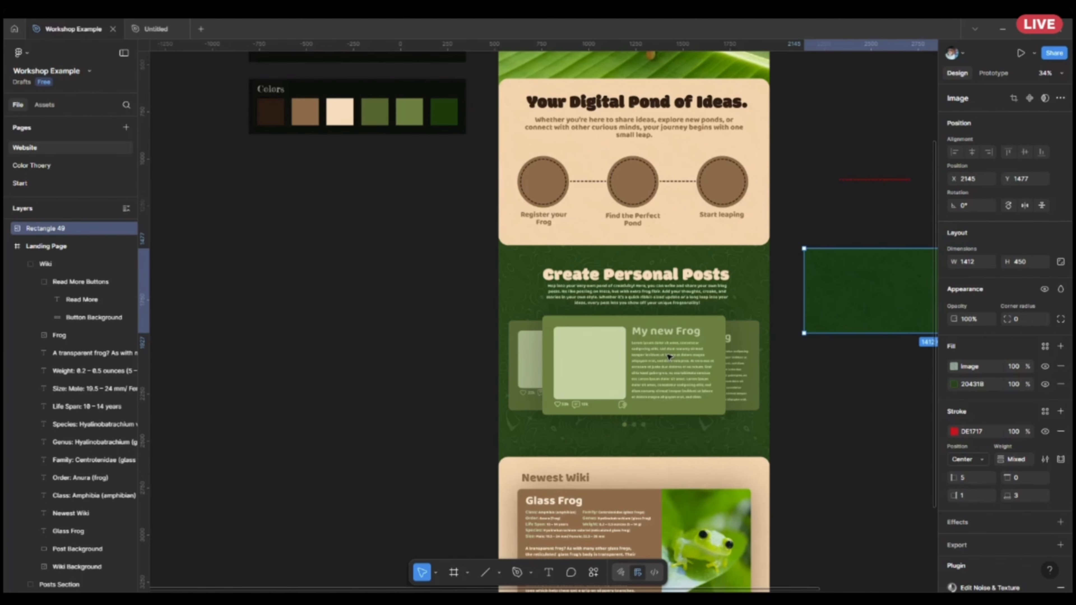
scroll(668, 357, "down", 5)
scroll(661, 416, "up", 5)
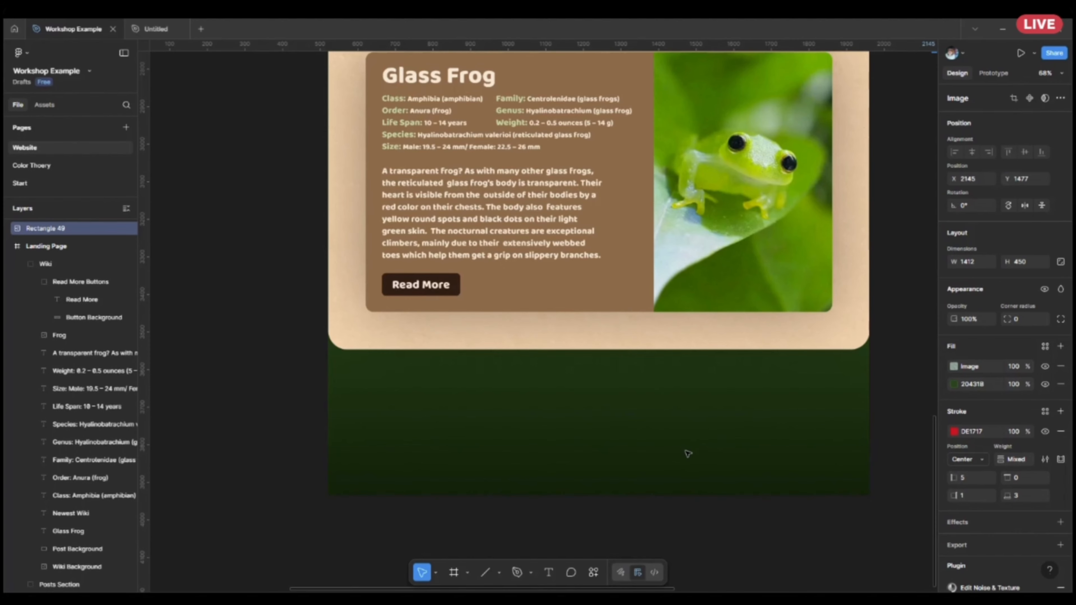
Delete the green textured rectangle beside the landing page.
scroll(861, 397, "down", 4)
scroll(860, 396, "up", 10)
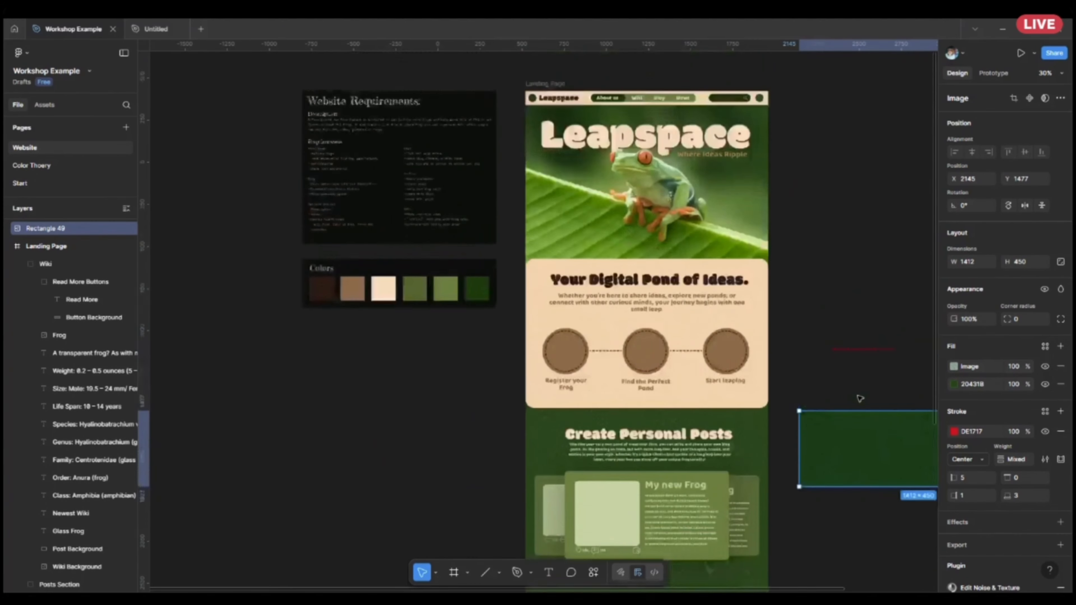
scroll(860, 396, "right", 5)
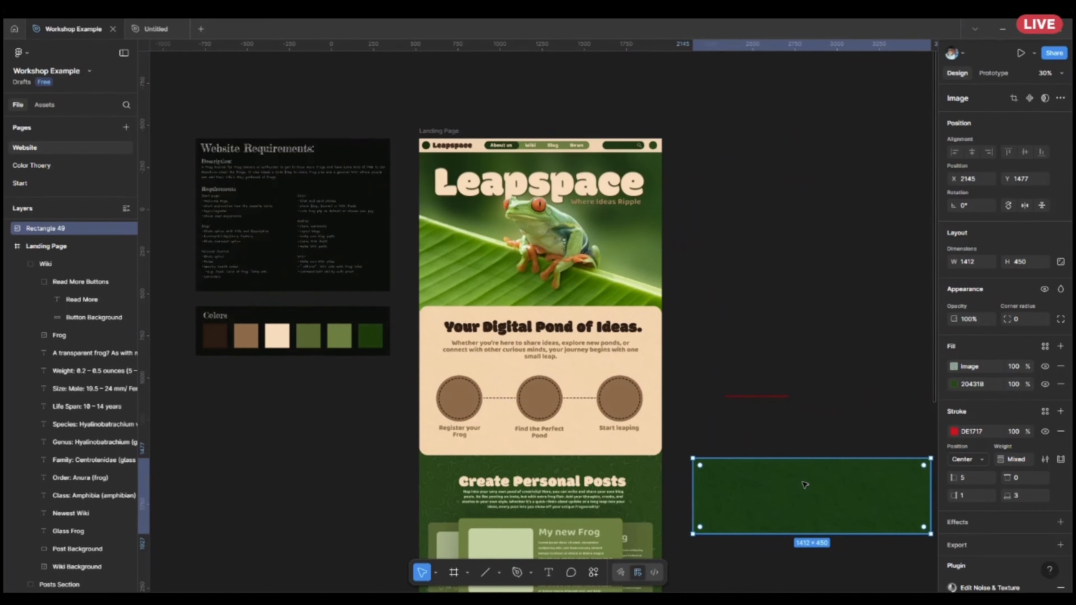
key("Delete")
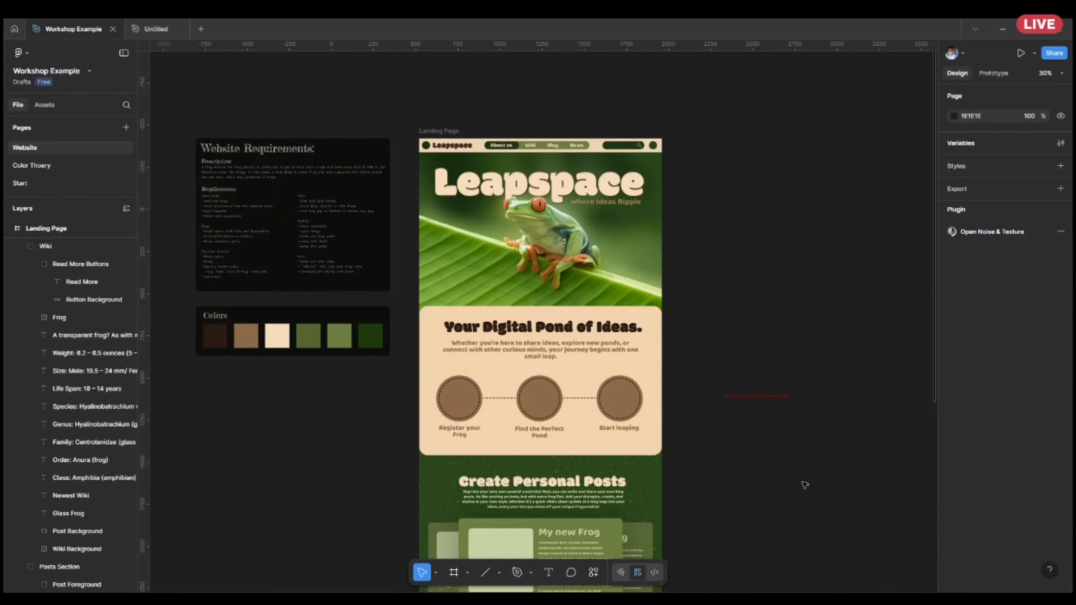